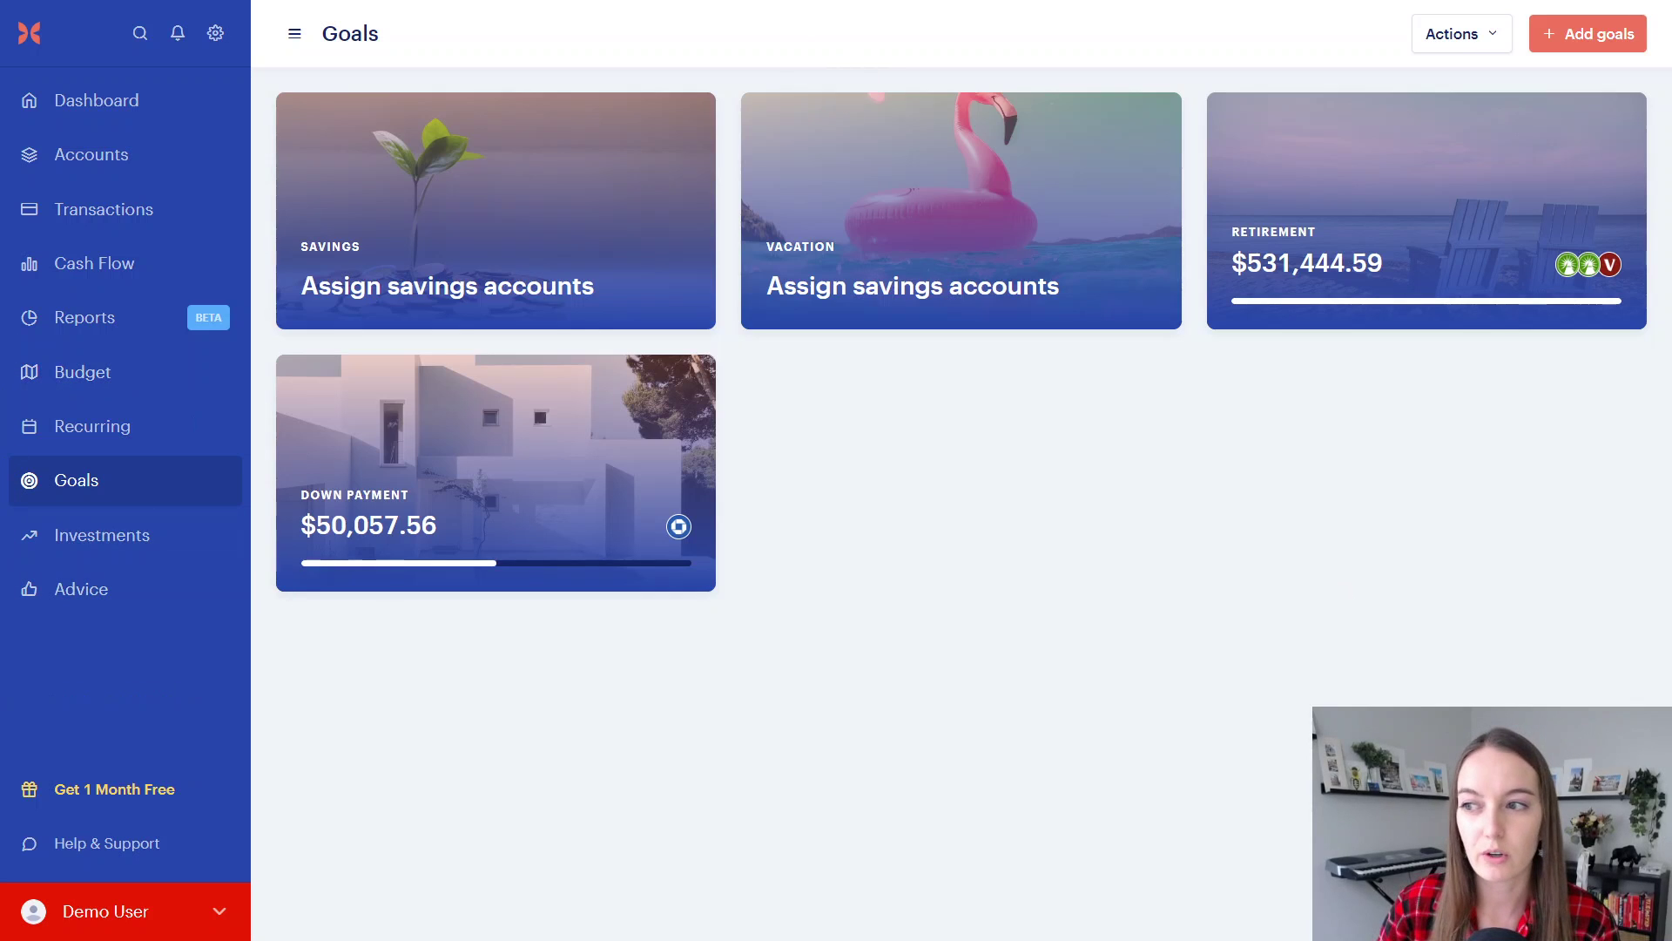
Start adding goals and examine the available save-up and pay-down goal types.
left_click(1585, 39)
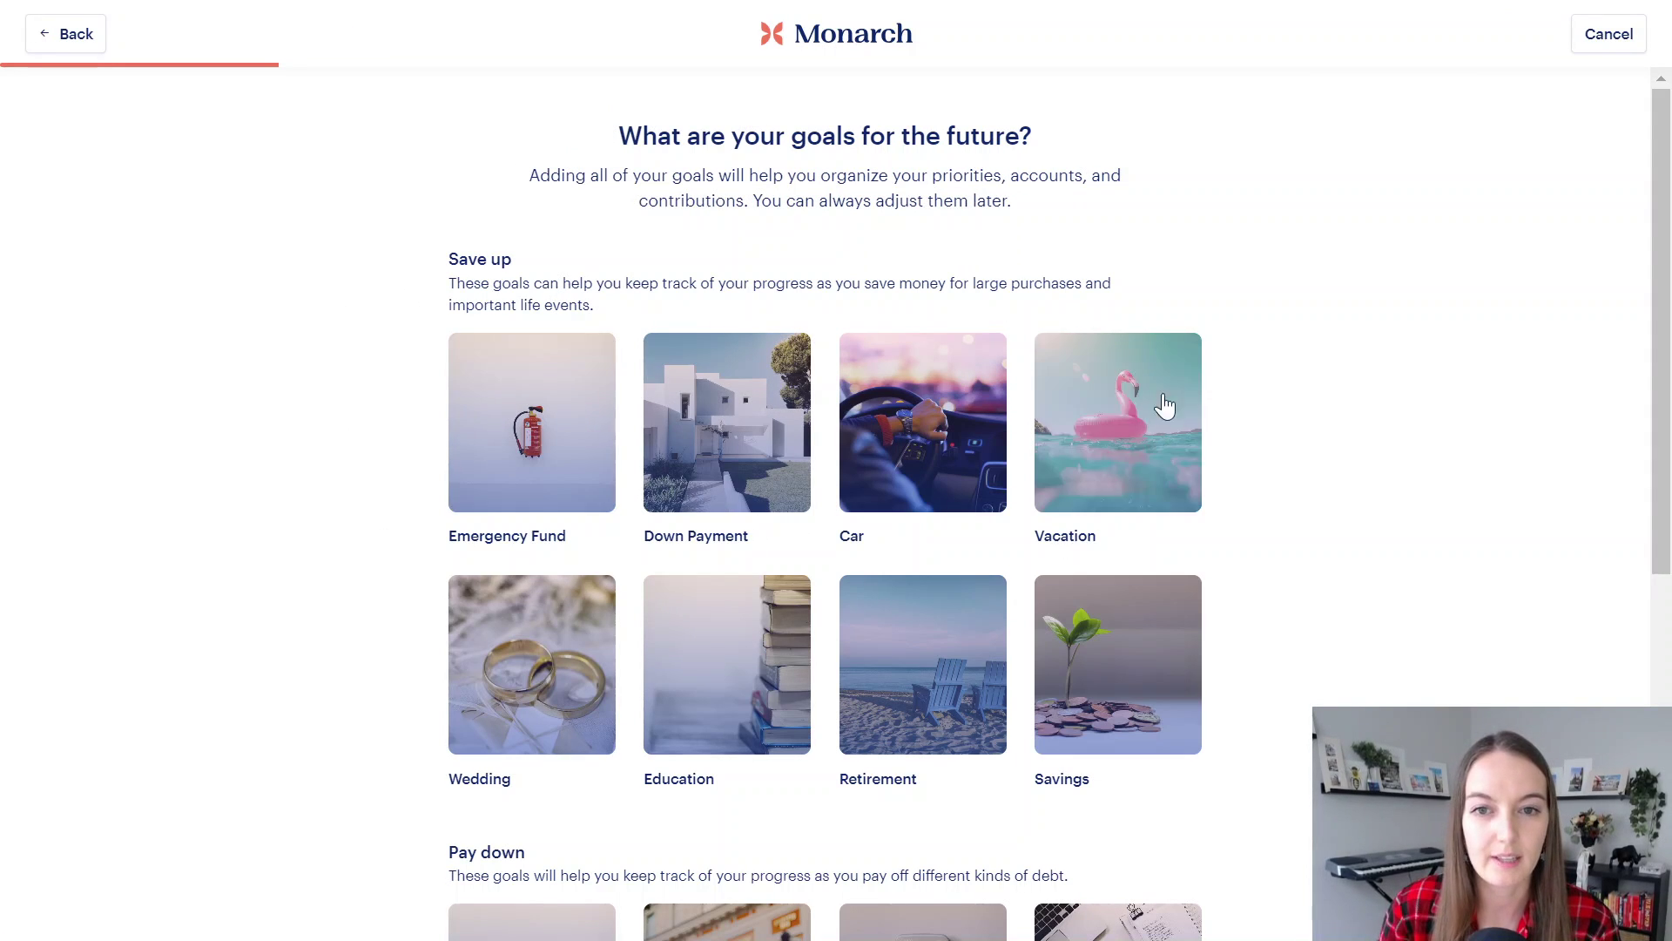
scroll(520, 592, "down", 5)
scroll(520, 592, "down", 1)
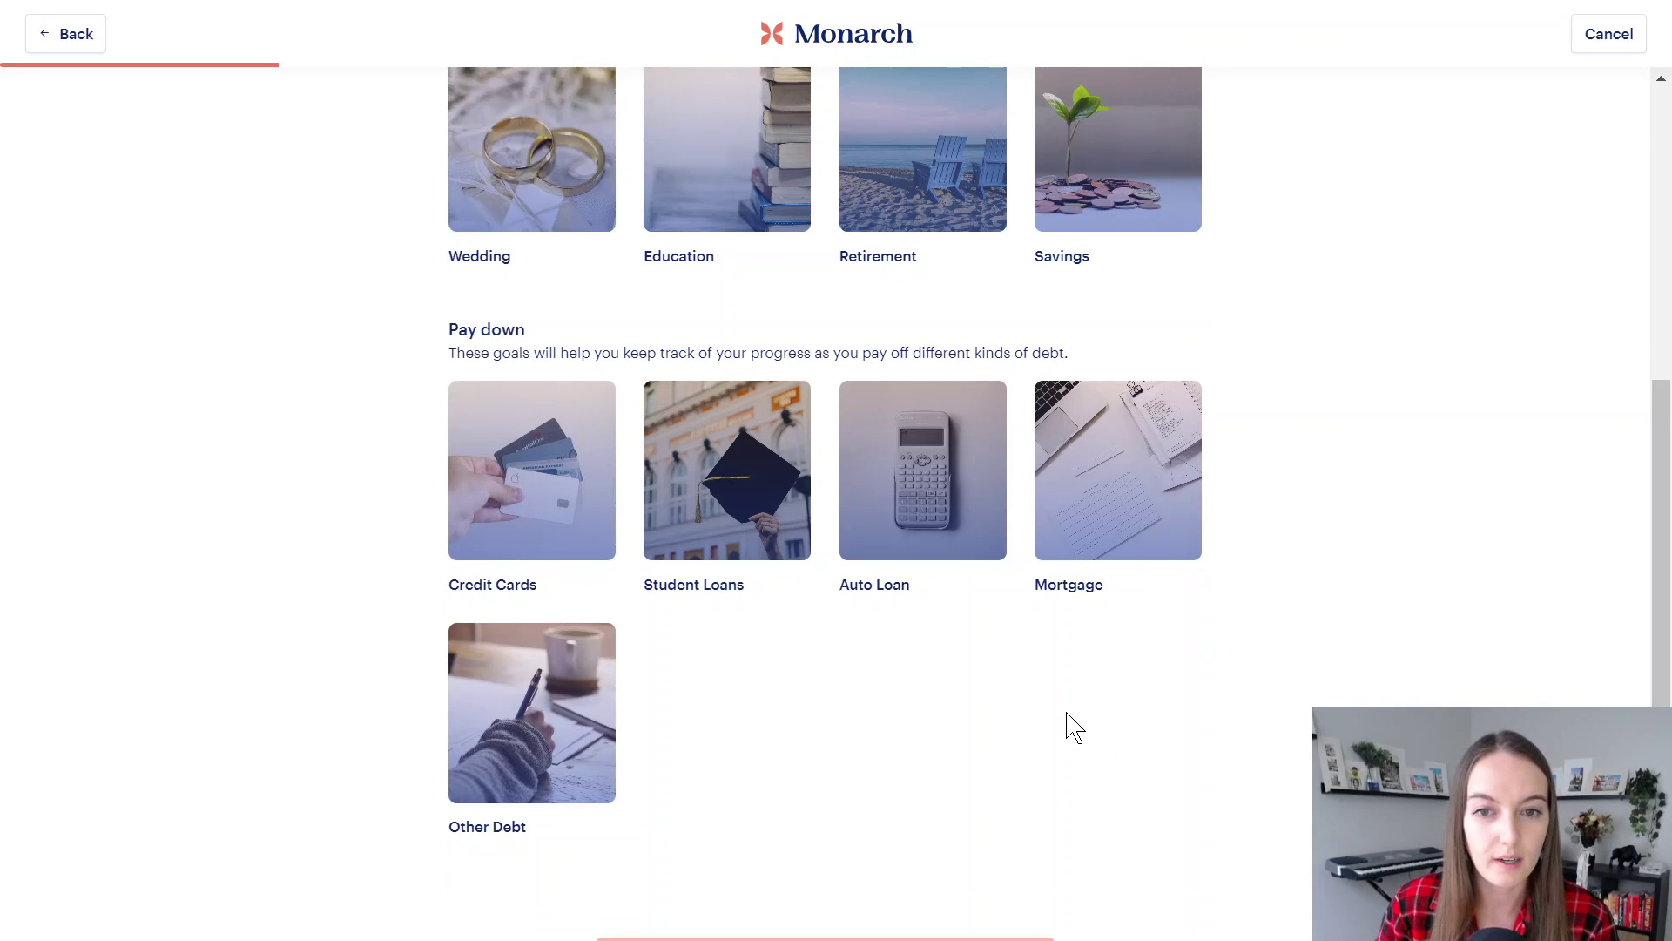
scroll(1072, 728, "up", 1)
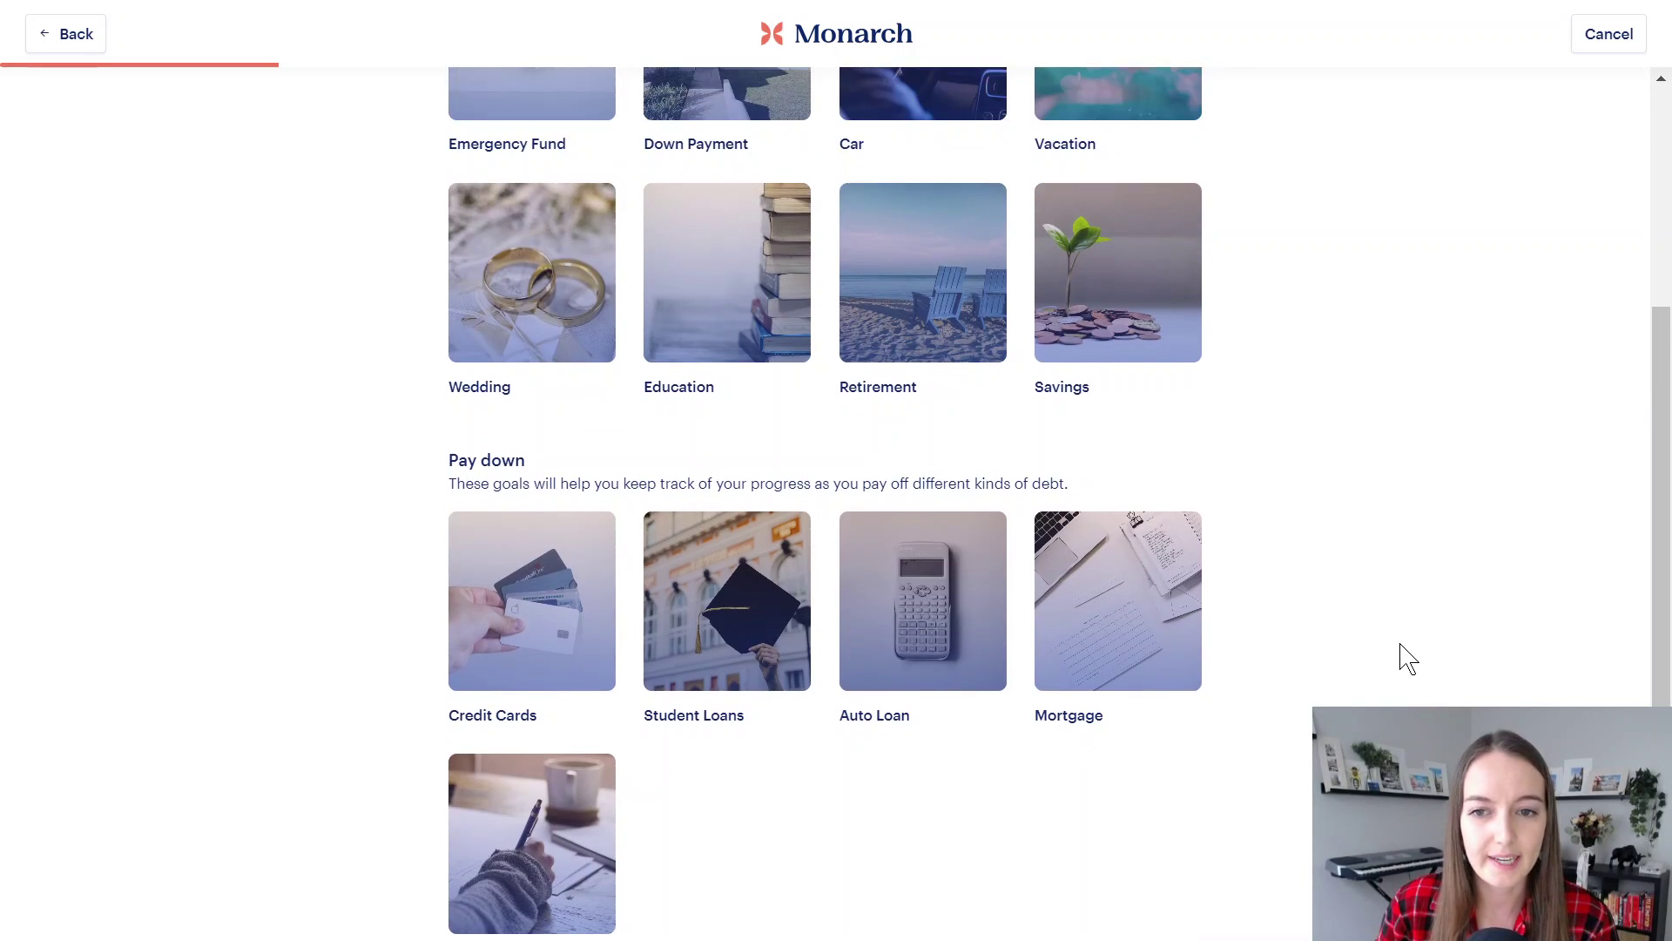
scroll(1274, 486, "up", 5)
scroll(1102, 536, "down", 3)
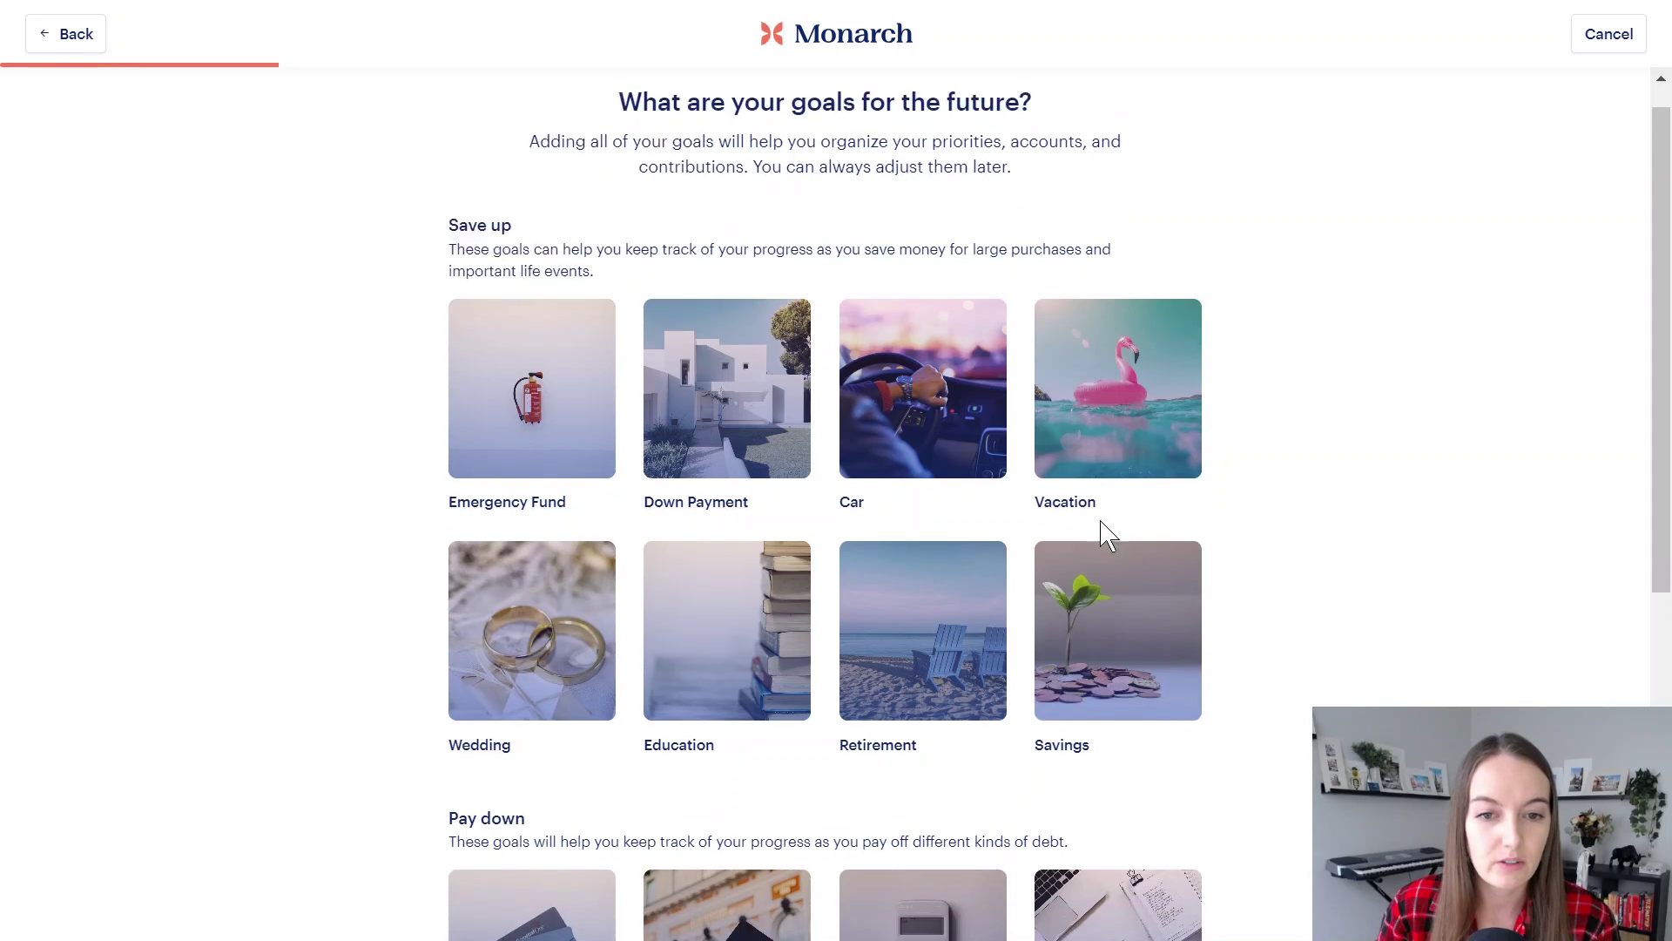
scroll(1106, 533, "down", 2)
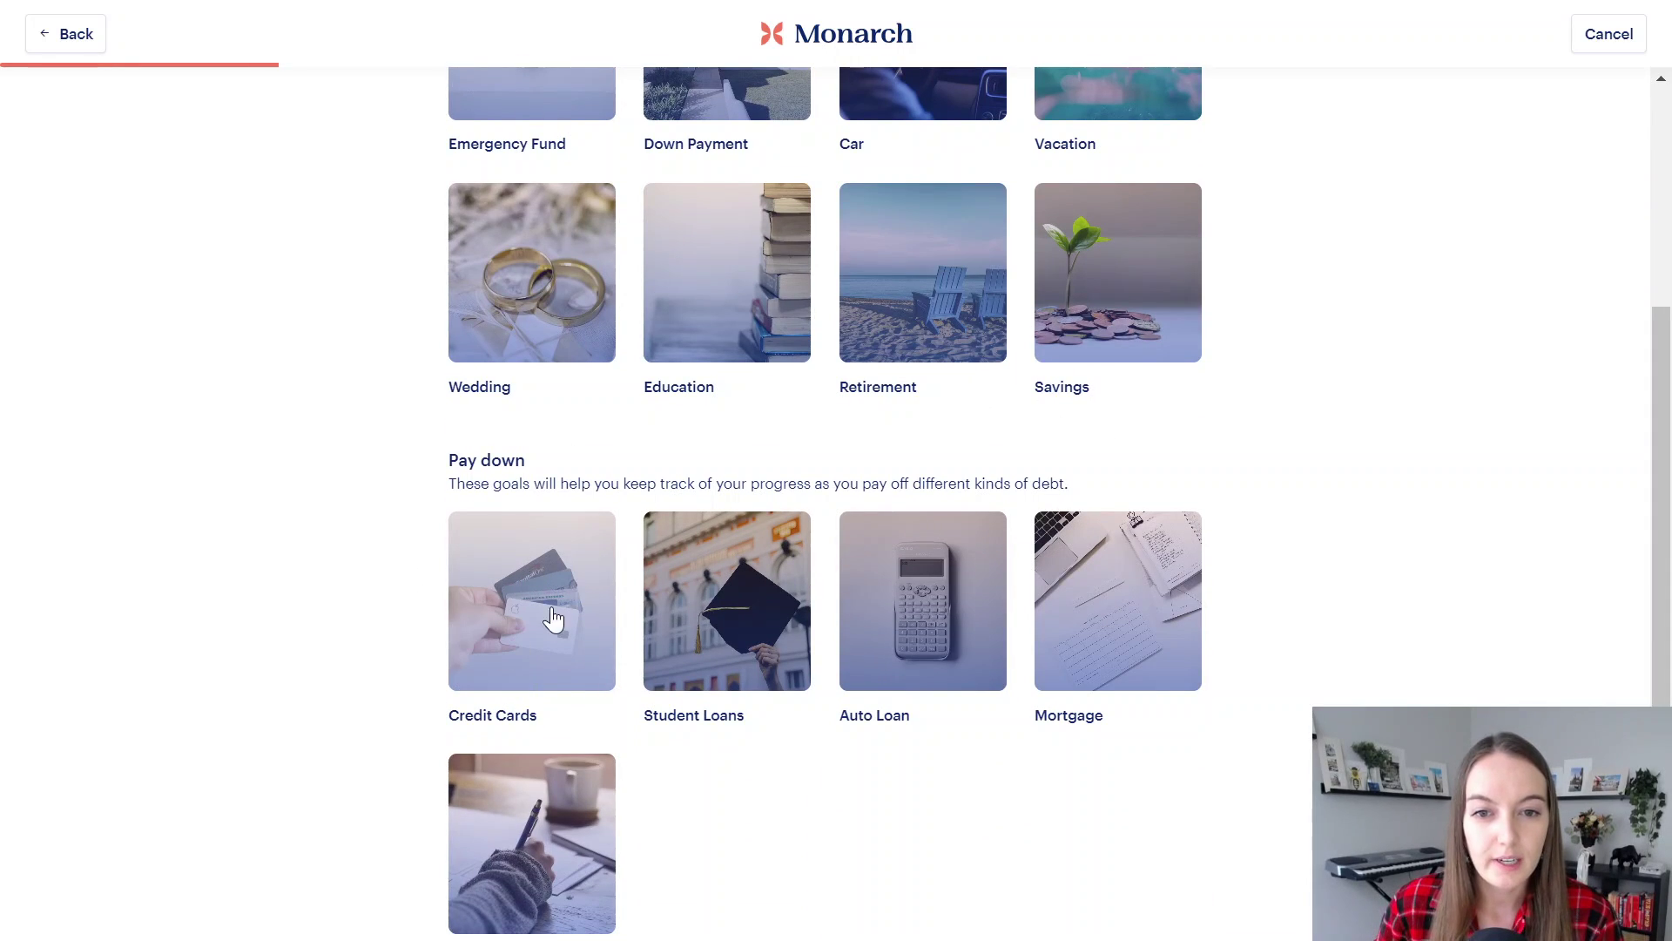
scroll(549, 590, "down", 3)
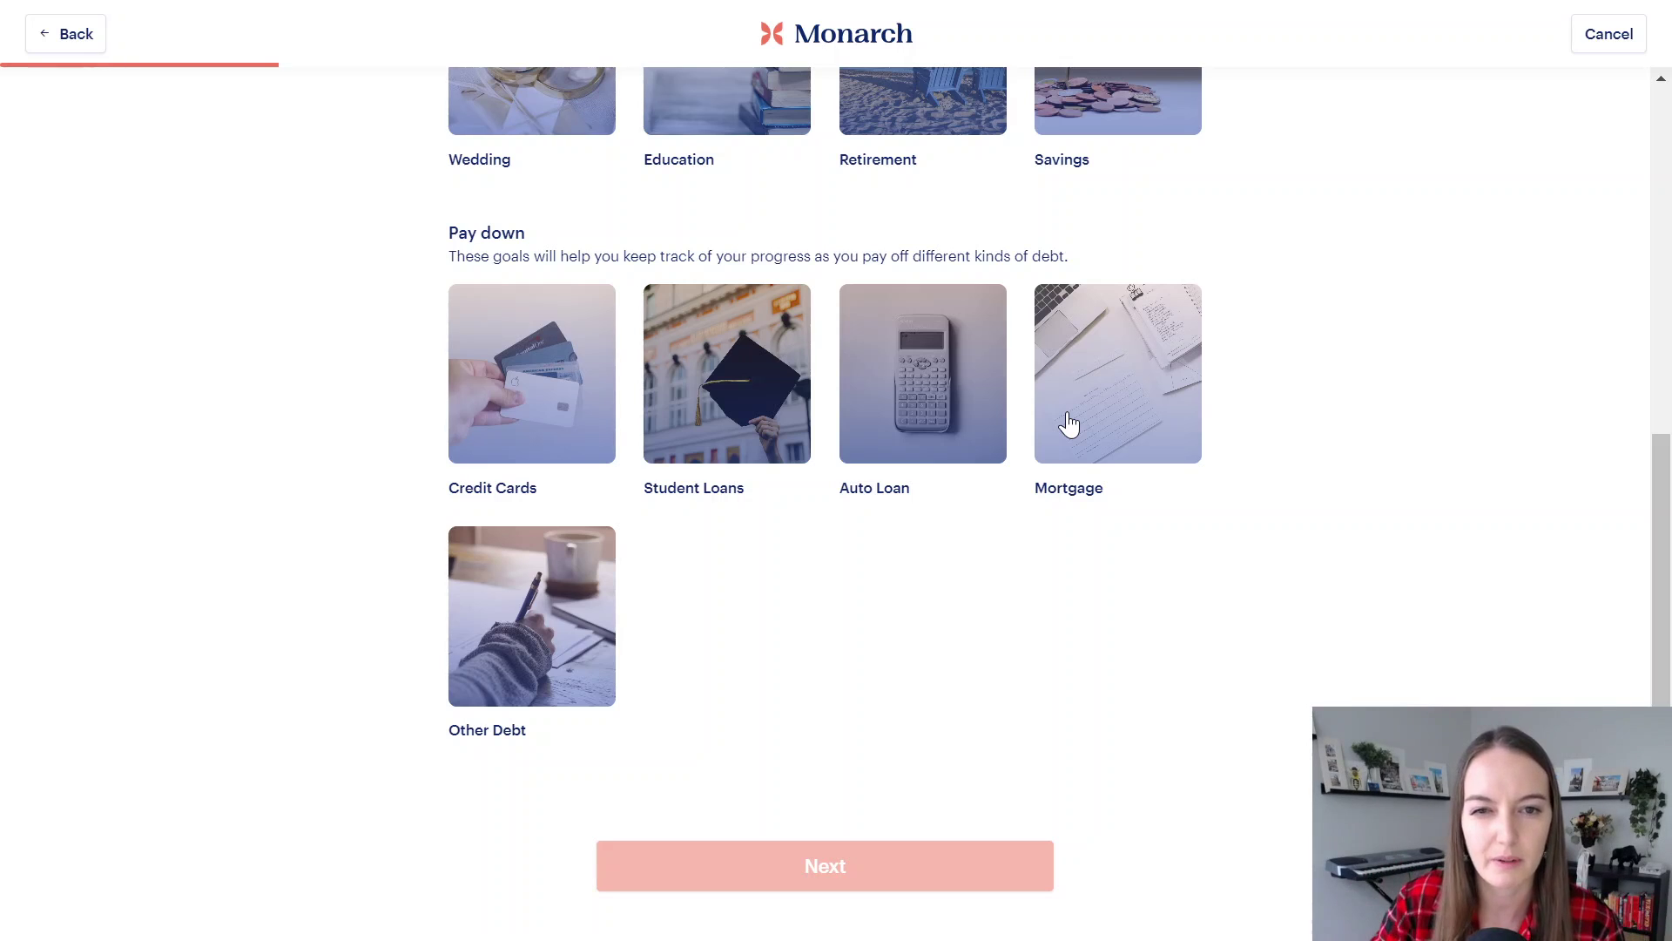
scroll(745, 634, "up", 5)
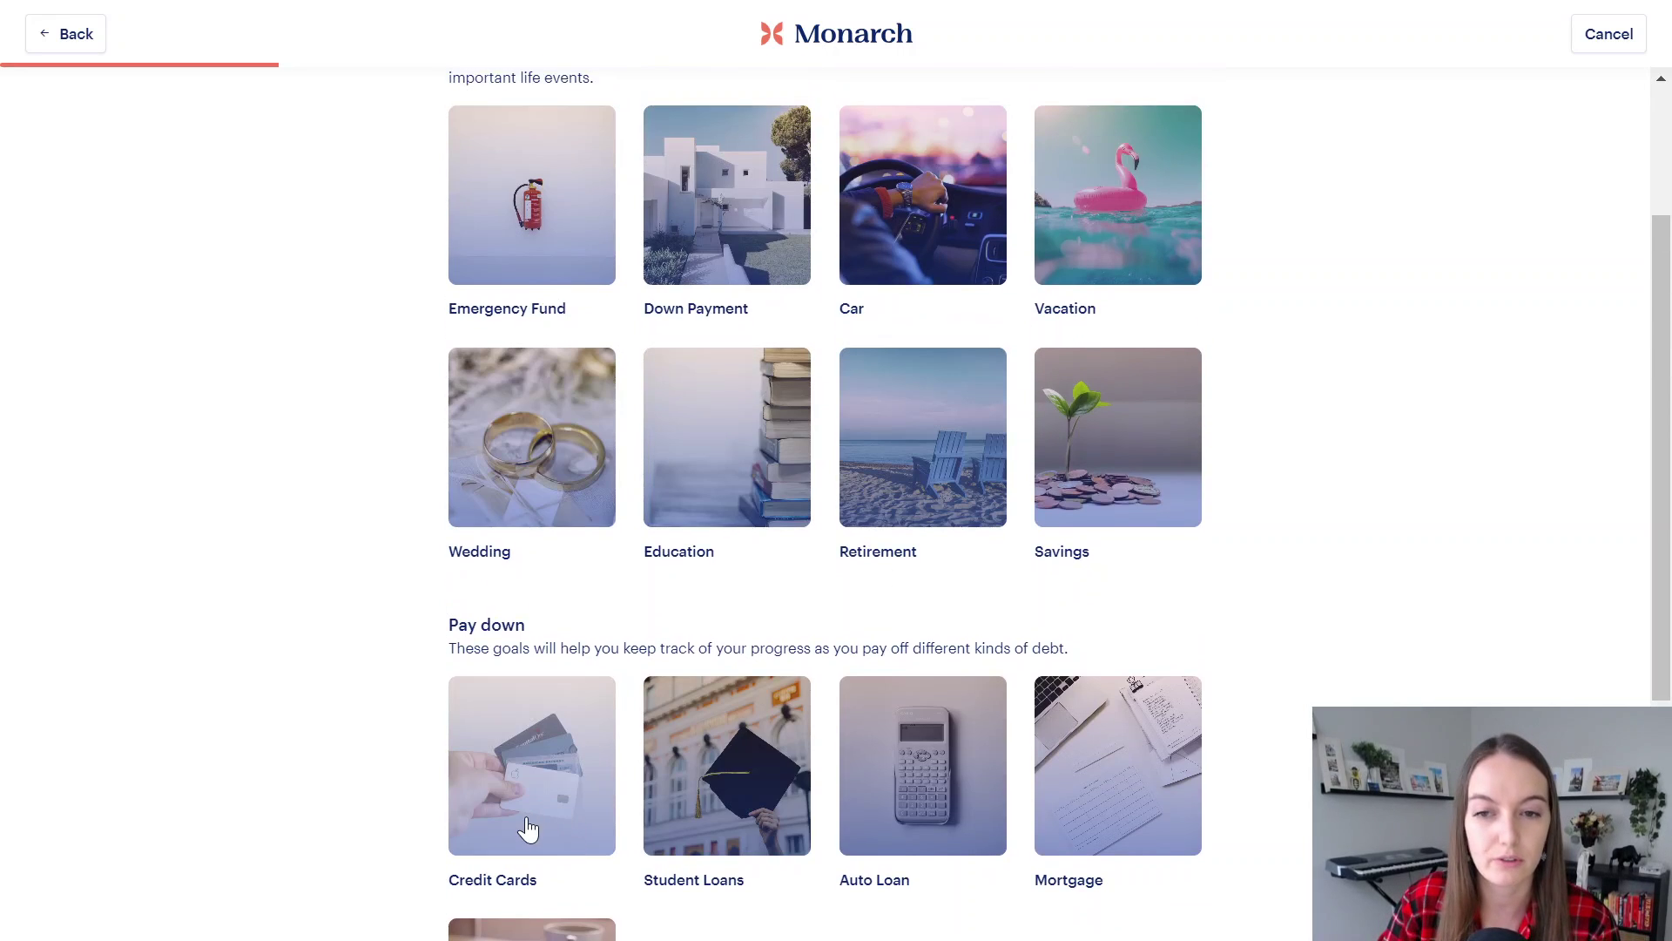
scroll(537, 786, "down", 5)
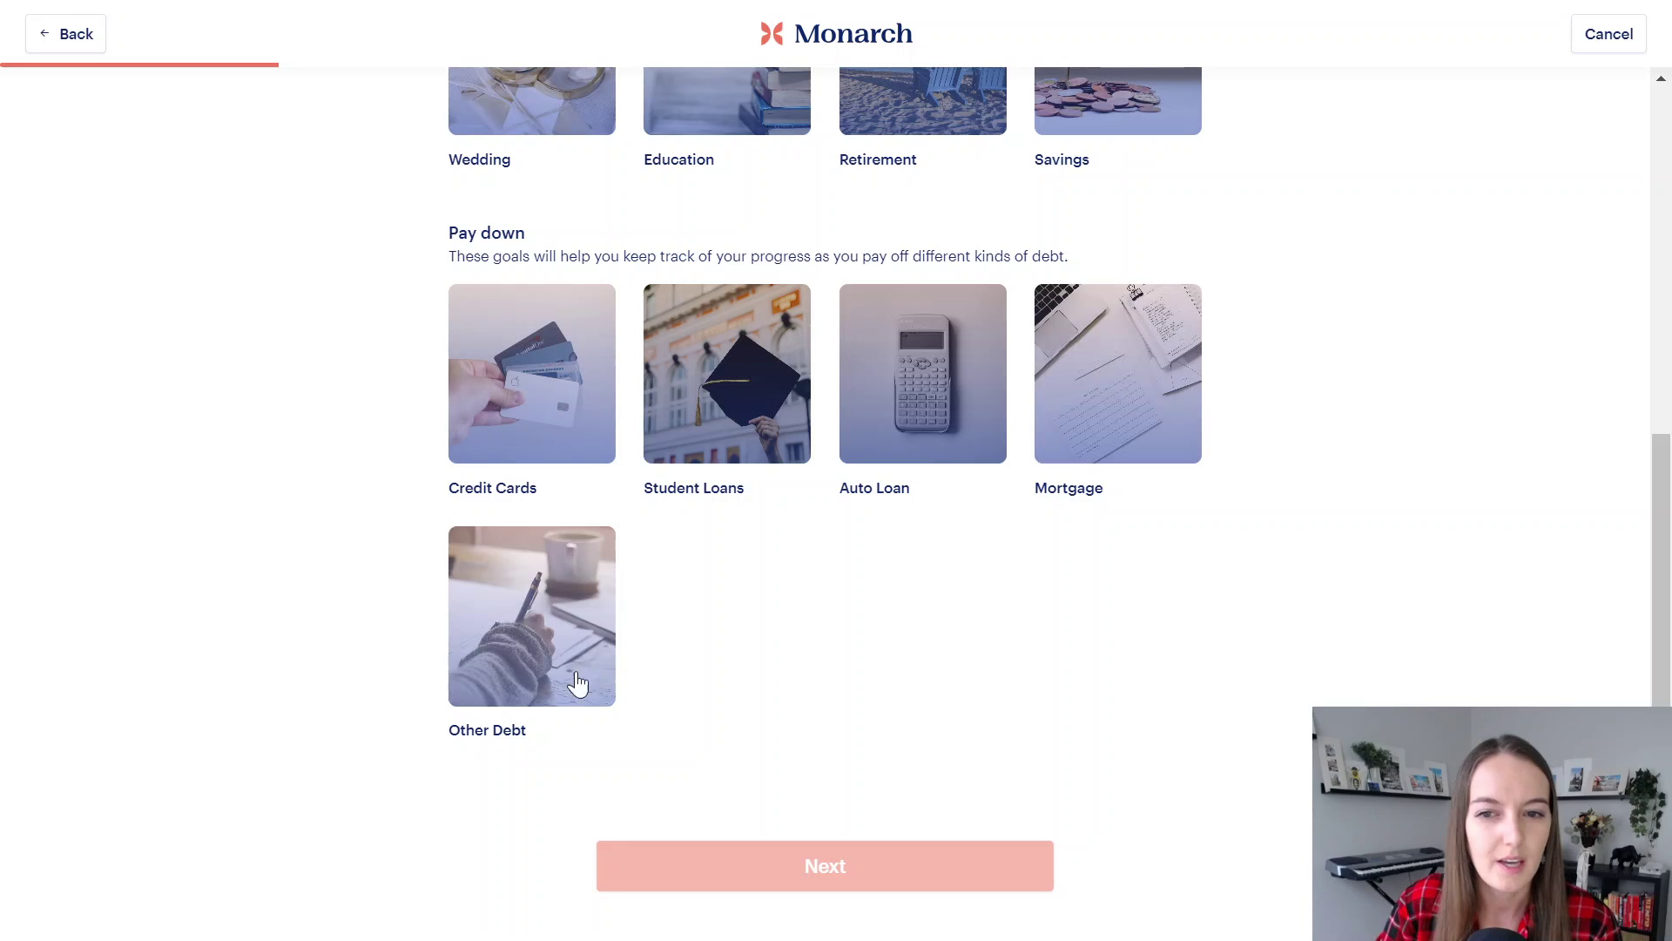
scroll(686, 770, "up", 3)
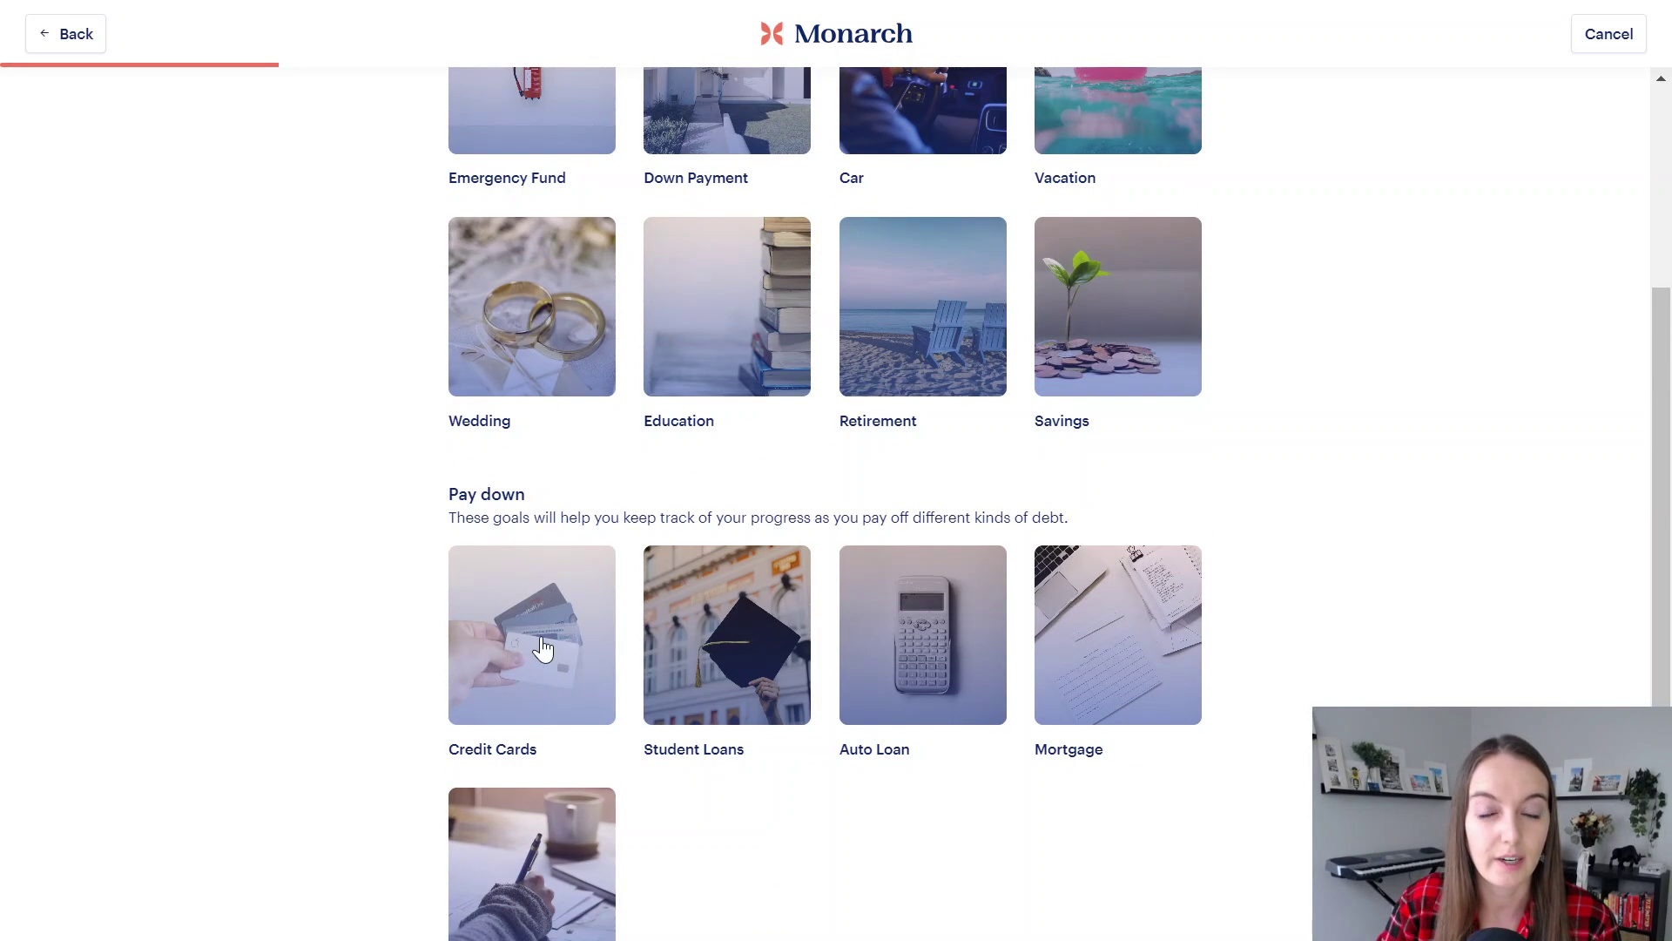
scroll(549, 653, "up", 3)
scroll(662, 683, "down", 5)
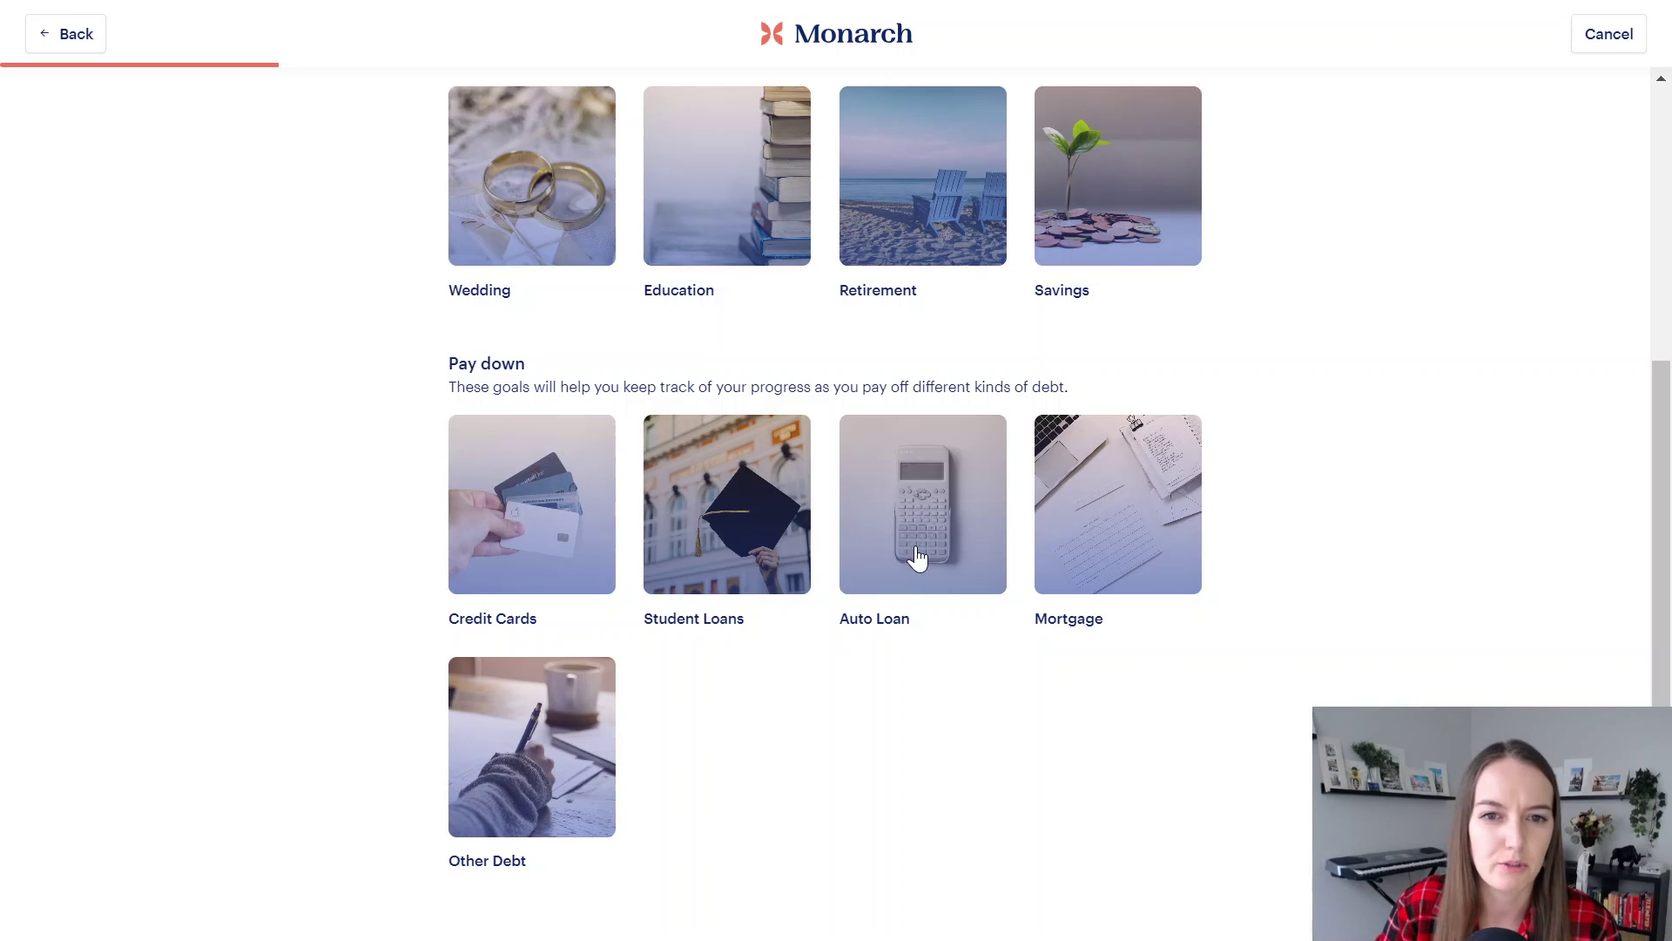
scroll(1101, 743, "up", 4)
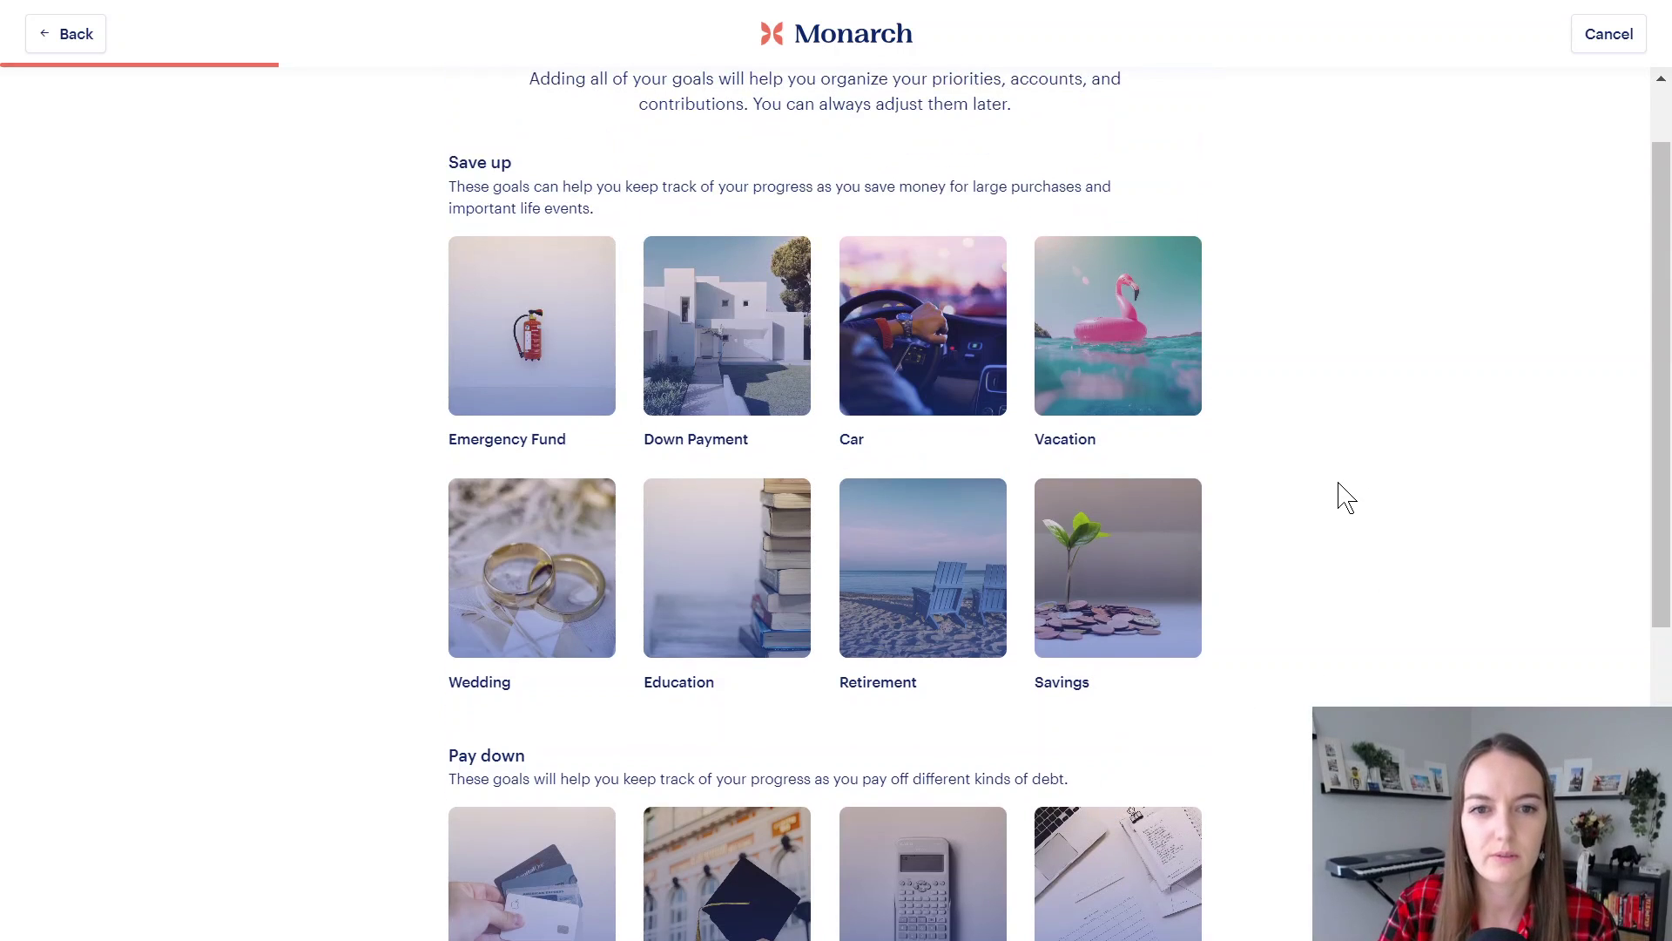
scroll(1346, 496, "down", 5)
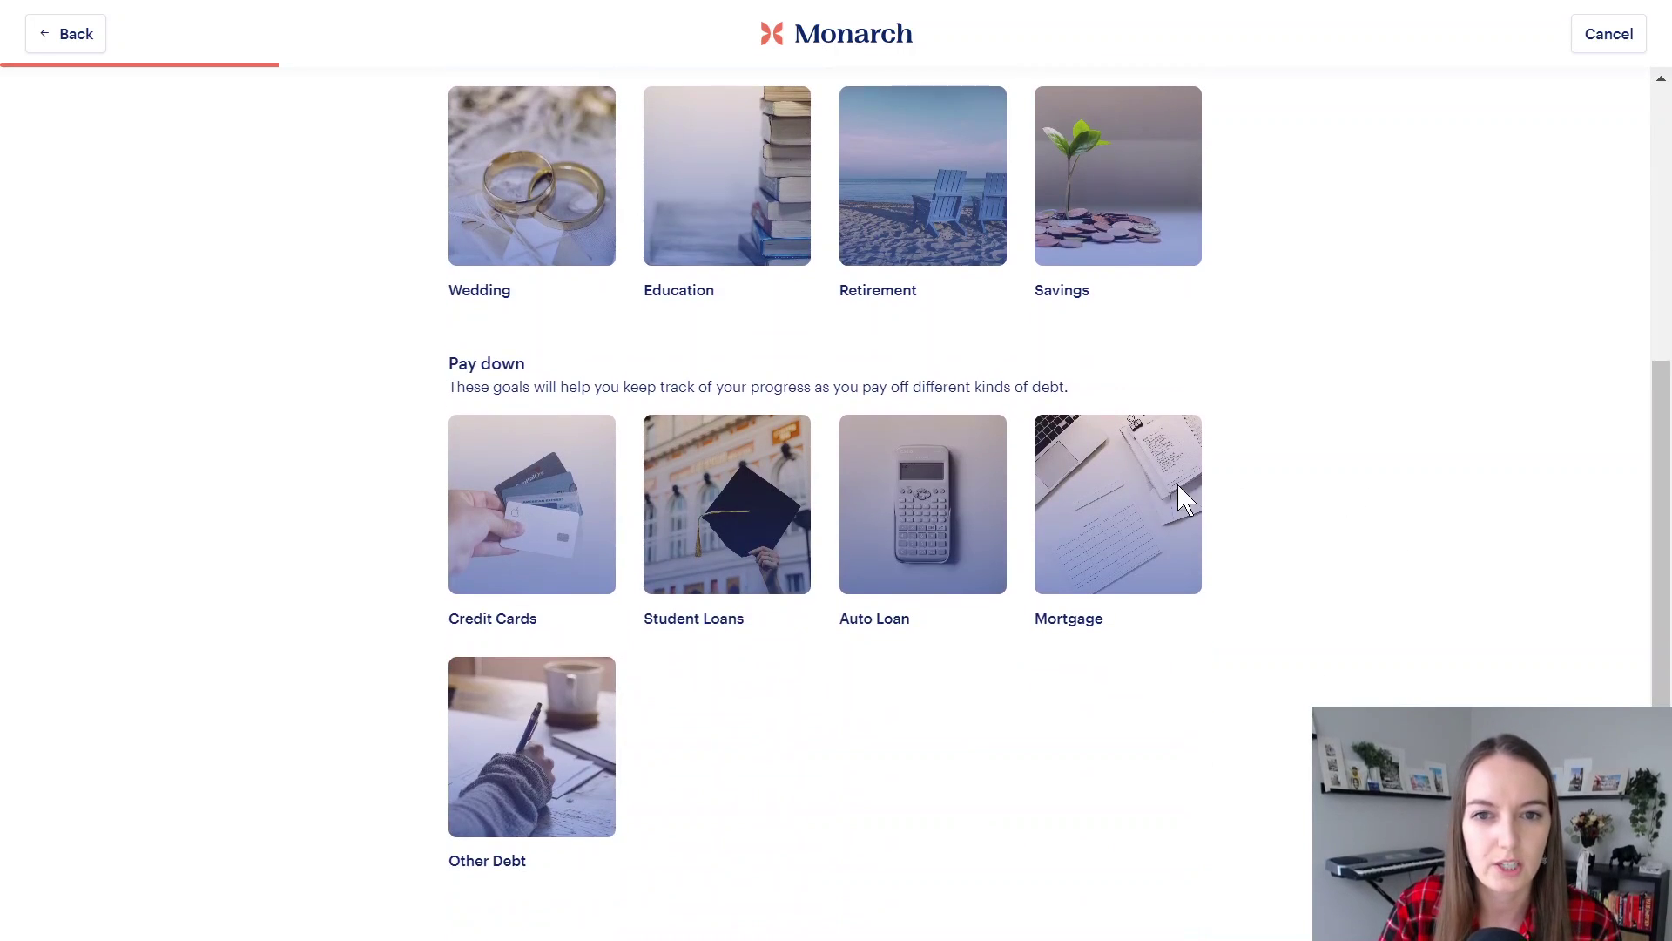
scroll(1352, 498, "up", 4)
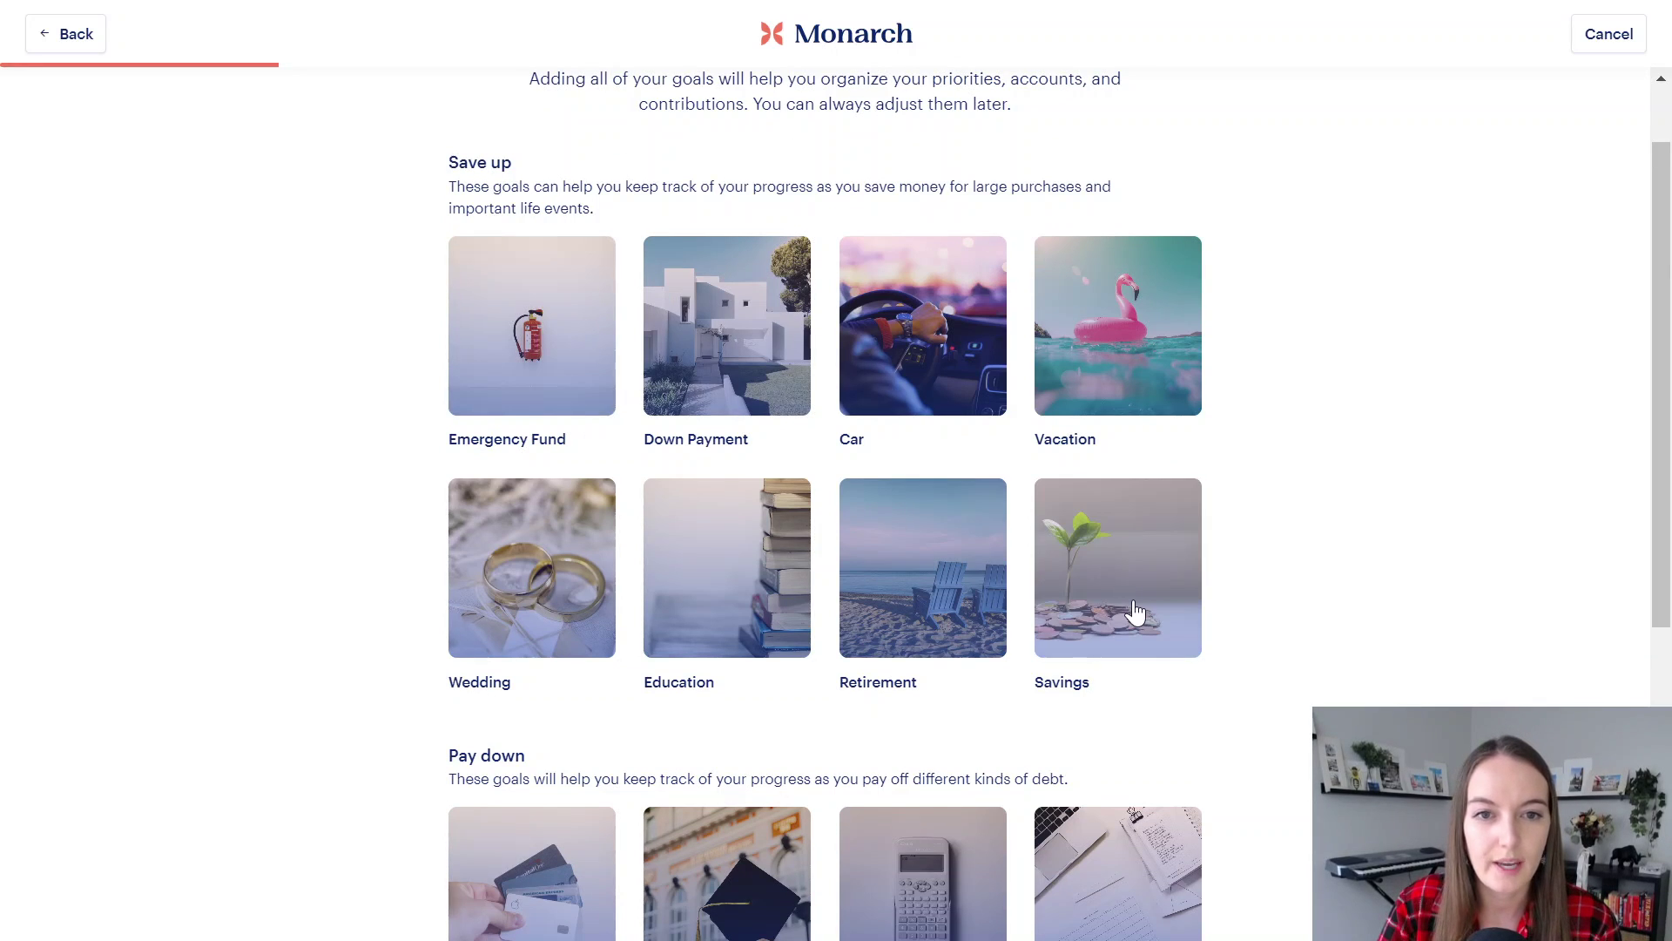
Add another Vacation goal and rank it first in the goal priorities.
left_click(1122, 385)
scroll(1123, 385, "down", 5)
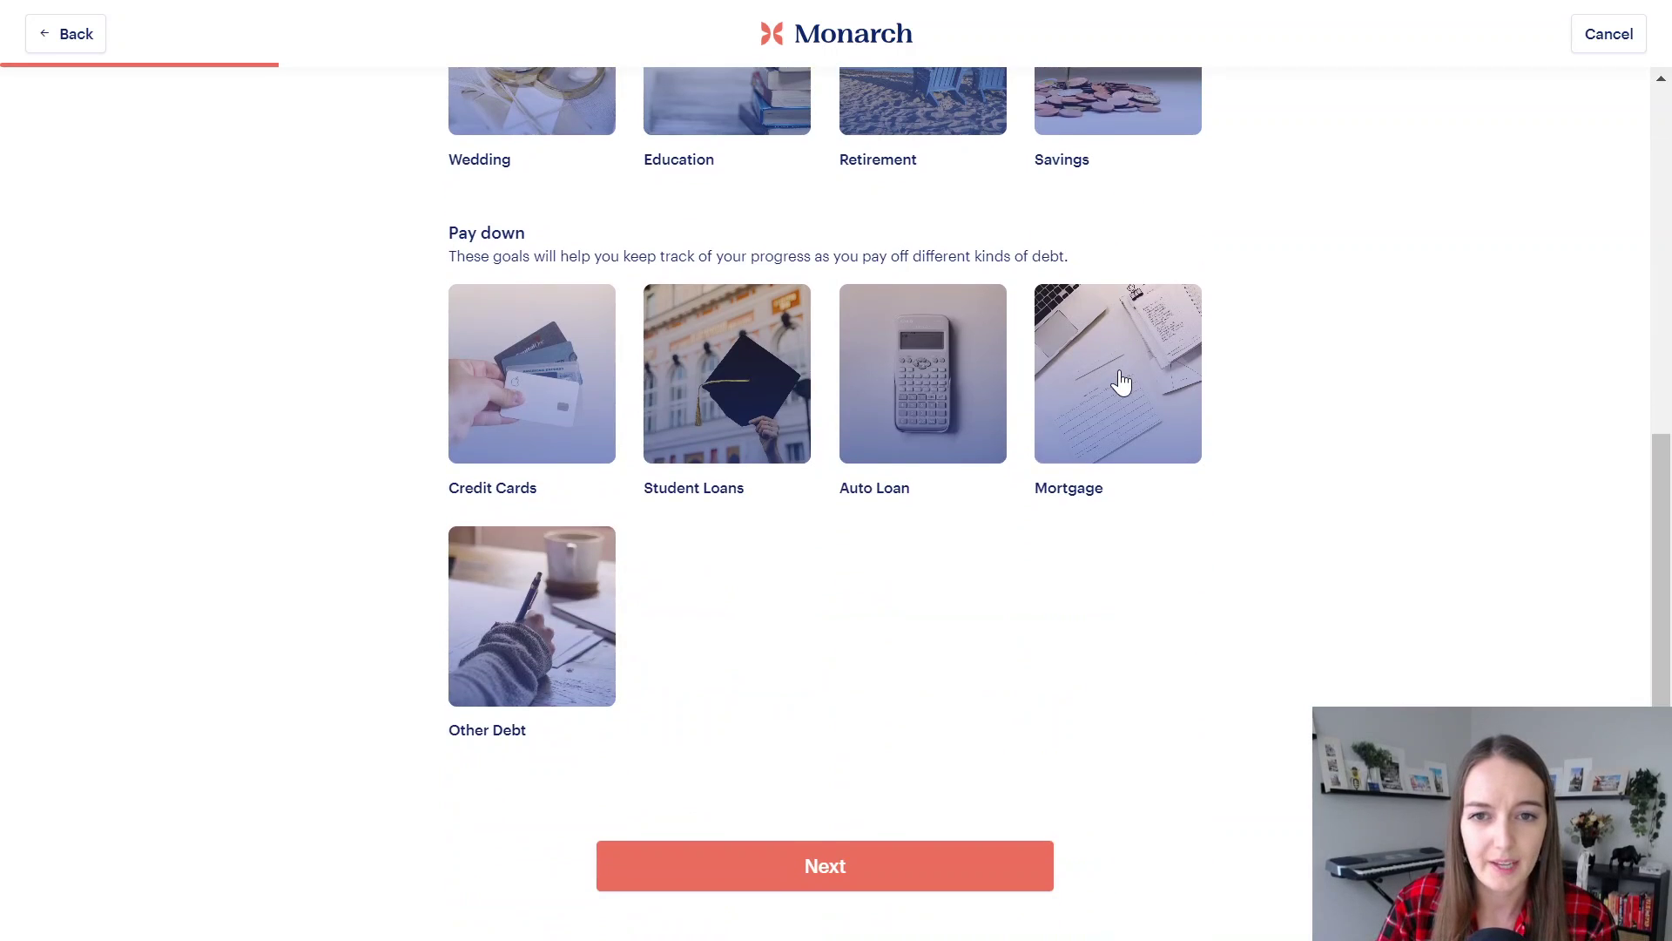
left_click(1041, 880)
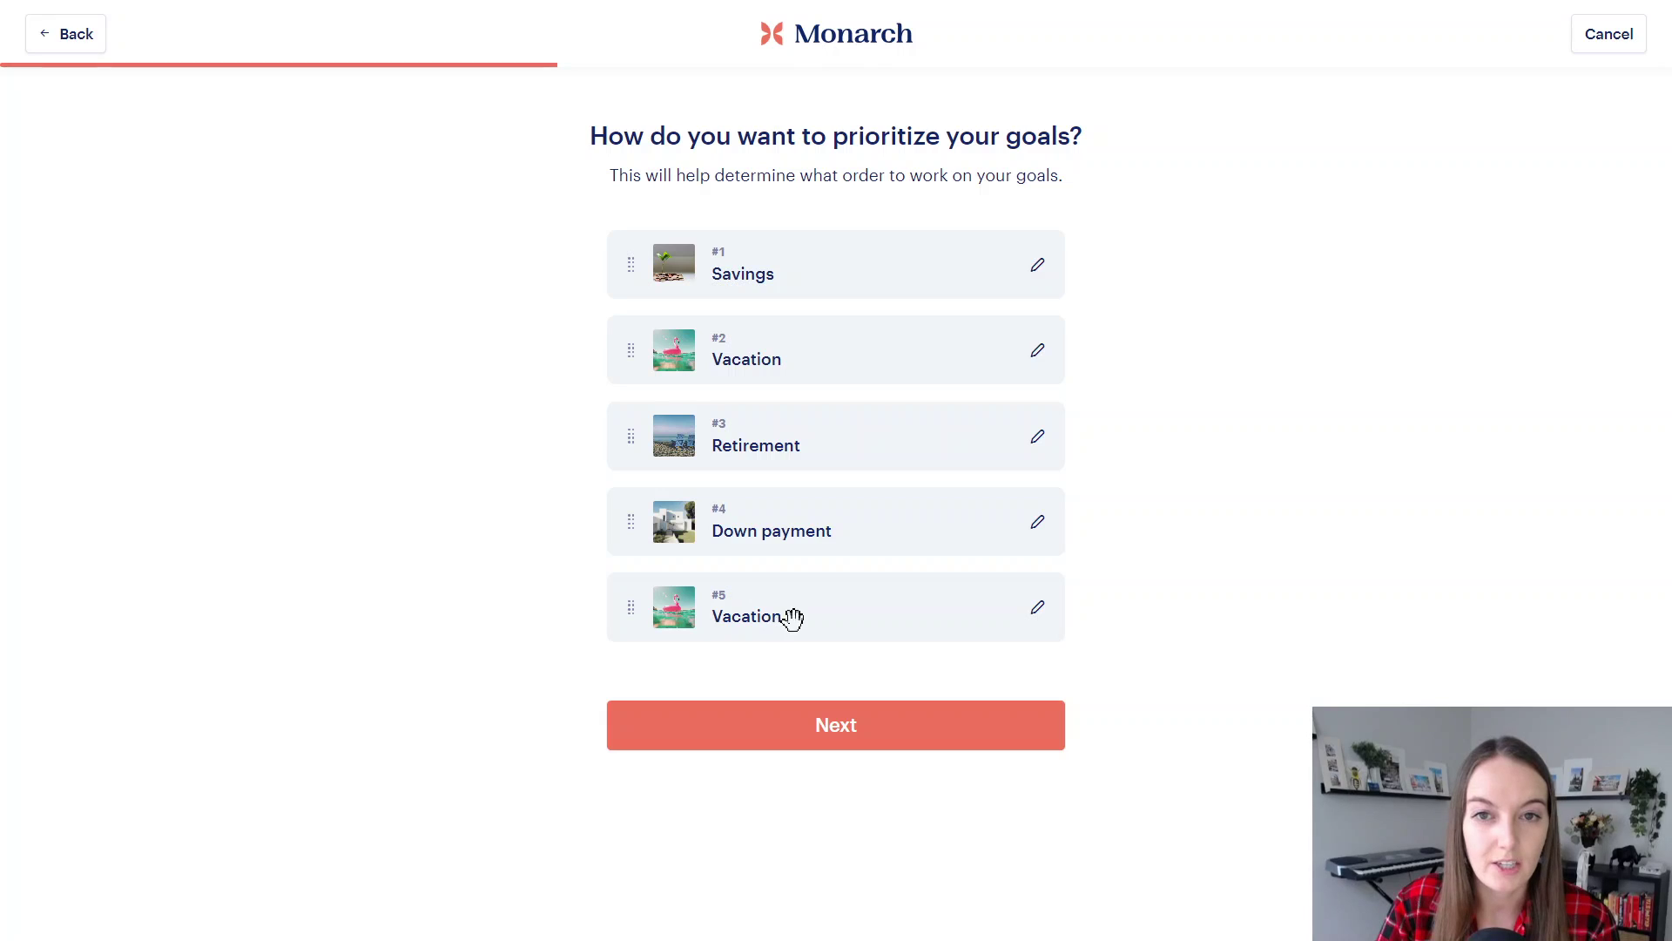
mouse_move(737, 621)
left_mouse_down()
mouse_move(746, 273)
mouse_move(761, 622)
mouse_move(823, 279)
left_mouse_up()
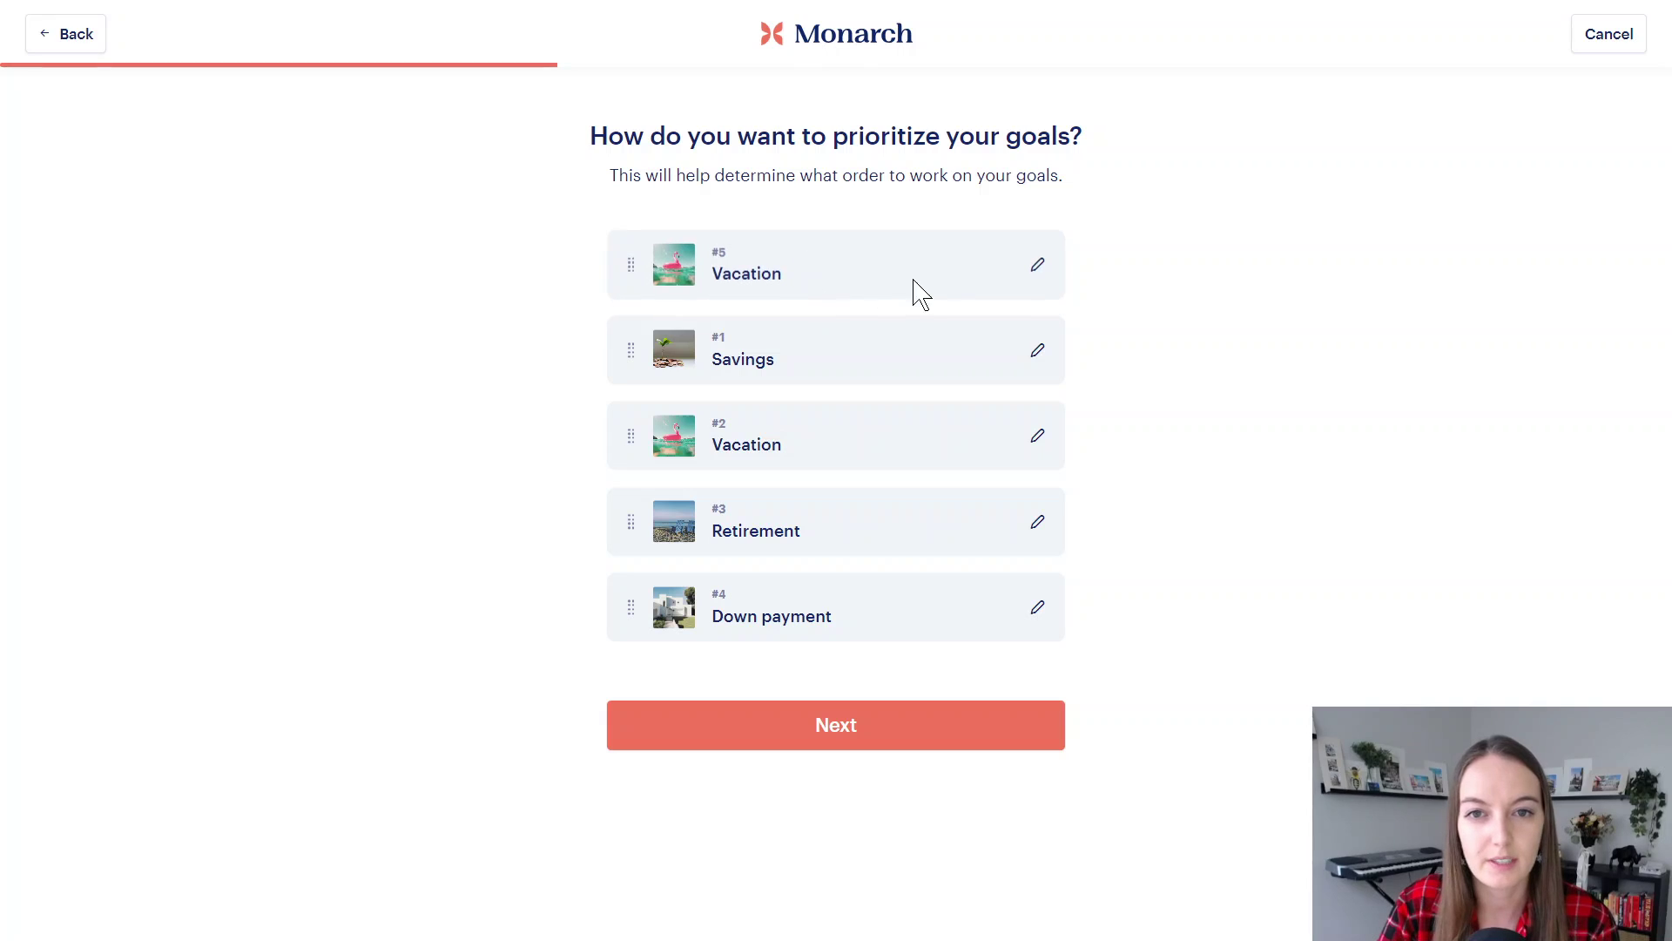
Give the top-ranked Vacation goal the sea turtle image from an Unsplash search for "hawaii" and accept the priority order.
left_click(1045, 276)
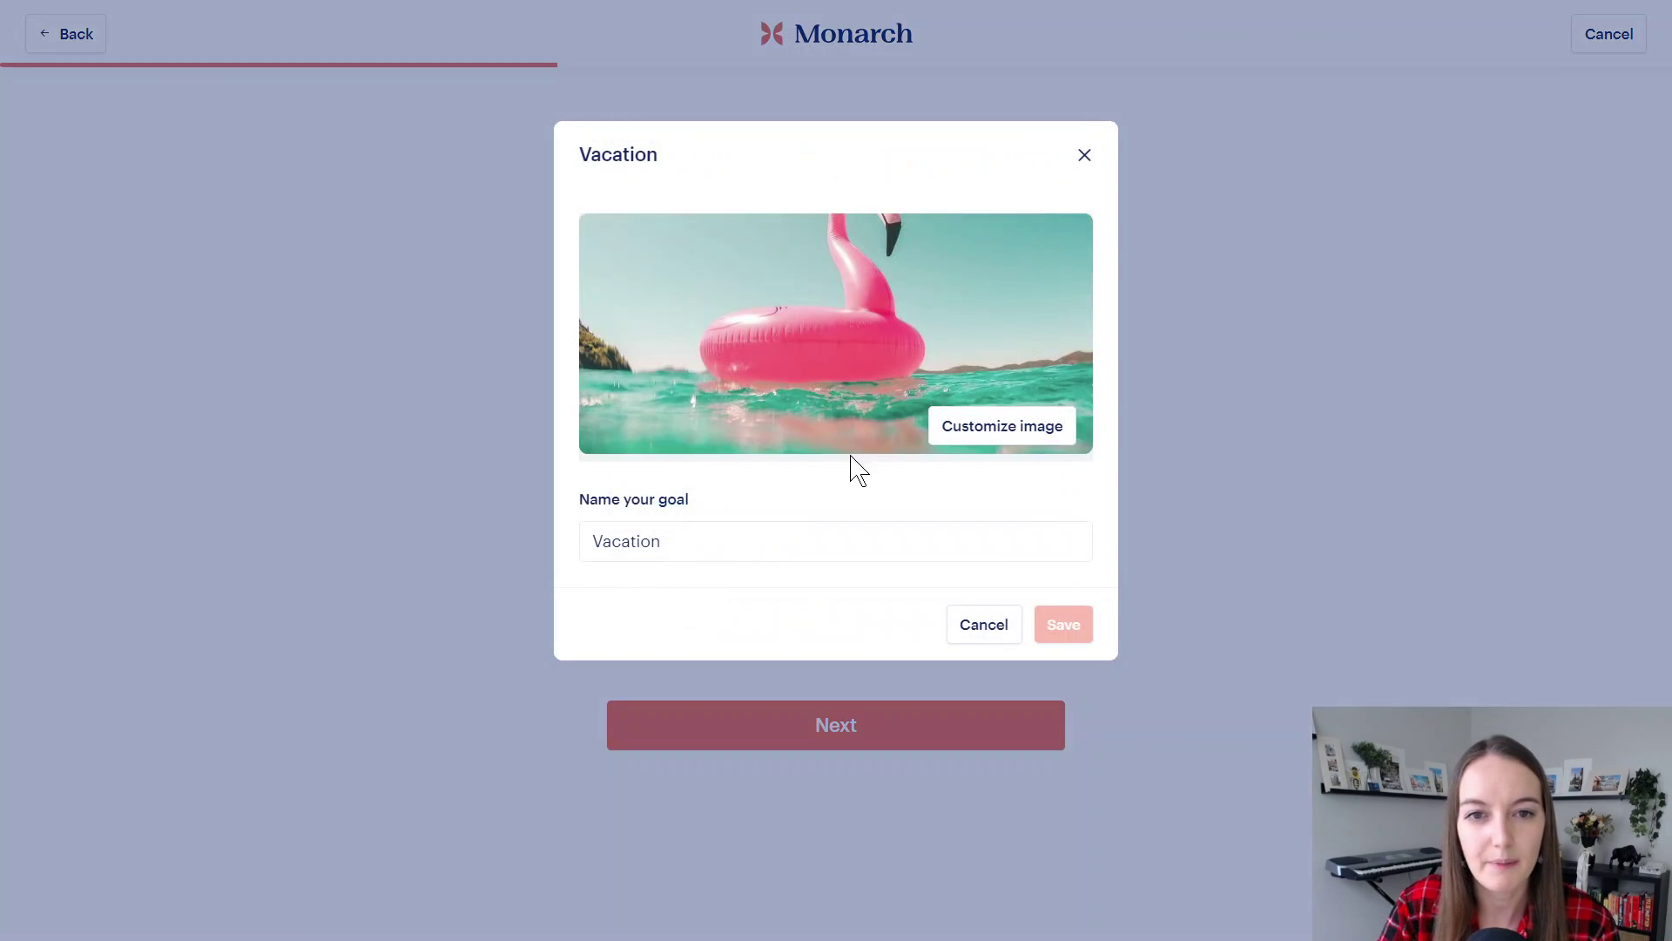
left_click(988, 427)
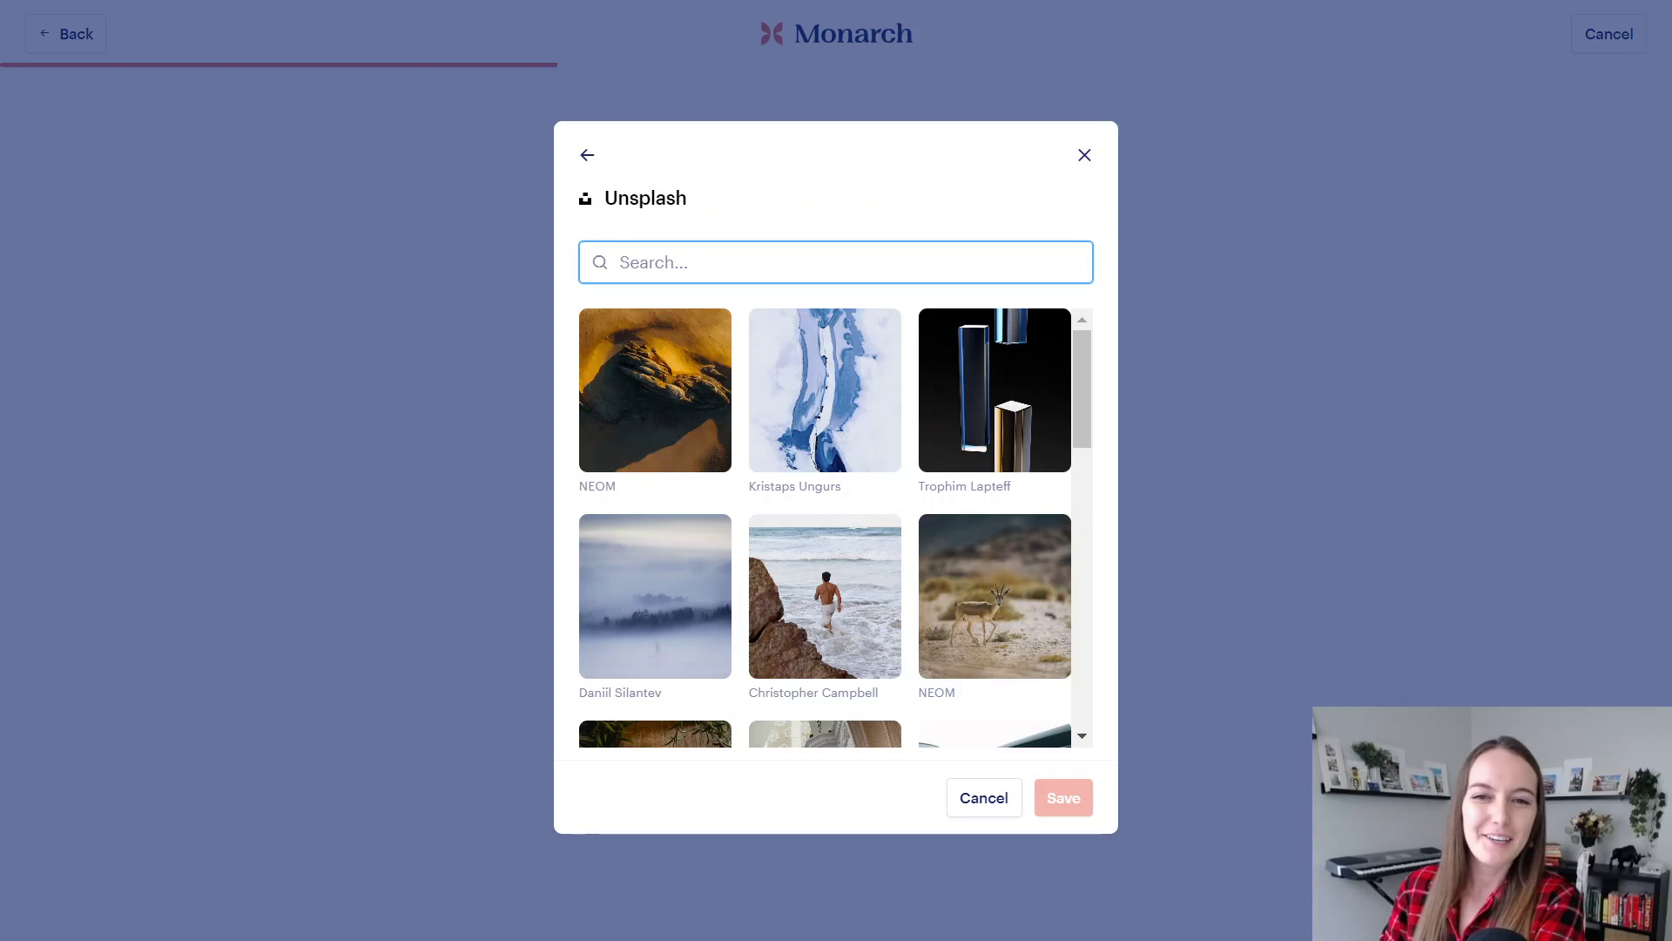
type("hawaii")
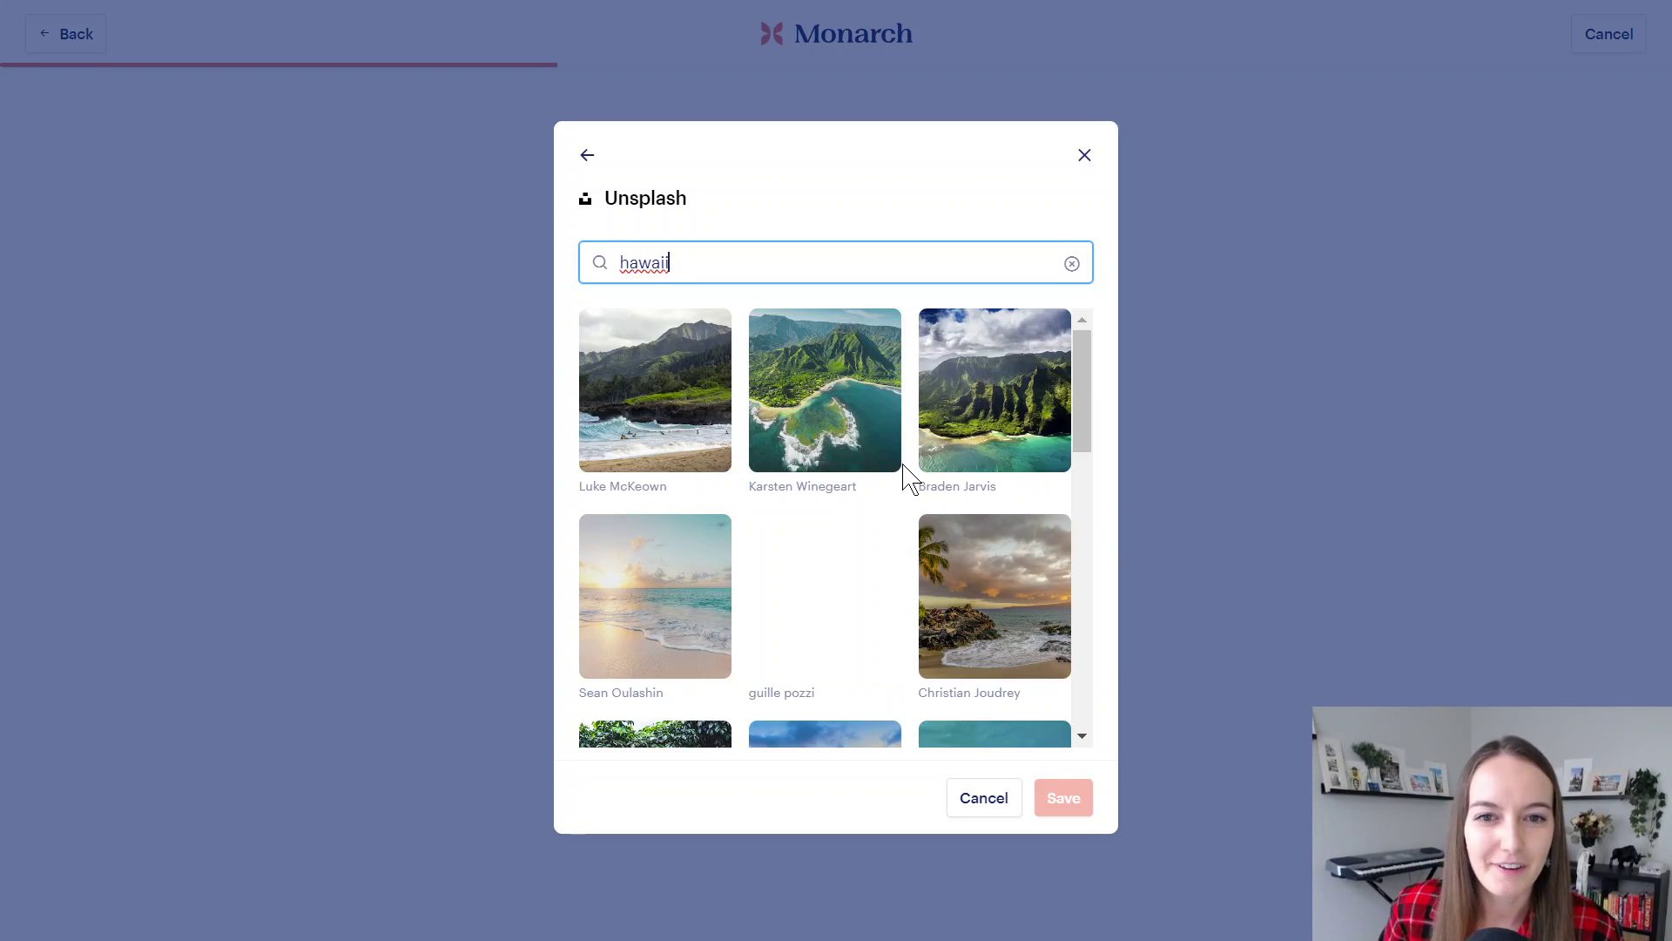
scroll(943, 450, "down", 3)
scroll(943, 451, "down", 2)
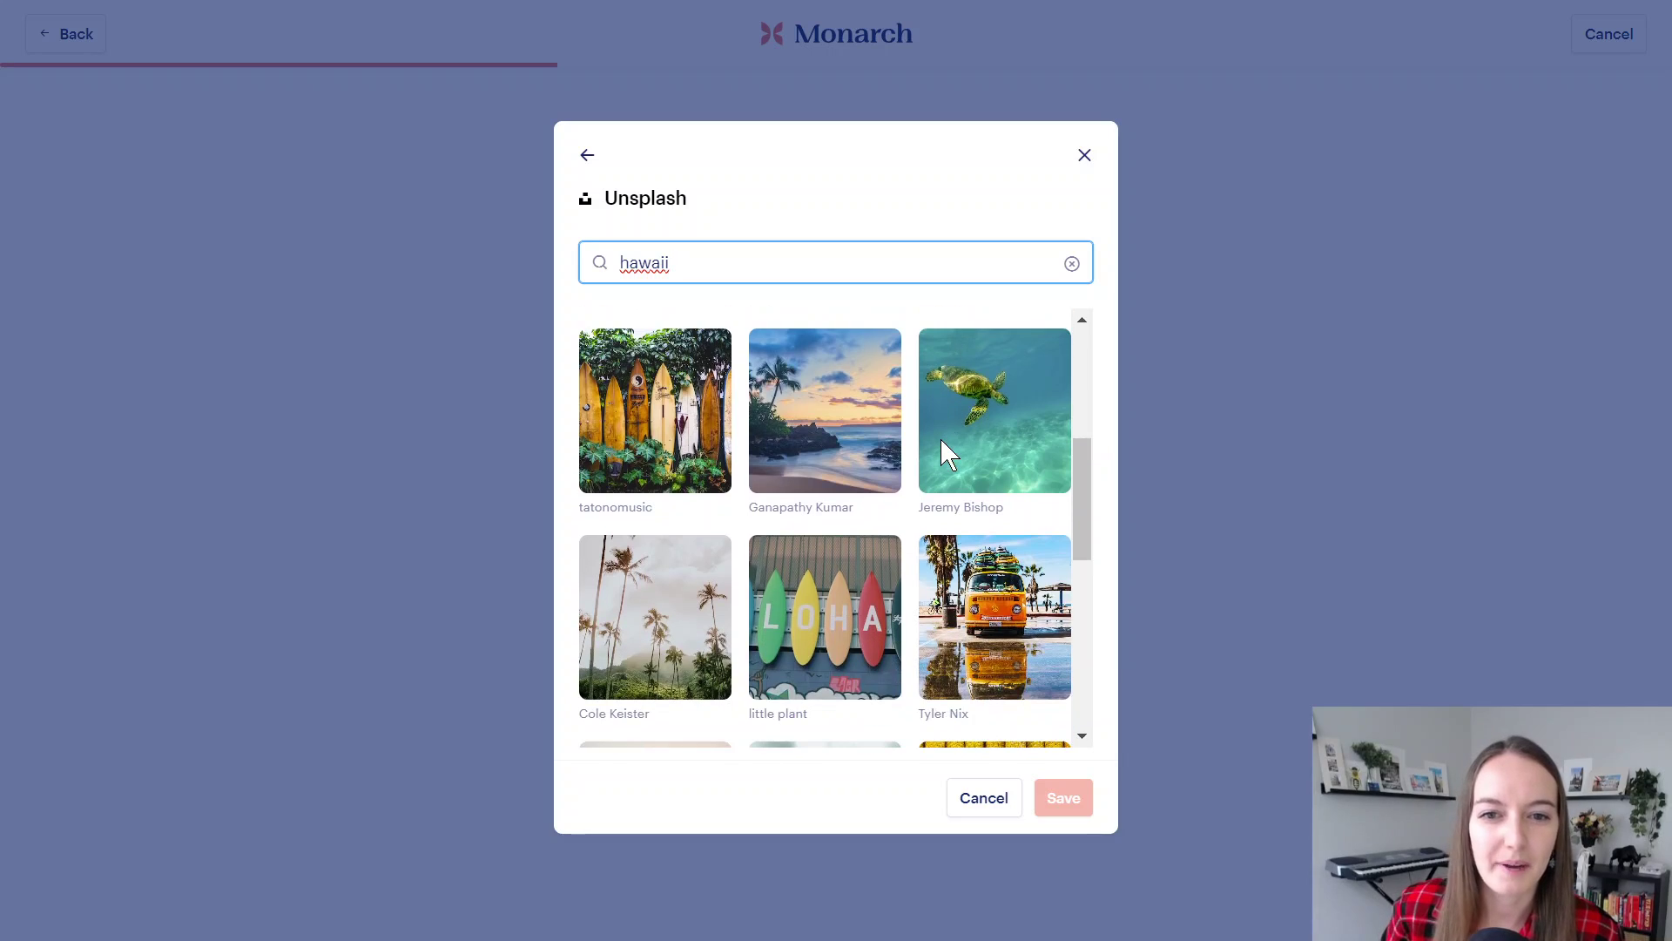
left_click(1000, 434)
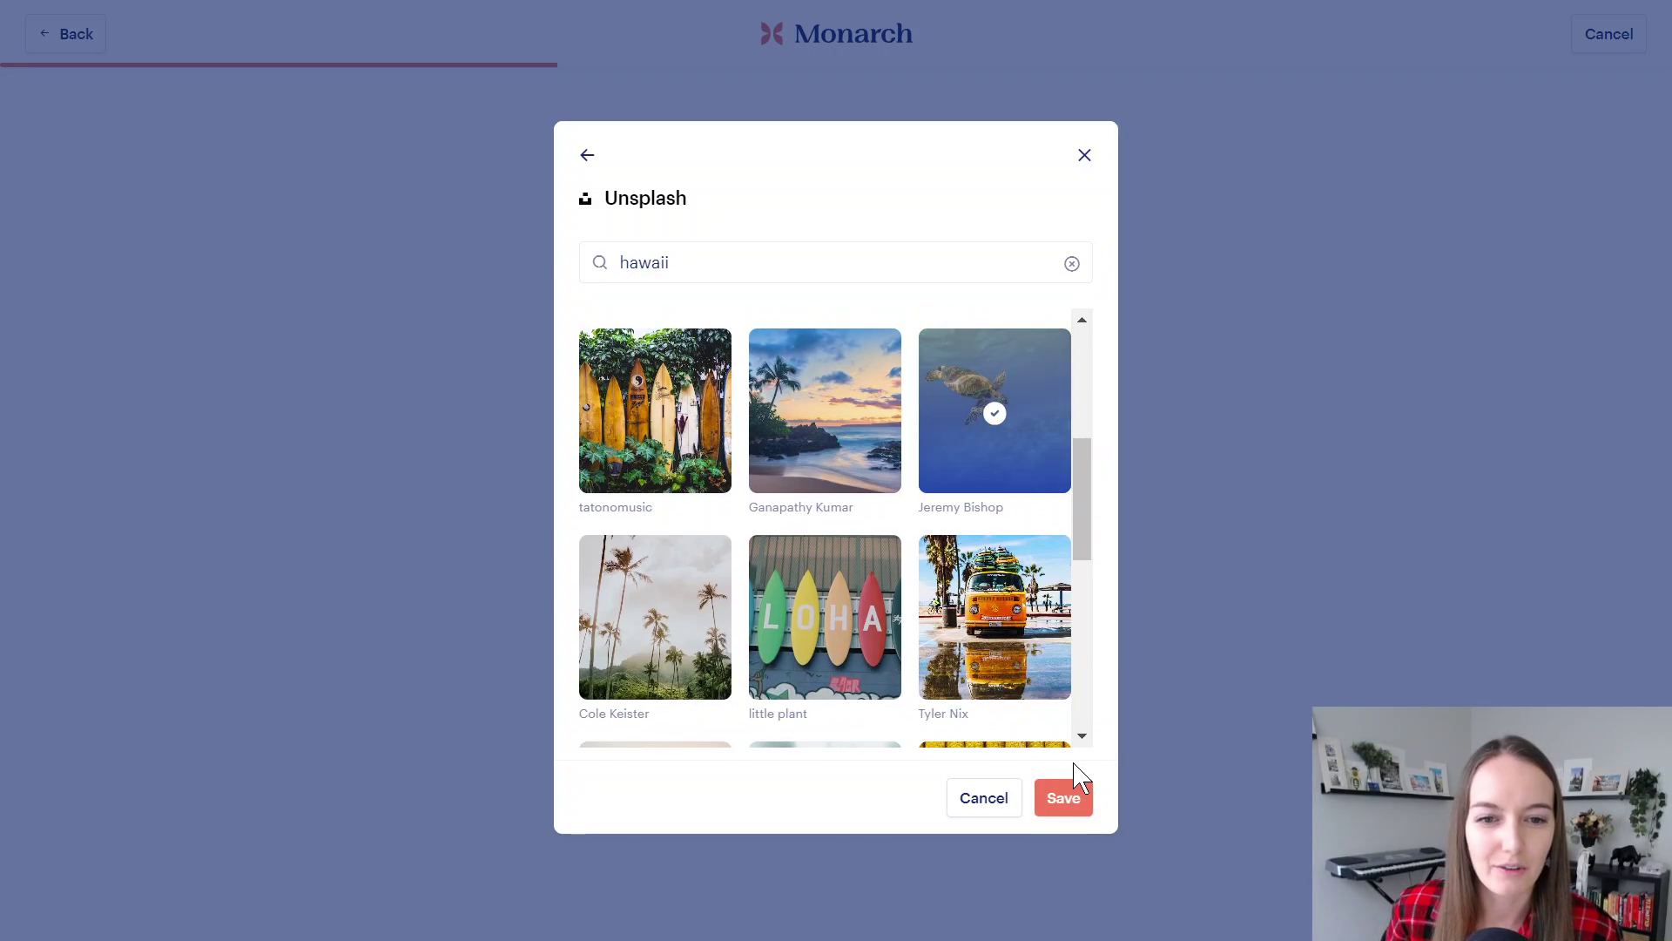
left_click(1064, 799)
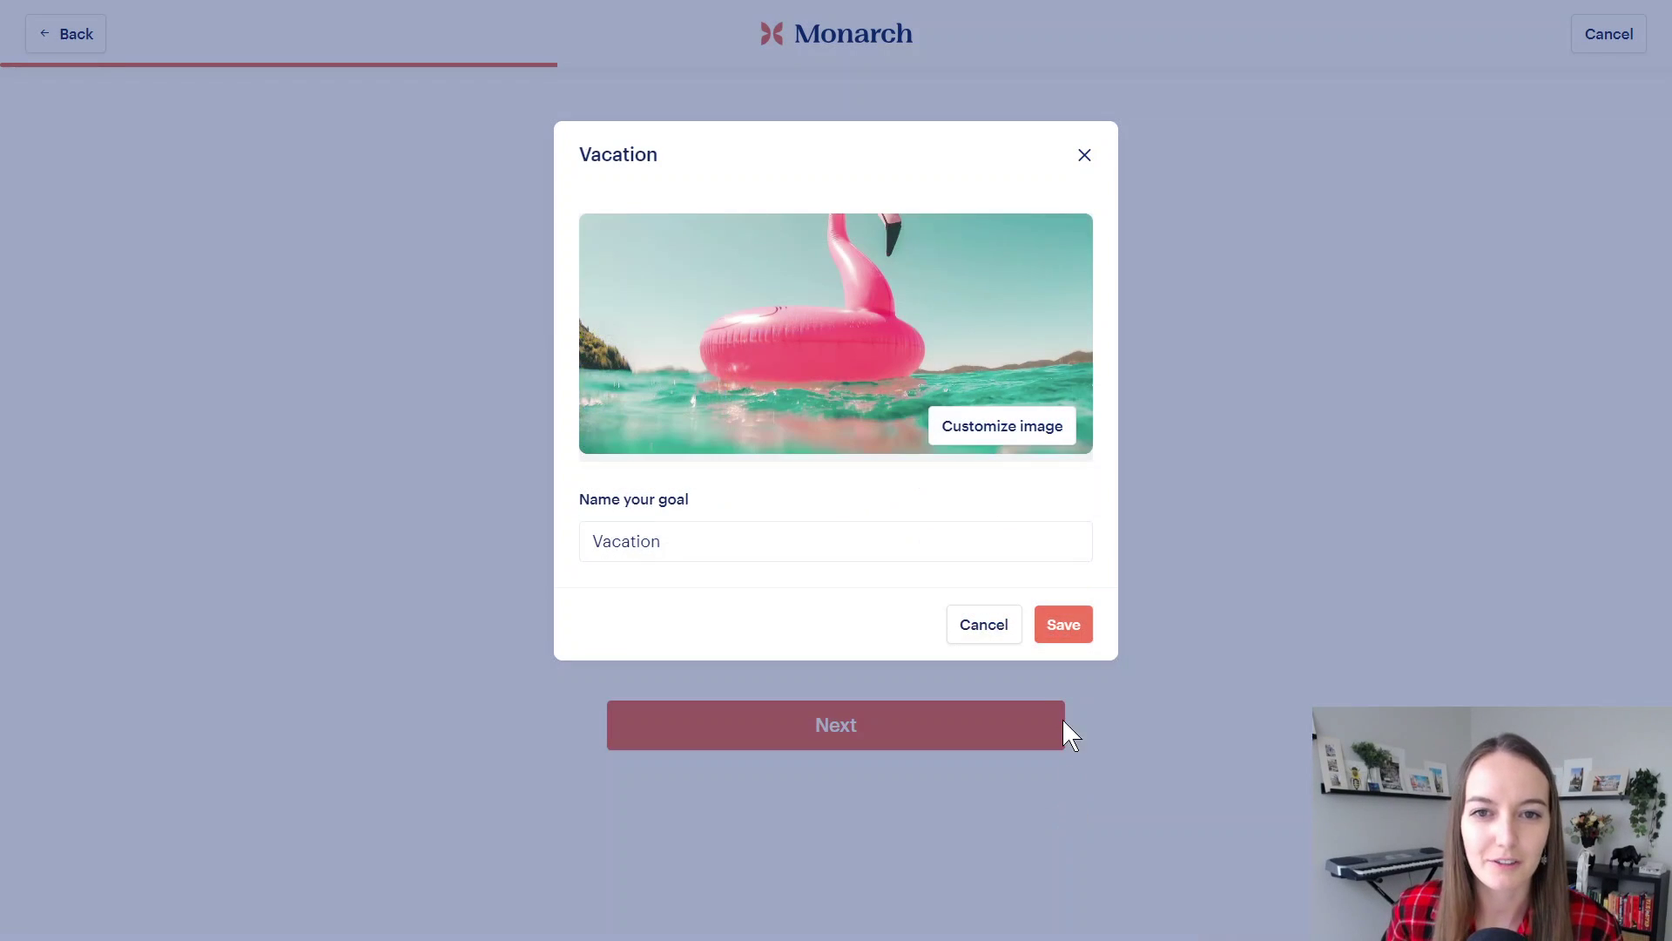
left_click(1056, 634)
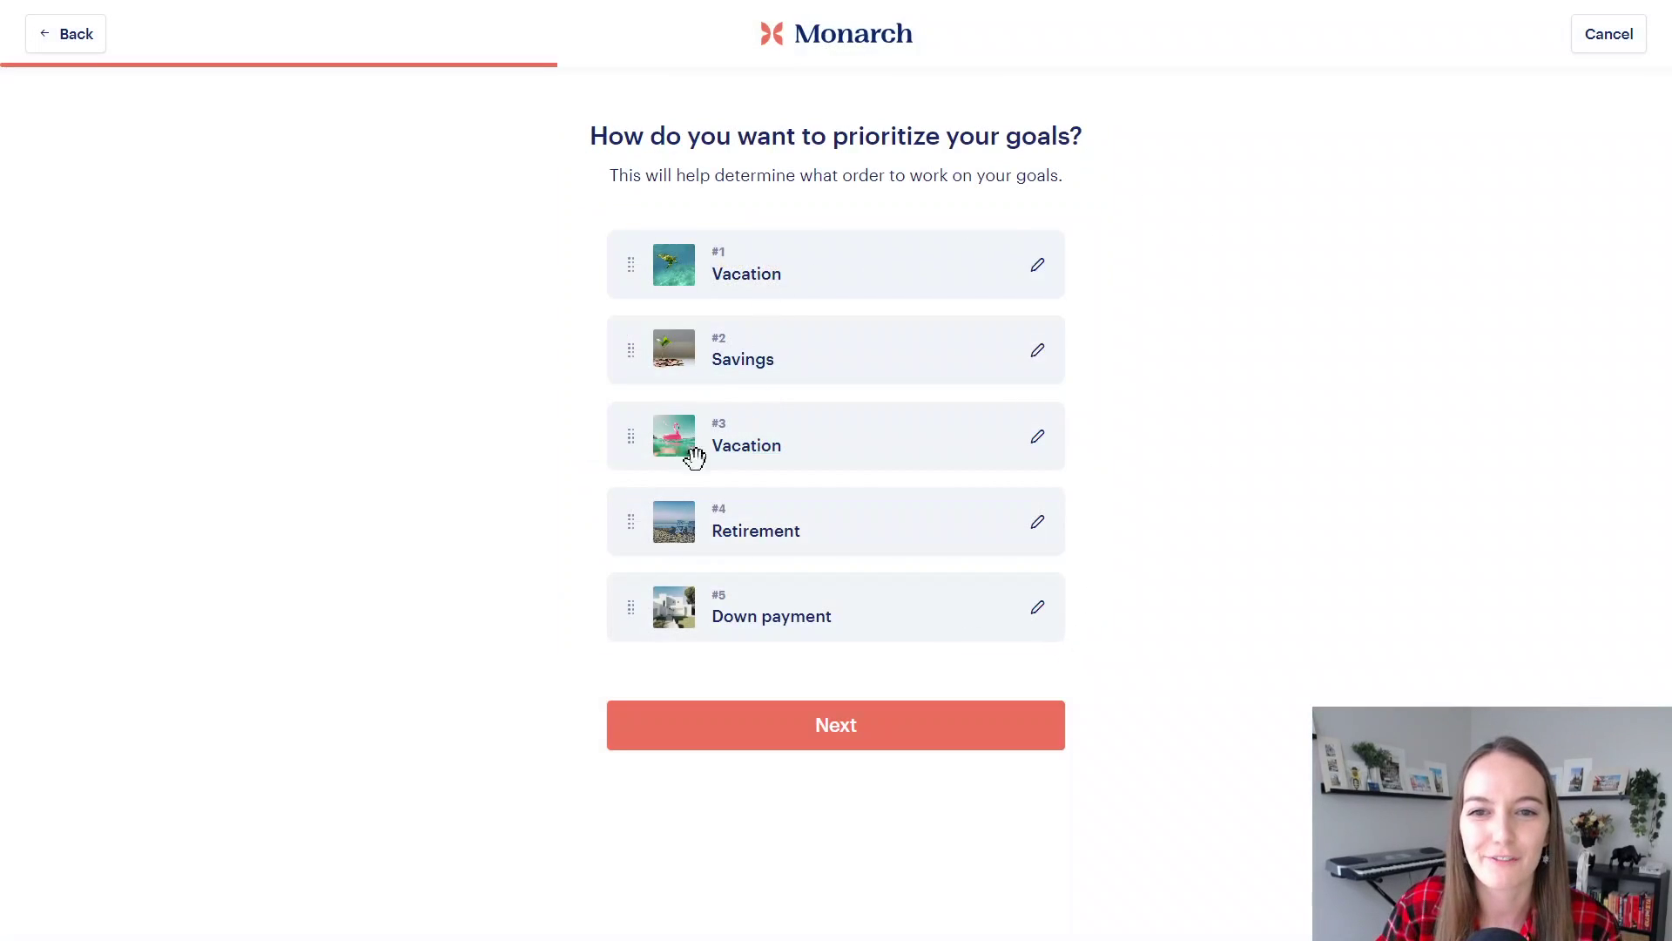
left_click(854, 734)
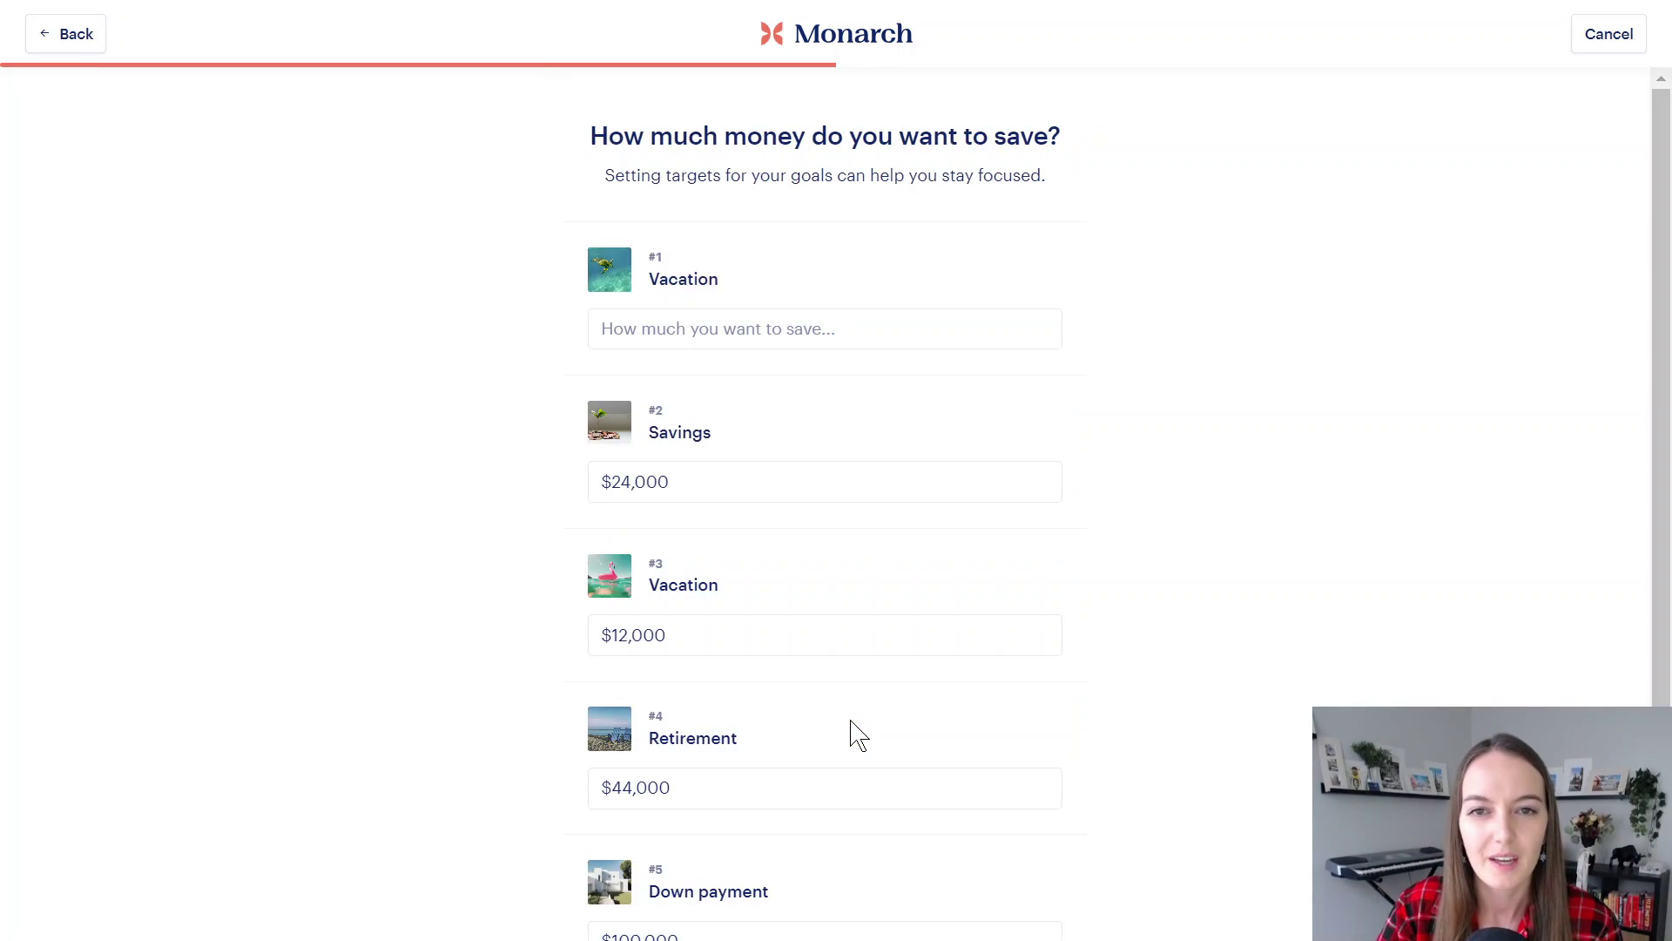
Review the savings target amounts of the listed goals, from Vacation through Down payment.
left_click(778, 328)
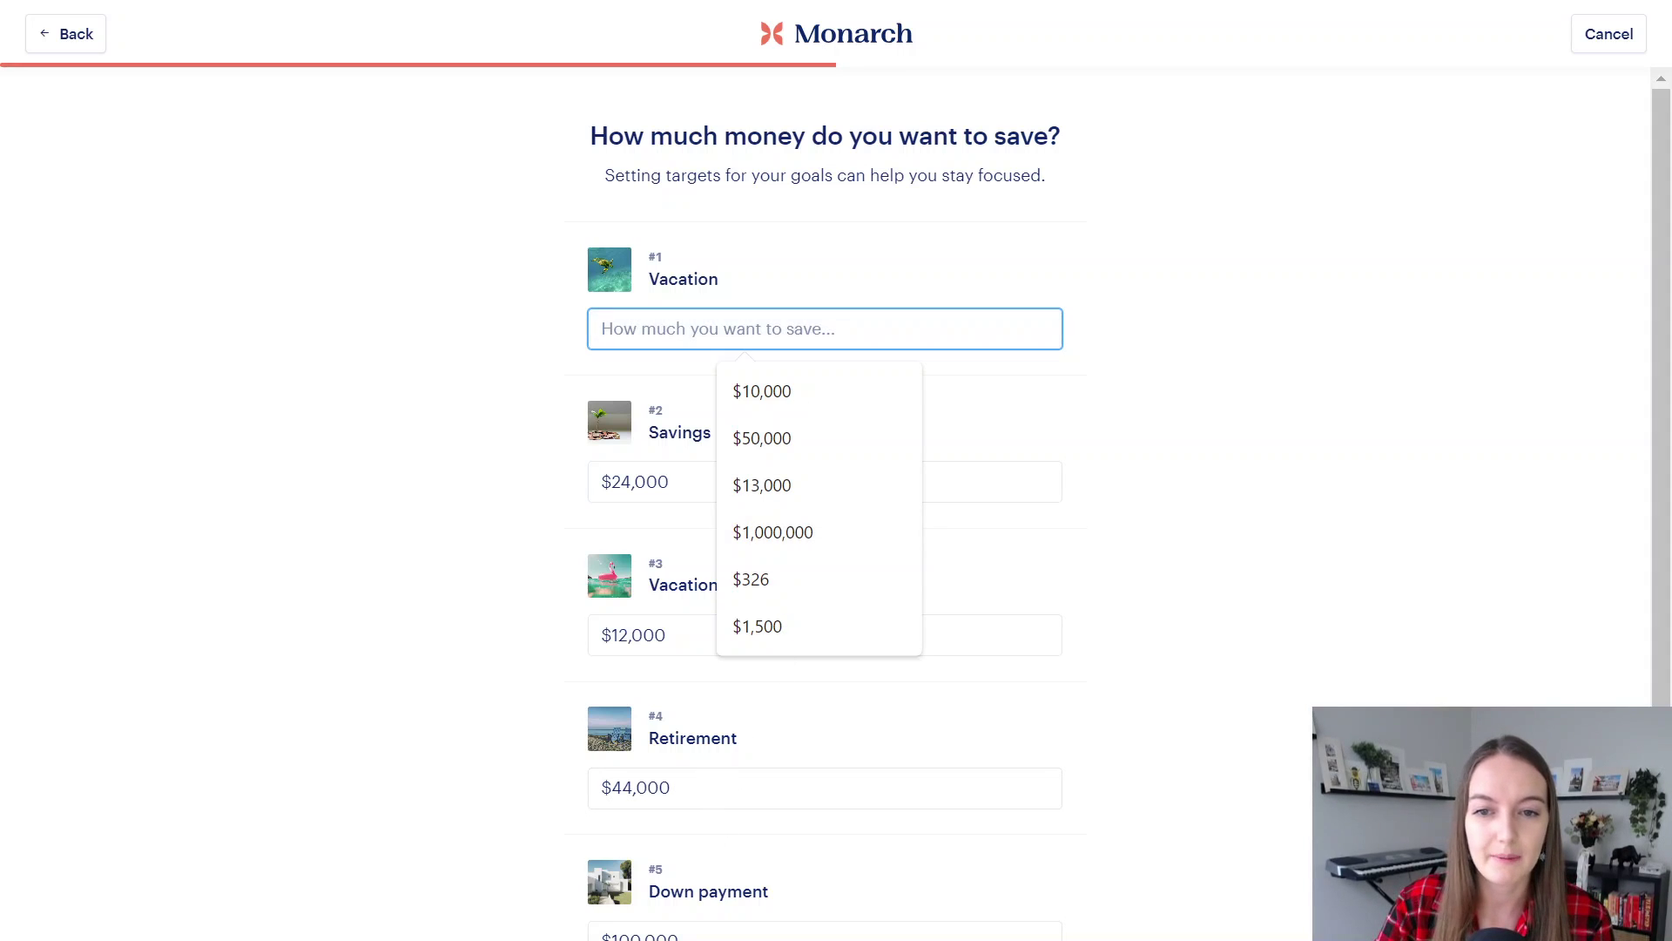
left_click(740, 787)
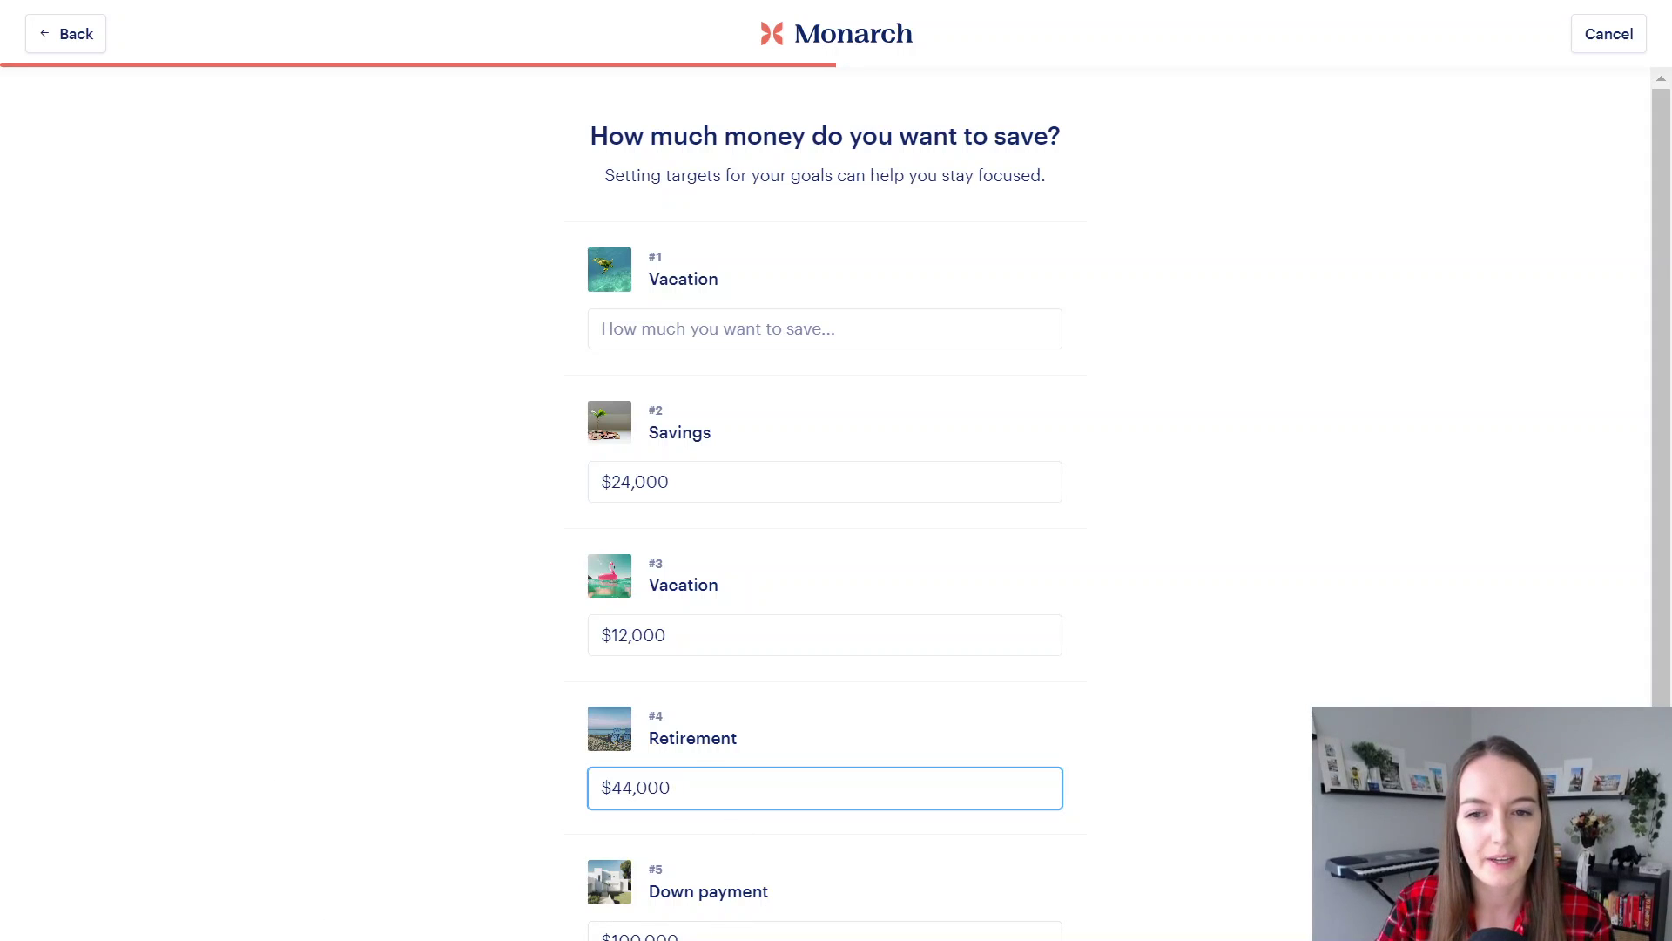
scroll(697, 773, "down", 3)
left_click(673, 717)
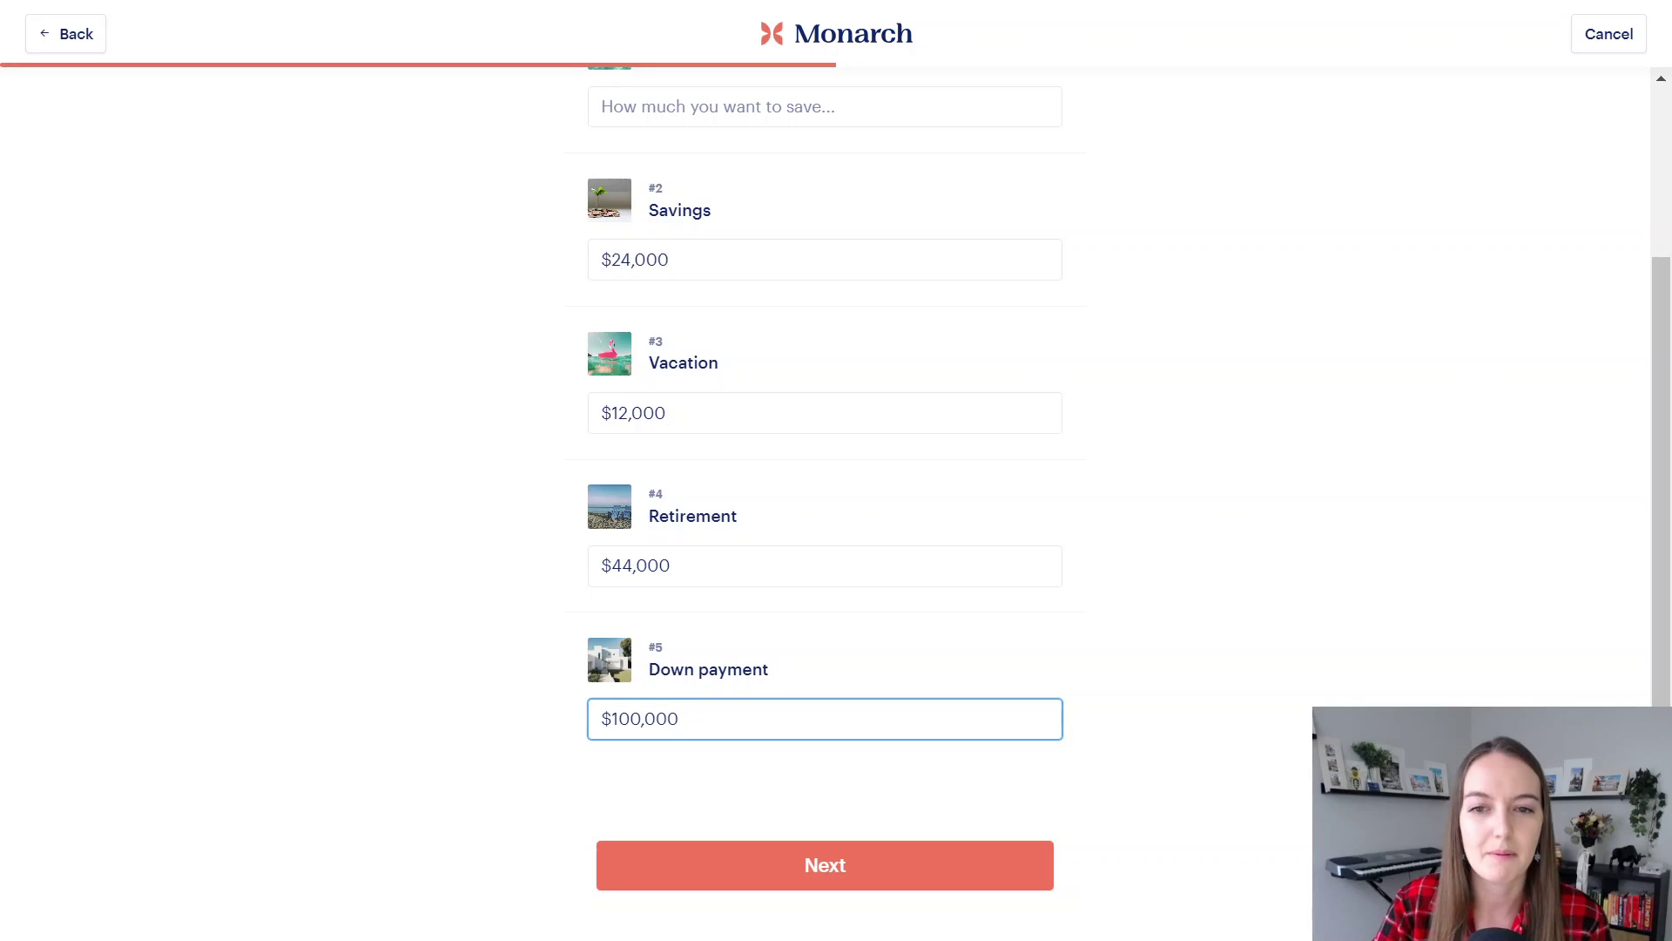
scroll(878, 743, "up", 2)
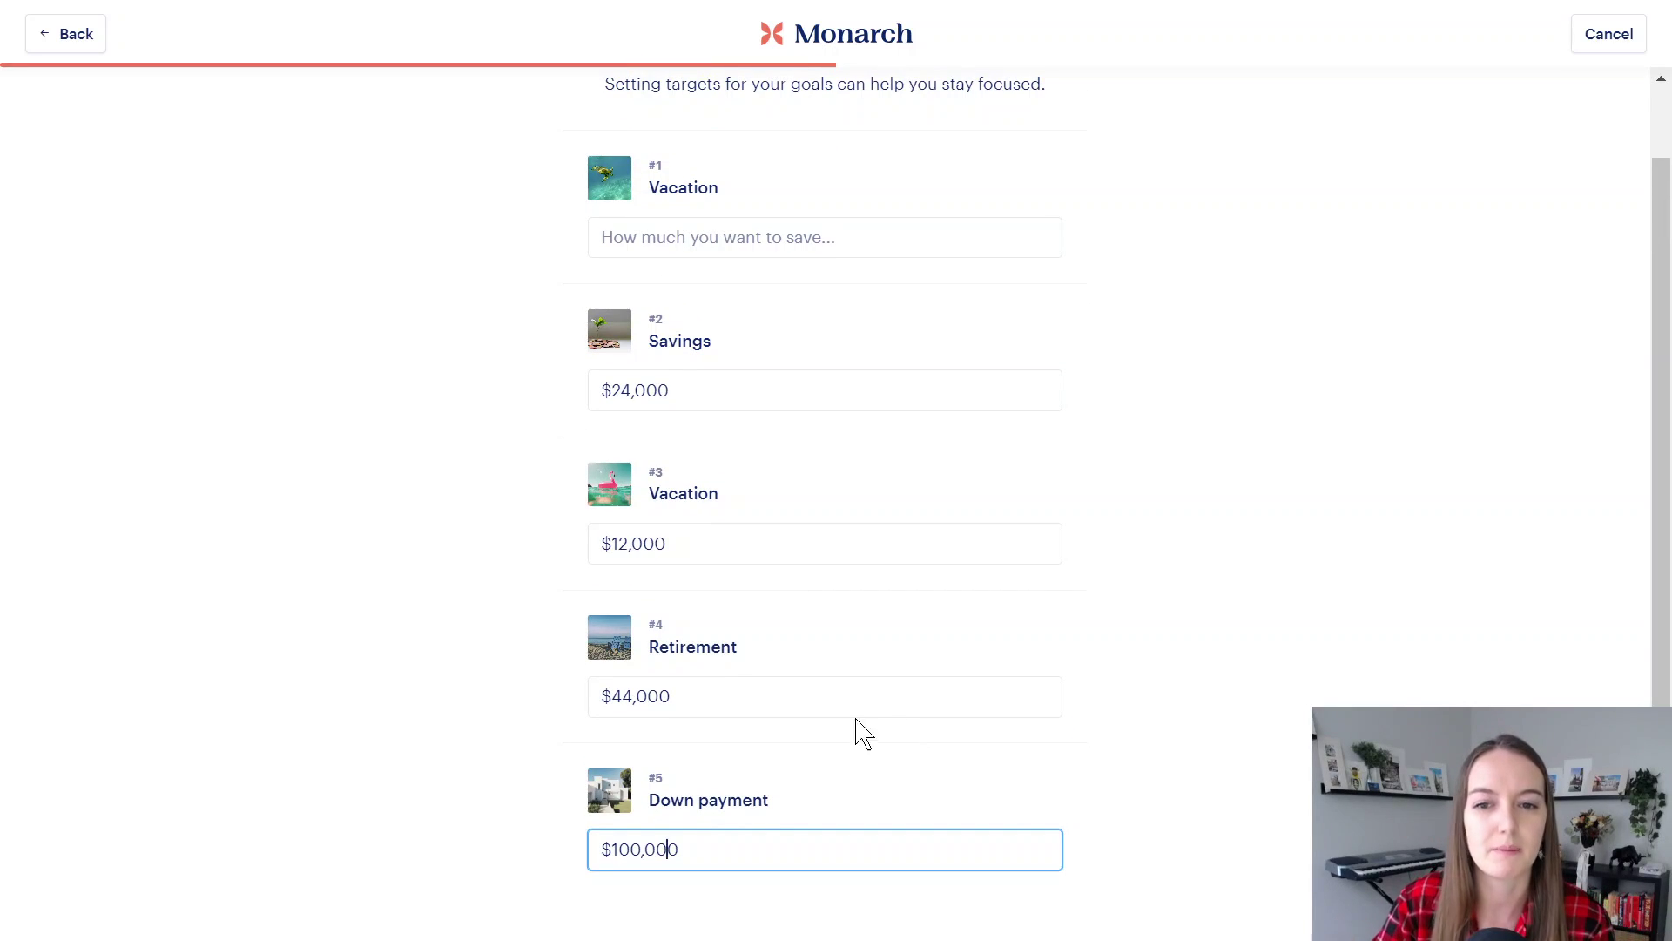
scroll(799, 747, "up", 1)
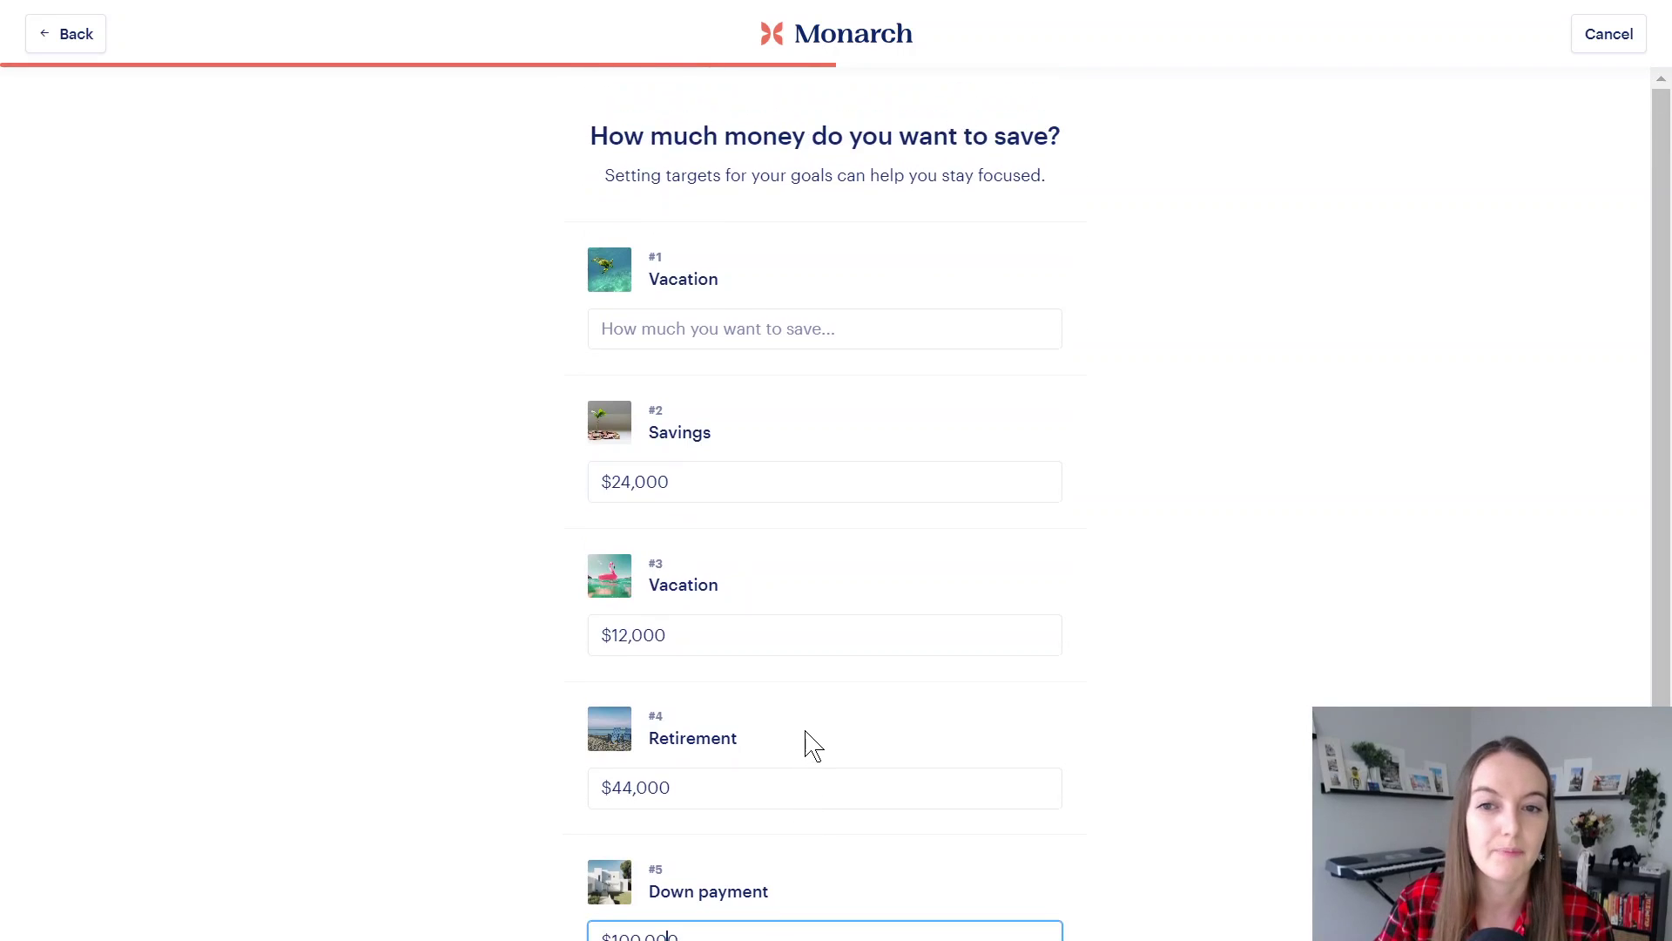
left_click(697, 482)
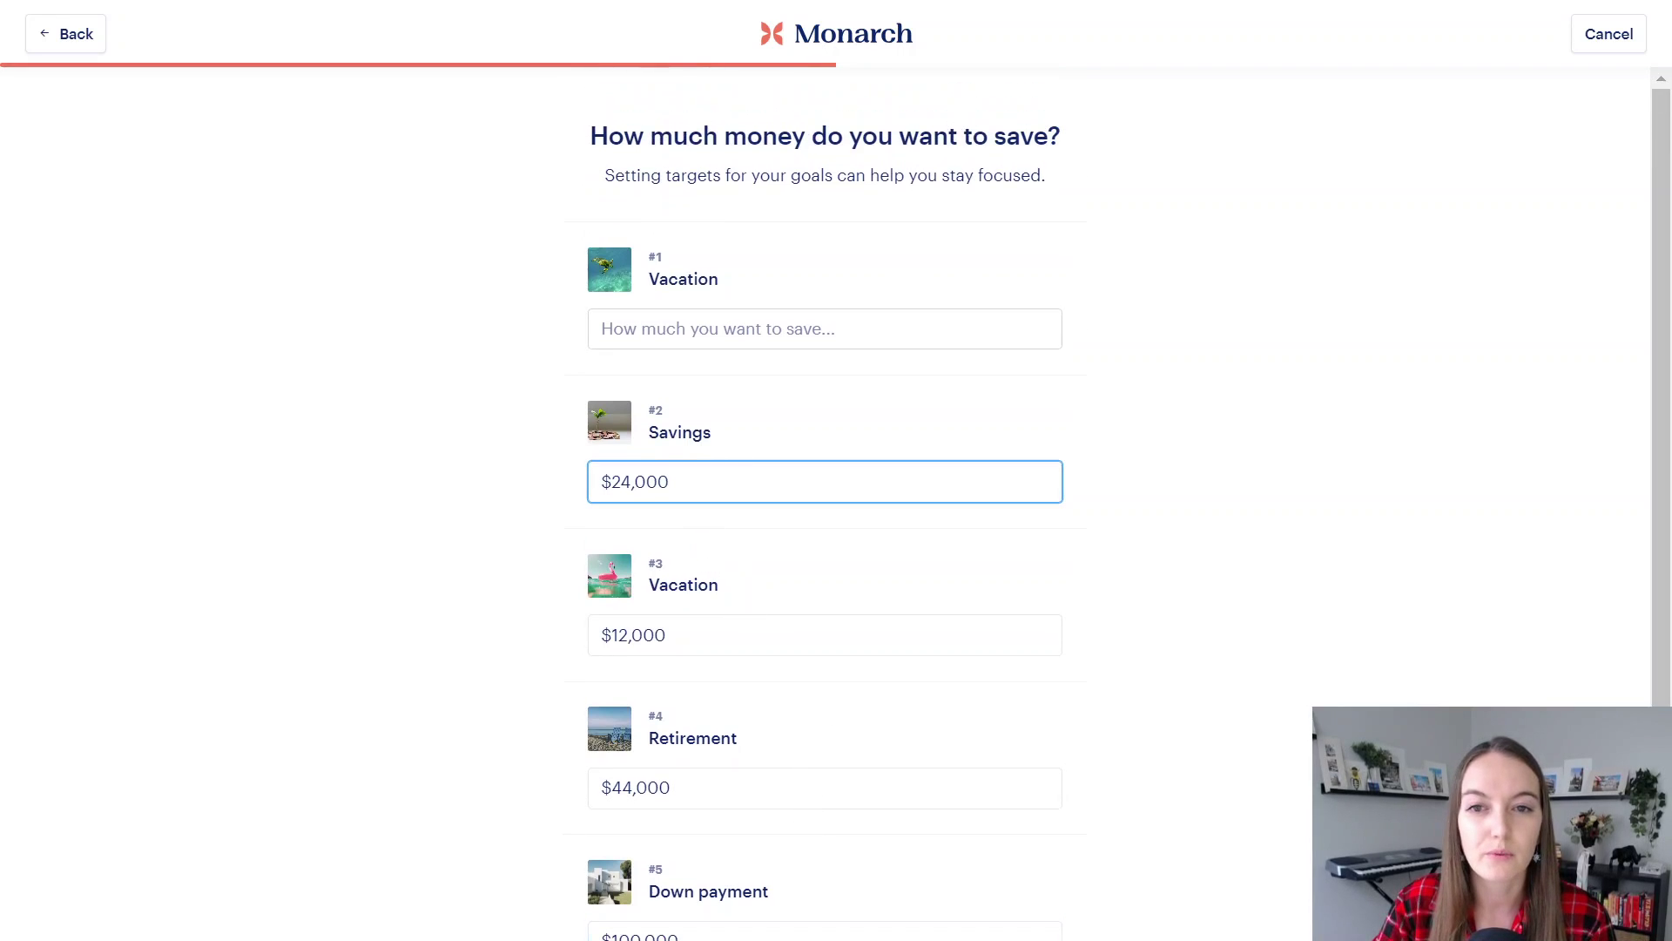
Set the top-ranked Vacation goal's savings target to $6,000 and proceed to the account assignments.
left_click(737, 322)
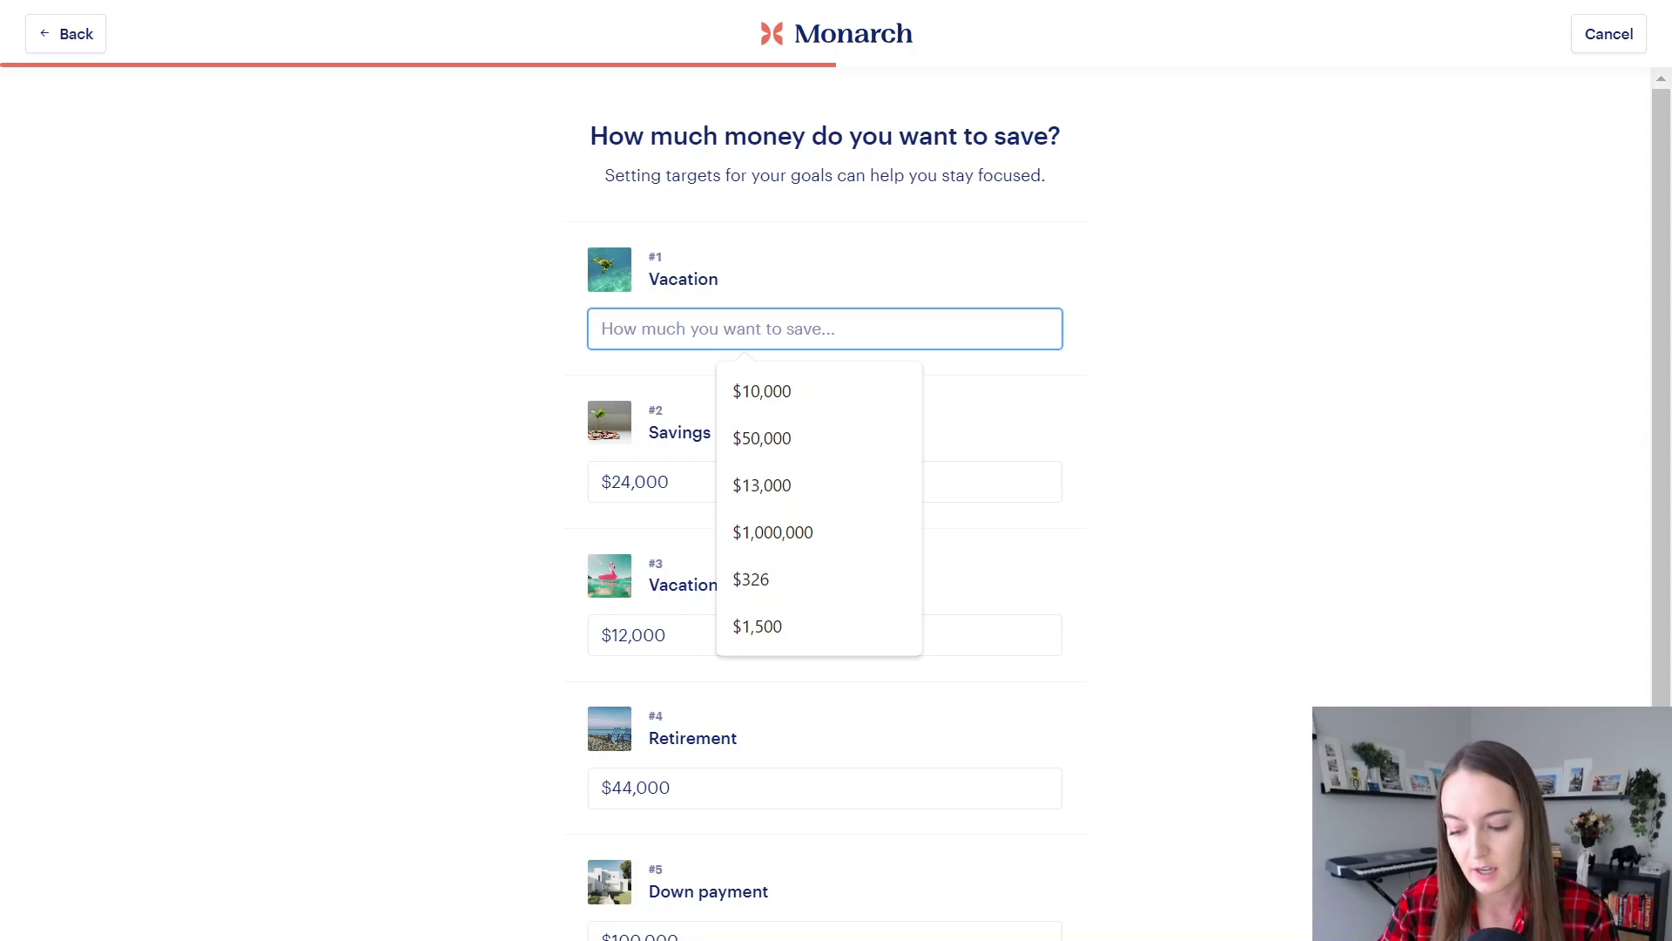
type("6000")
left_click(1185, 305)
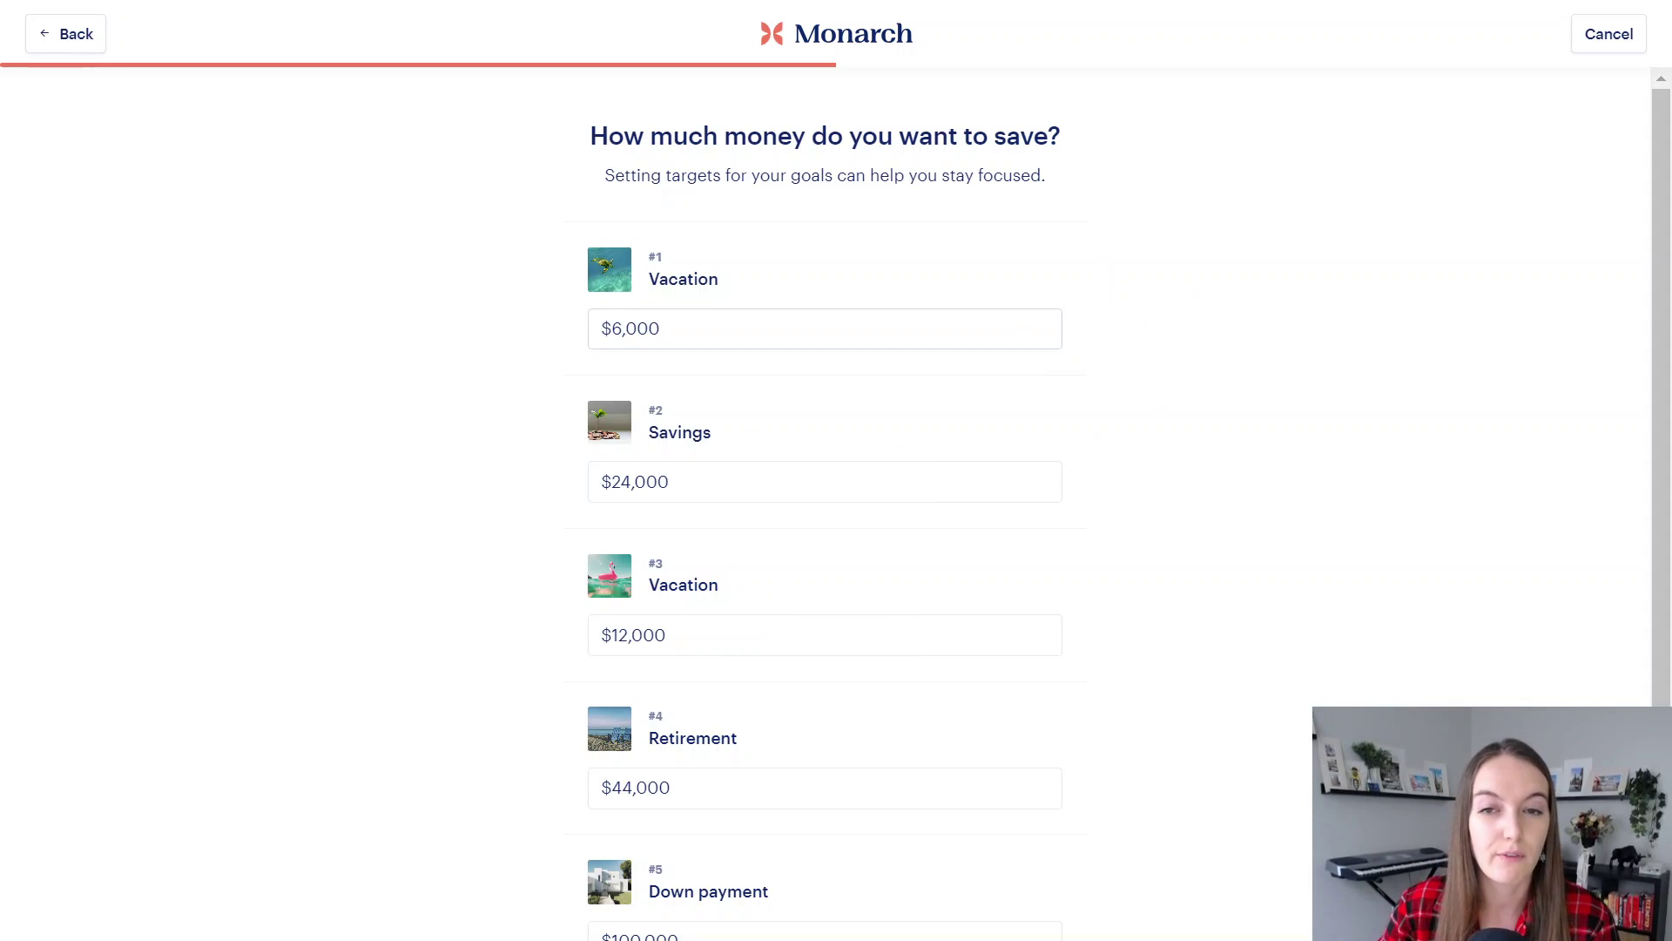
scroll(1262, 420, "down", 3)
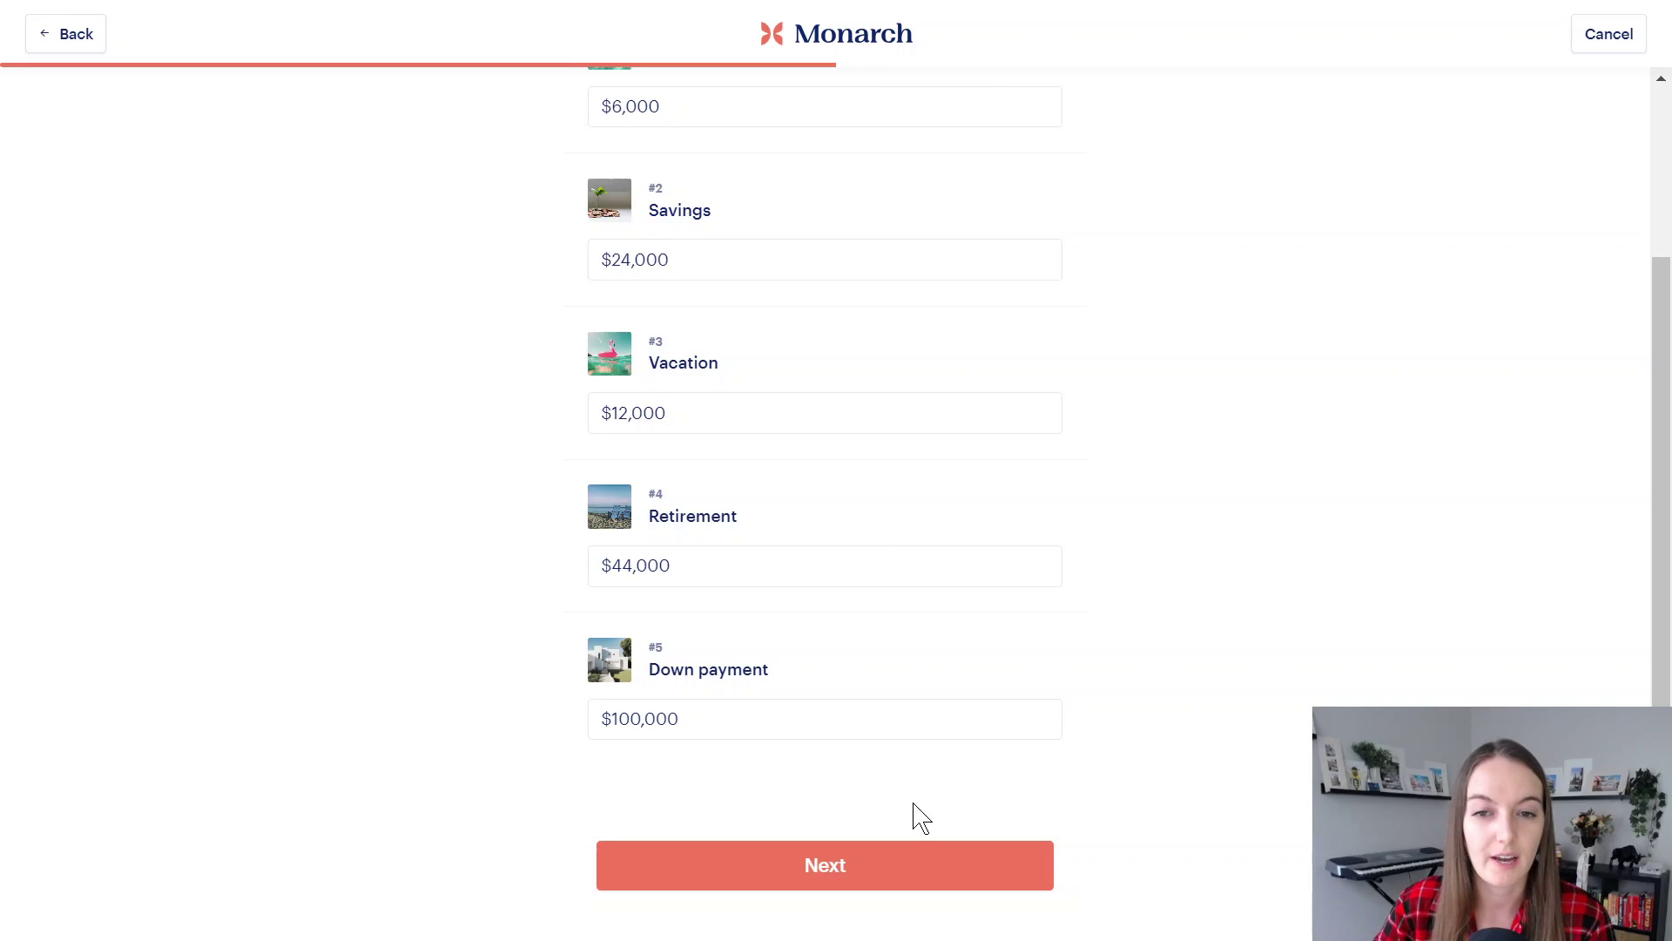
left_click(892, 871)
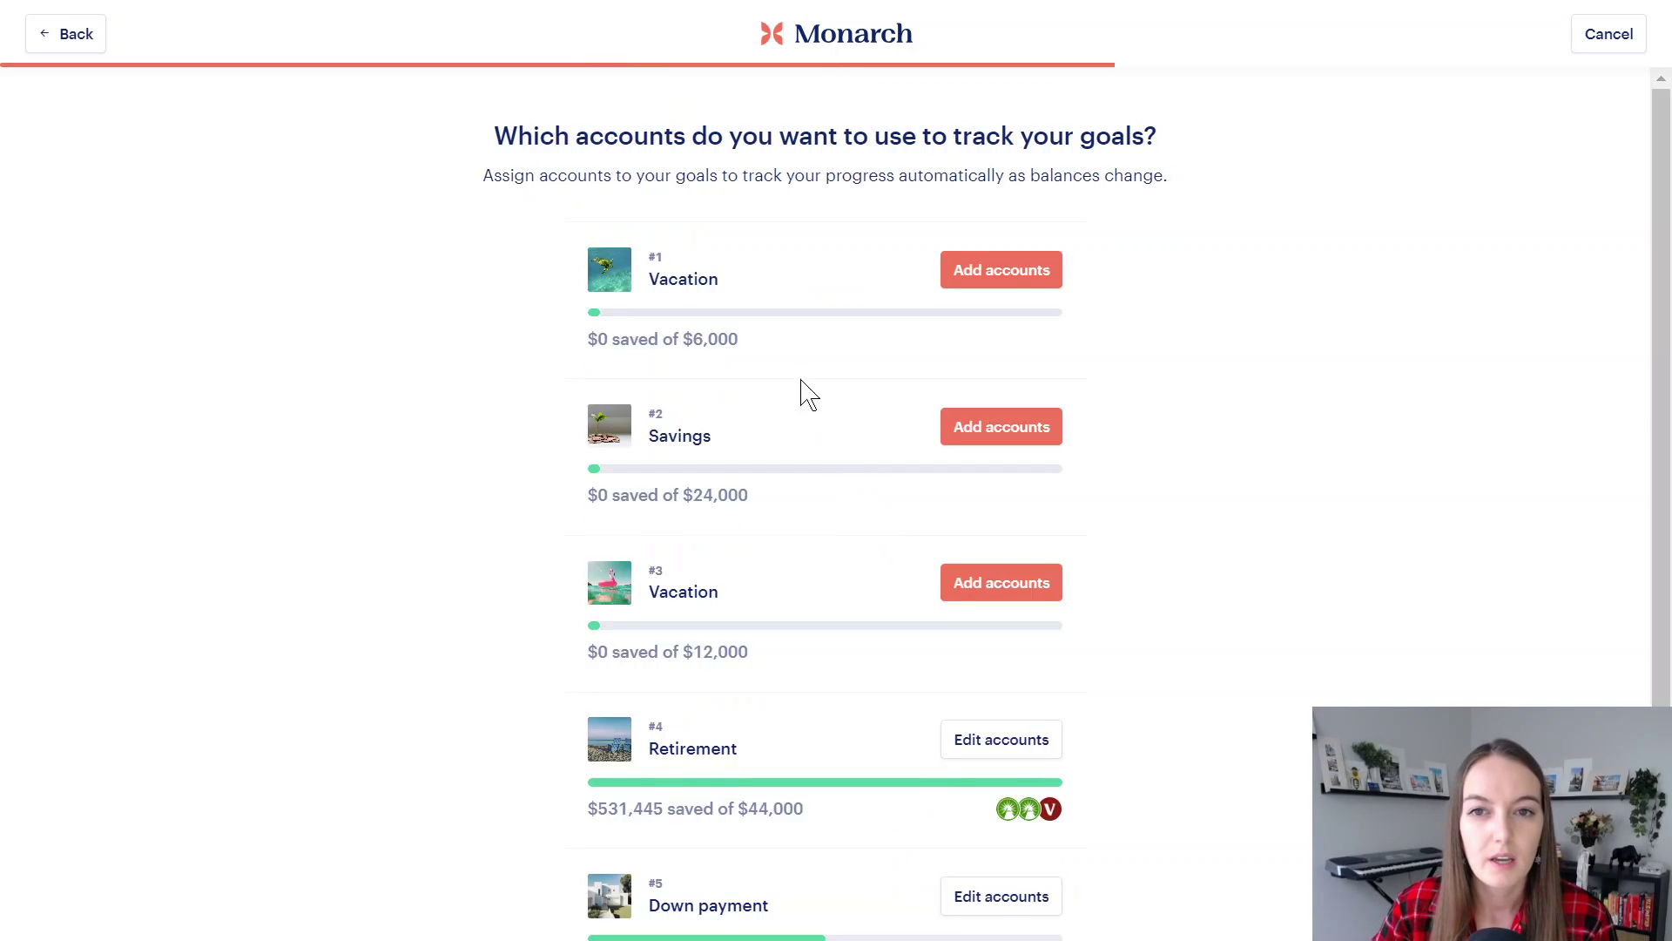
scroll(1045, 290, "down", 3)
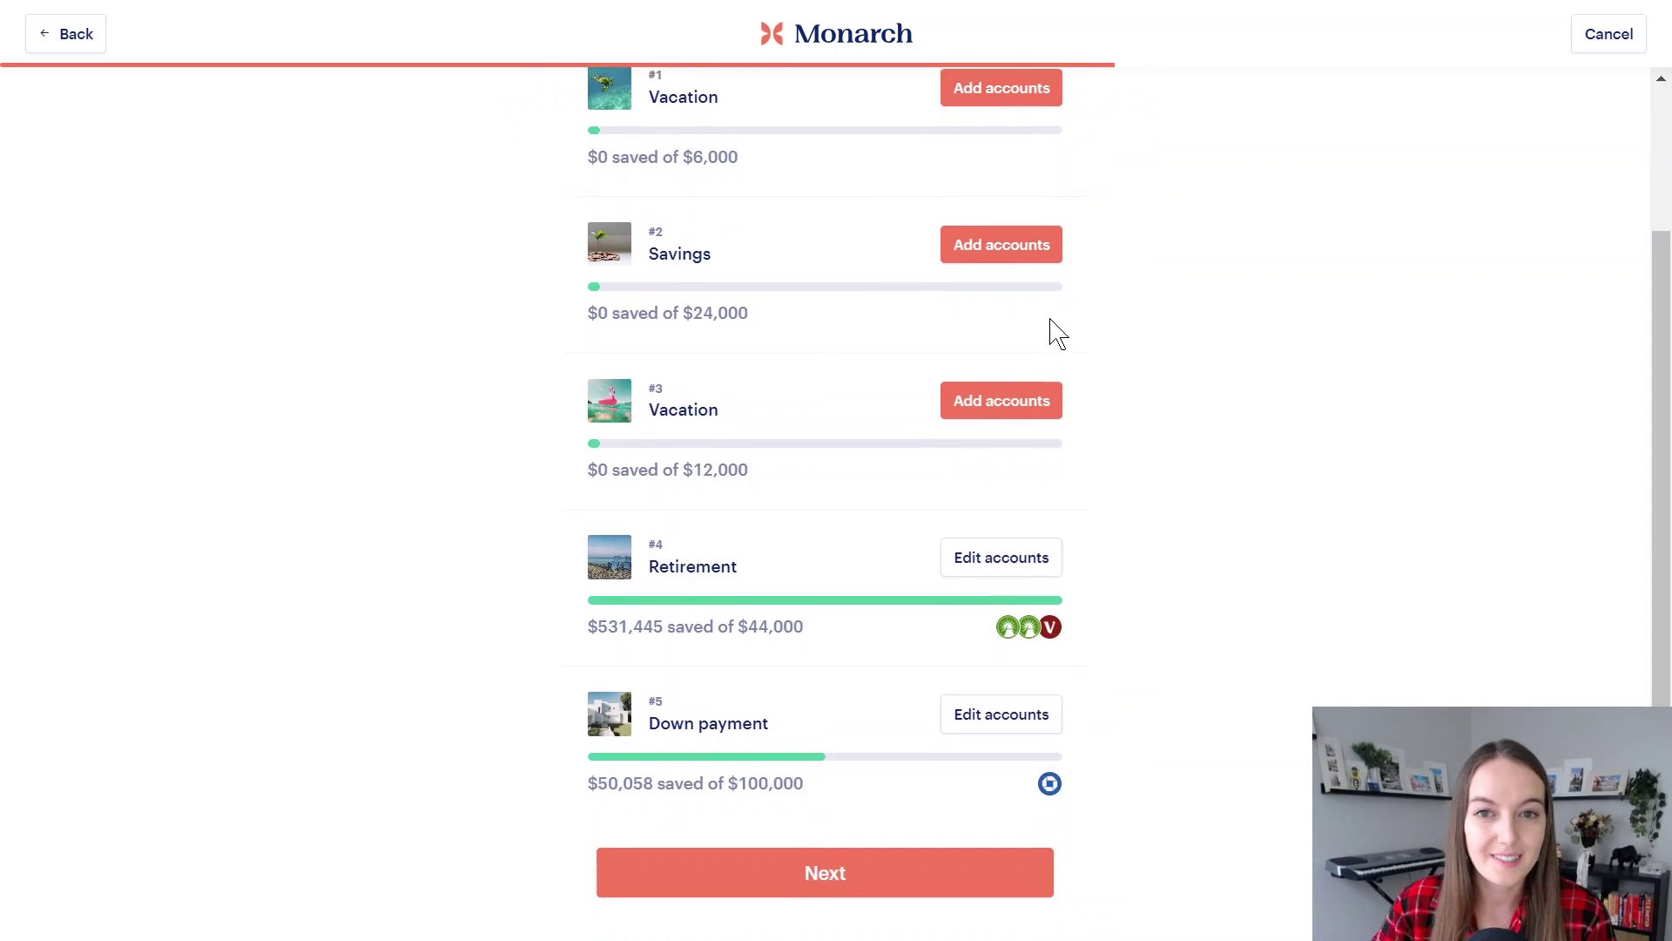
Check which accounts can be assigned to the top-ranked Vacation goal and close the assignments without choosing any.
scroll(996, 720, "up", 3)
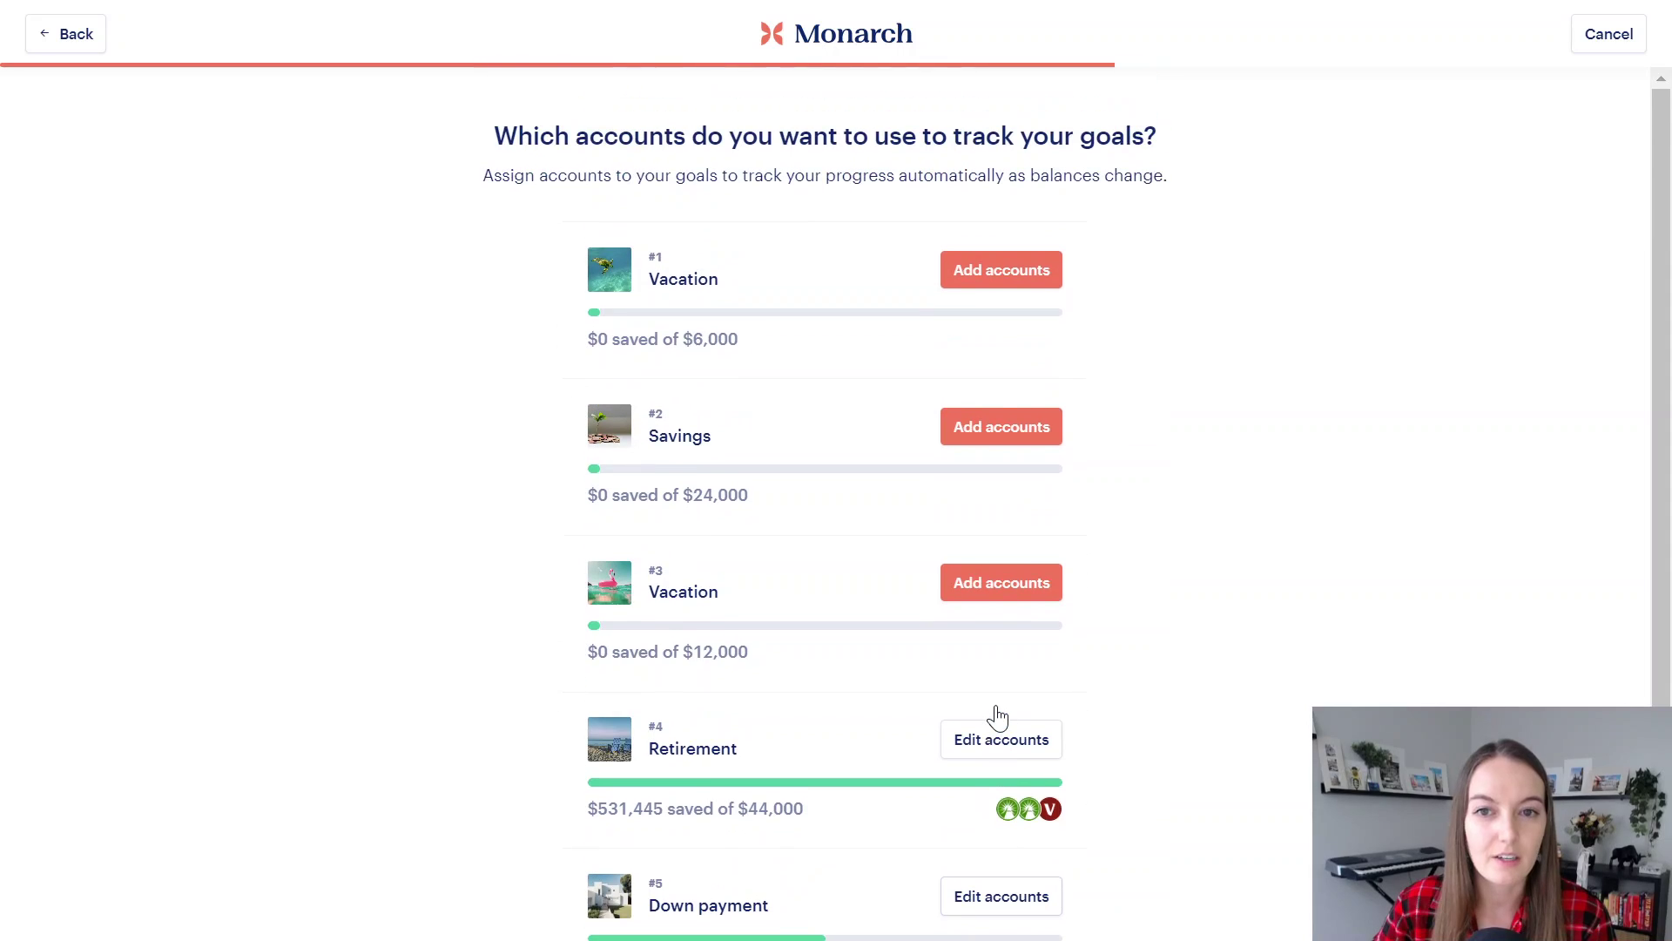
left_click(1036, 280)
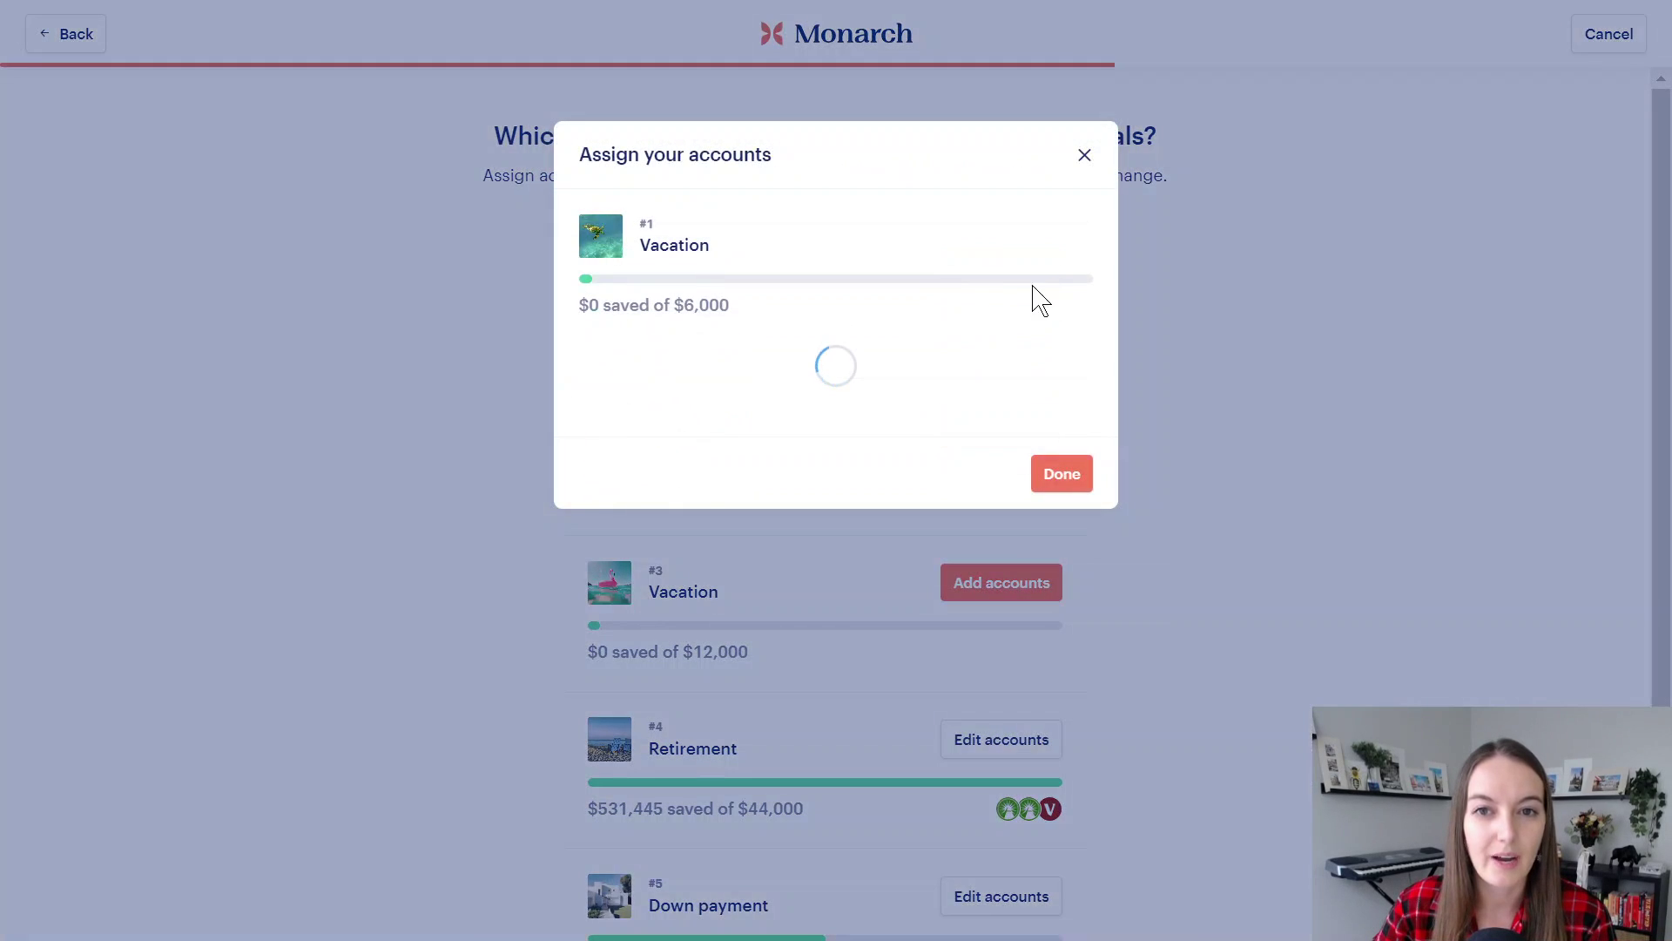
scroll(881, 508, "down", 2)
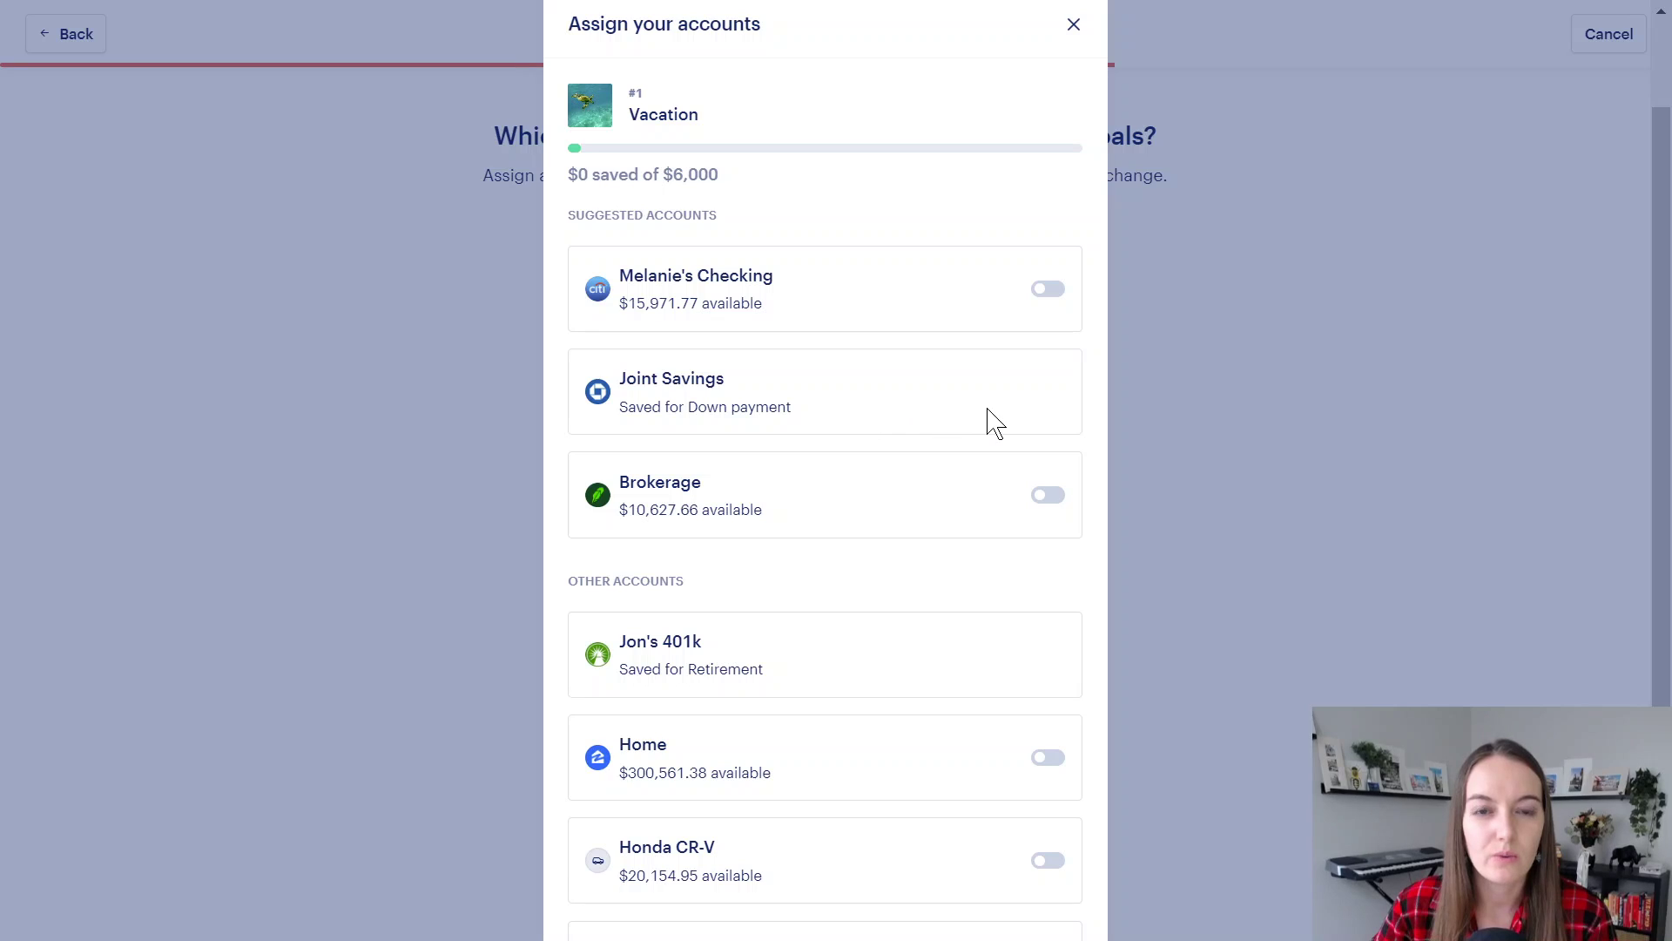
scroll(814, 418, "up", 2)
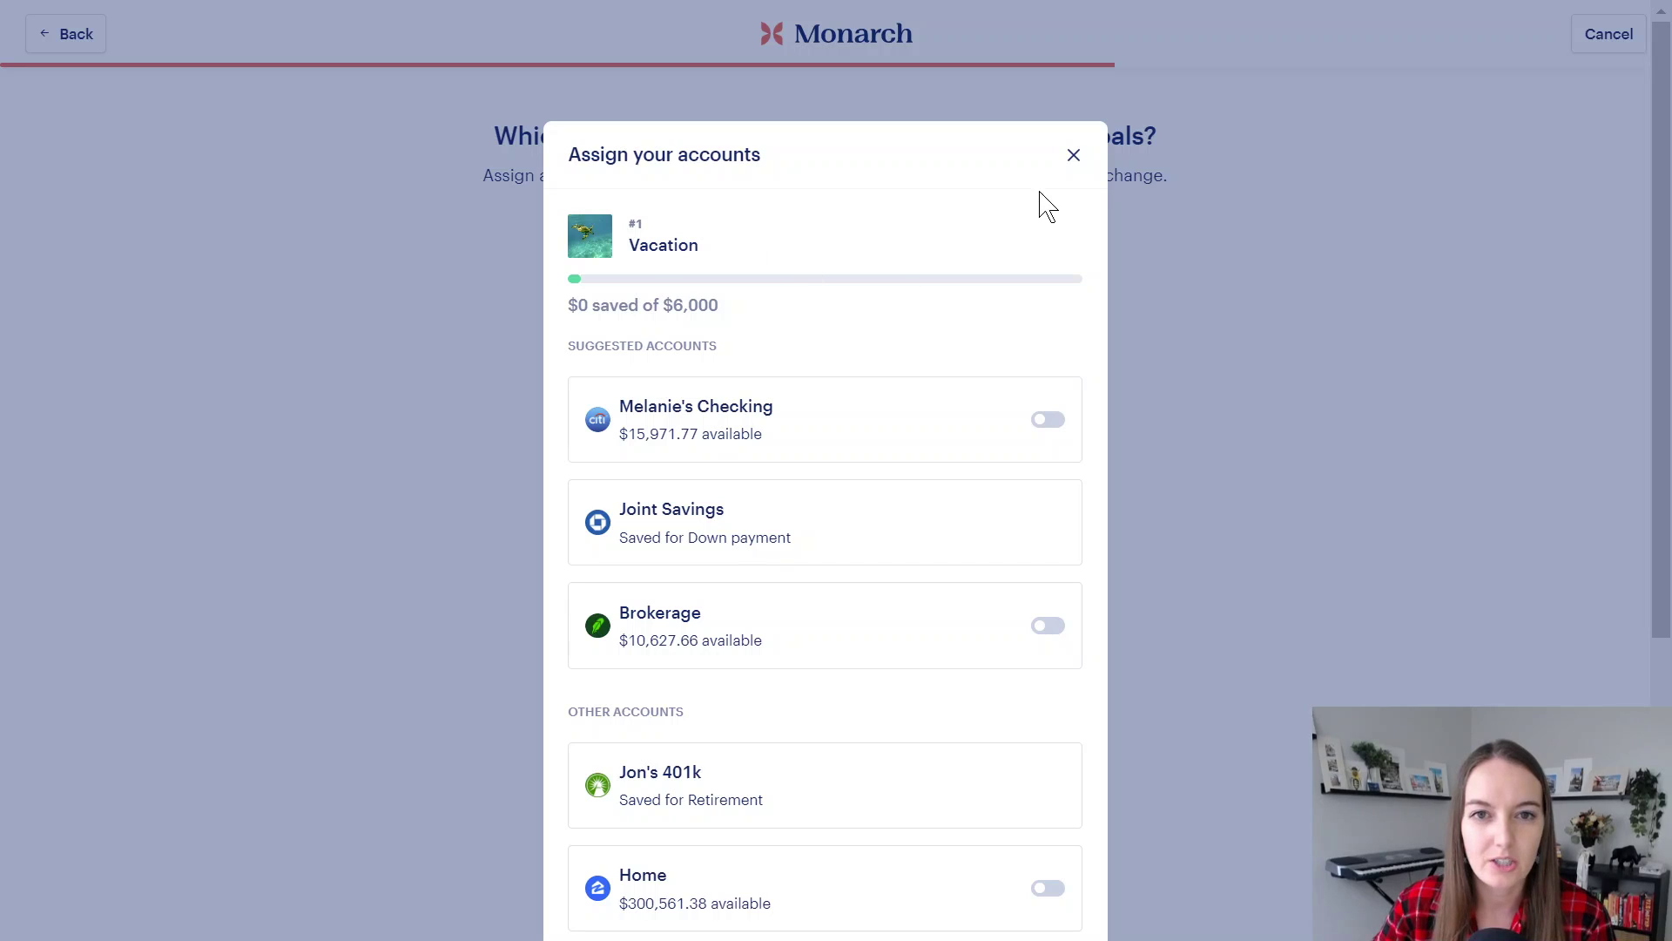
left_click(1074, 155)
Stop using the entire Joint Savings balance for the Down payment goal and allocate $45,000 of it instead.
scroll(601, 788, "down", 2)
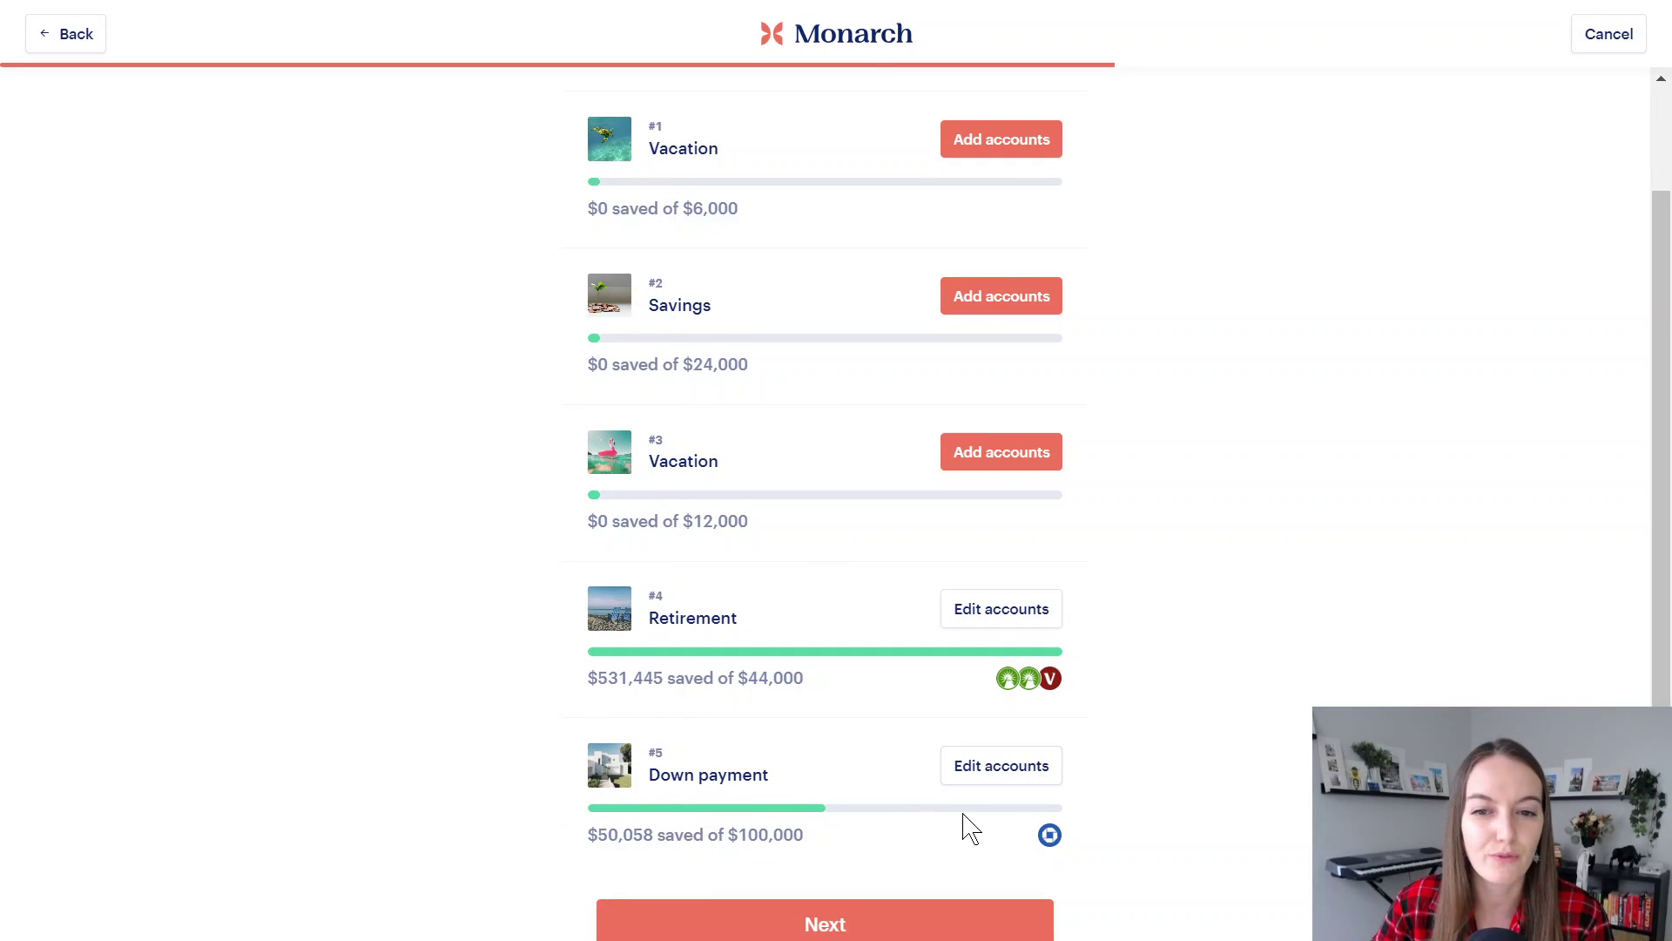
left_click(1034, 783)
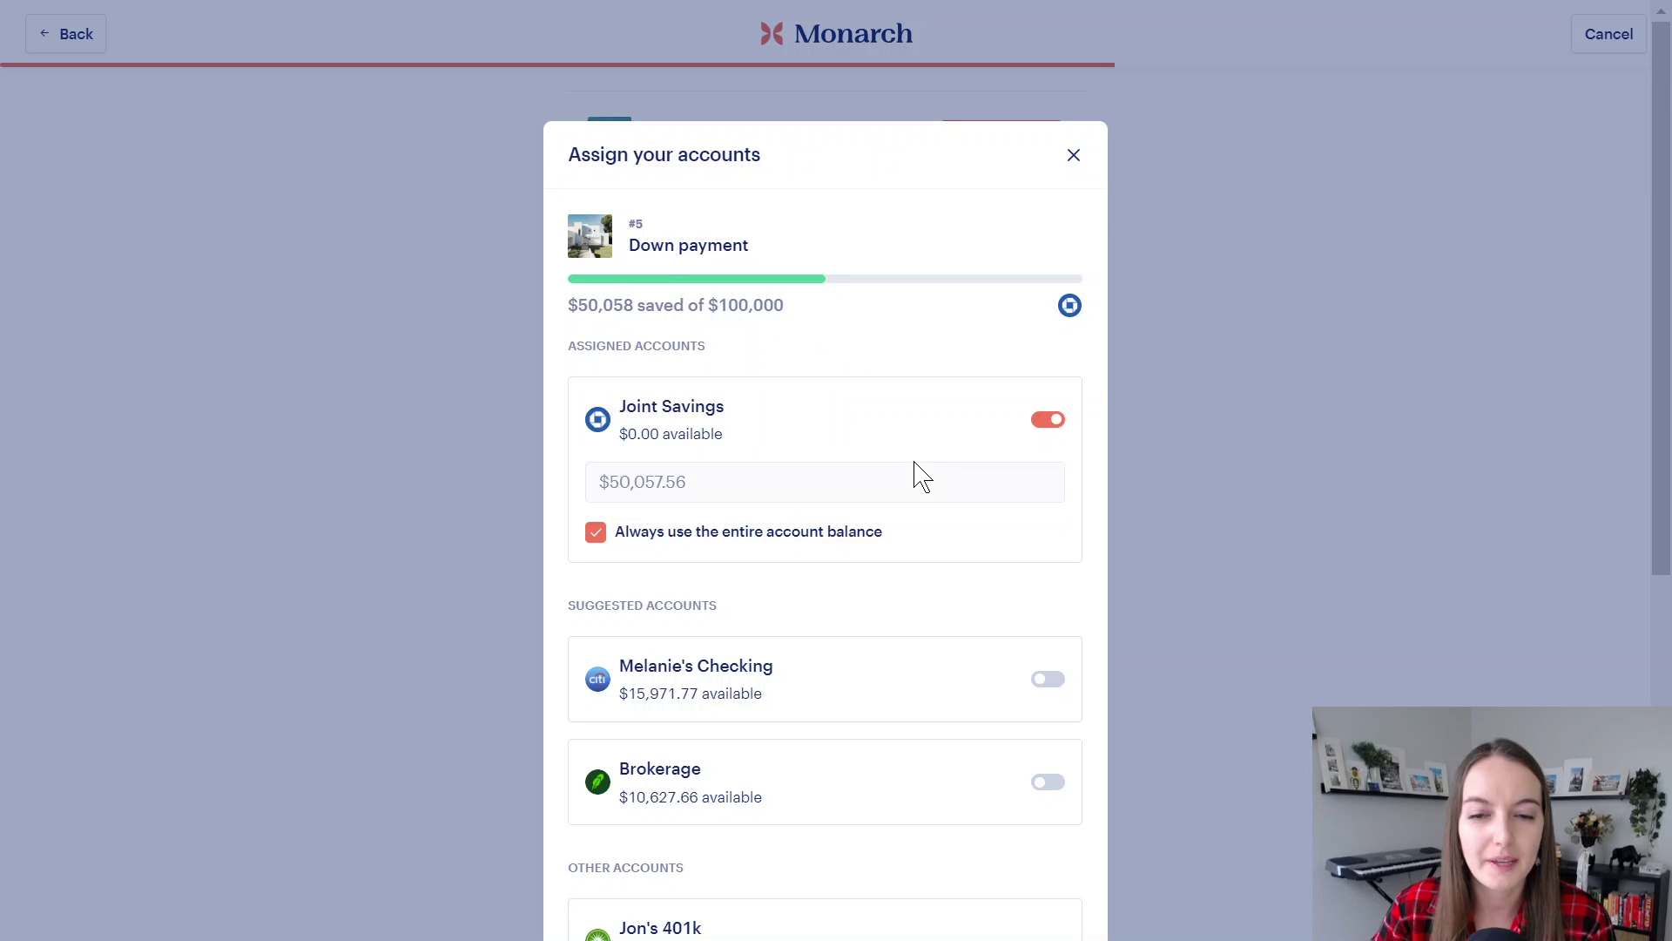
left_click(597, 540)
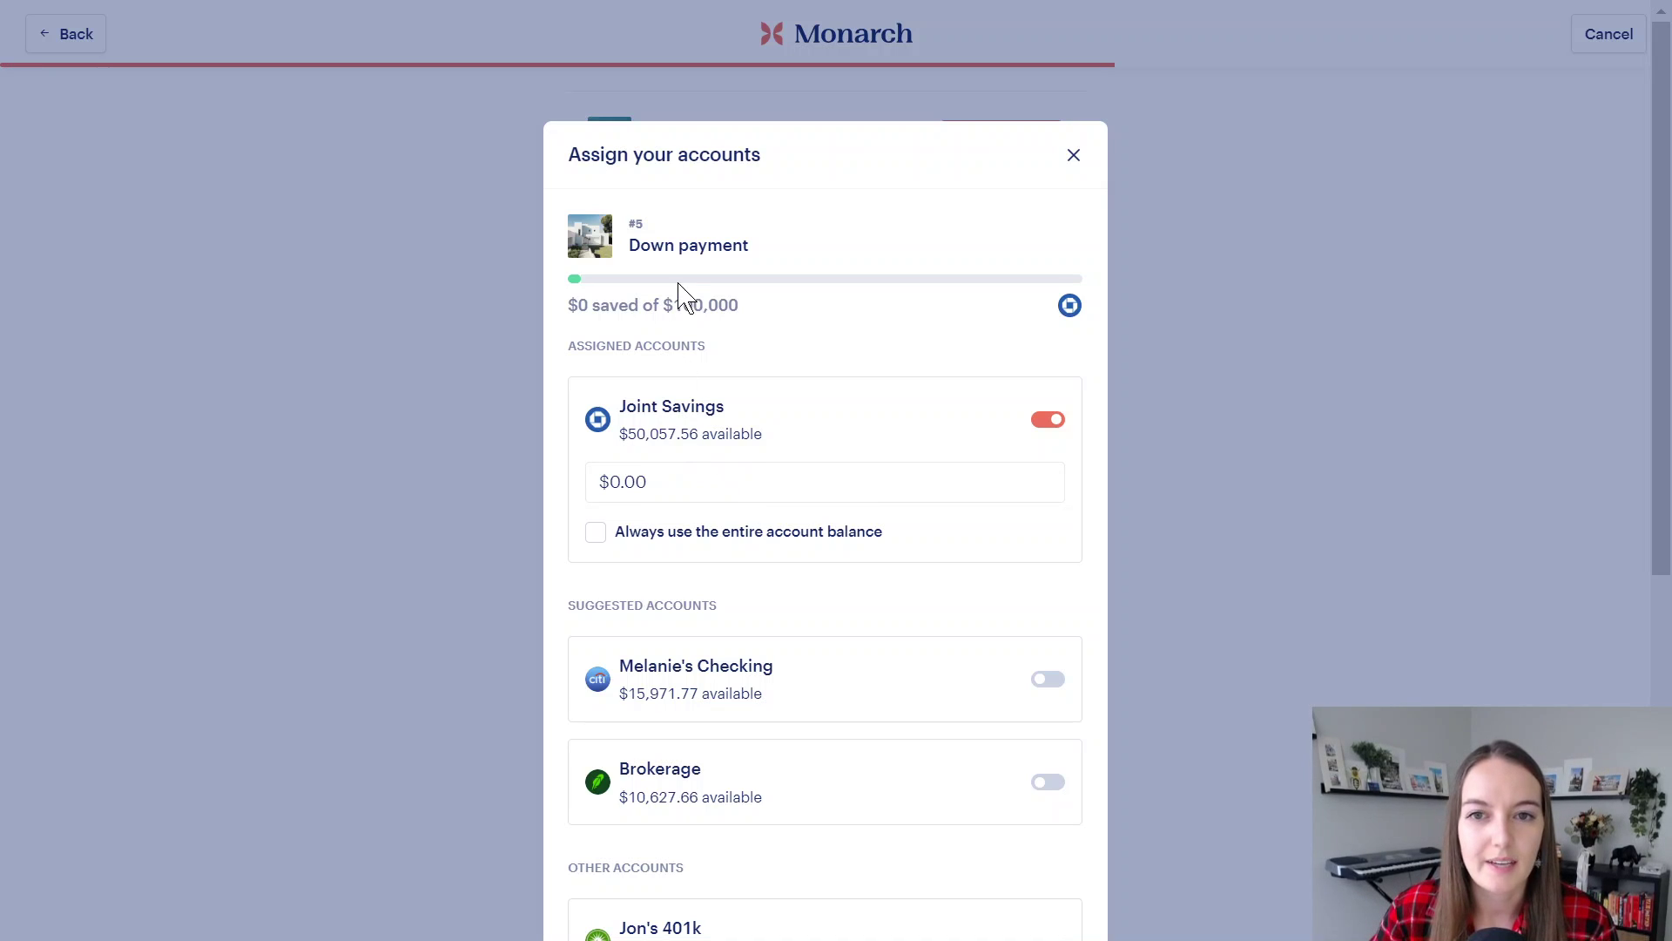
left_click(627, 482)
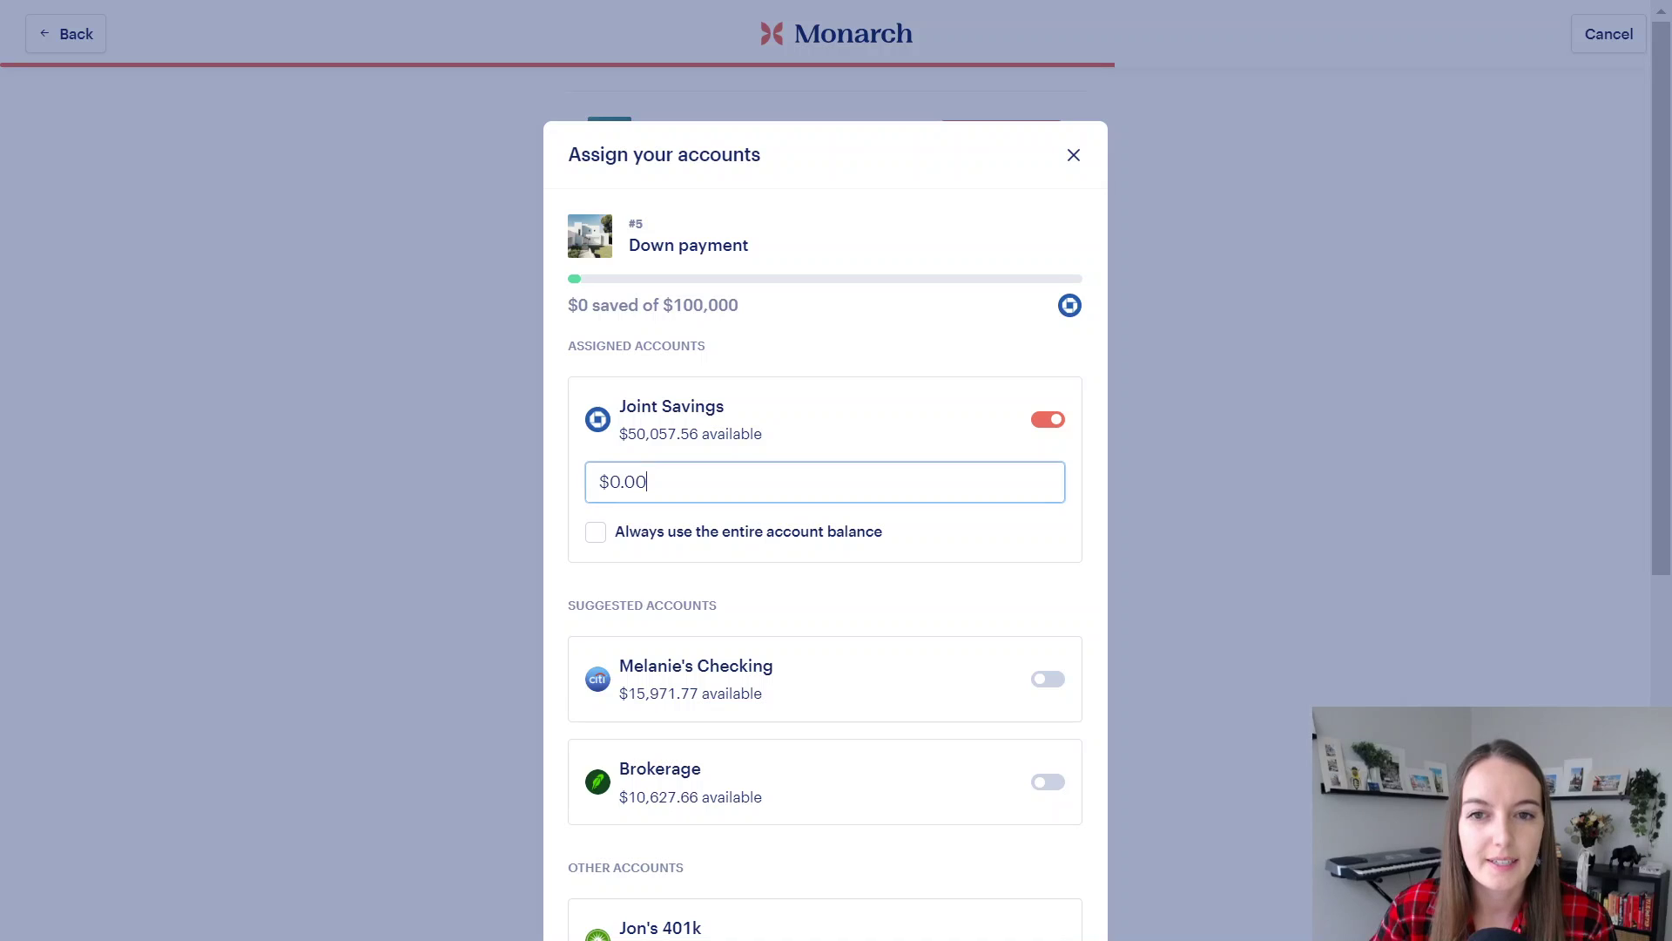
double_click(628, 482)
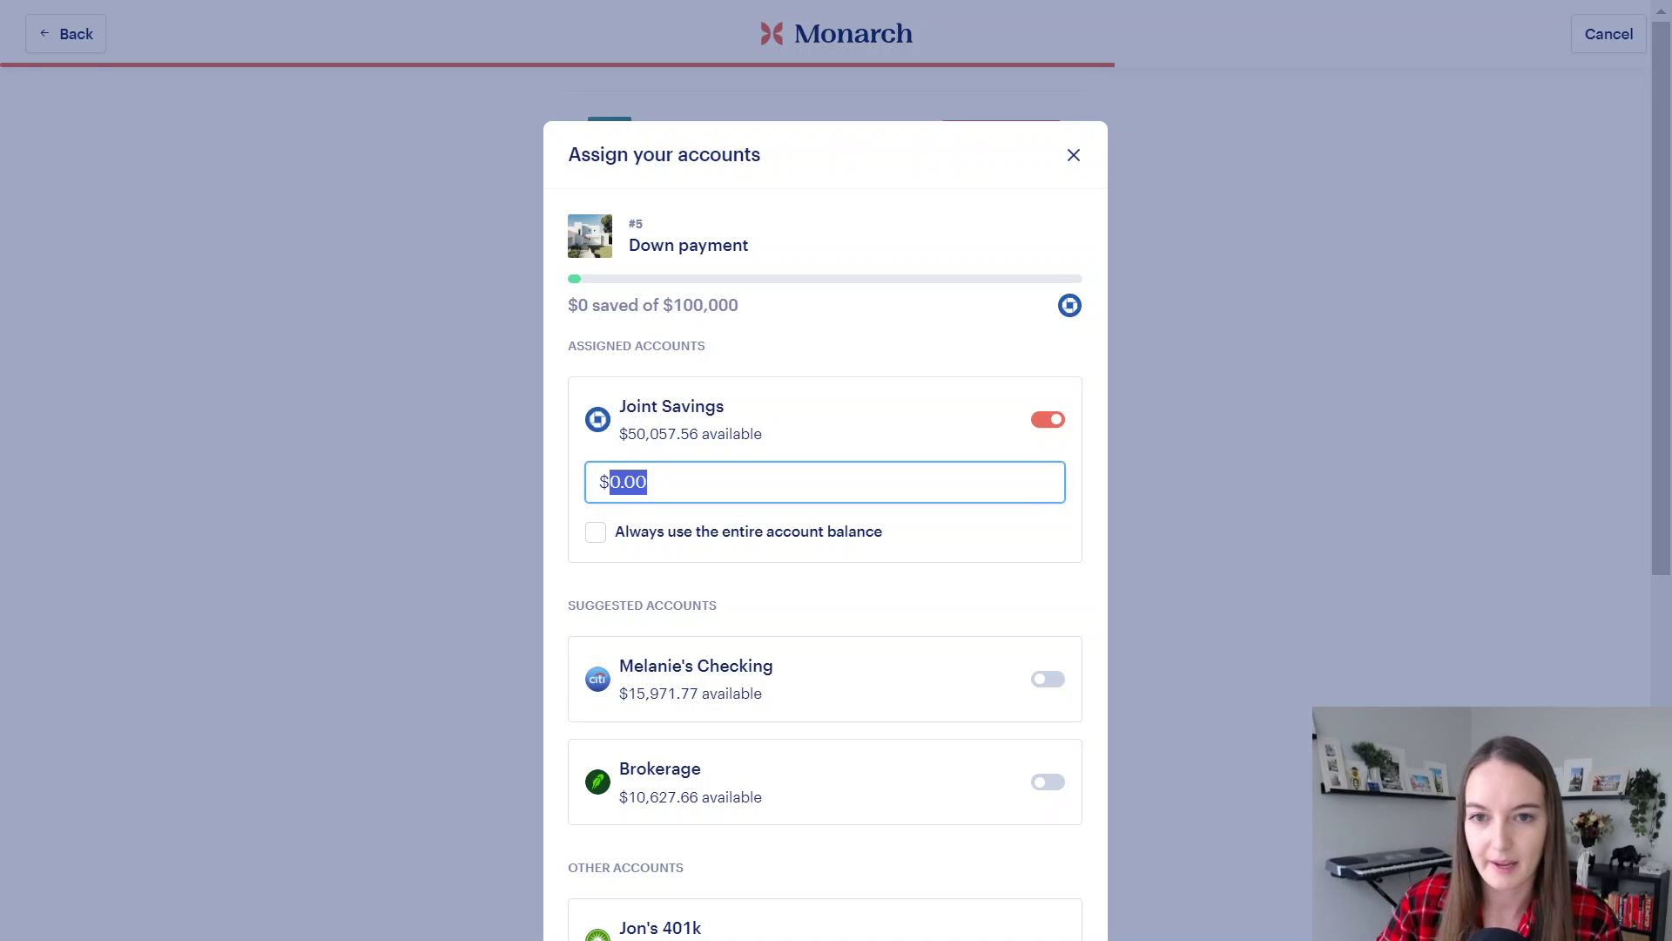
type("450000")
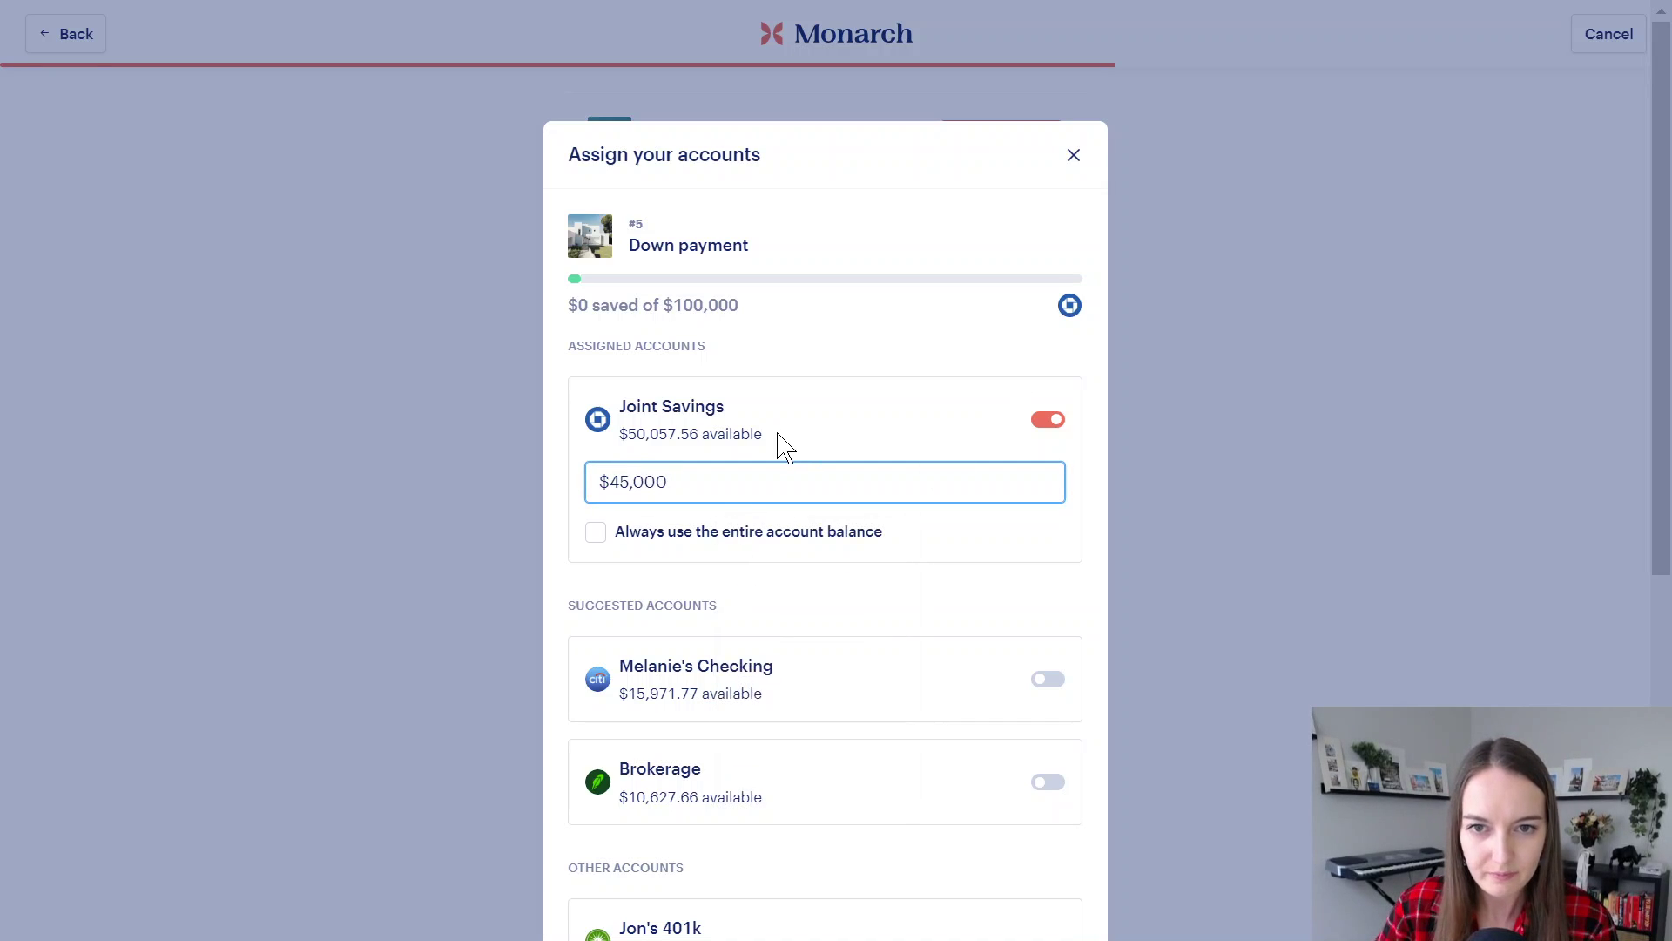
left_click(776, 432)
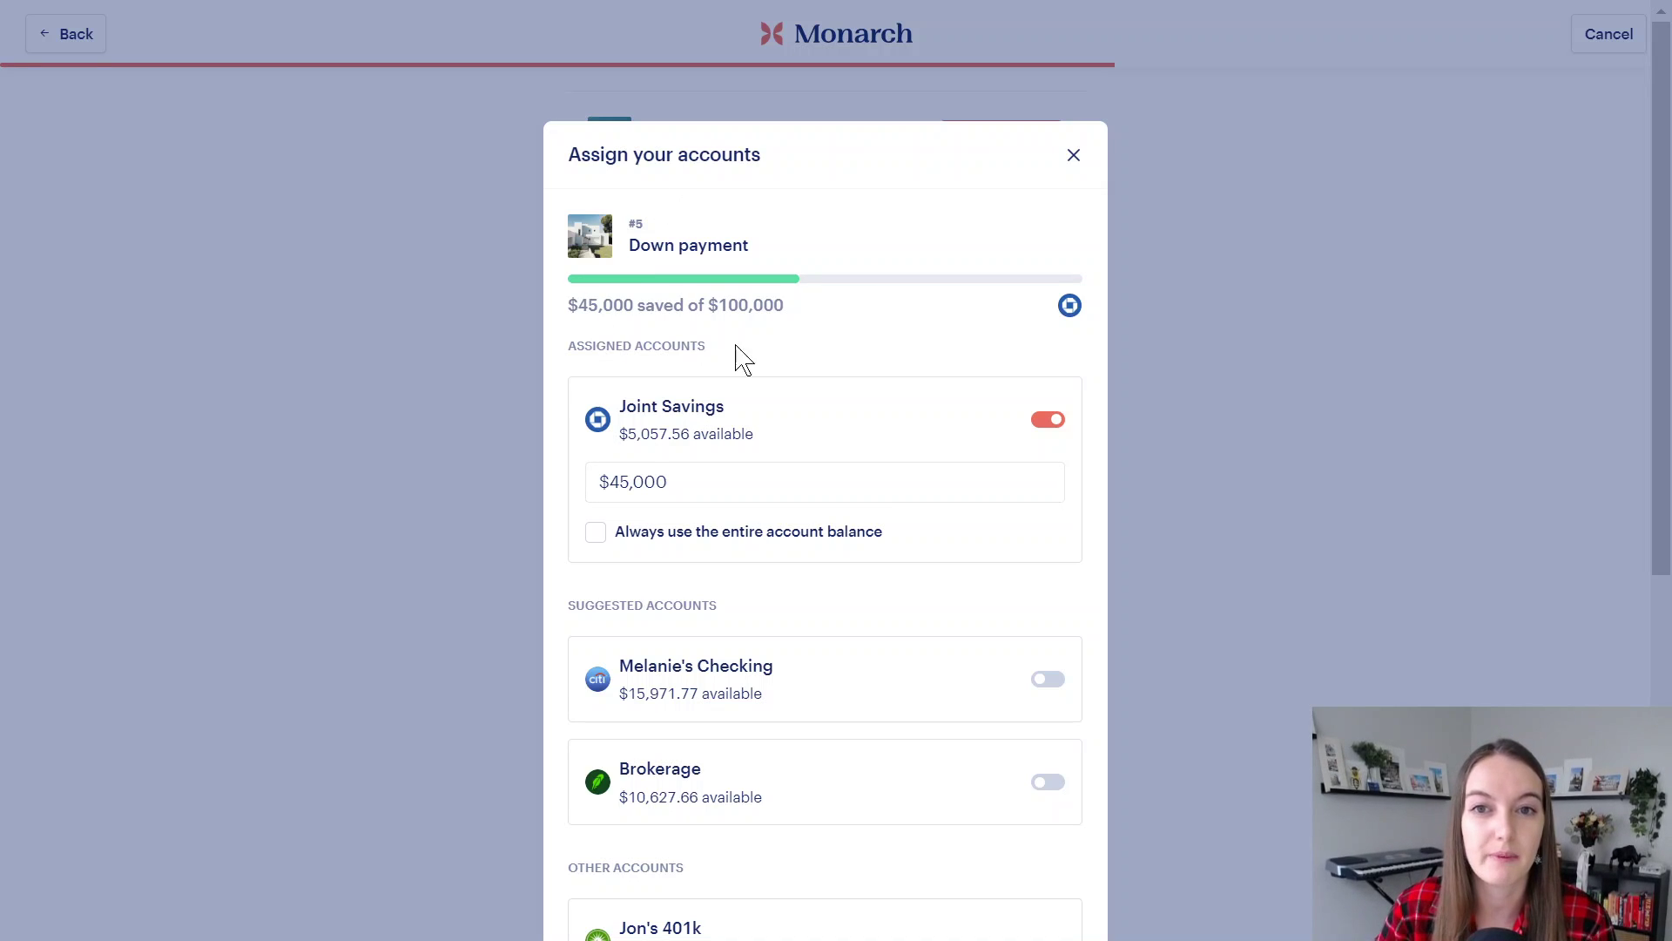
Assign the Brokerage account to the Down payment goal with its entire balance always used, and finish that goal's assignments.
scroll(851, 389, "down", 7)
scroll(976, 311, "up", 3)
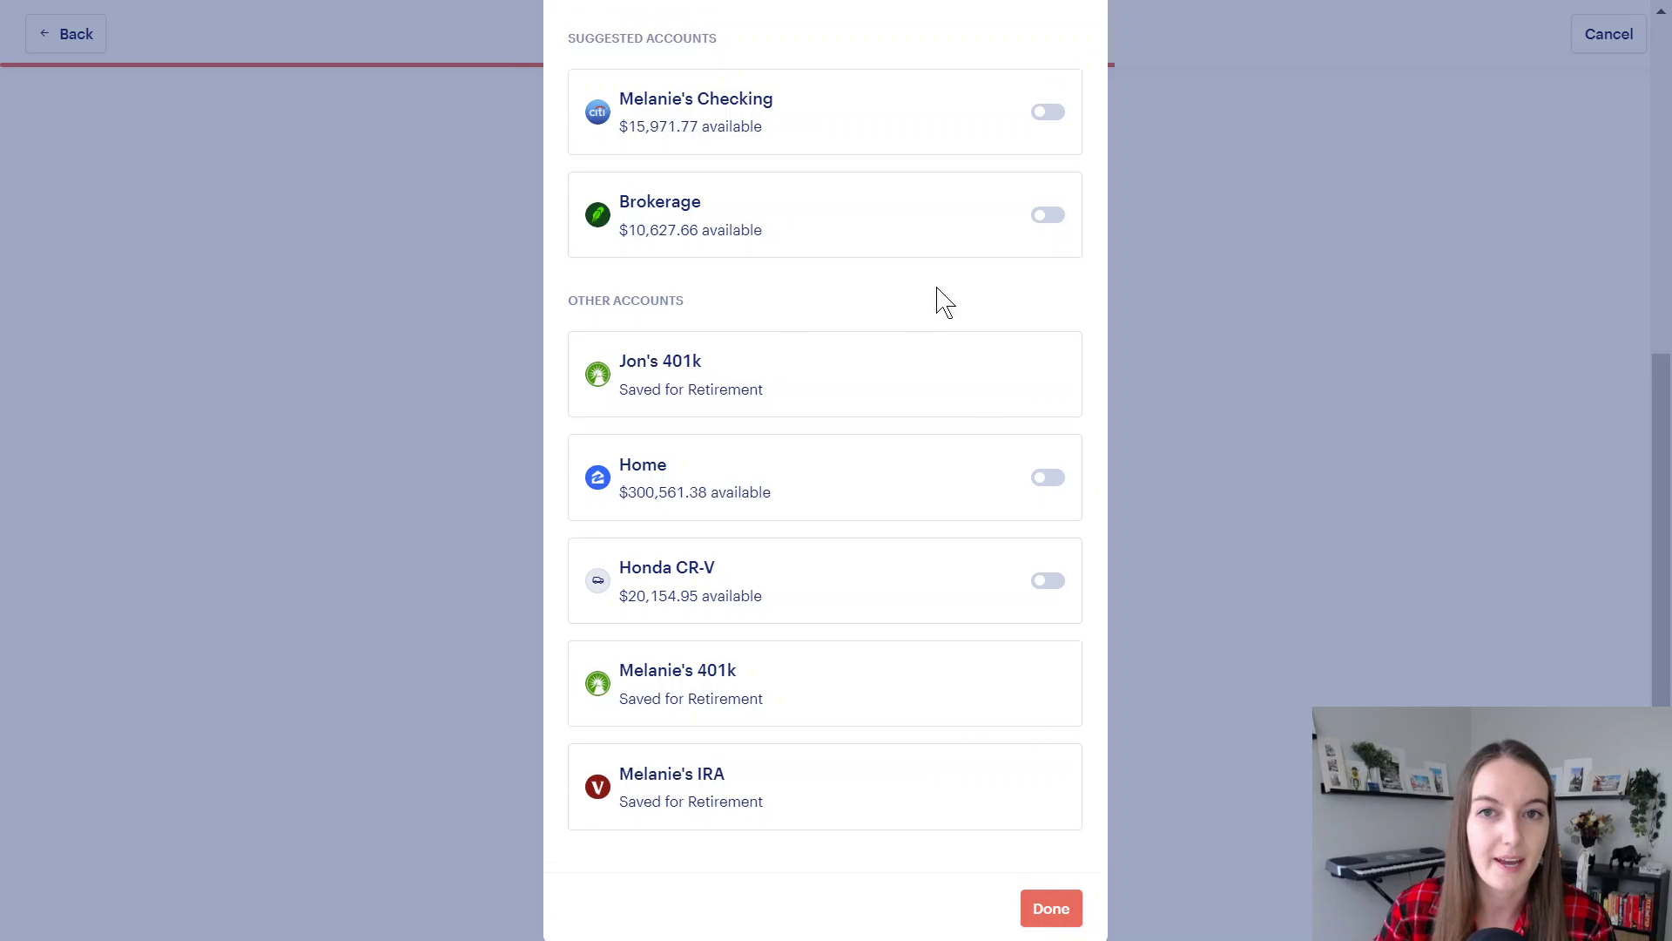
scroll(1067, 844, "down", 3)
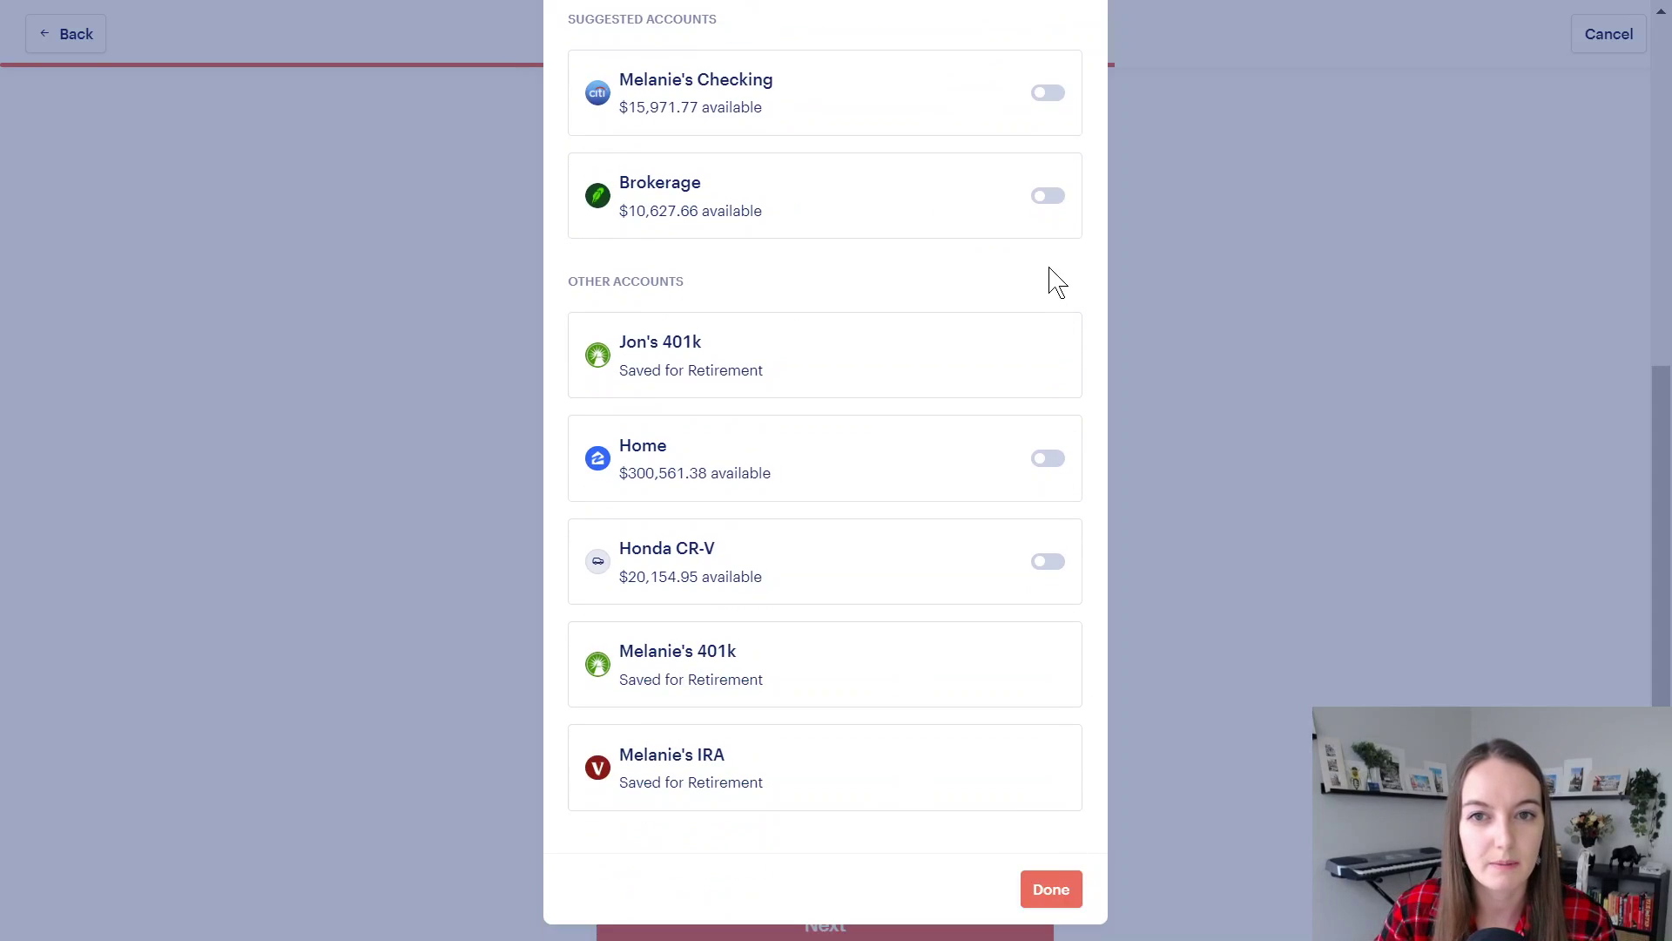
left_click(1045, 197)
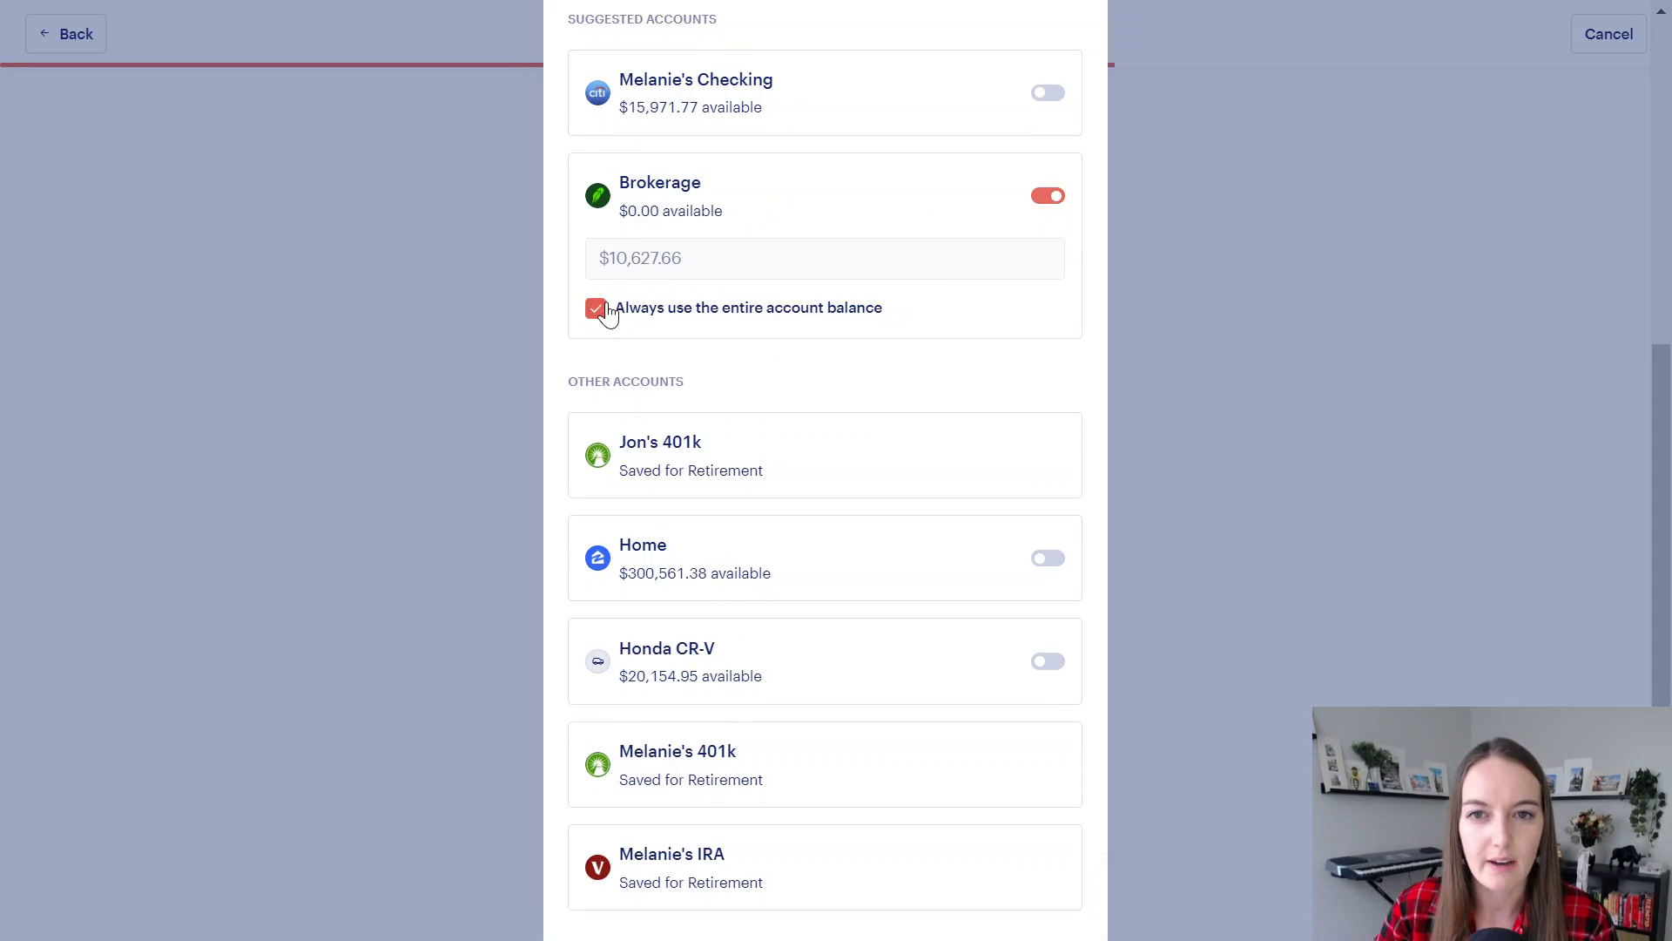
left_click(595, 308)
left_click(596, 309)
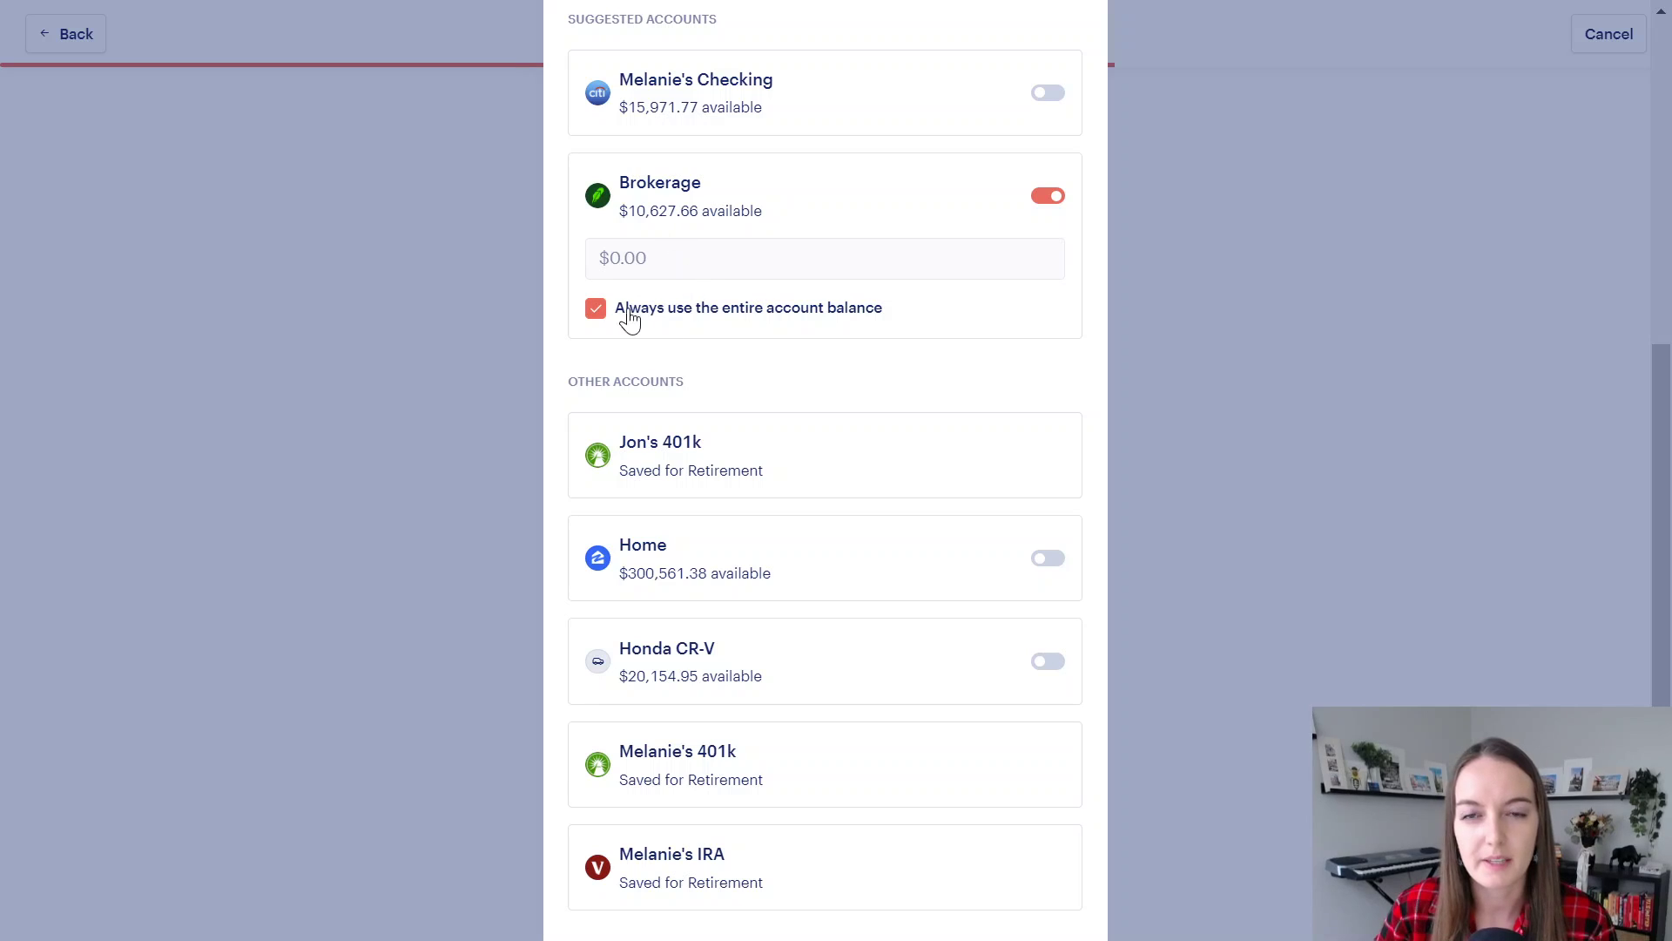
scroll(766, 456, "down", 1)
left_click(1051, 890)
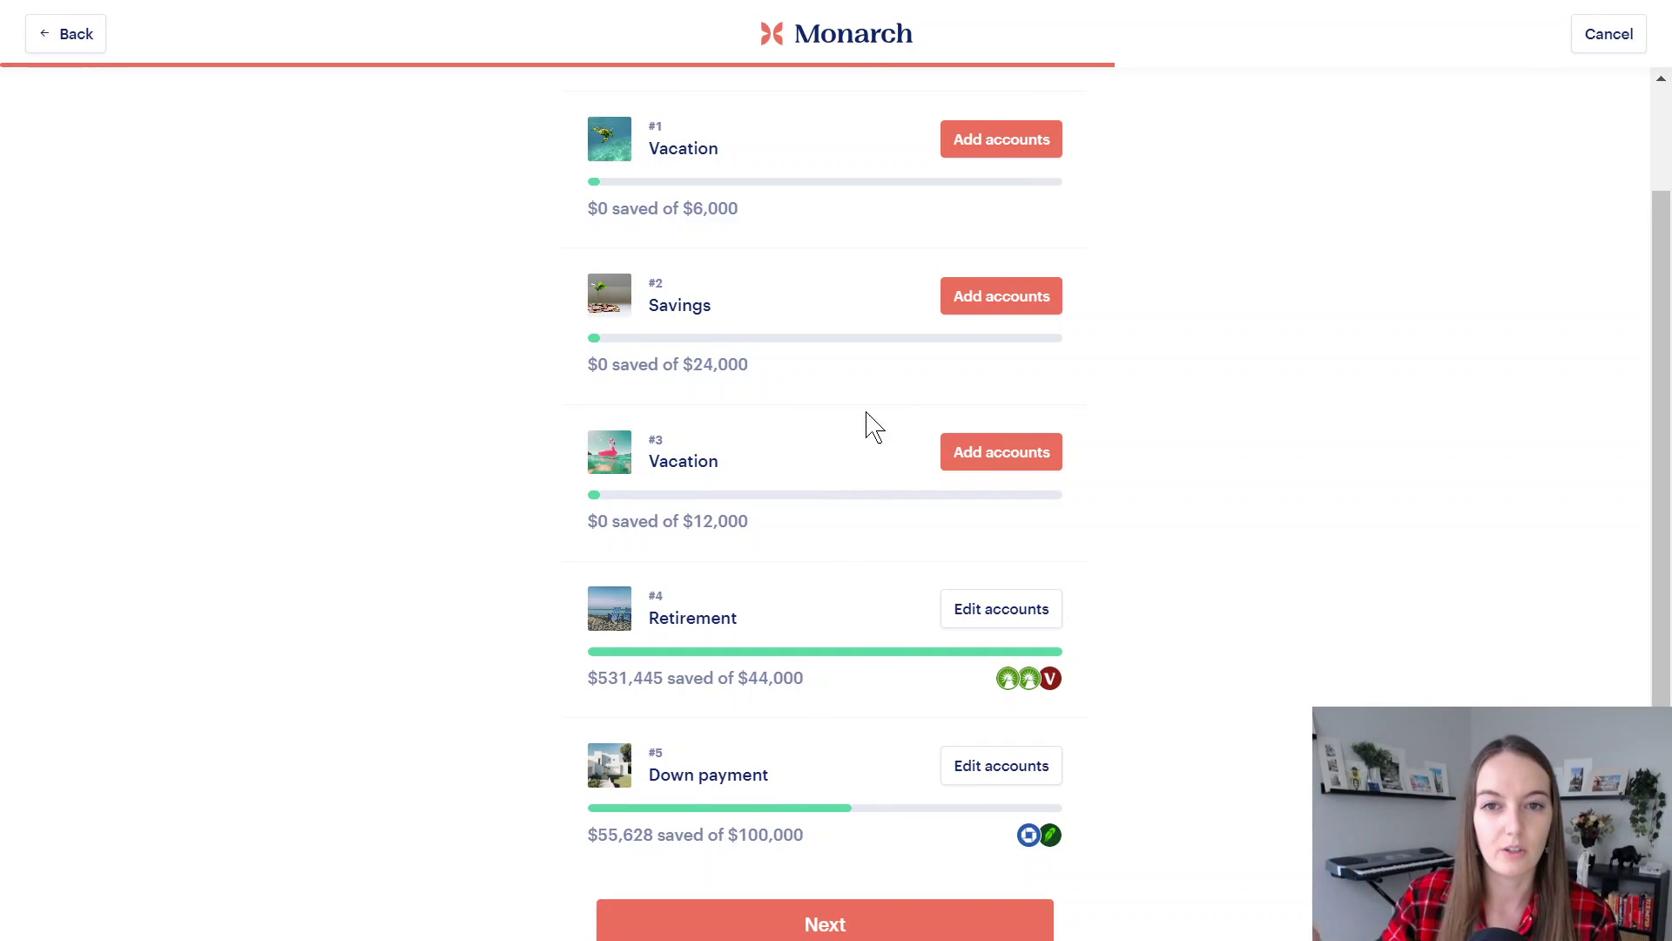
Assign the Joint Savings account to the top-ranked Vacation goal.
scroll(970, 227, "up", 2)
left_click(975, 271)
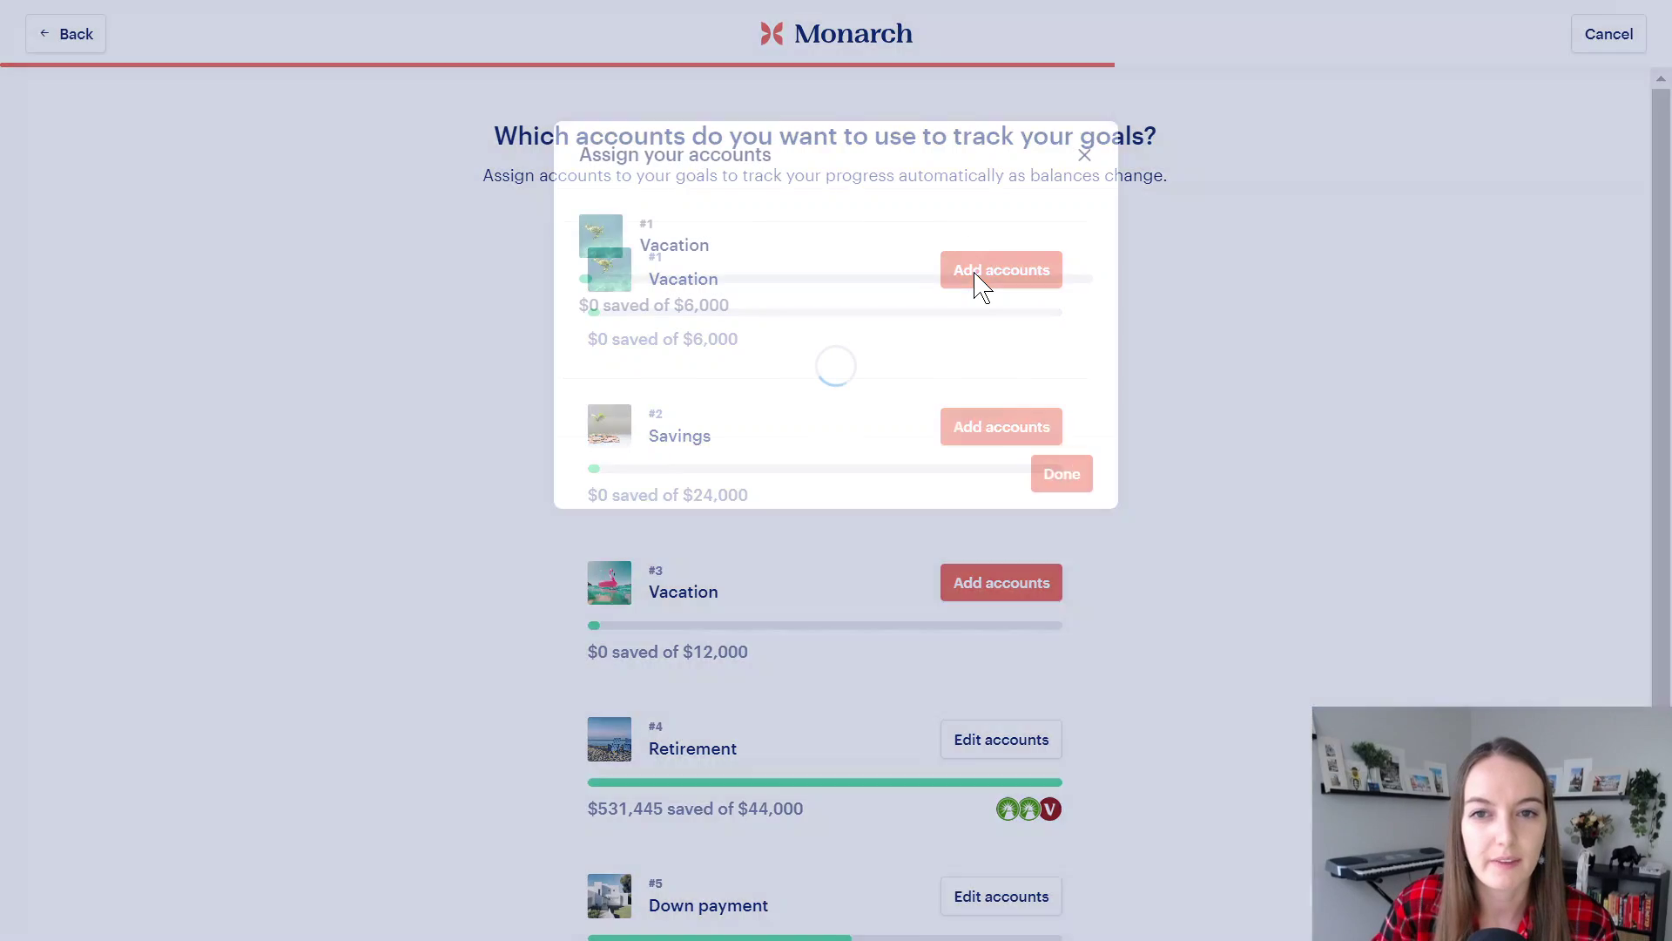
left_click(1048, 521)
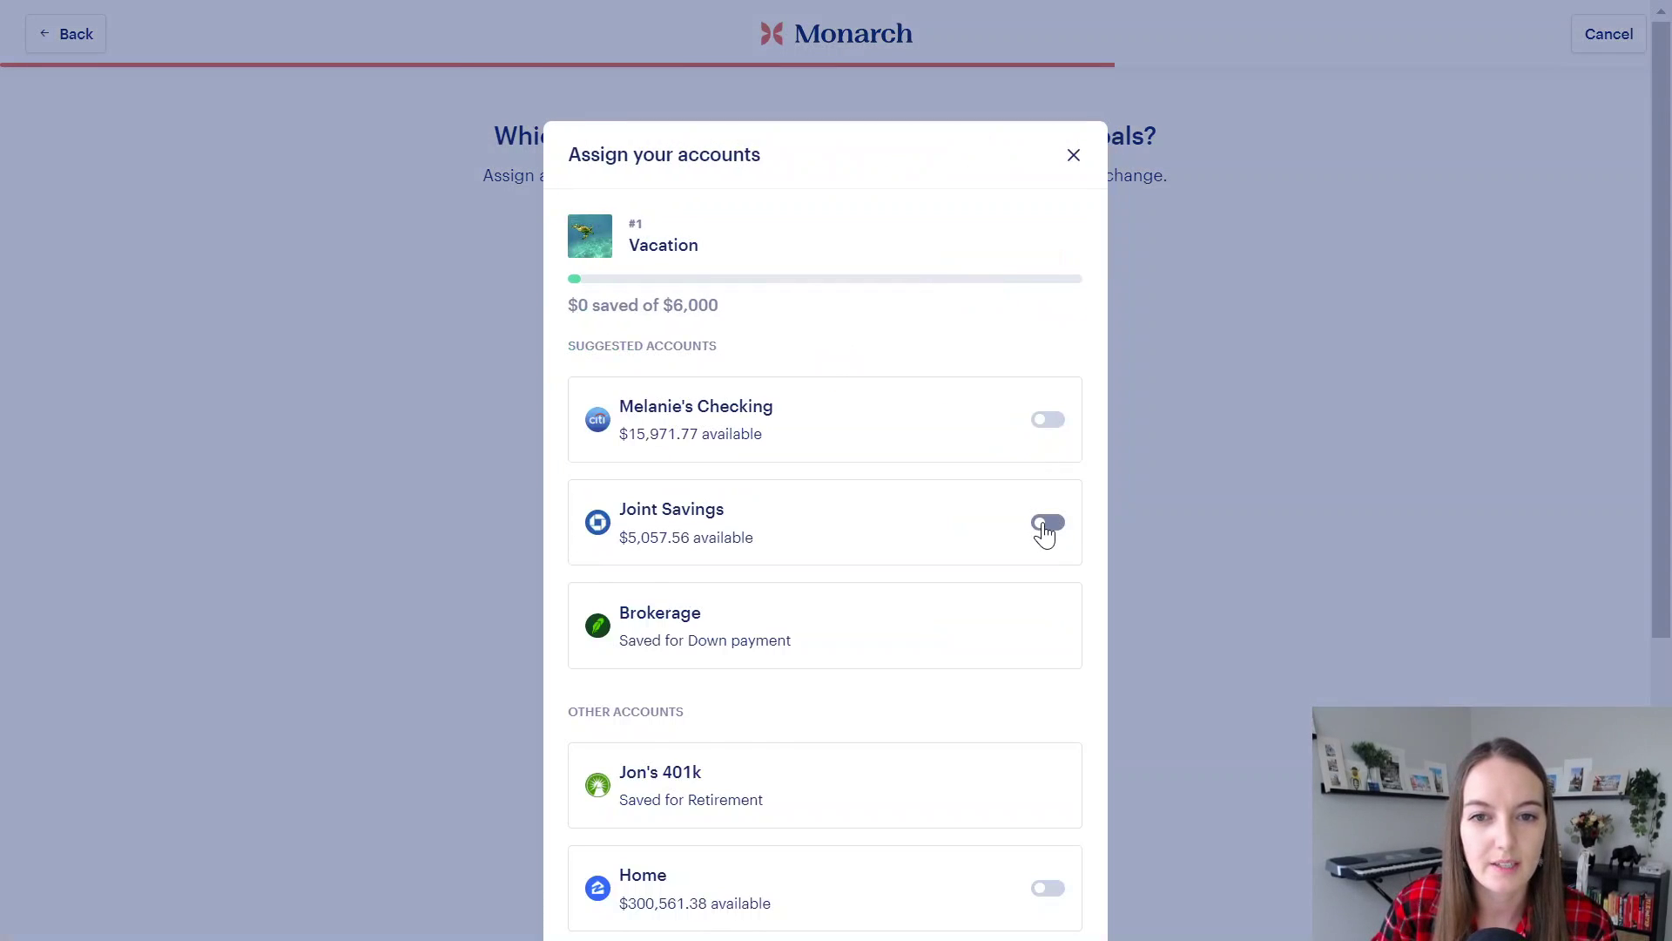
scroll(1028, 532, "down", 2)
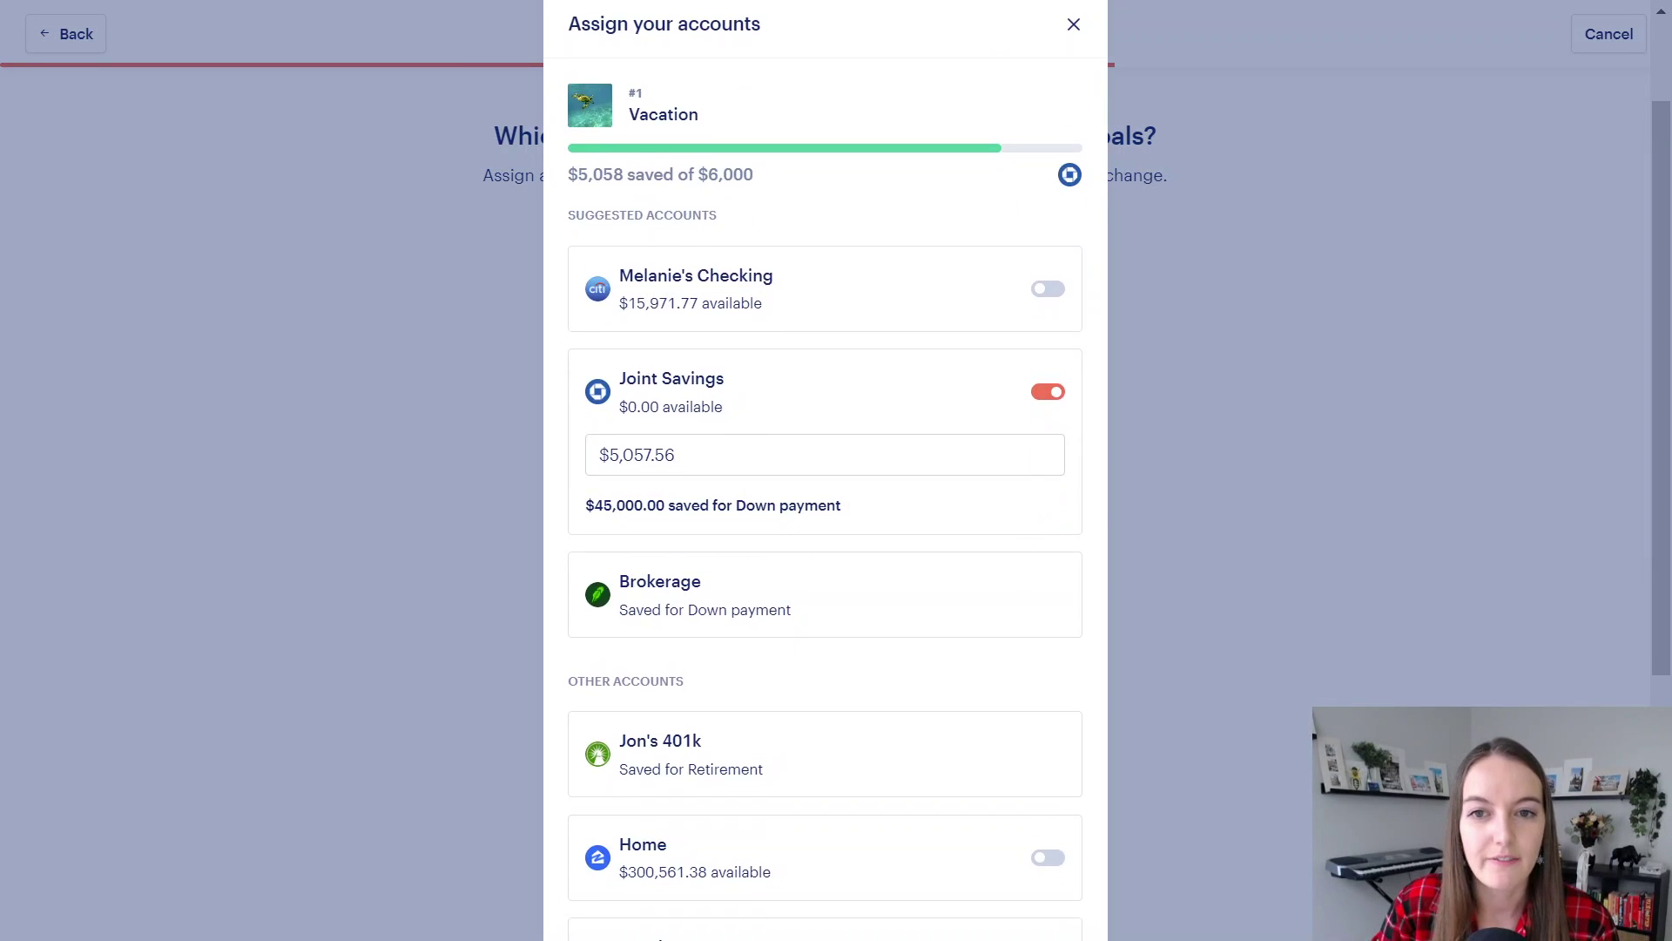
Set the Joint Savings amount for the top-ranked Vacation goal to $3,000 and finish its account assignments.
left_click(645, 454)
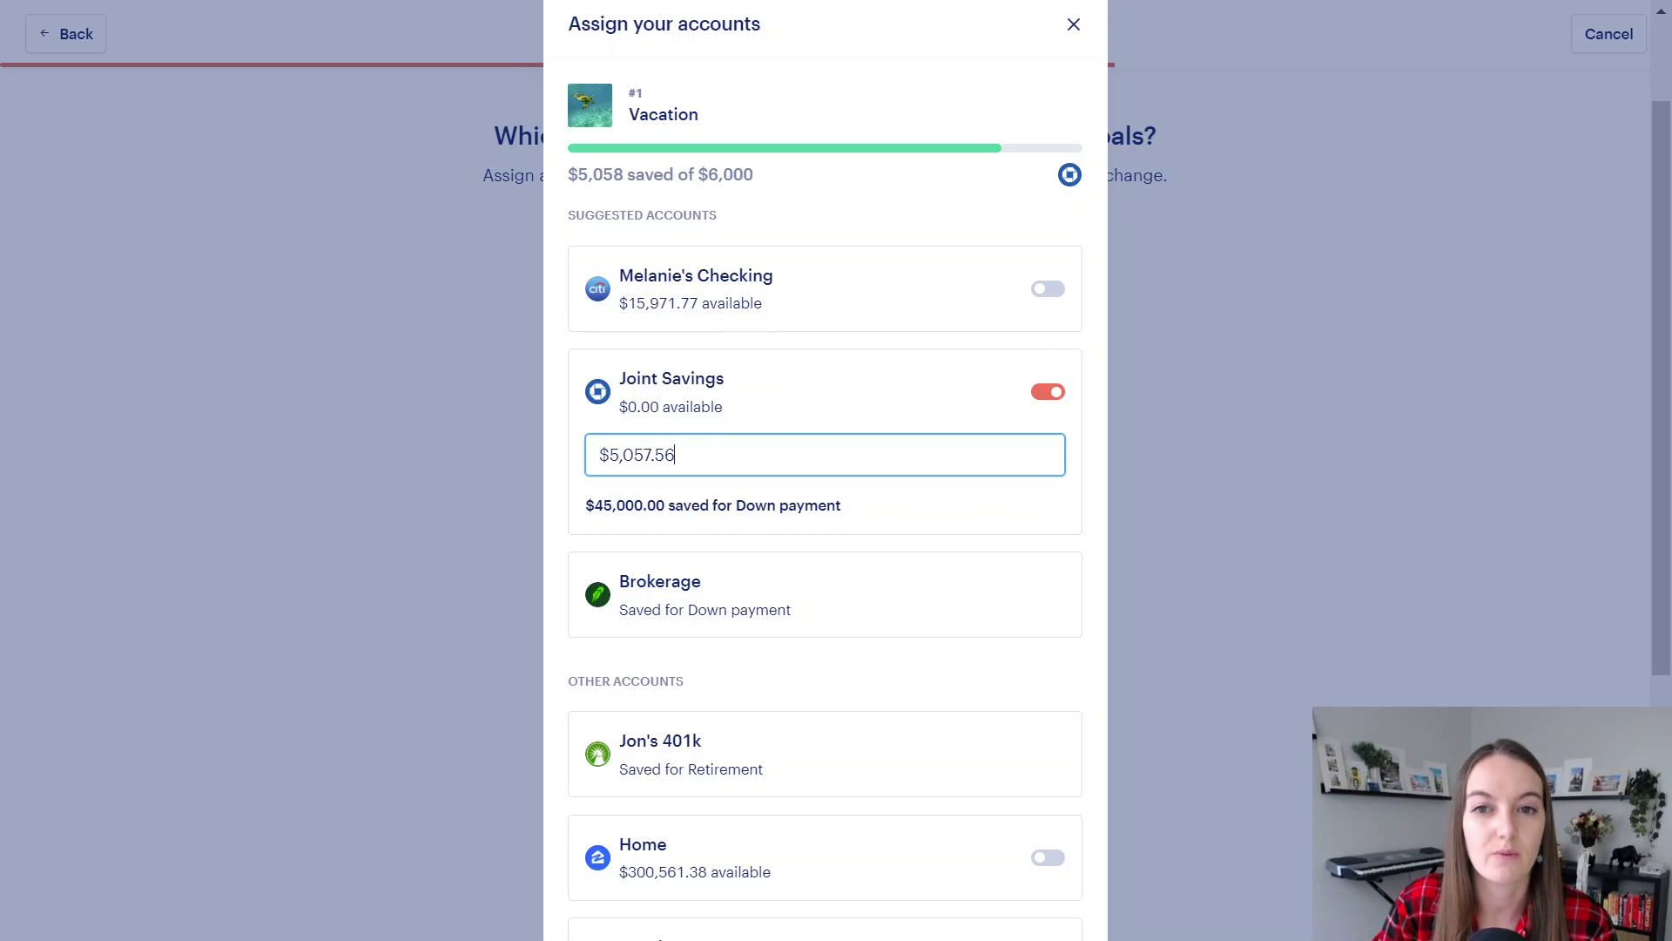
key("ctrl+shift+Left")
key("ctrl+shift+Left")
type("3000")
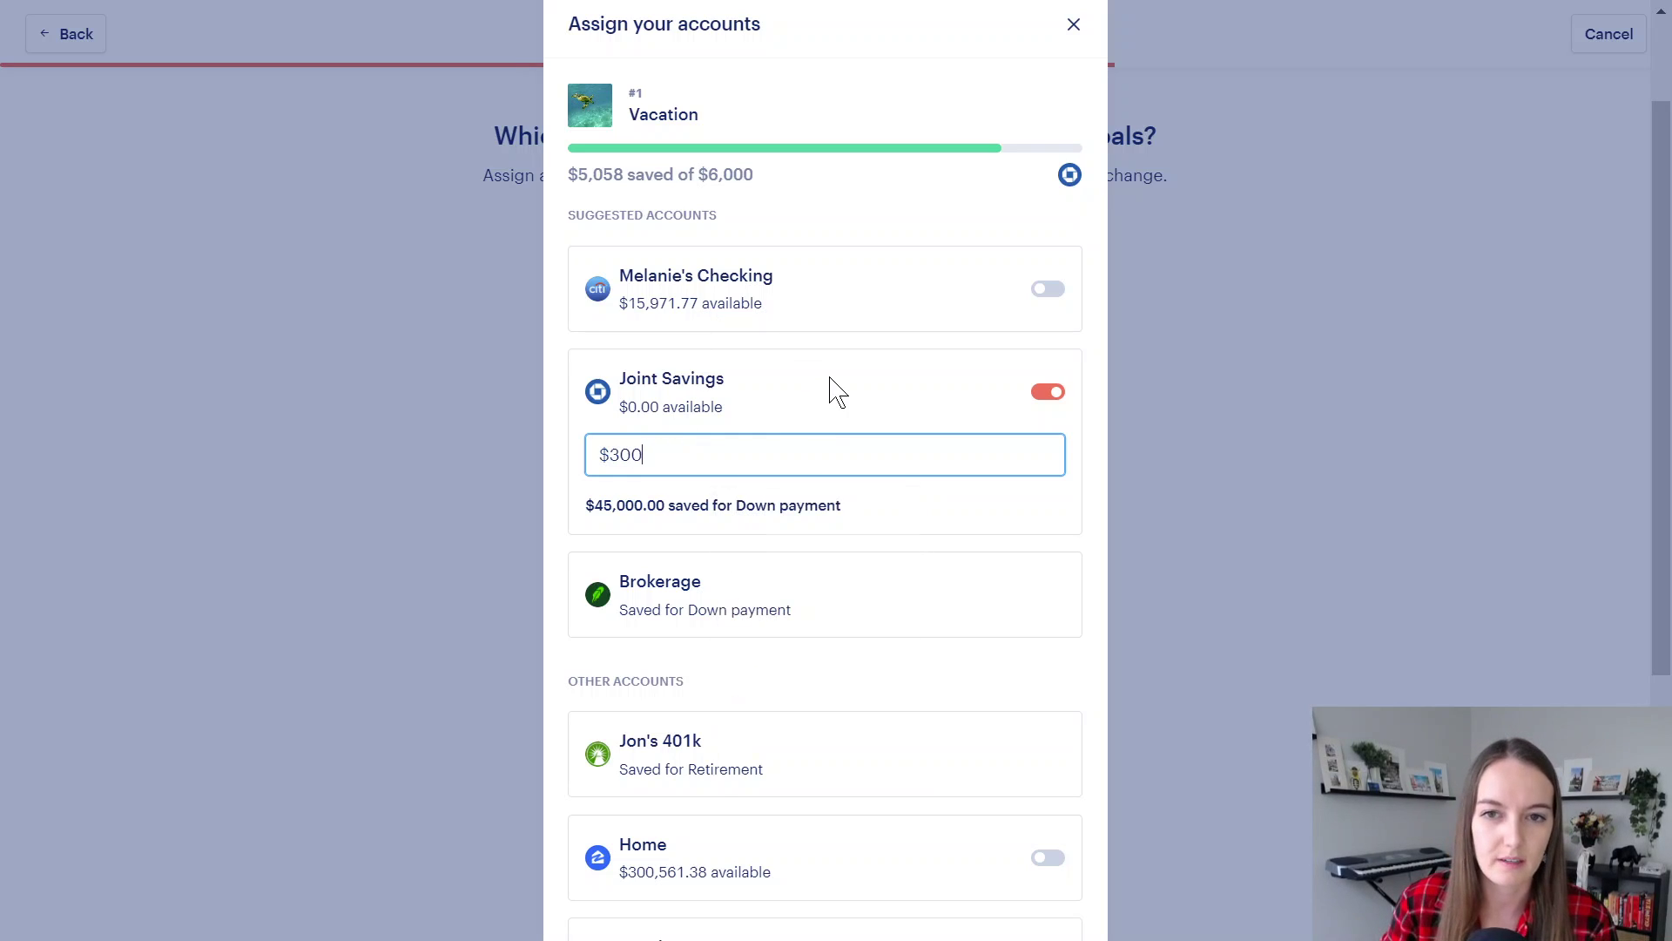
left_click(819, 422)
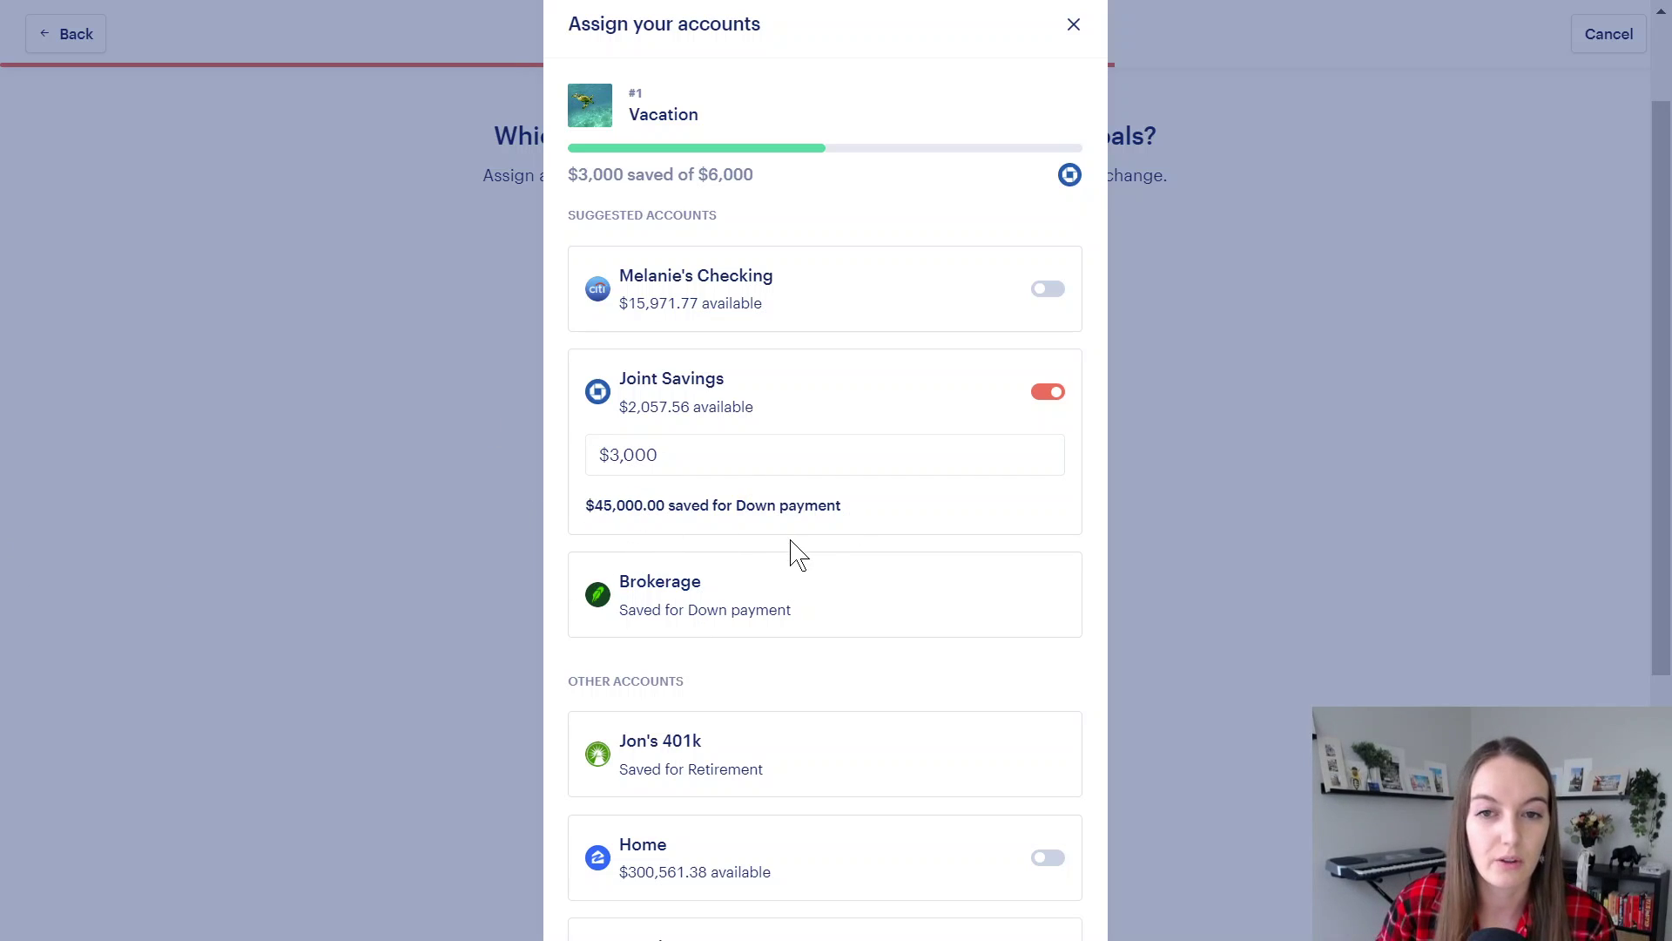
scroll(773, 548, "down", 3)
scroll(853, 418, "up", 3)
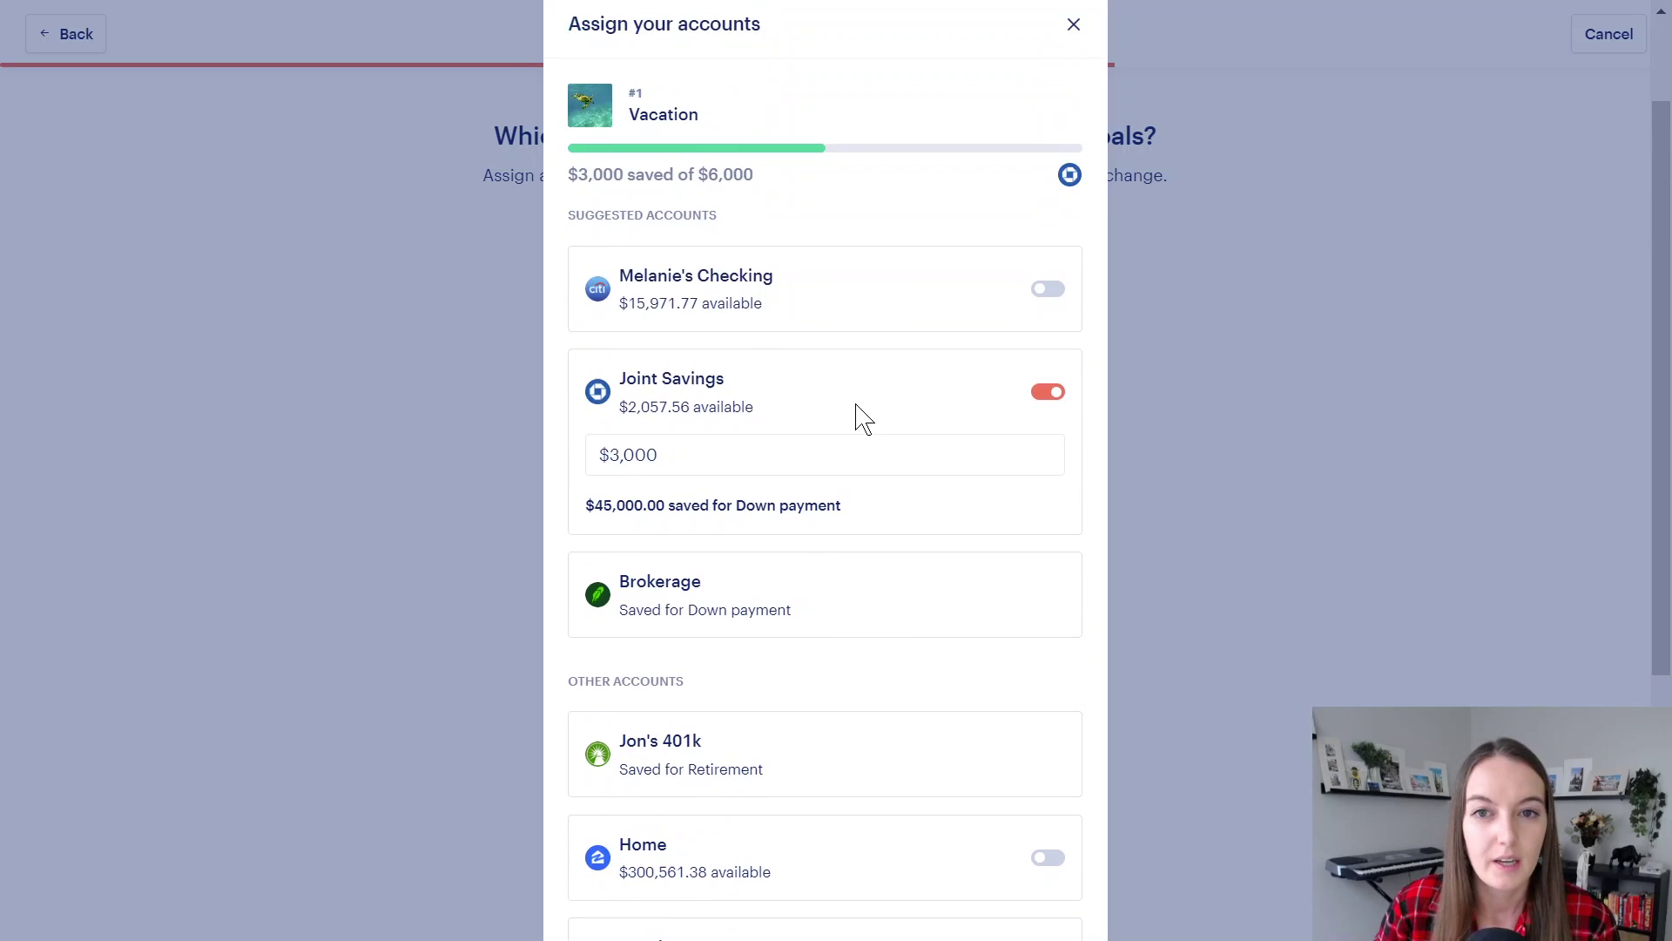
scroll(871, 566, "down", 1)
scroll(910, 627, "down", 4)
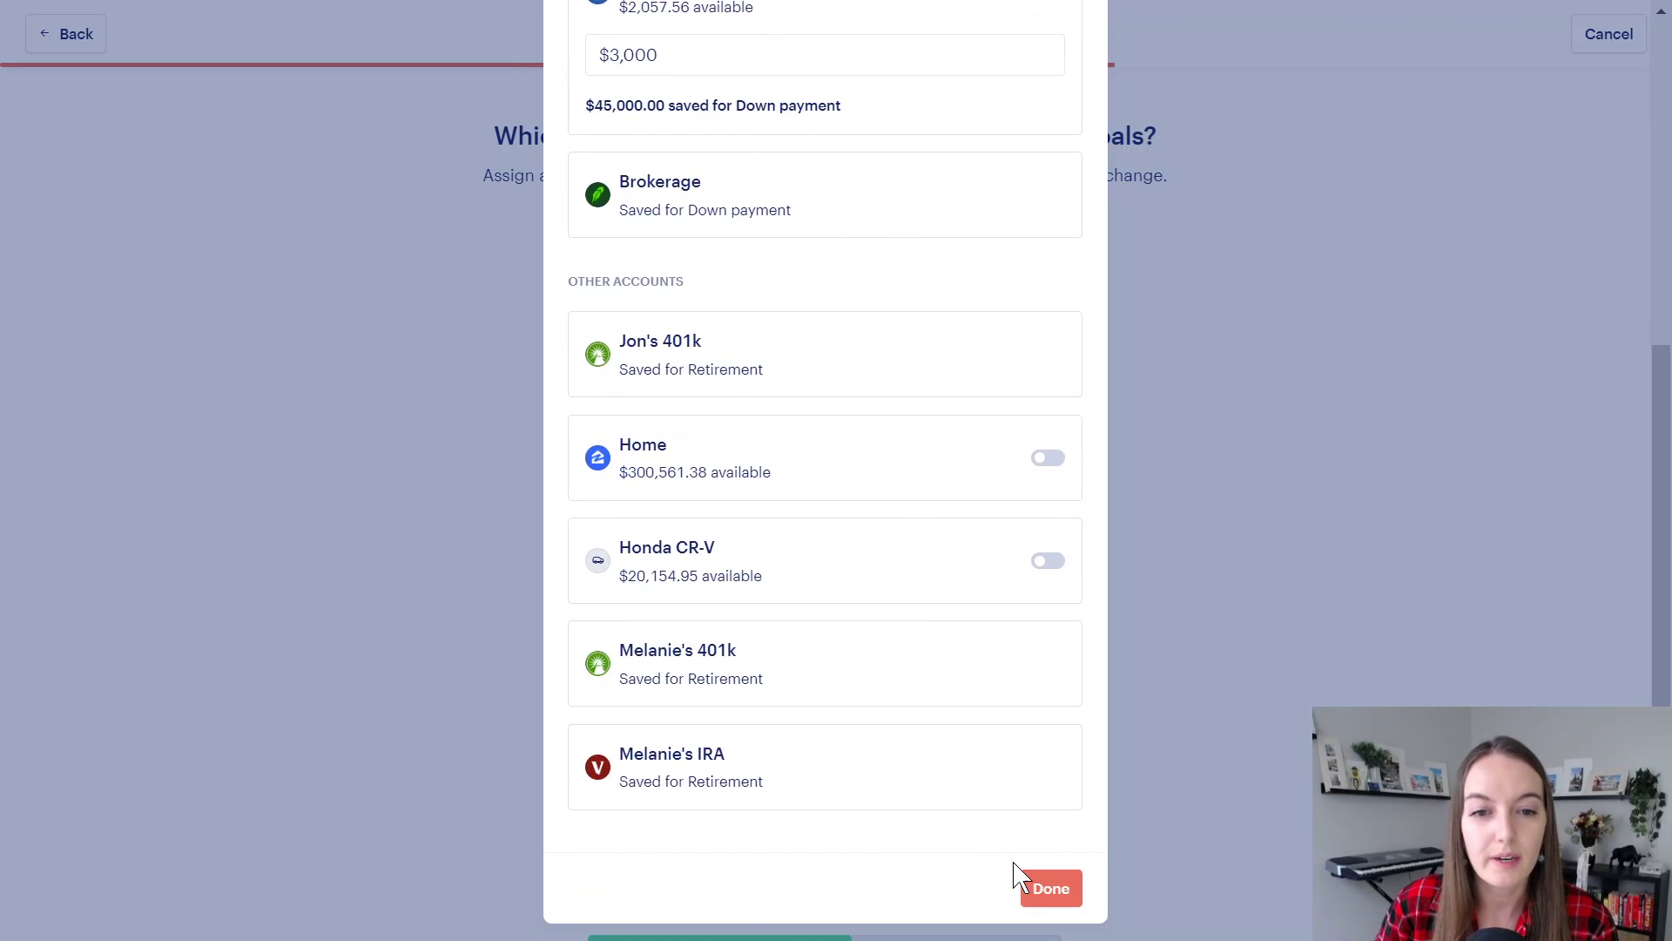
left_click(1041, 887)
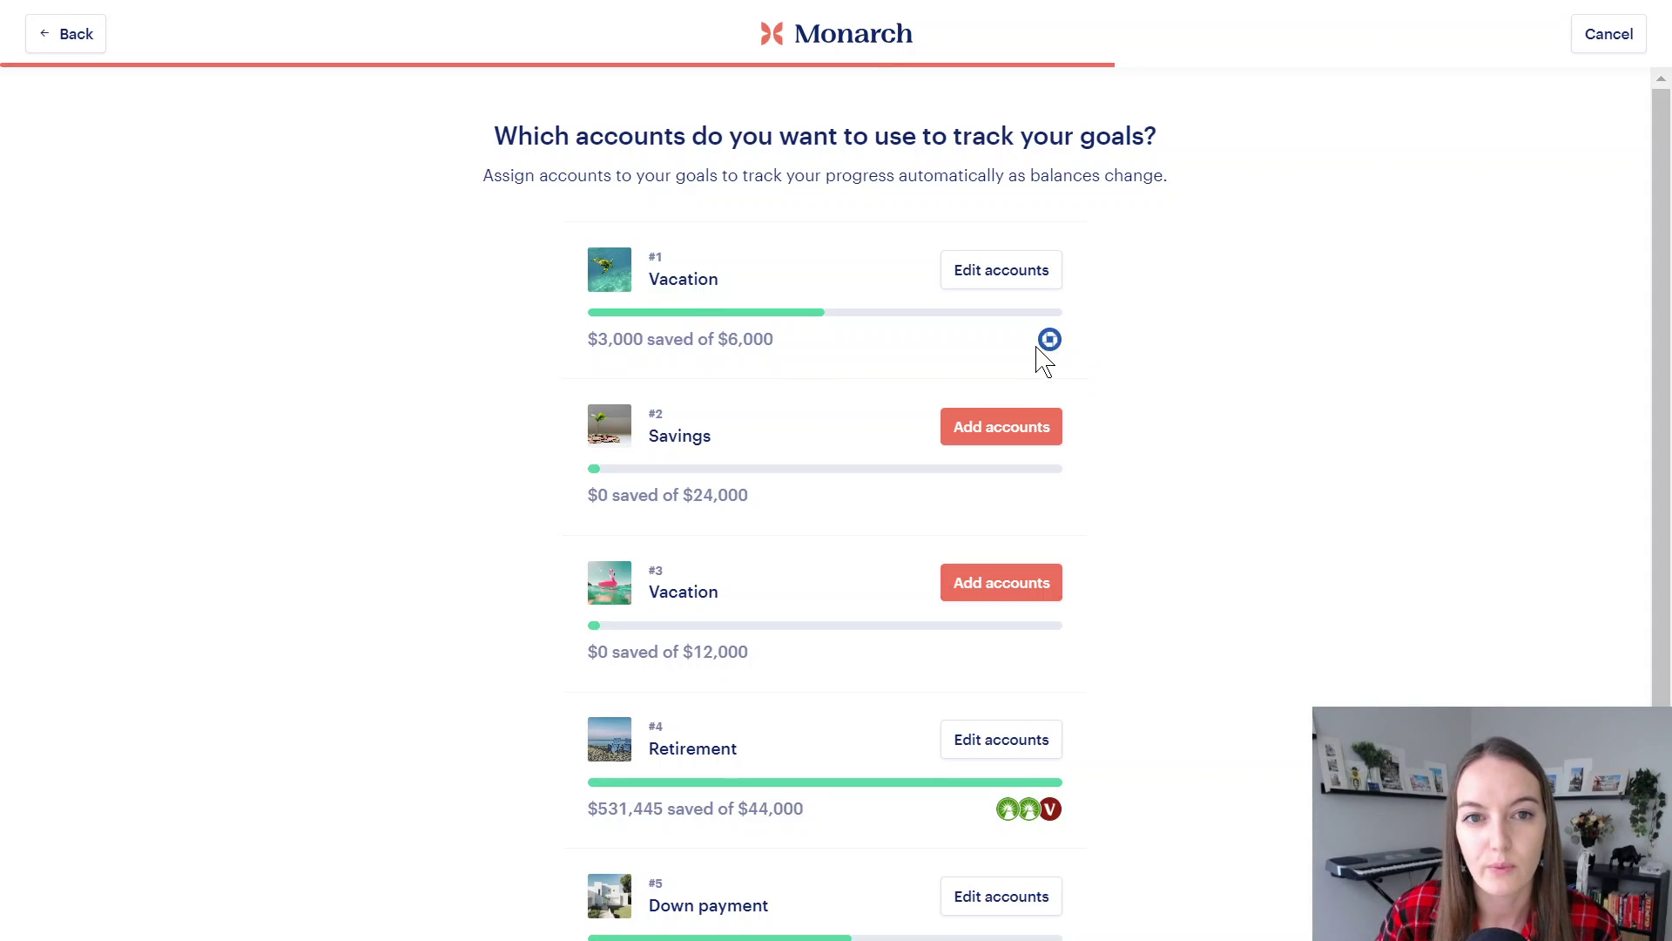
Review the top-ranked Vacation goal's assigned and suggested accounts, close them and look over the accounts tracking each listed goal.
left_click(1035, 280)
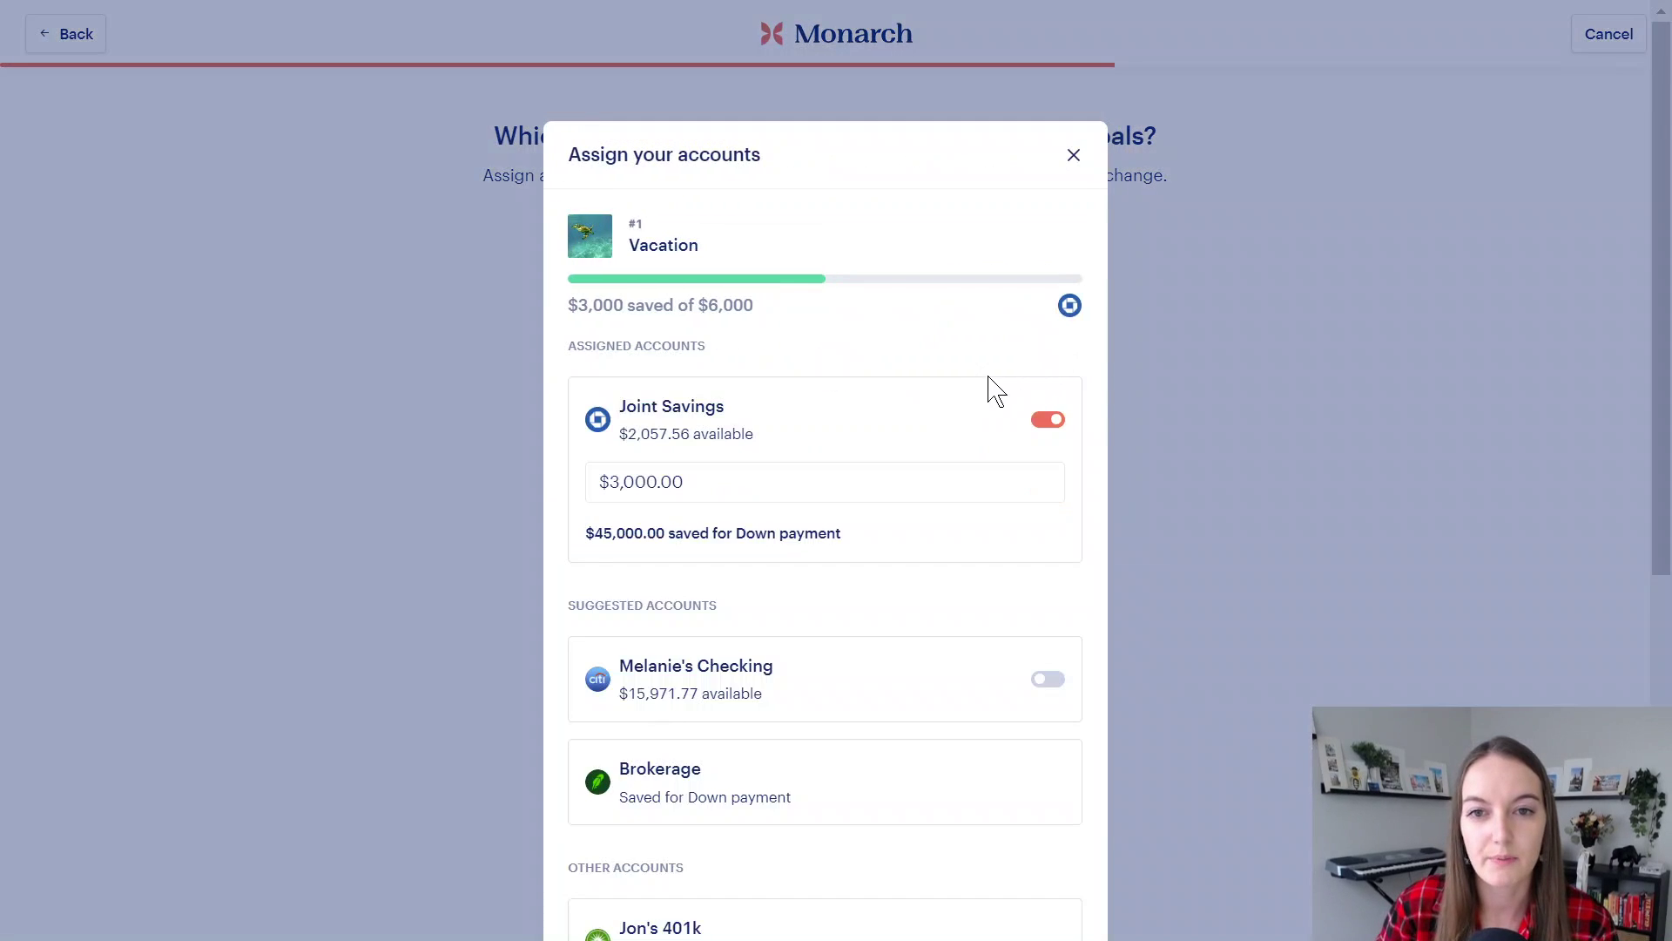
scroll(993, 389, "down", 2)
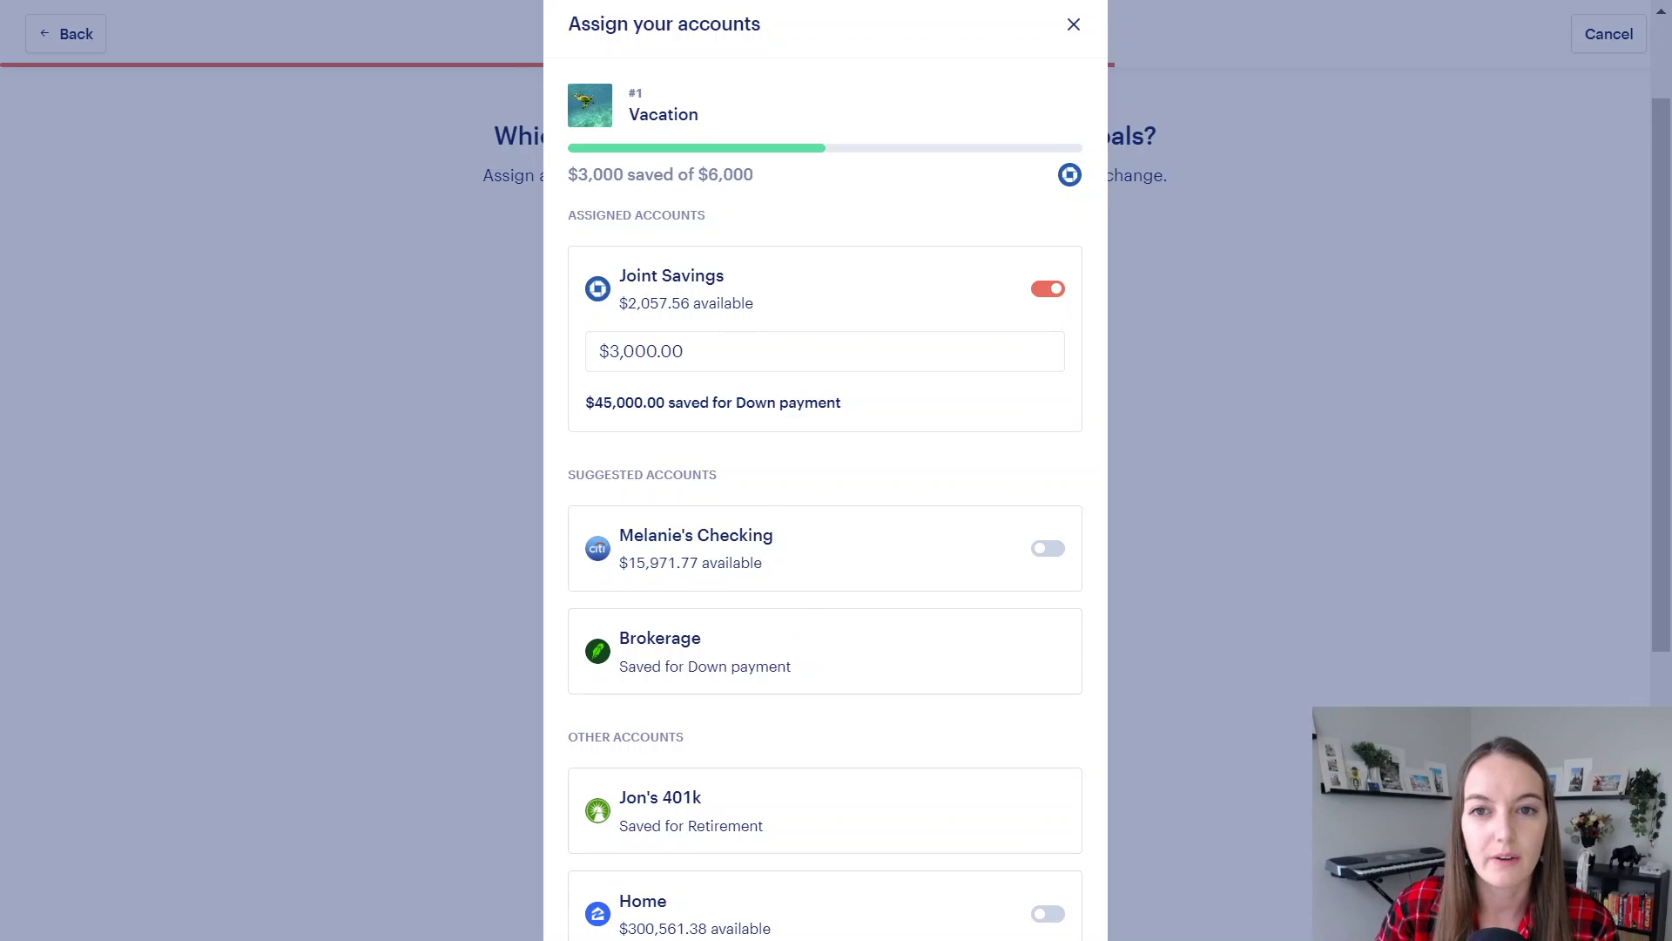
scroll(742, 349, "down", 2)
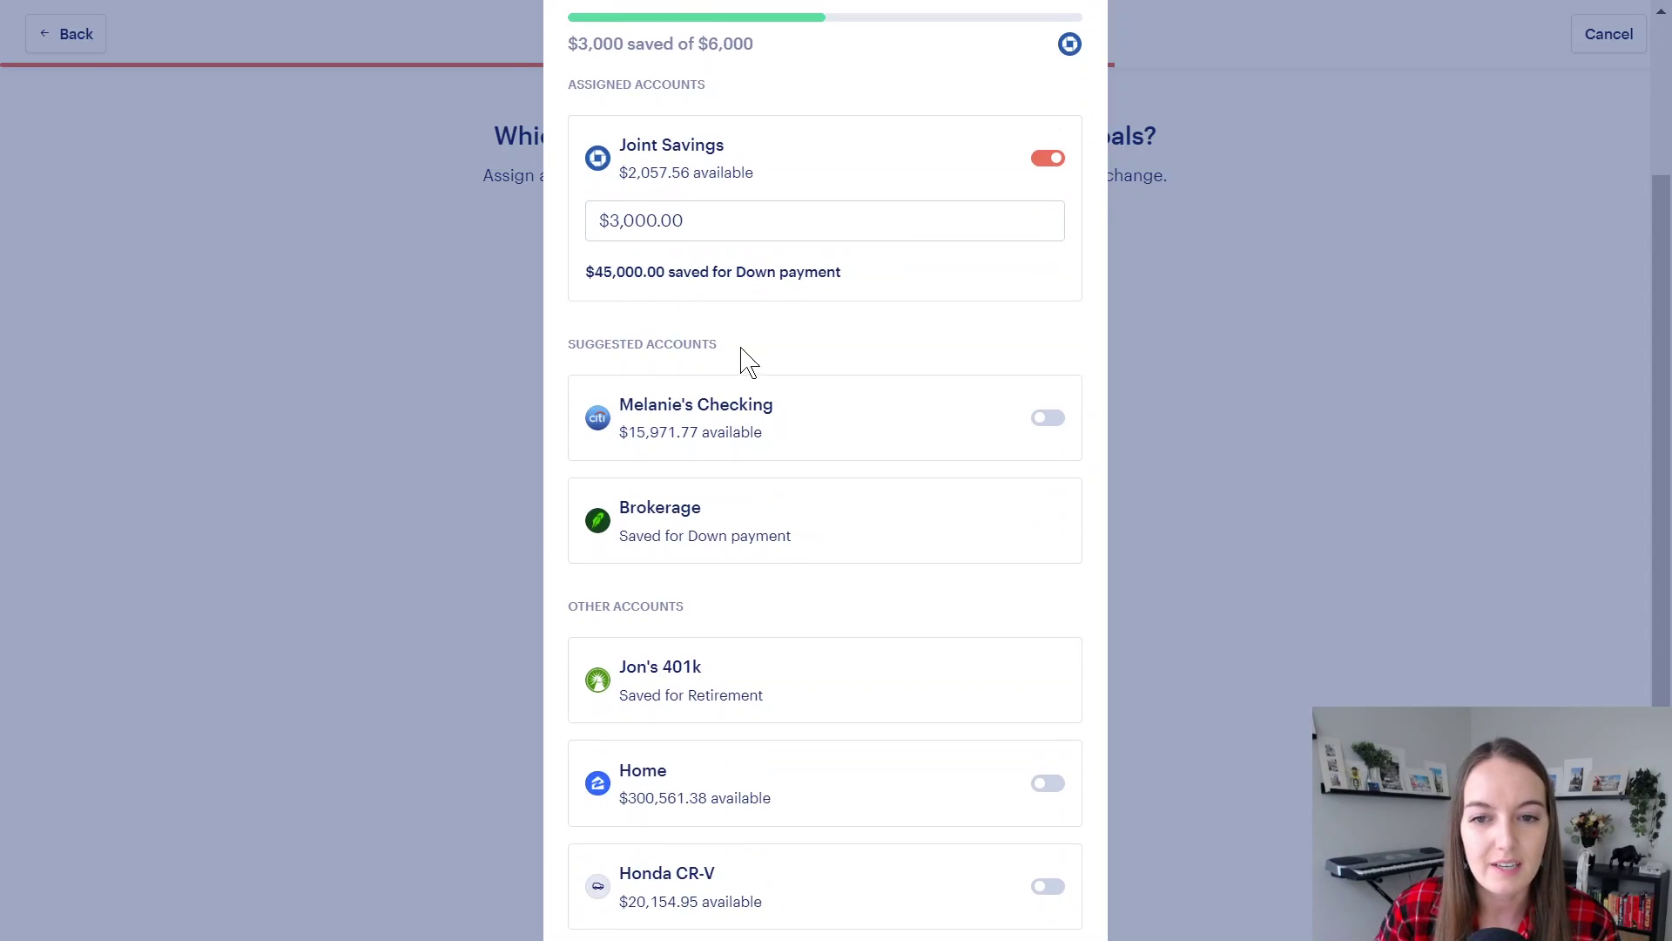
scroll(898, 566, "up", 4)
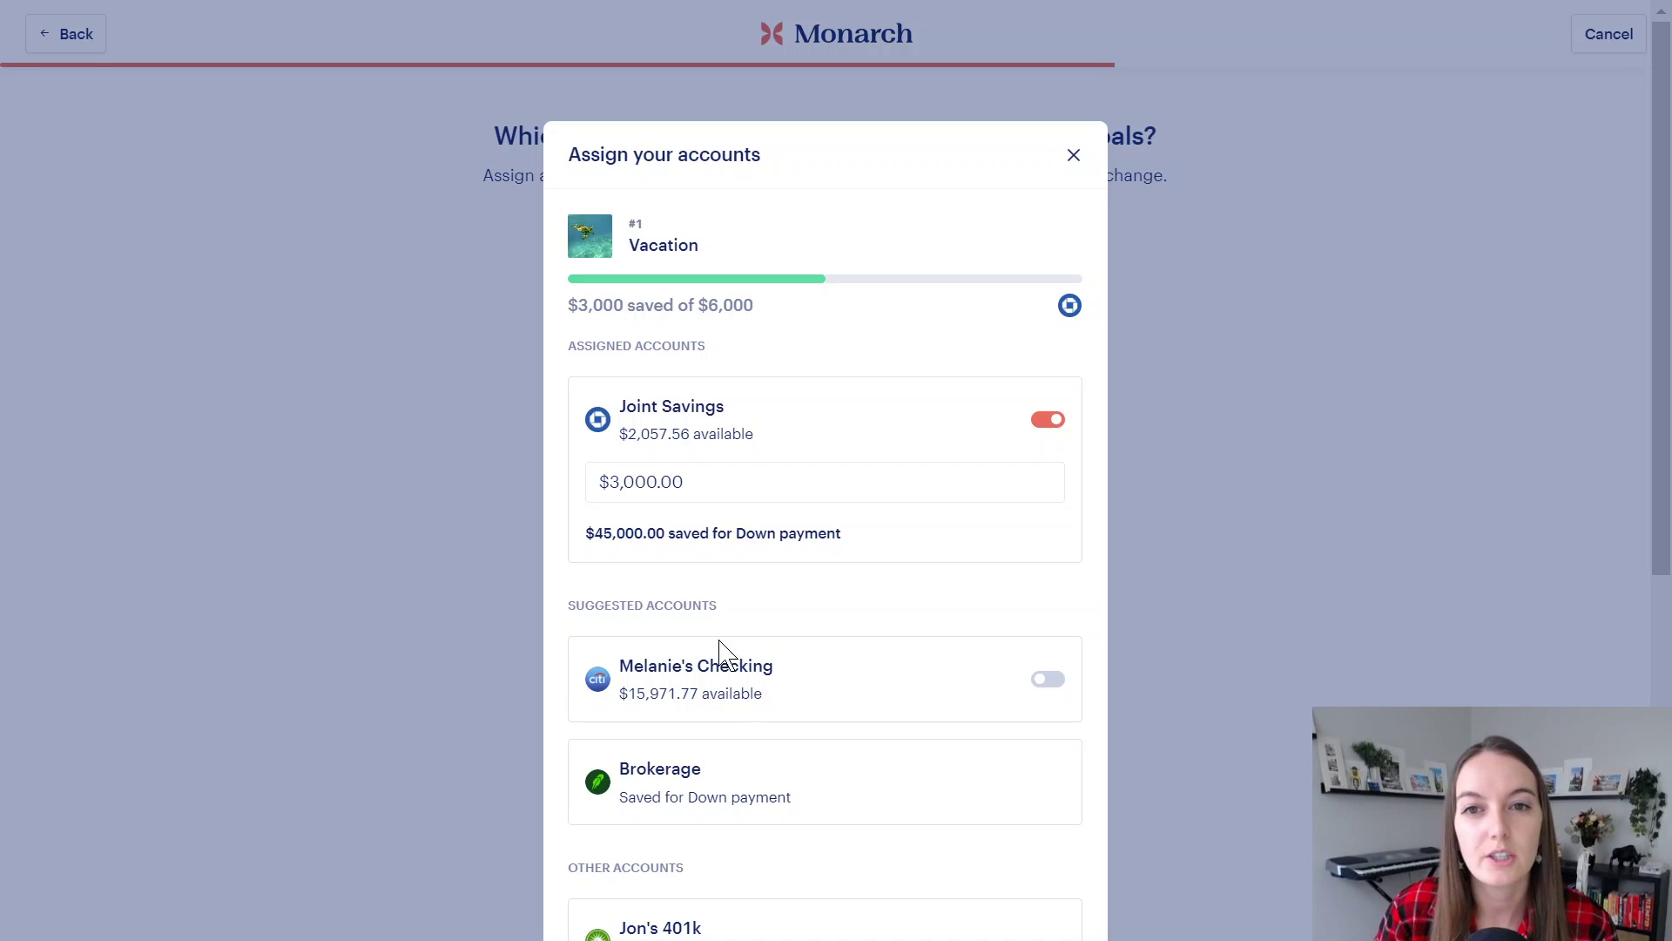
scroll(732, 418, "down", 3)
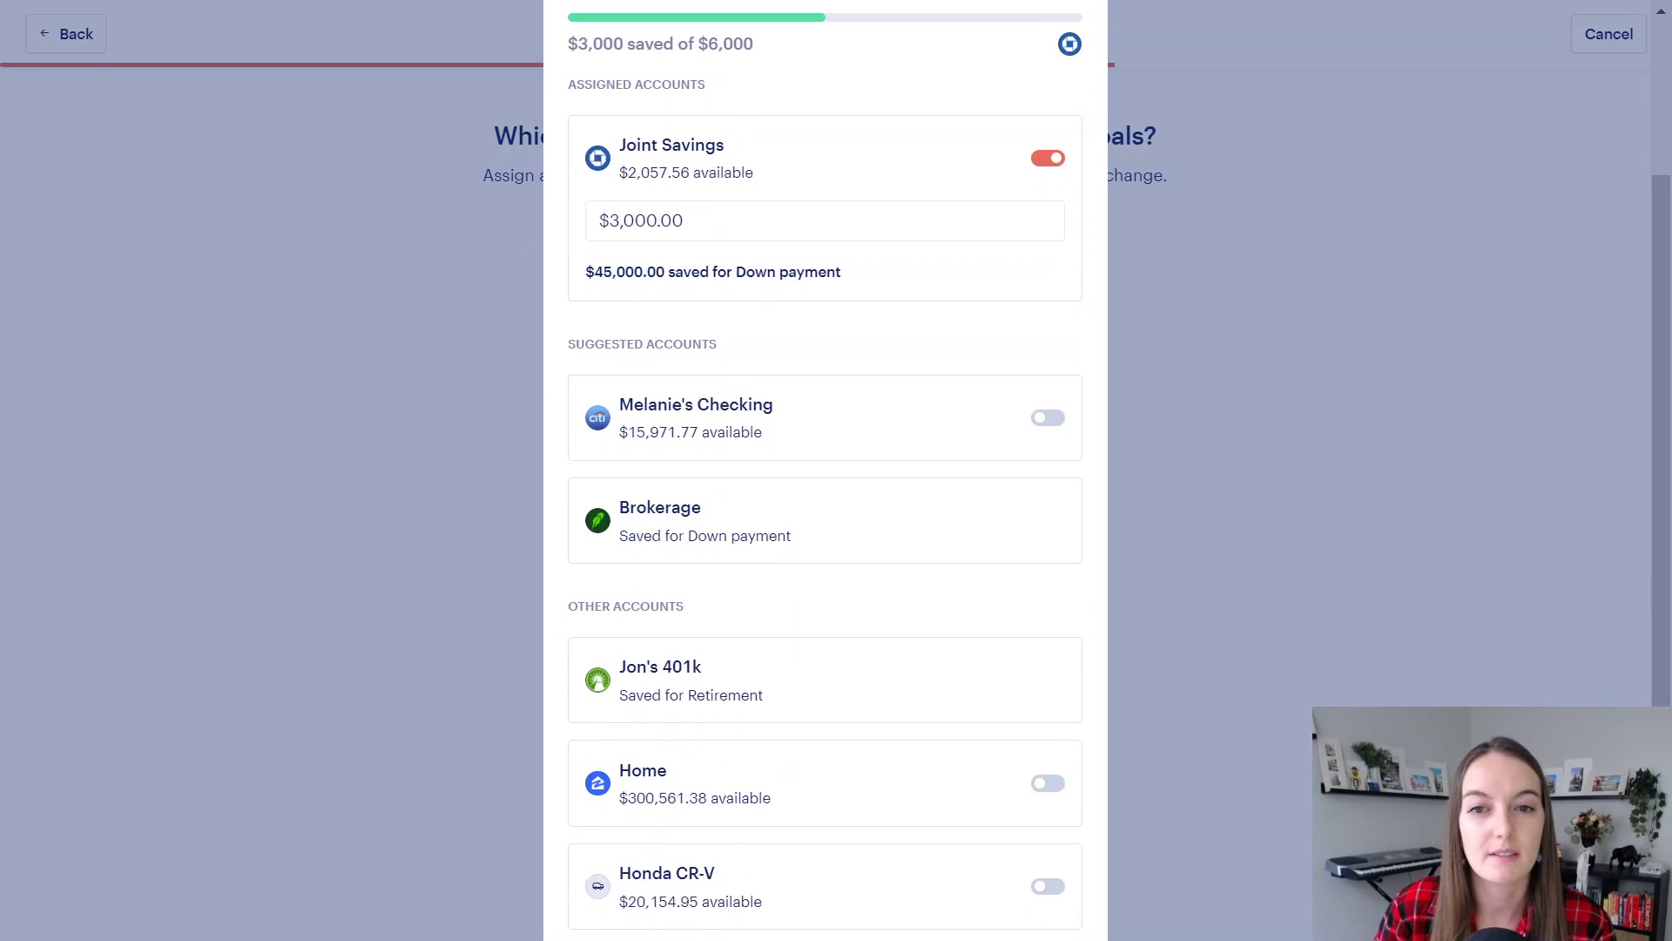
scroll(881, 474, "up", 2)
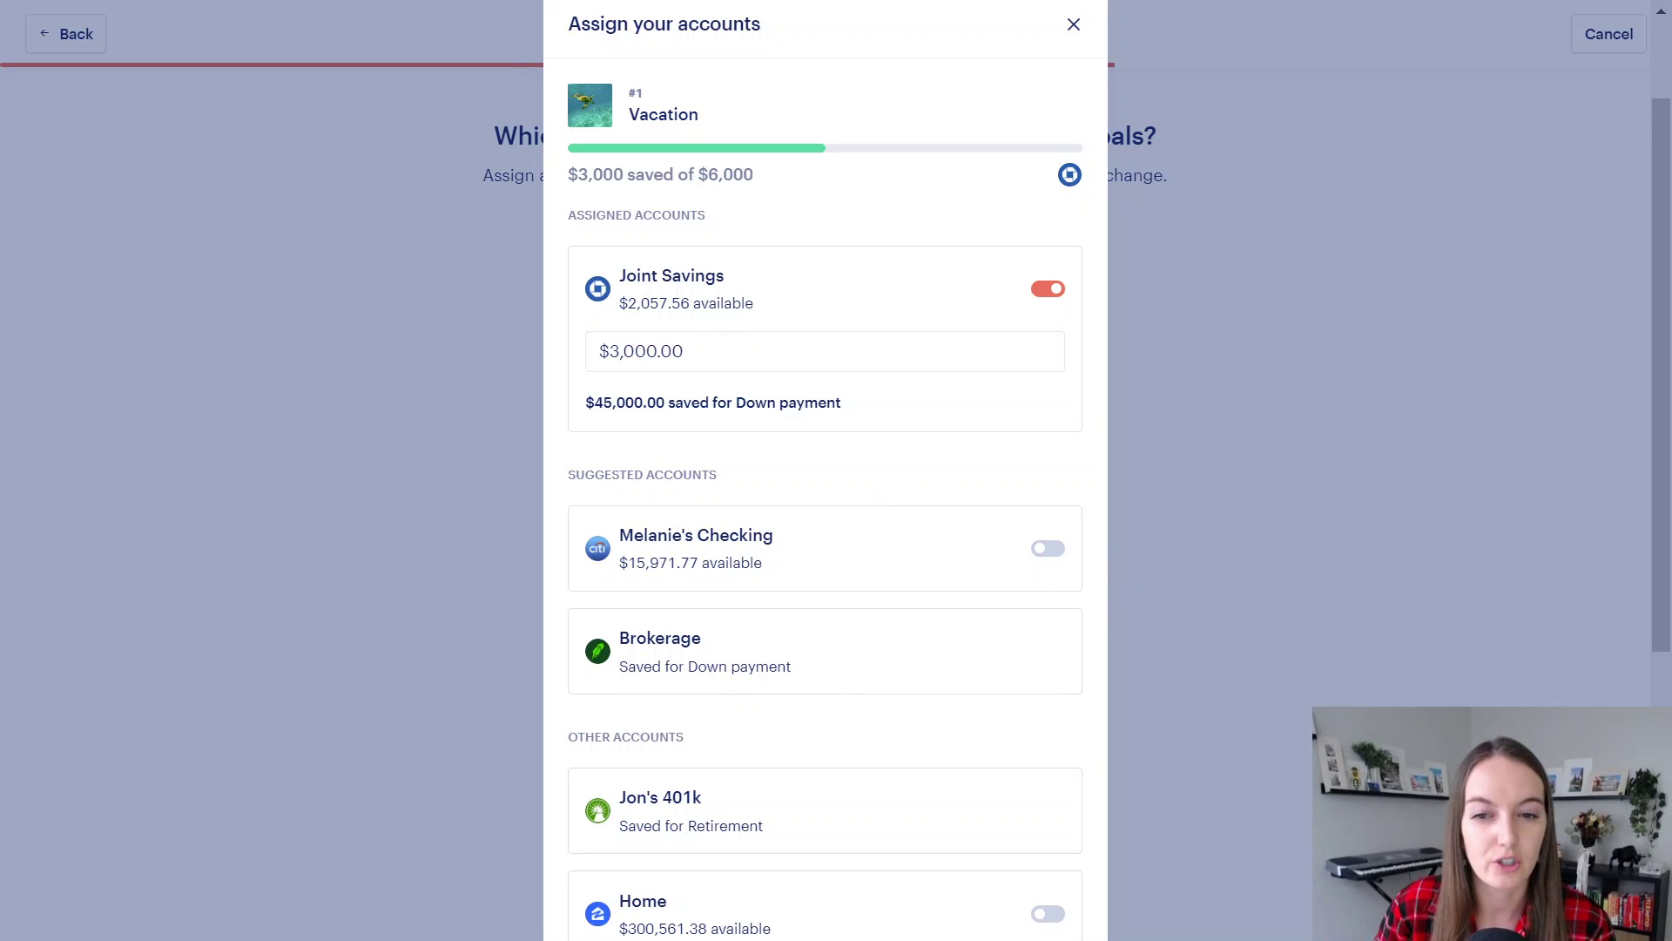
triple_click(843, 676)
left_click(843, 676)
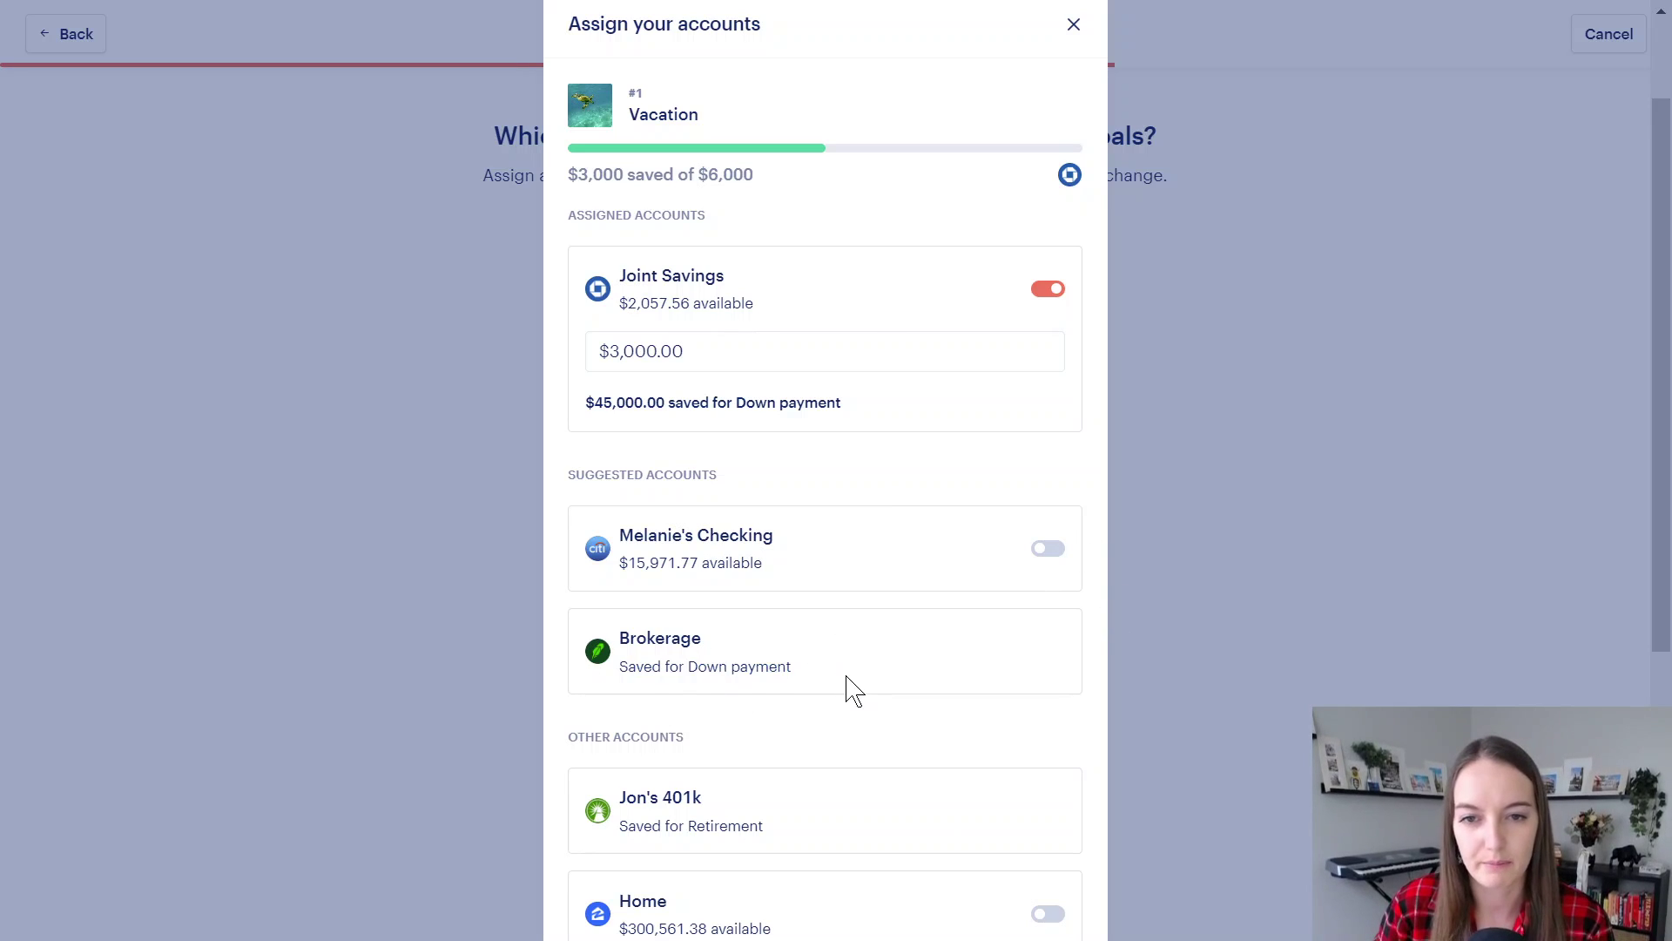
scroll(870, 601, "up", 2)
left_click(1070, 154)
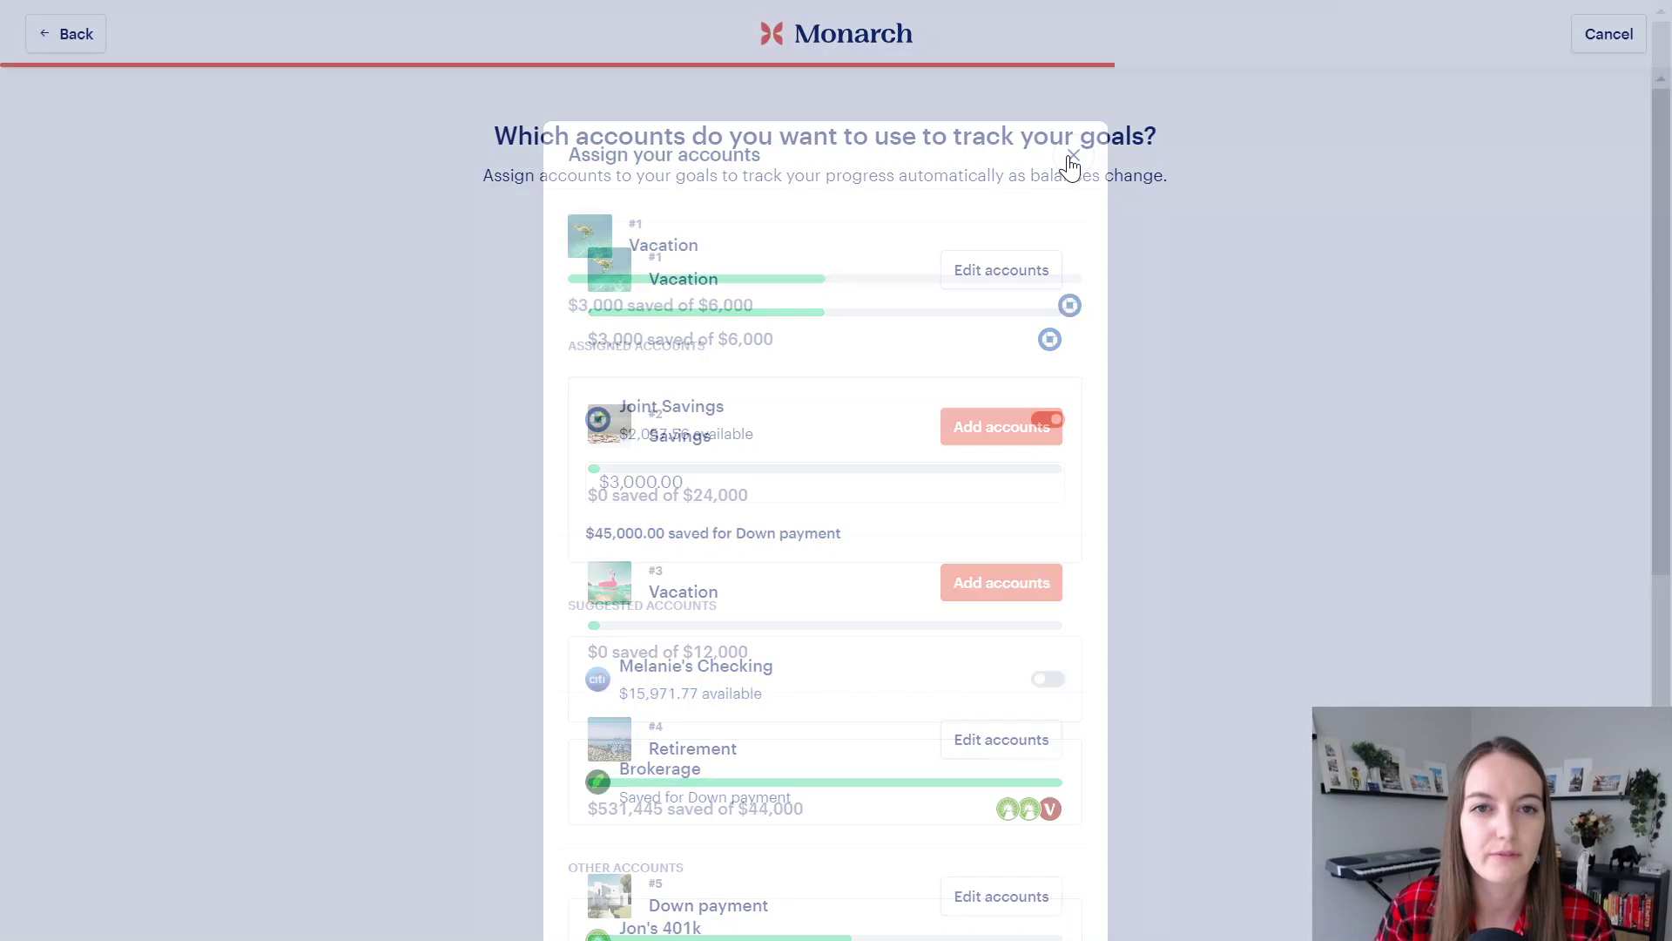
scroll(1176, 541, "down", 3)
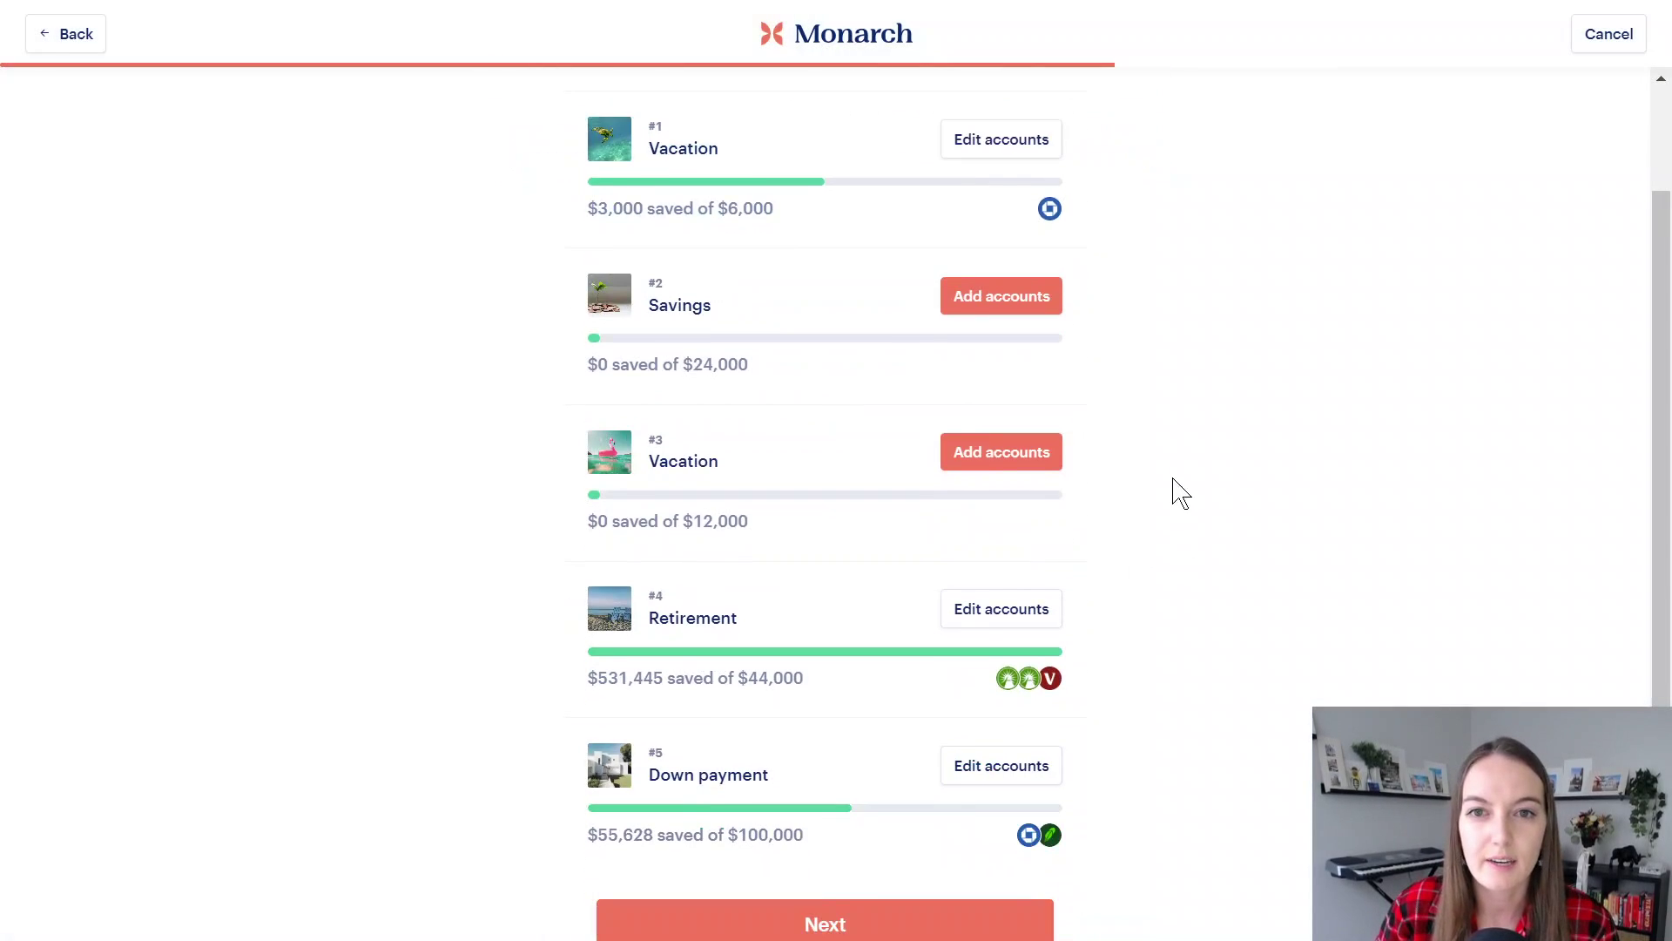
scroll(1175, 475, "down", 1)
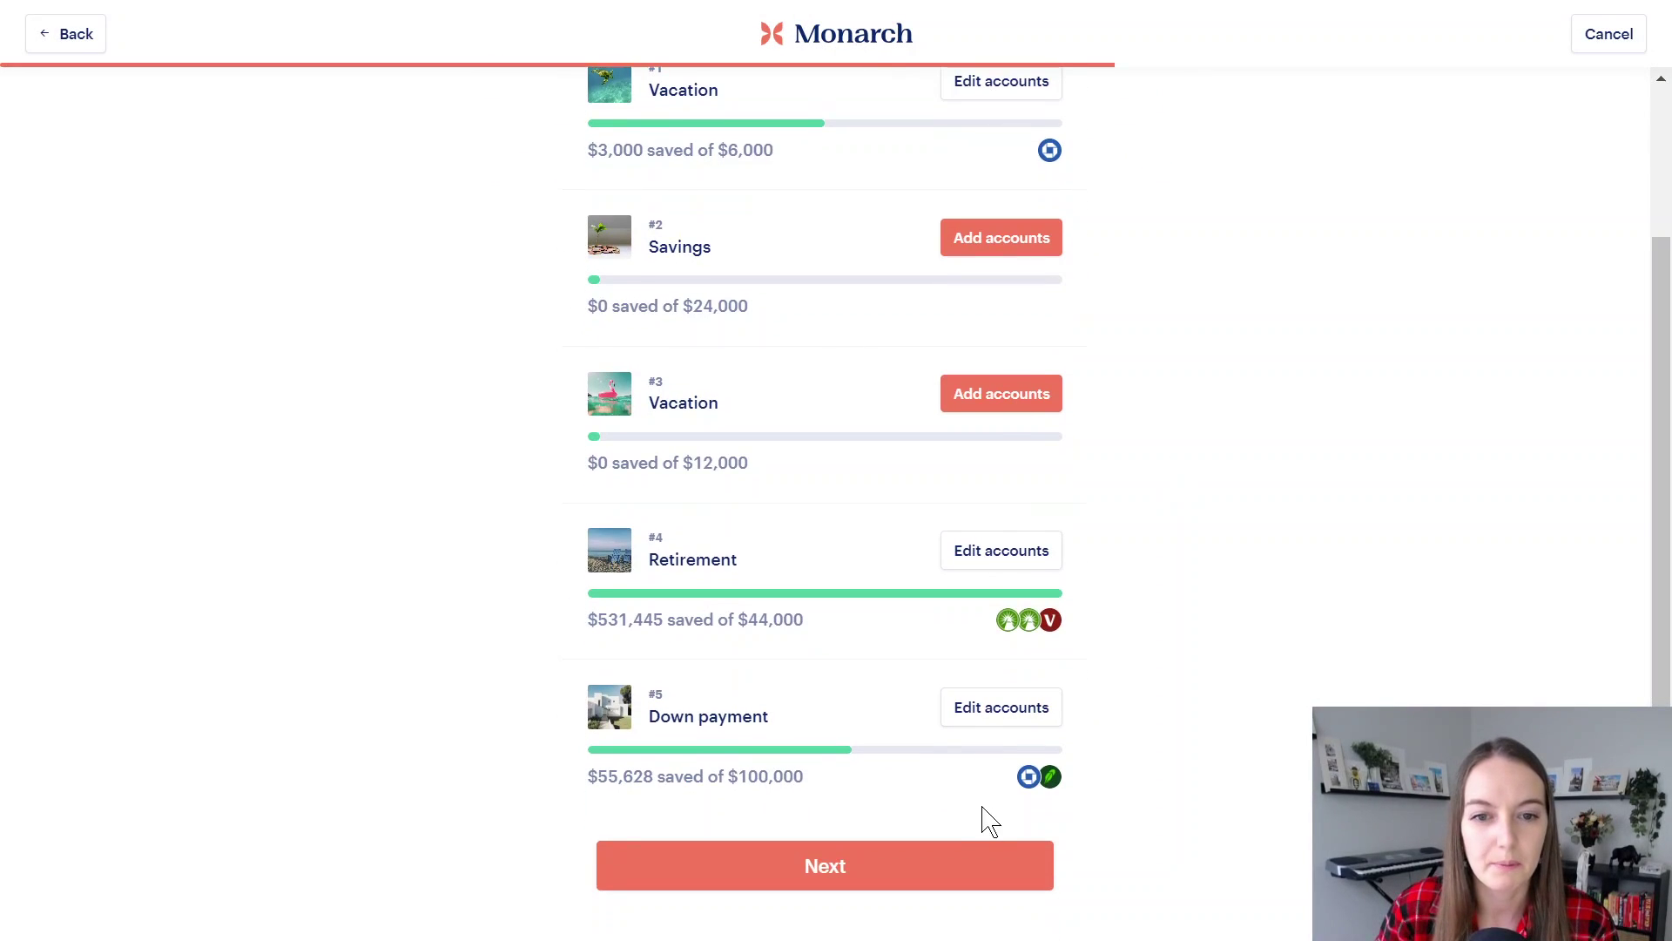
Continue to the monthly goal allocations and enter $300 for the top-ranked Vacation goal.
left_click(970, 867)
scroll(860, 567, "down", 3)
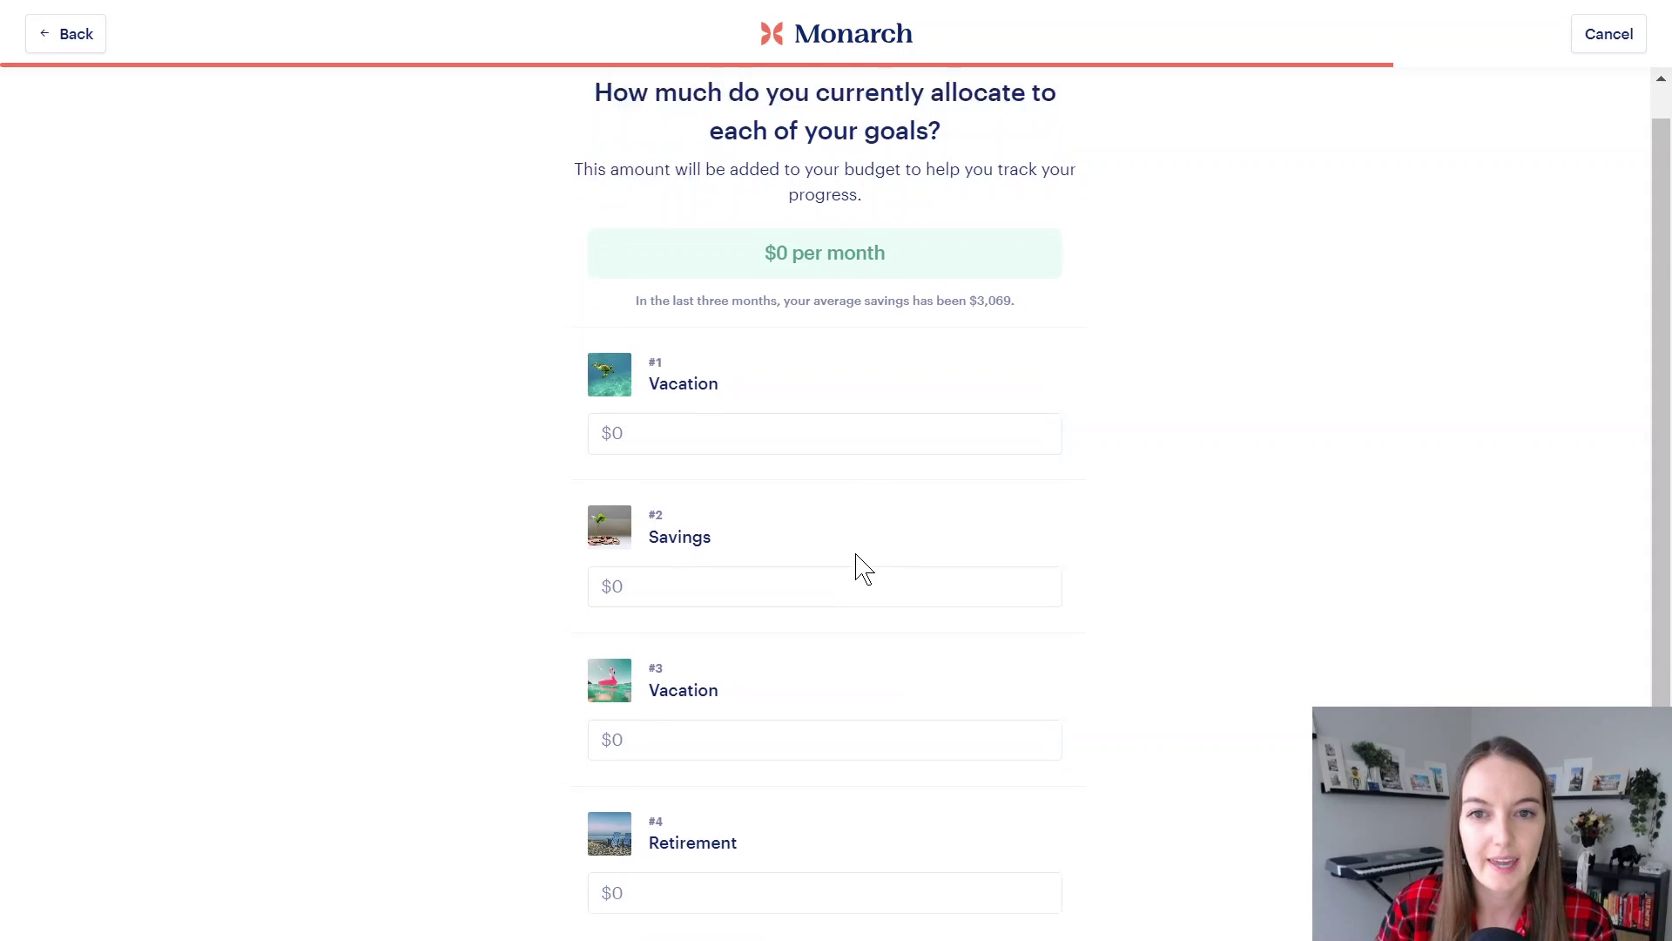
scroll(933, 593, "up", 2)
left_click(794, 345)
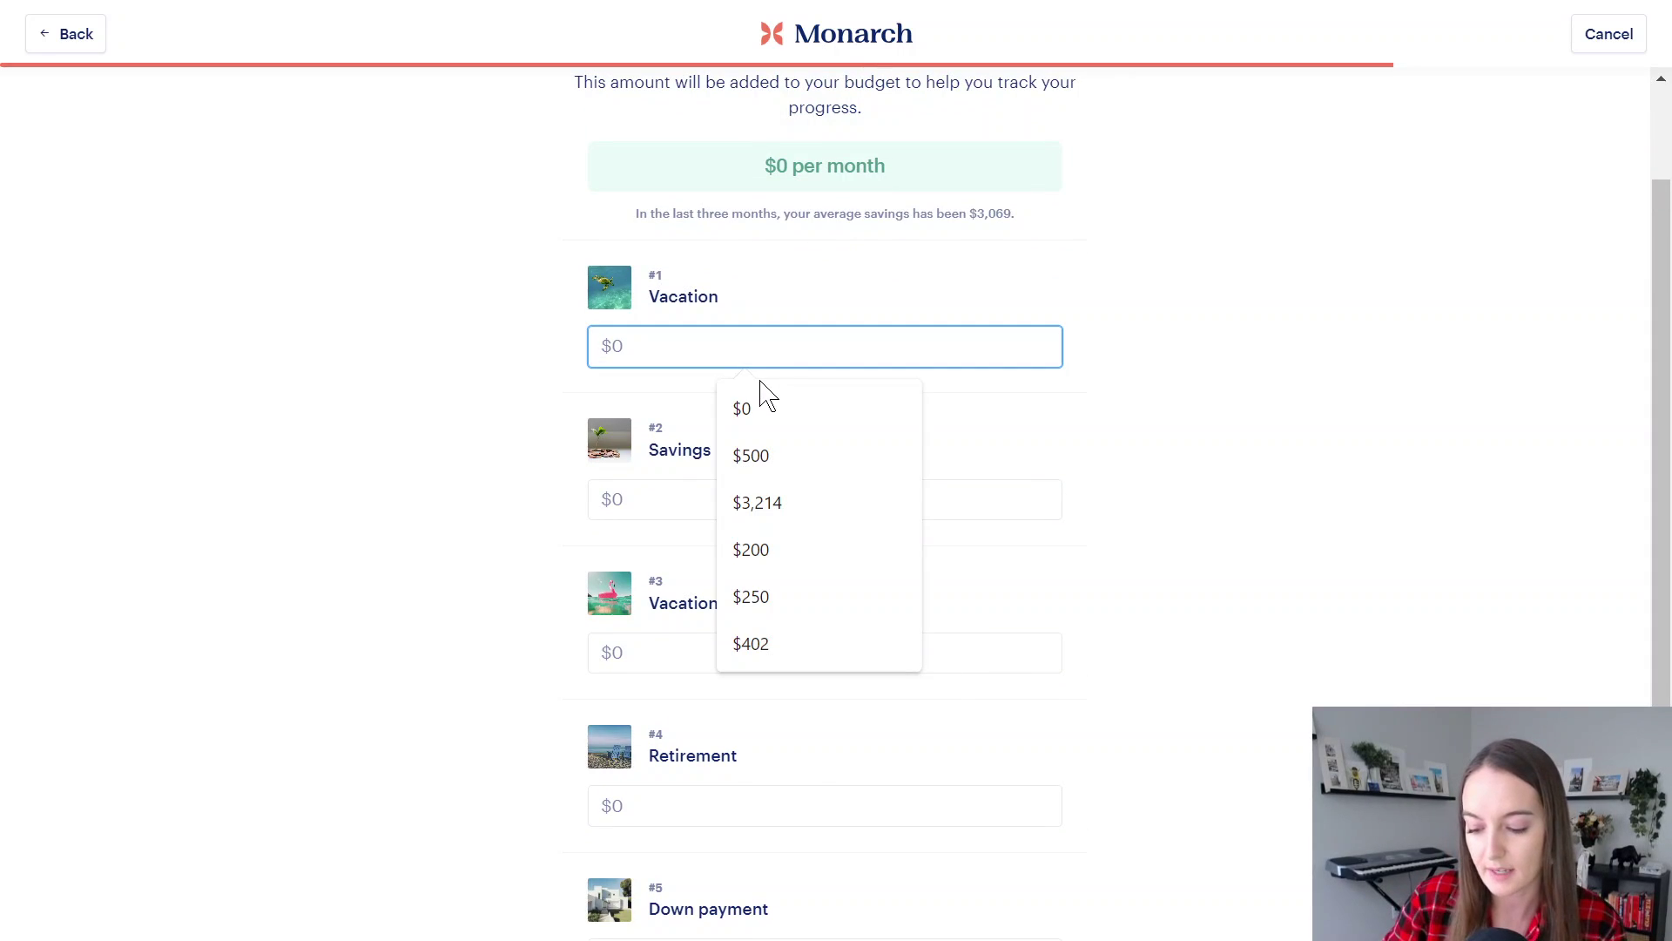
type("300")
left_click(1208, 416)
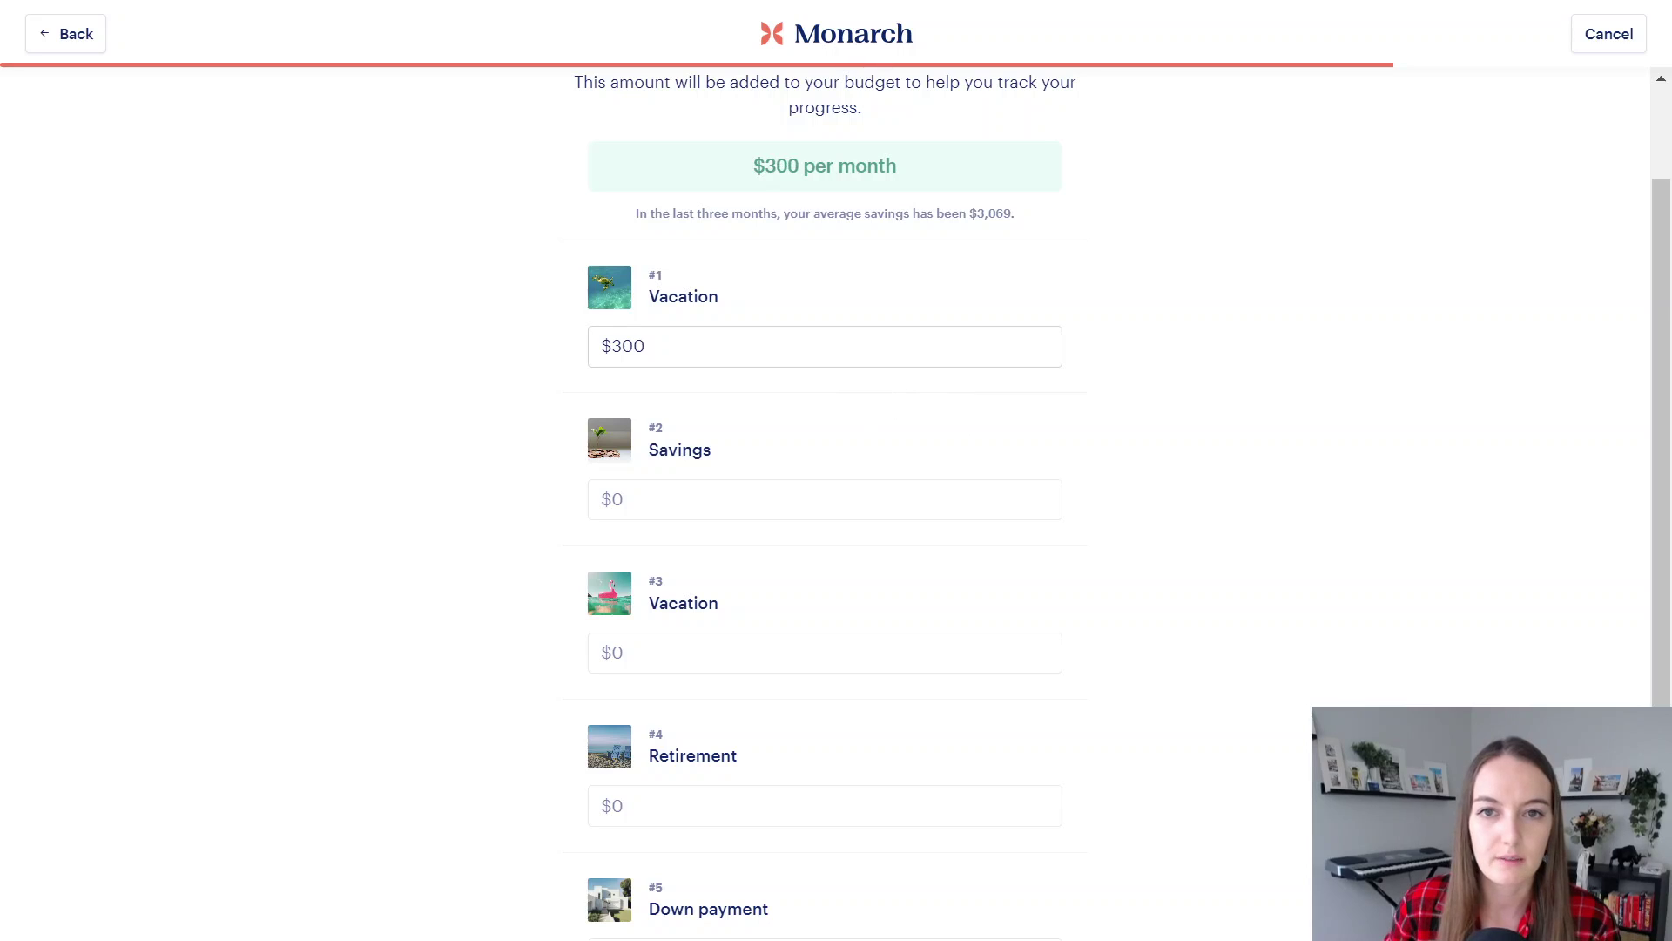
Change the top-ranked Vacation goal's monthly allocation to $600 and look over the other goals' allocation amounts.
triple_click(627, 346)
type("6")
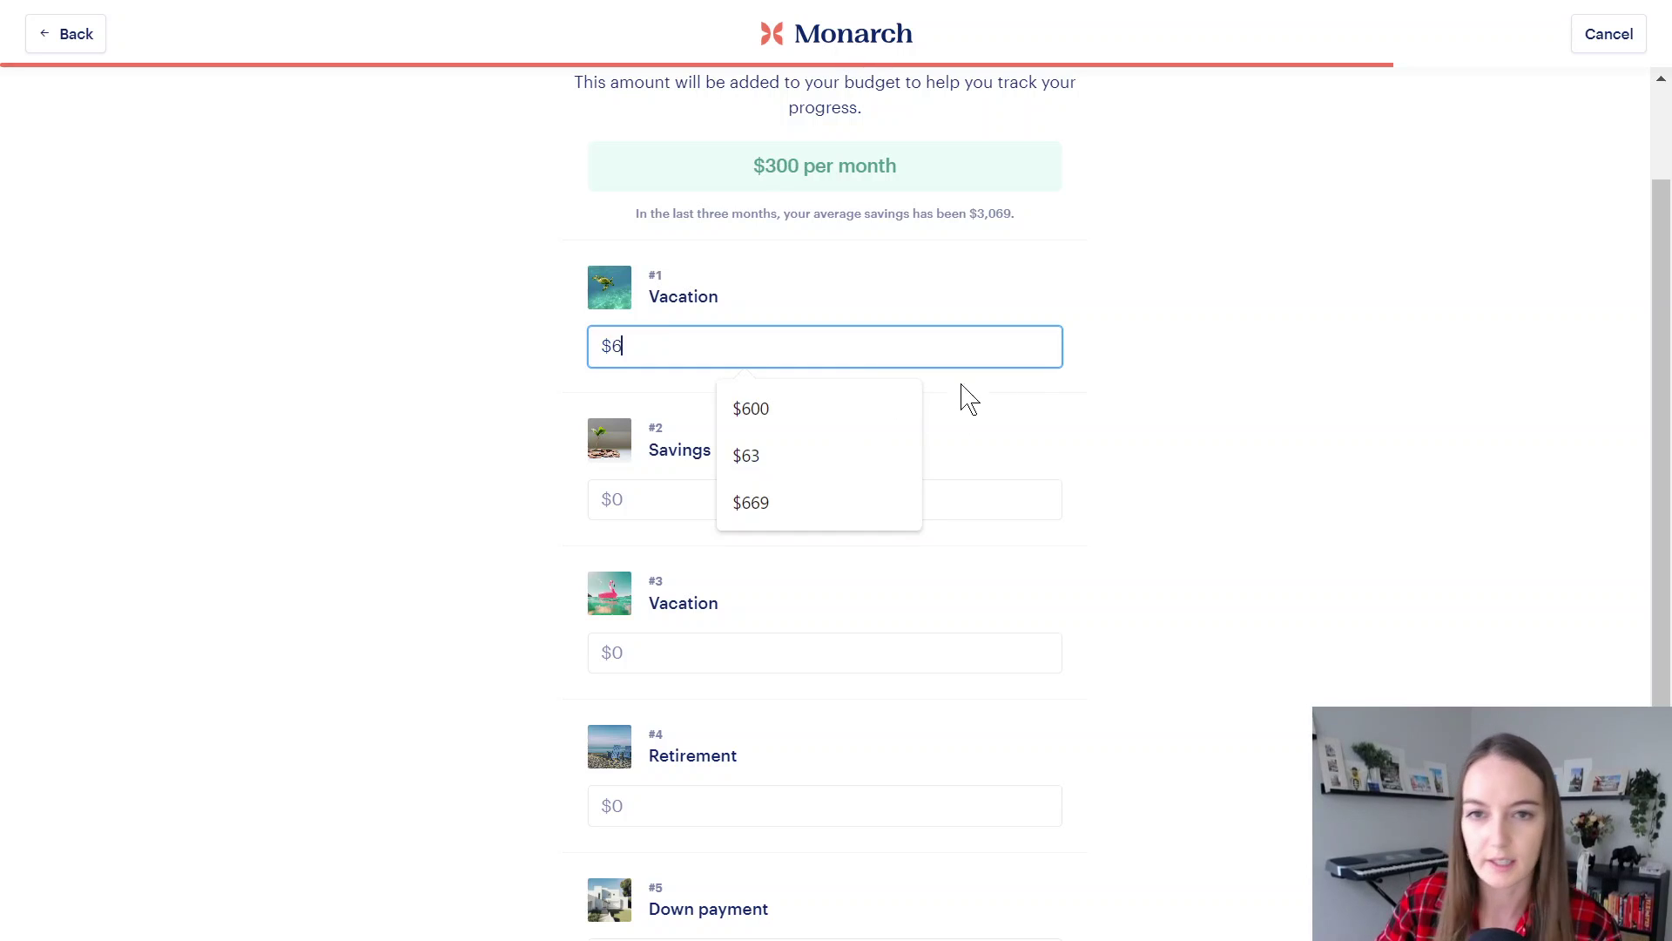
type("00")
left_click(1221, 371)
scroll(1221, 371, "down", 2)
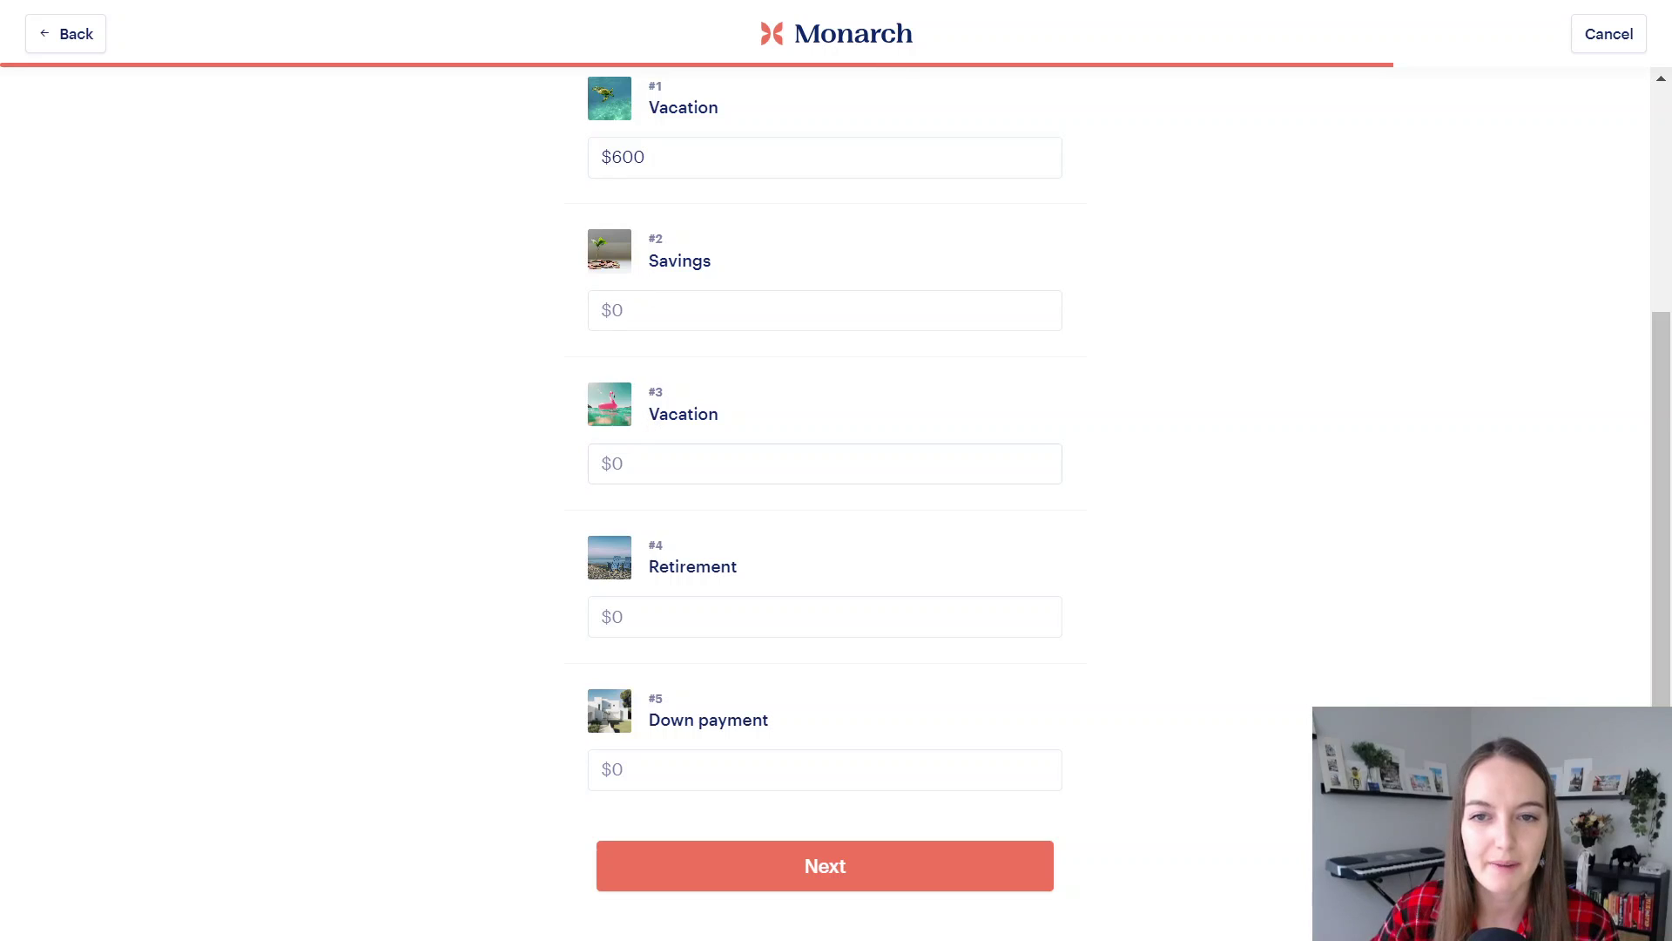
scroll(653, 701, "up", 3)
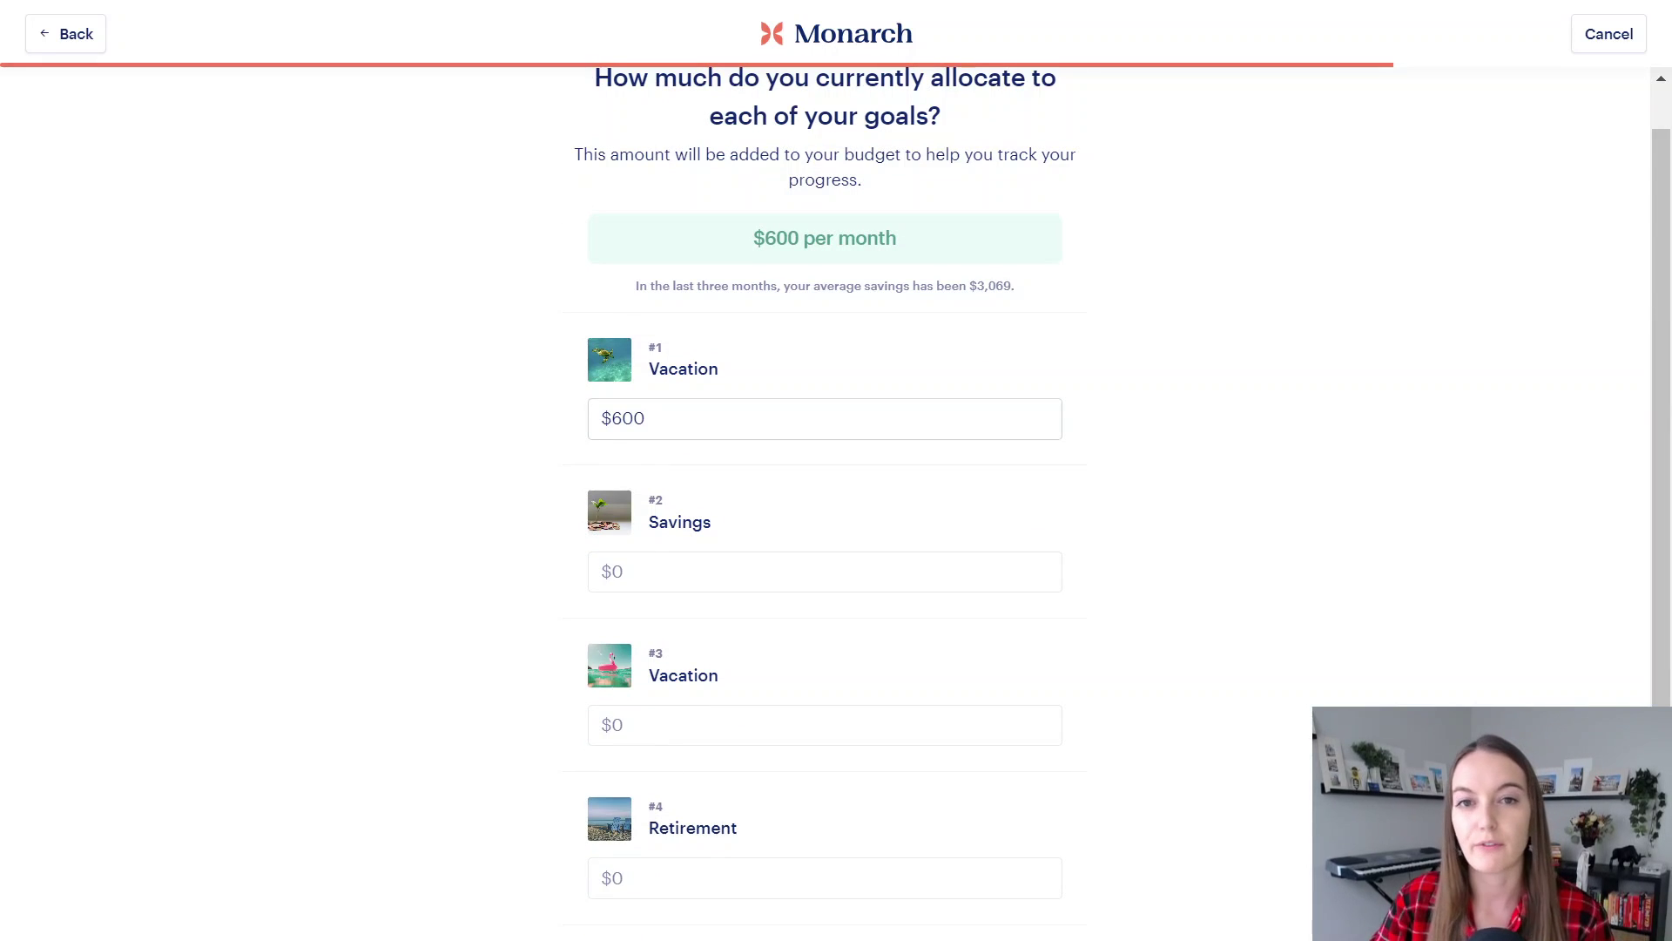
Enter a monthly allocation of $0 for the Savings goal.
left_click(849, 571)
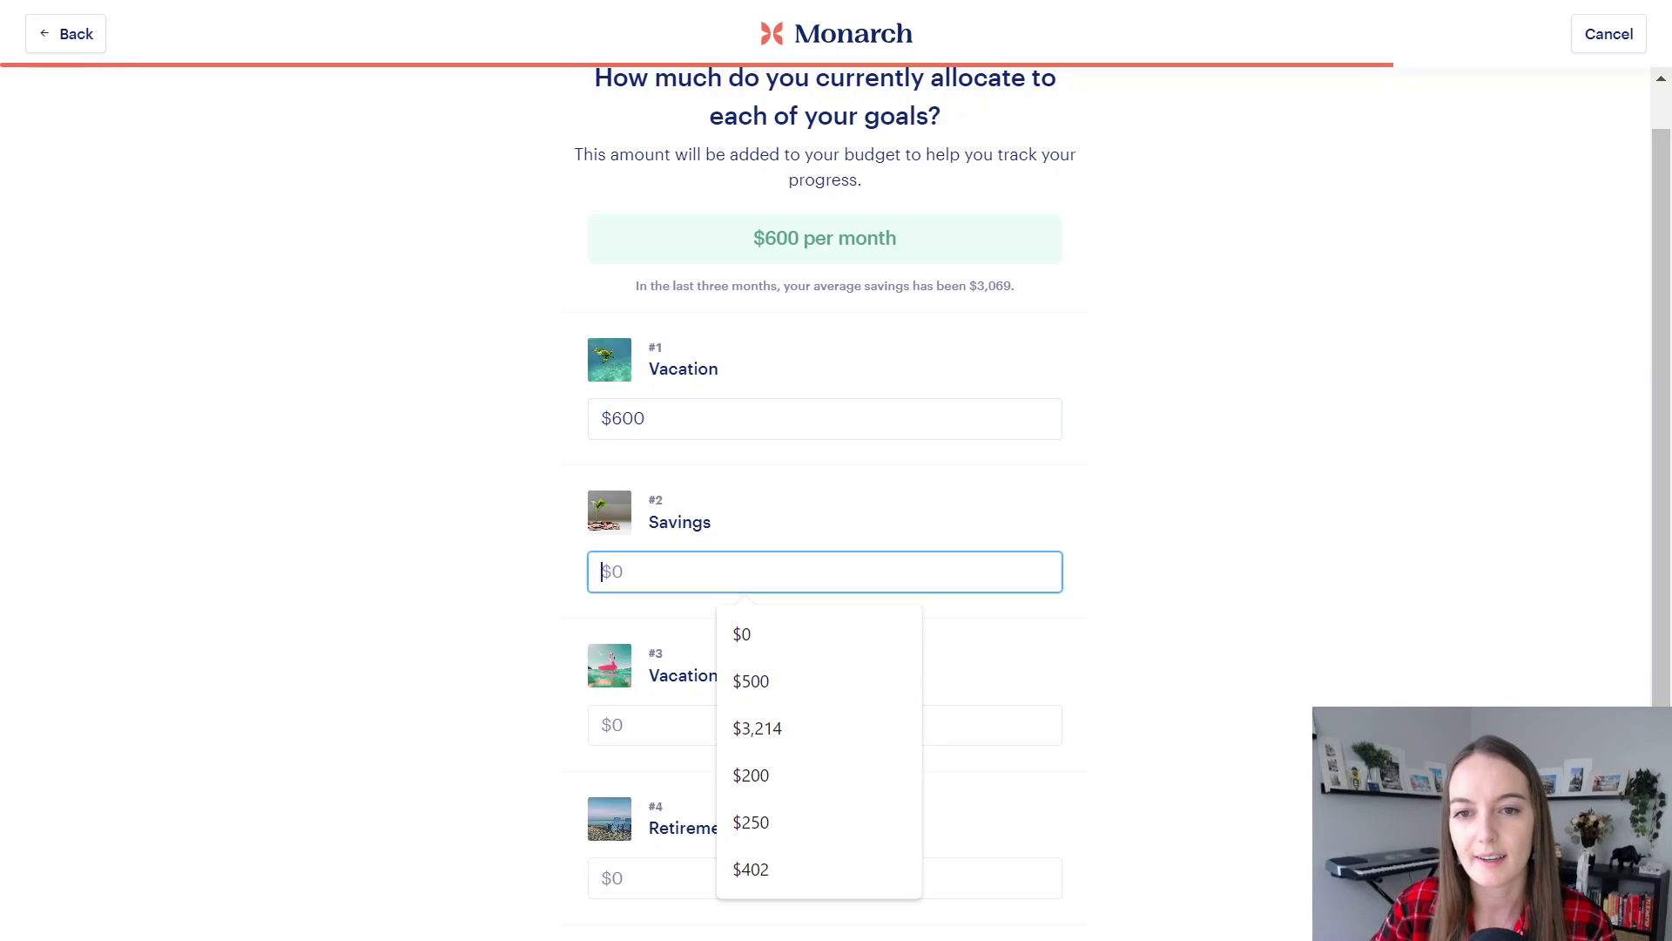
scroll(730, 585, "down", 2)
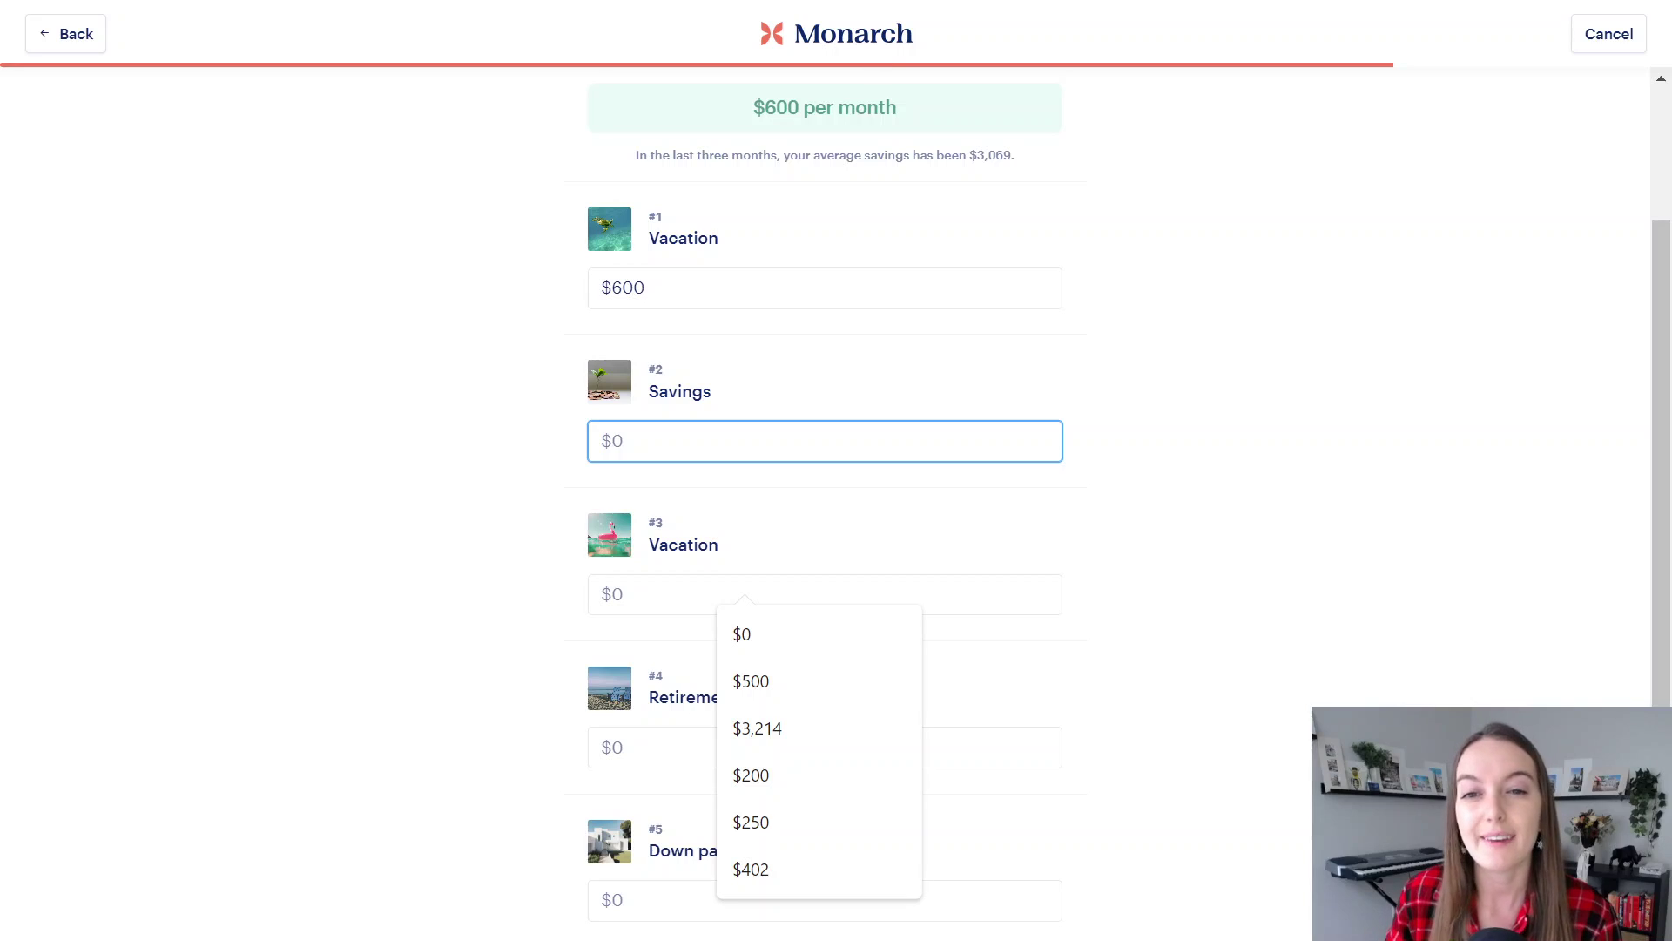
type("0")
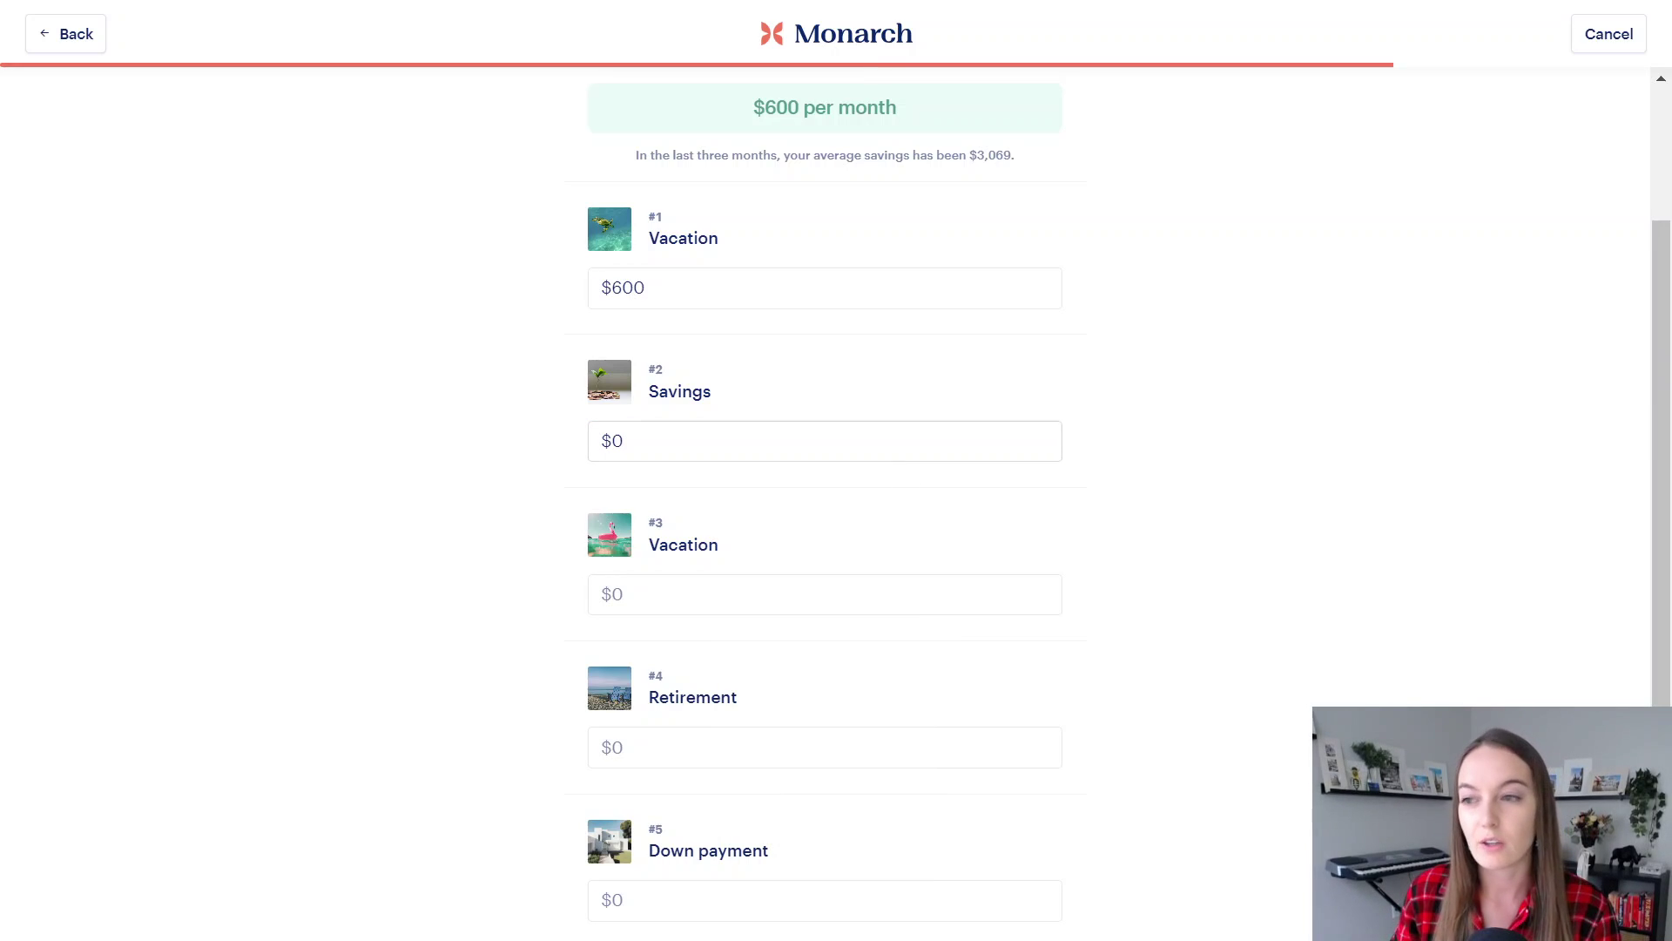
left_click(825, 441)
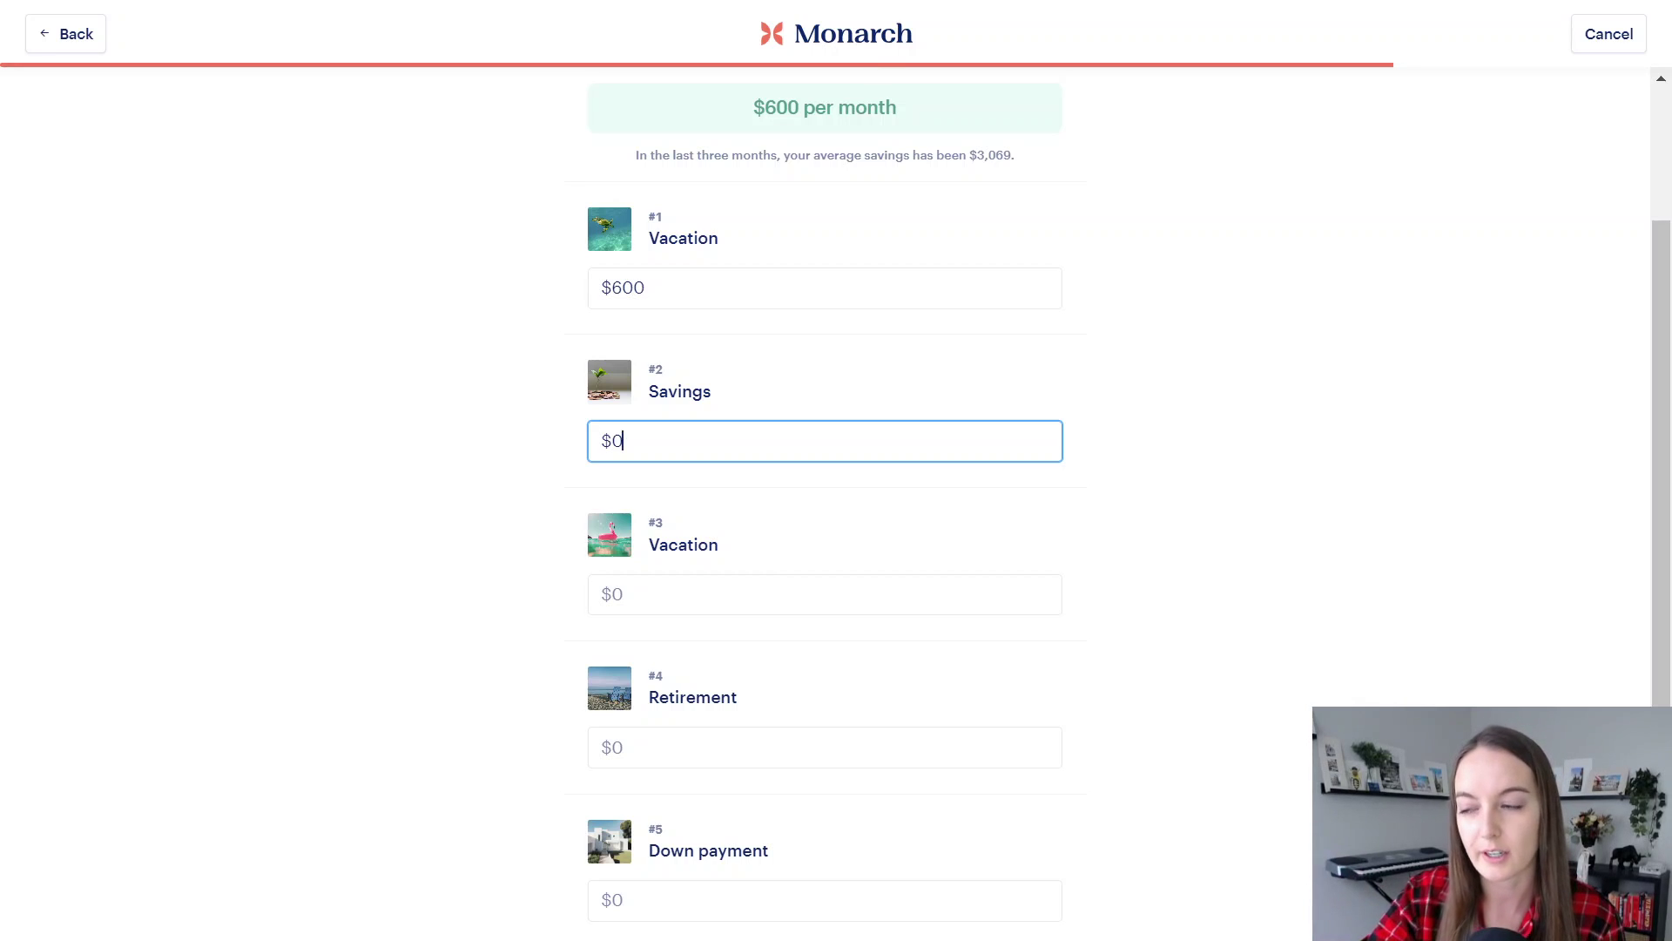
key("ctrl+a")
left_click(848, 410)
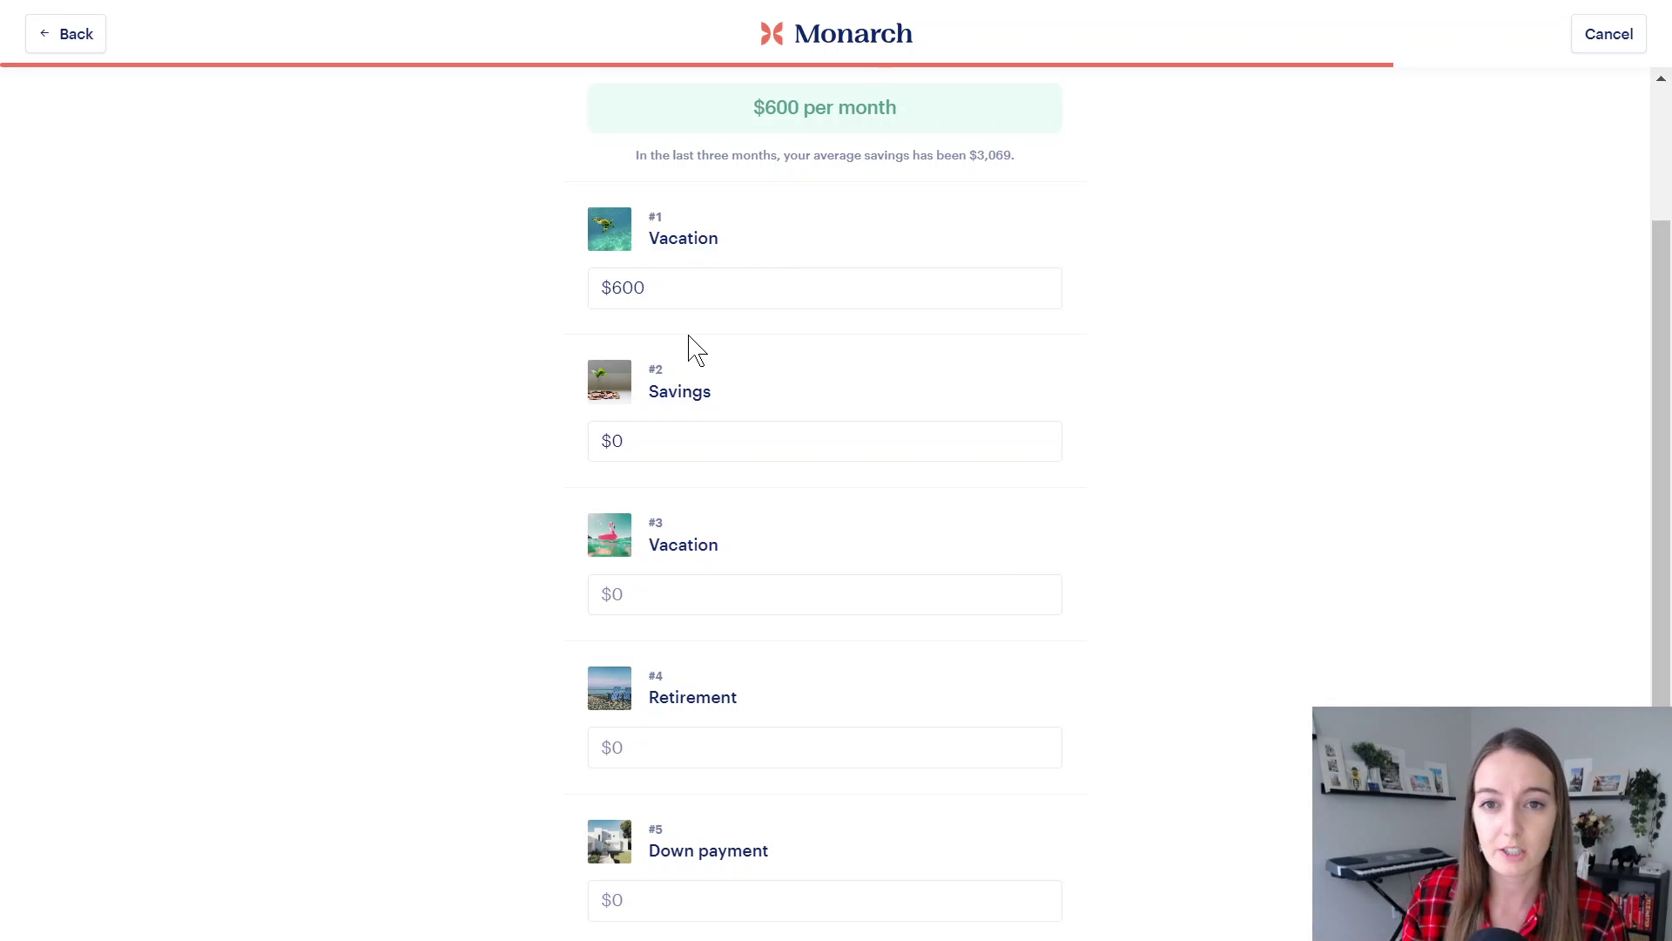
left_click(622, 287)
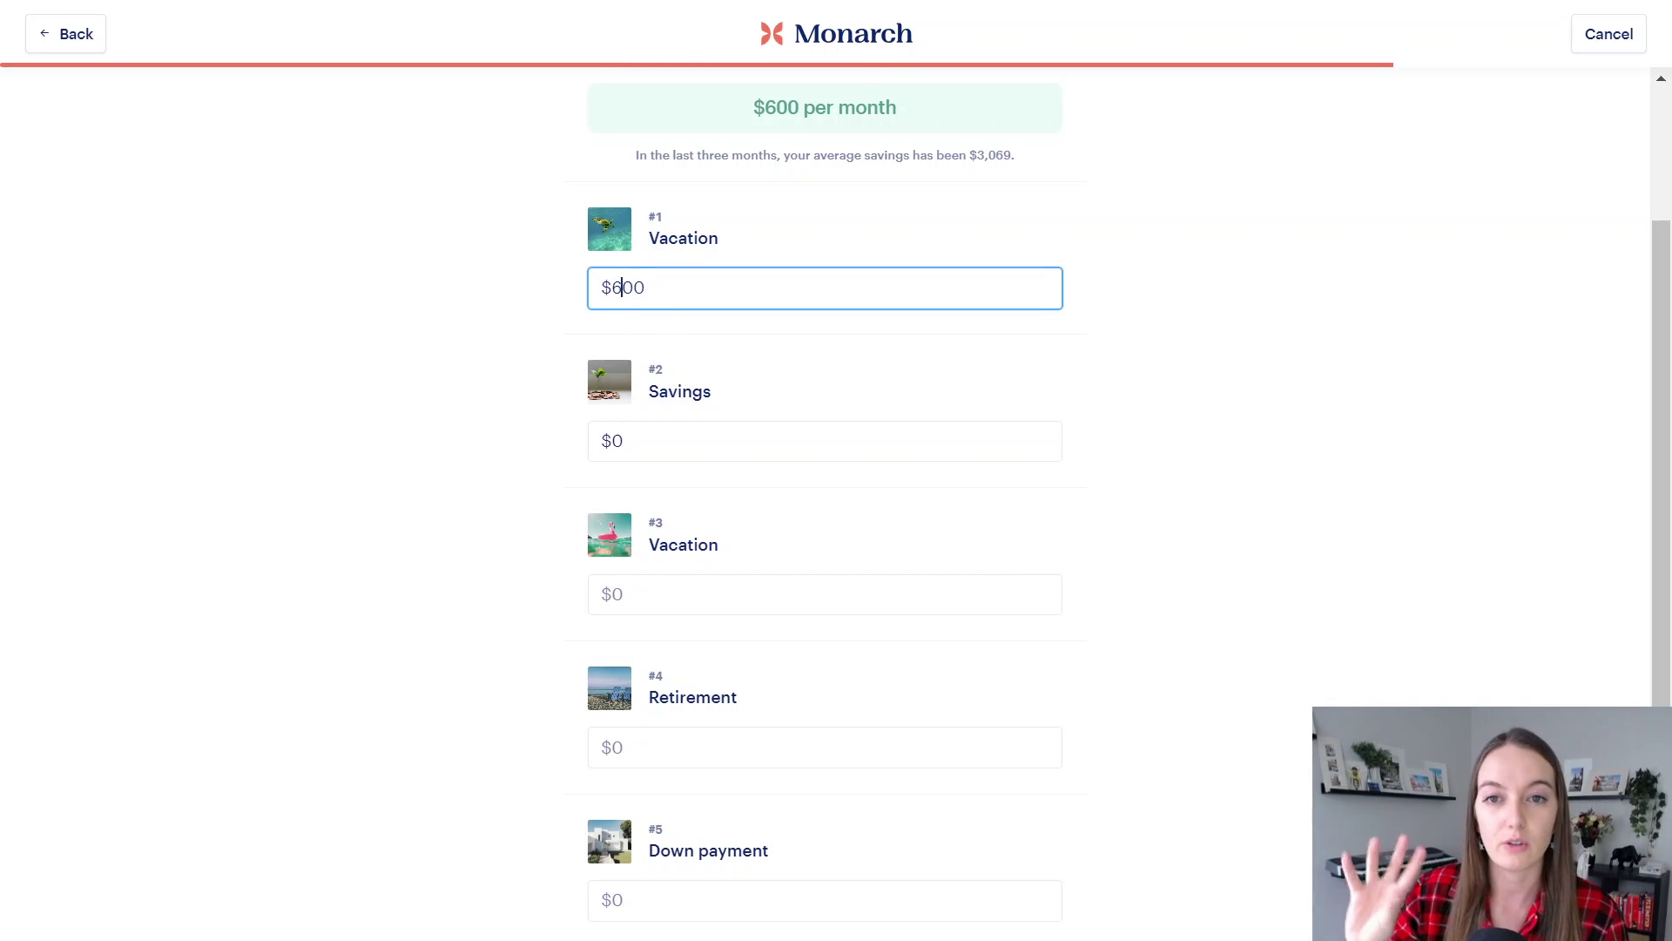
left_click(641, 440)
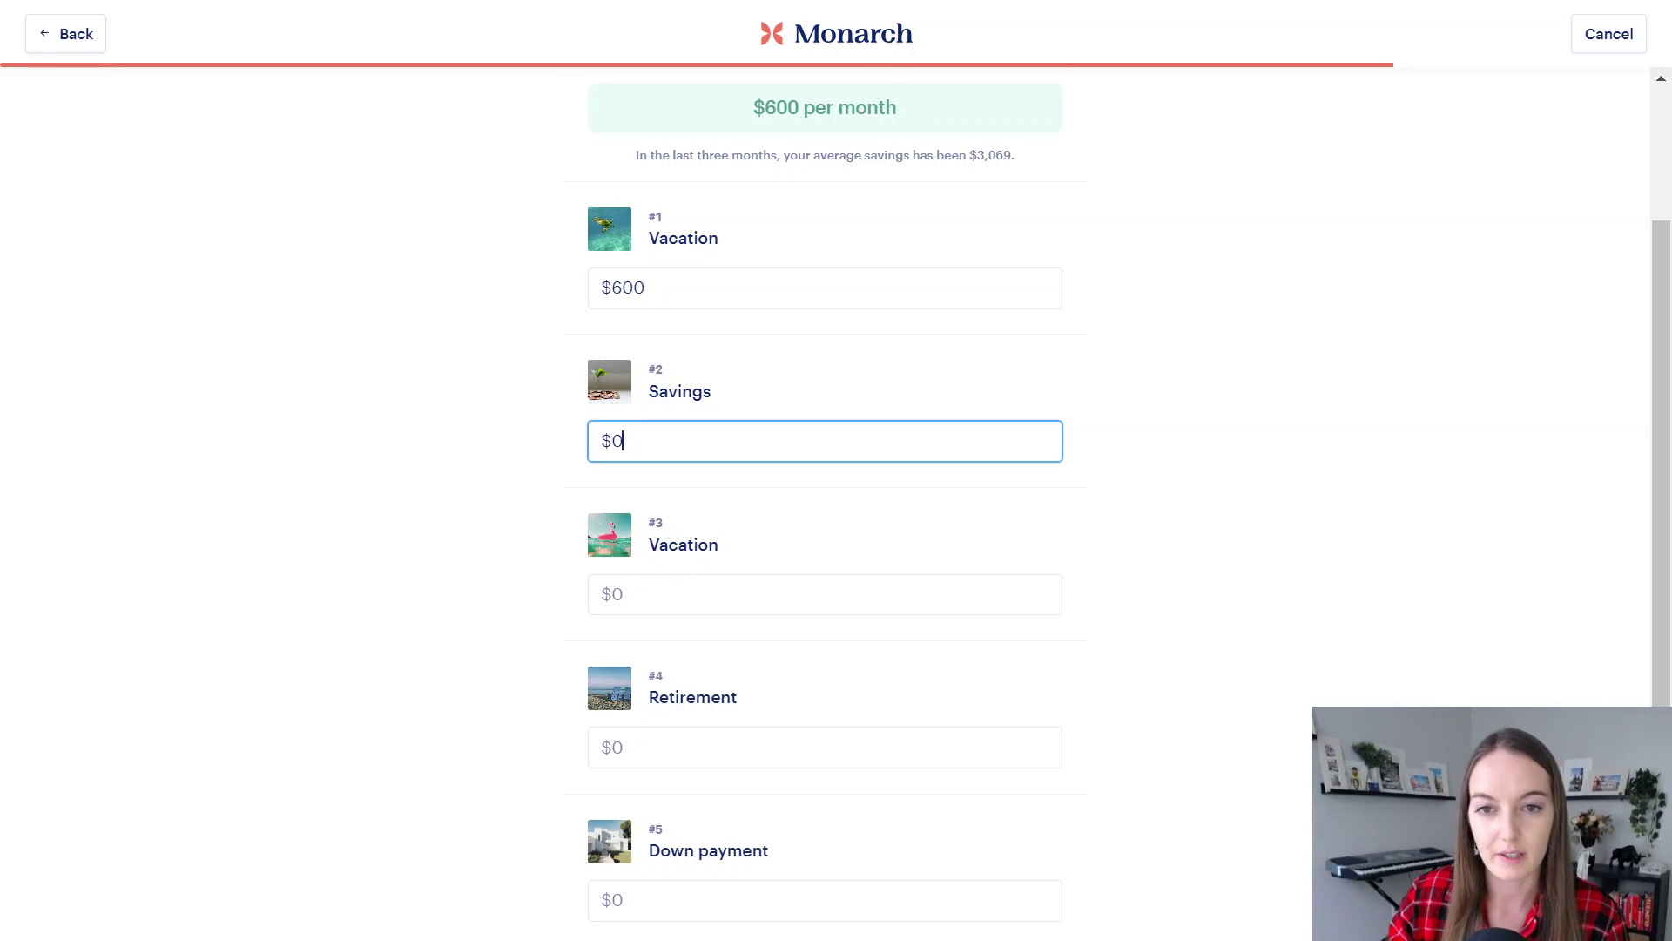
Finish the goal setup, leaving the remaining monthly allocations and the pre-paycheck Retirement contribution blank.
scroll(739, 590, "down", 2)
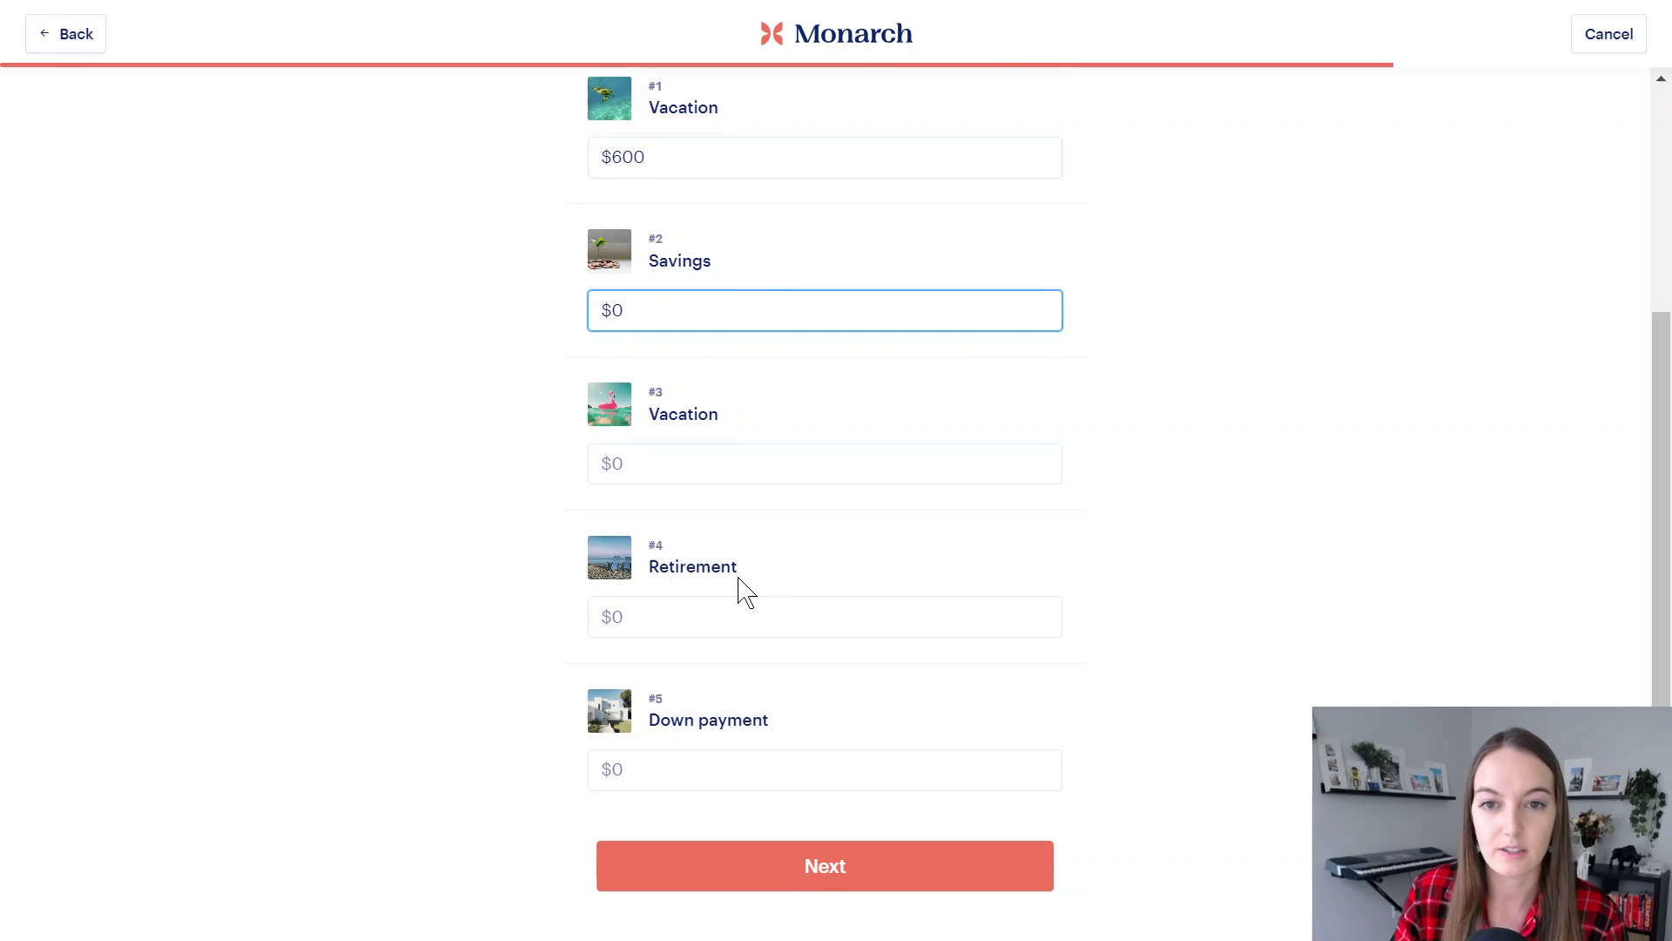
left_click(734, 858)
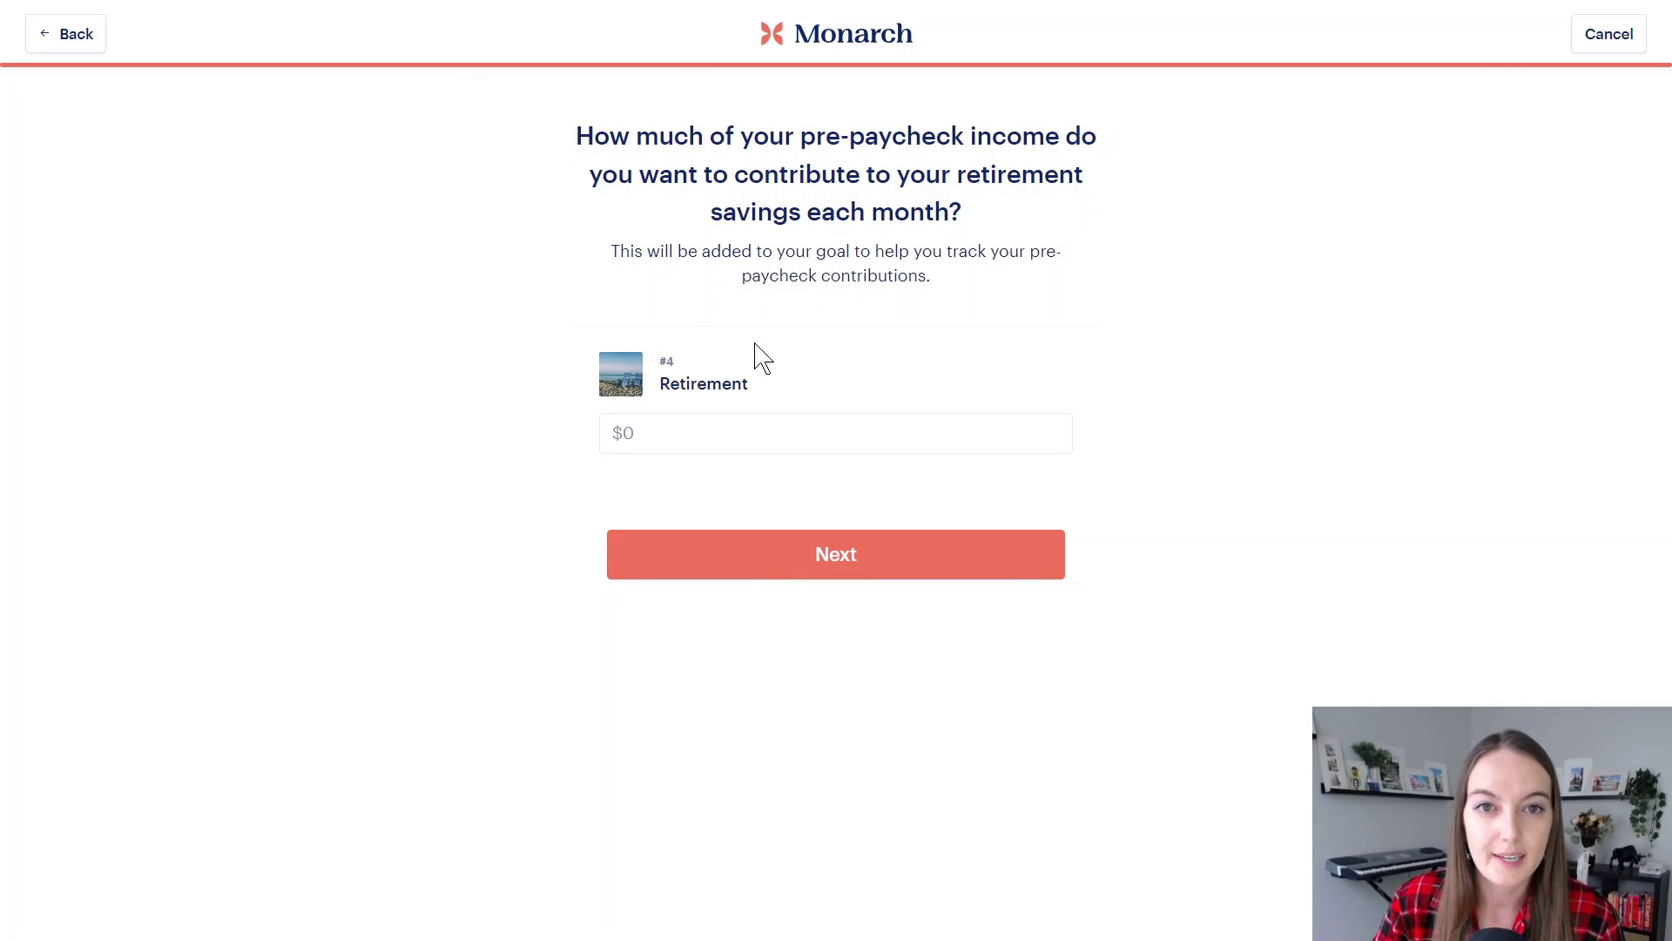
left_click(846, 581)
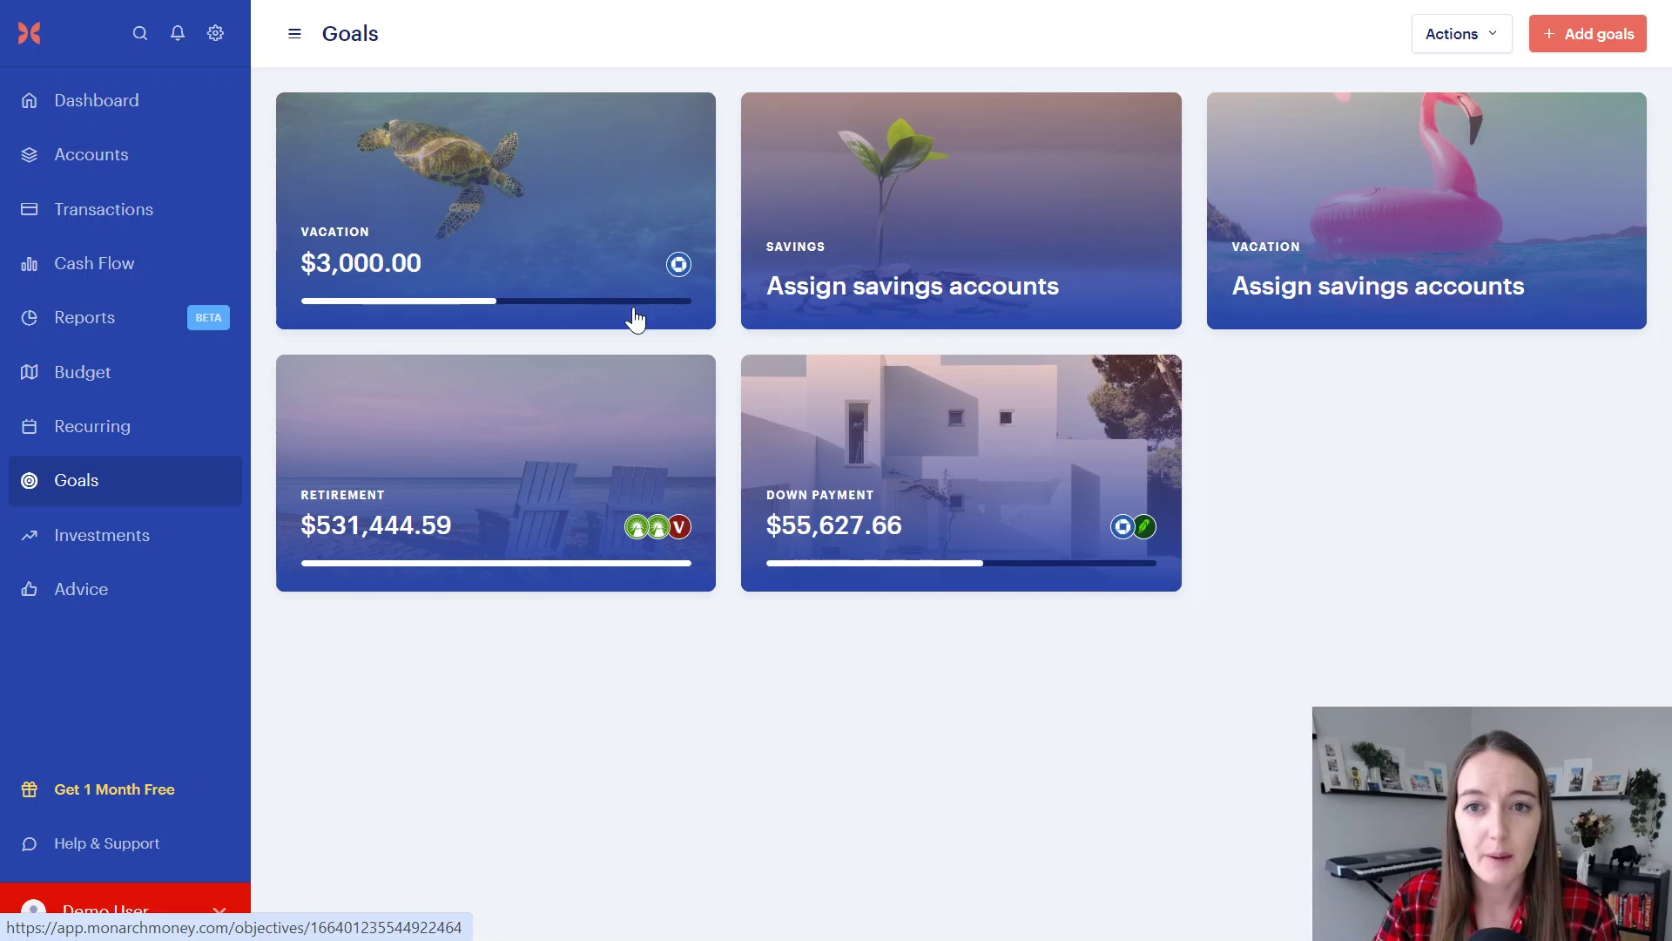
Examine the January 11 $600 debit transfer among the transactions, checking its account and available goal options, and close its details.
left_click(93, 220)
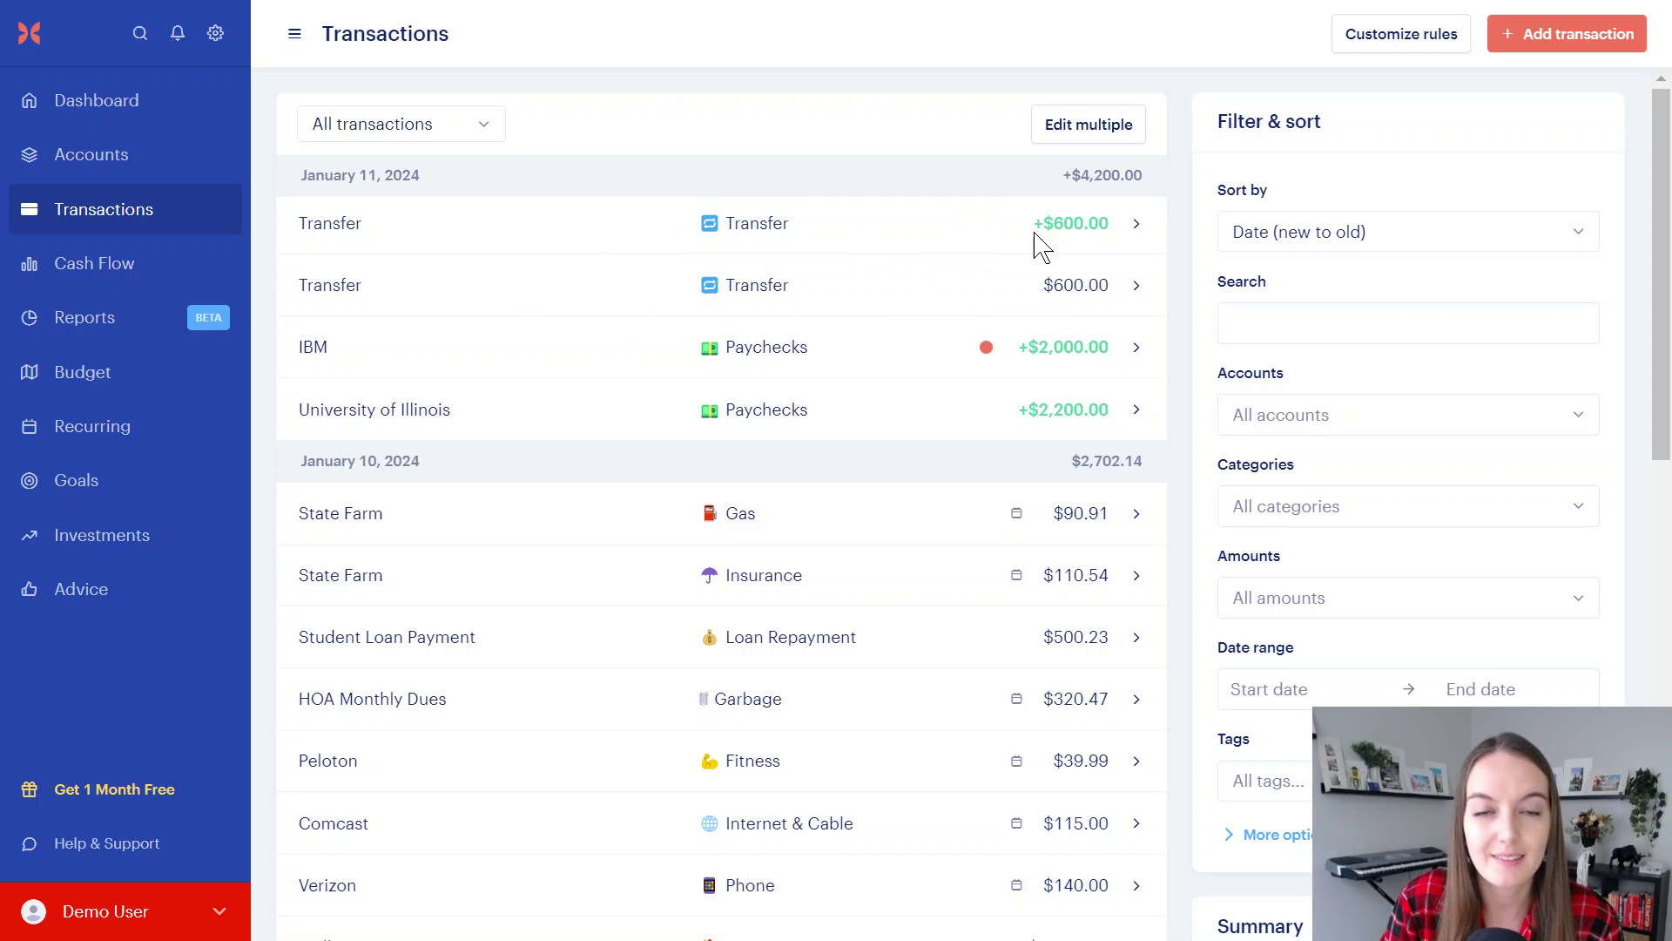
left_click(1136, 288)
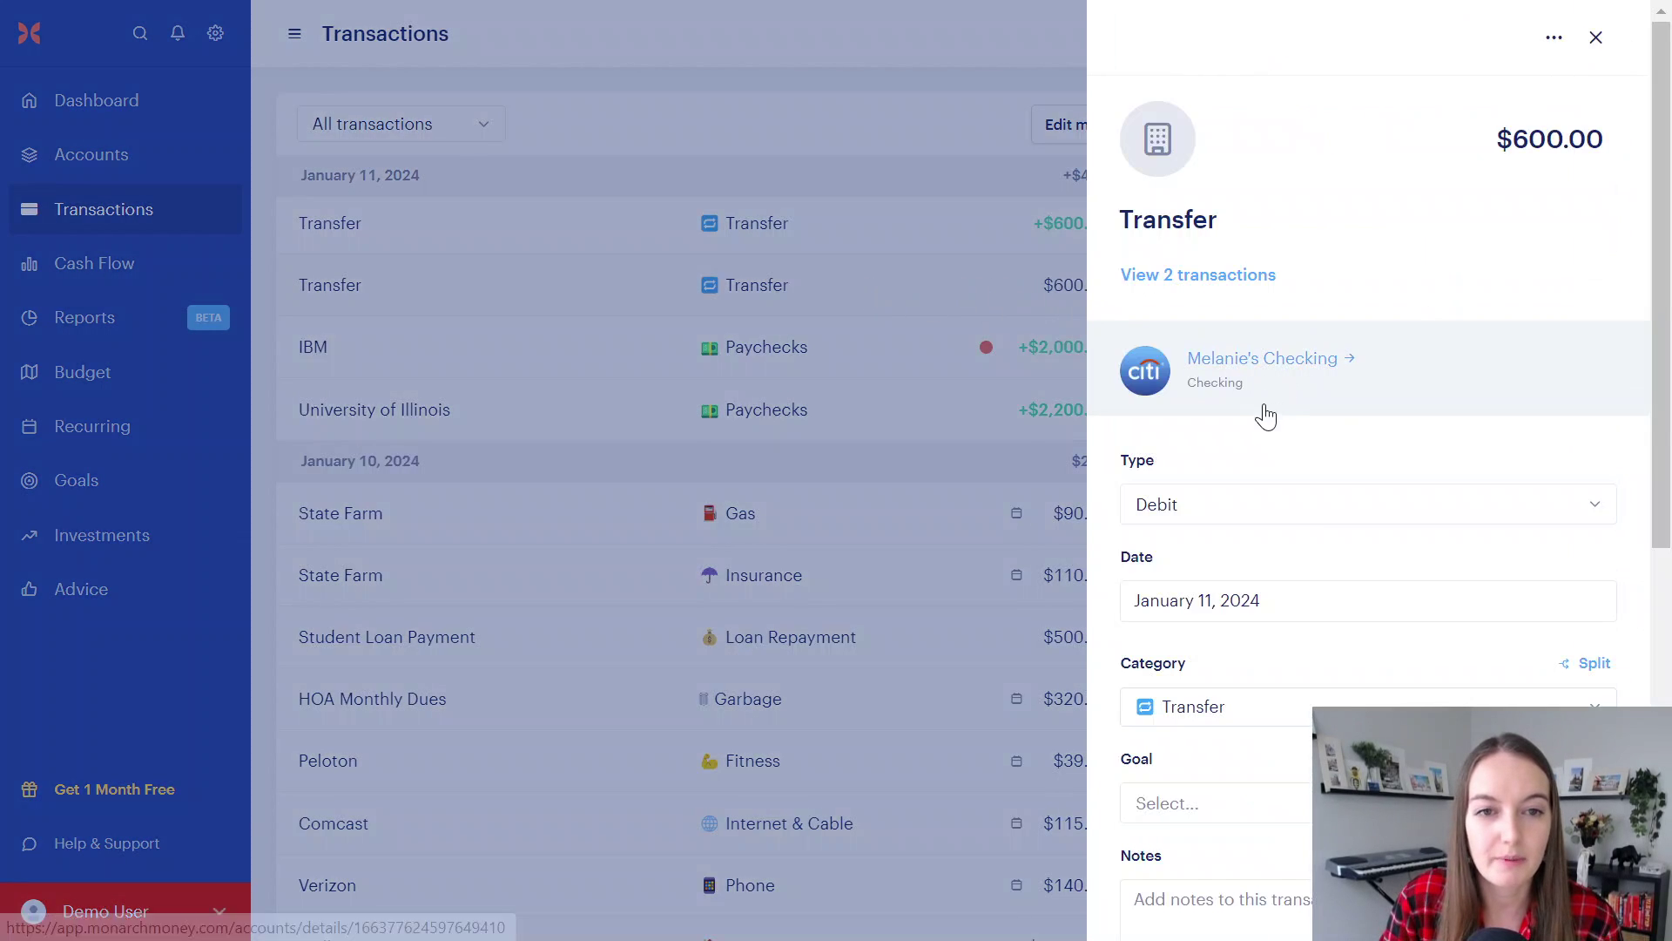
scroll(1262, 410, "down", 2)
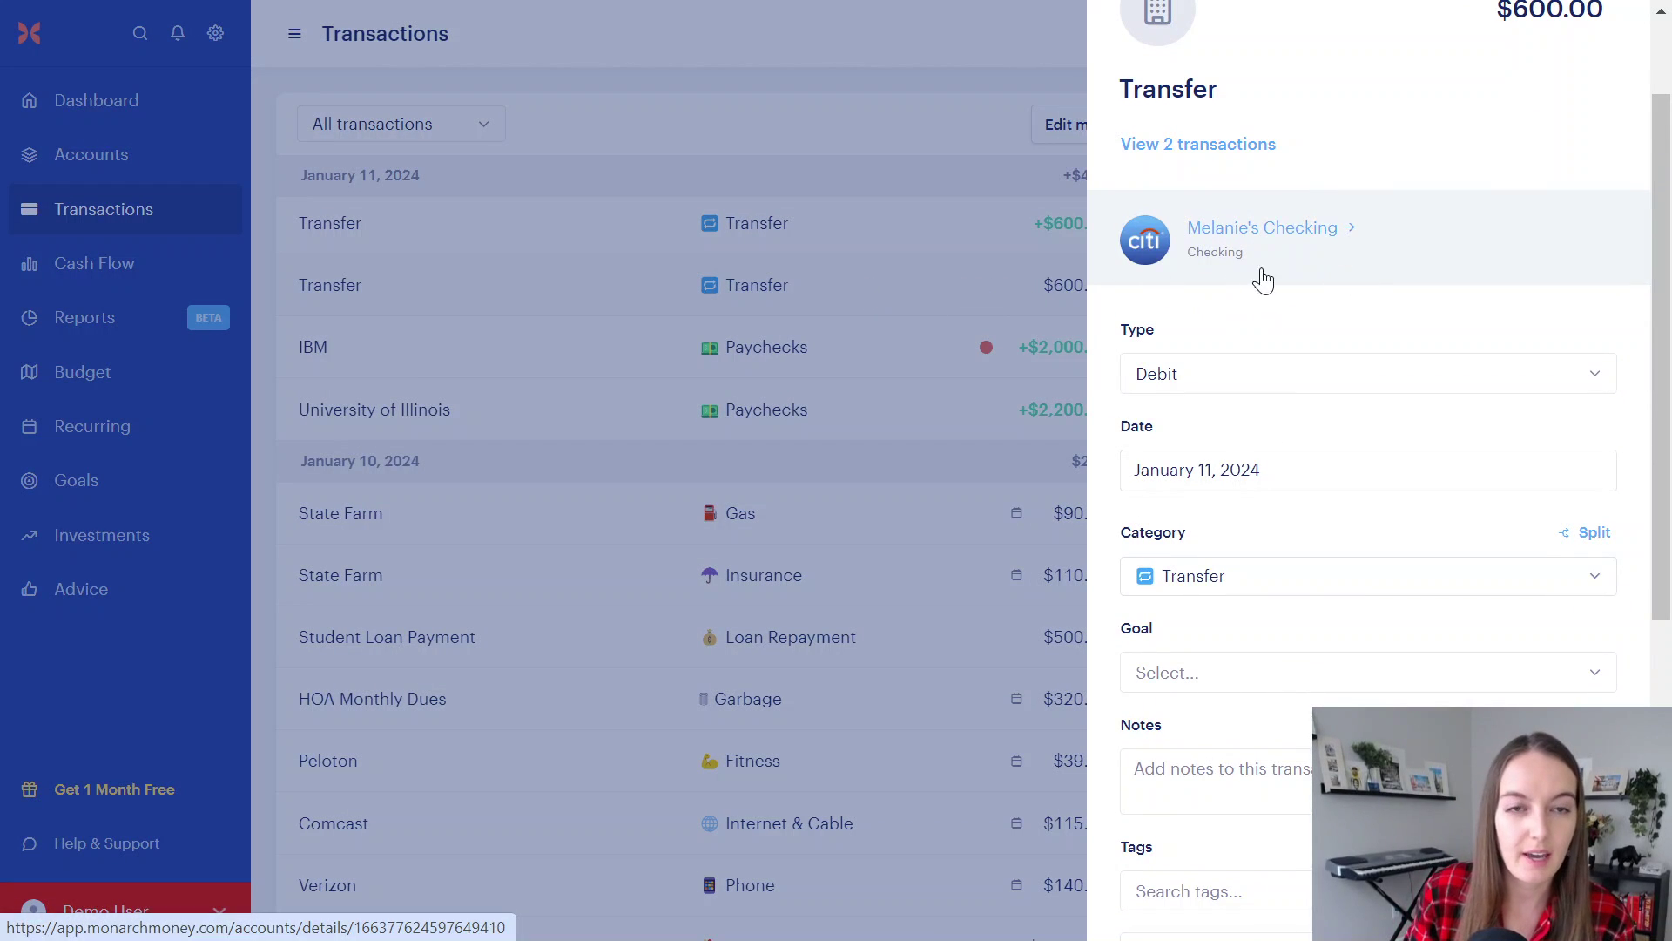
scroll(1290, 287, "up", 2)
scroll(1237, 418, "down", 4)
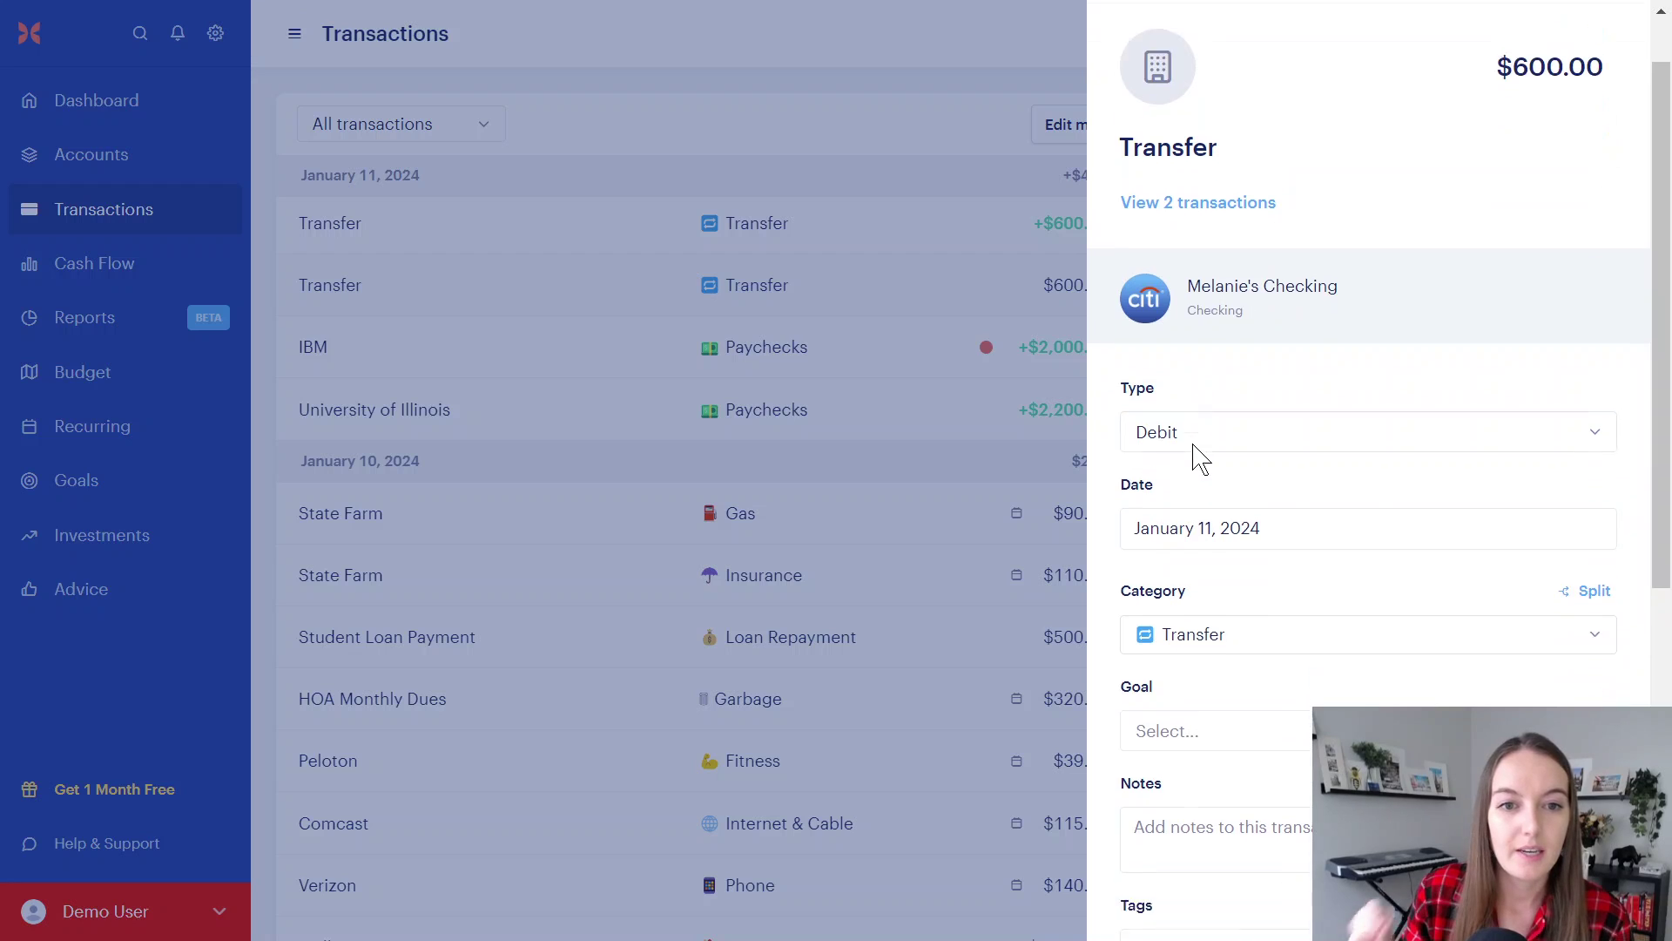
scroll(1205, 473, "up", 4)
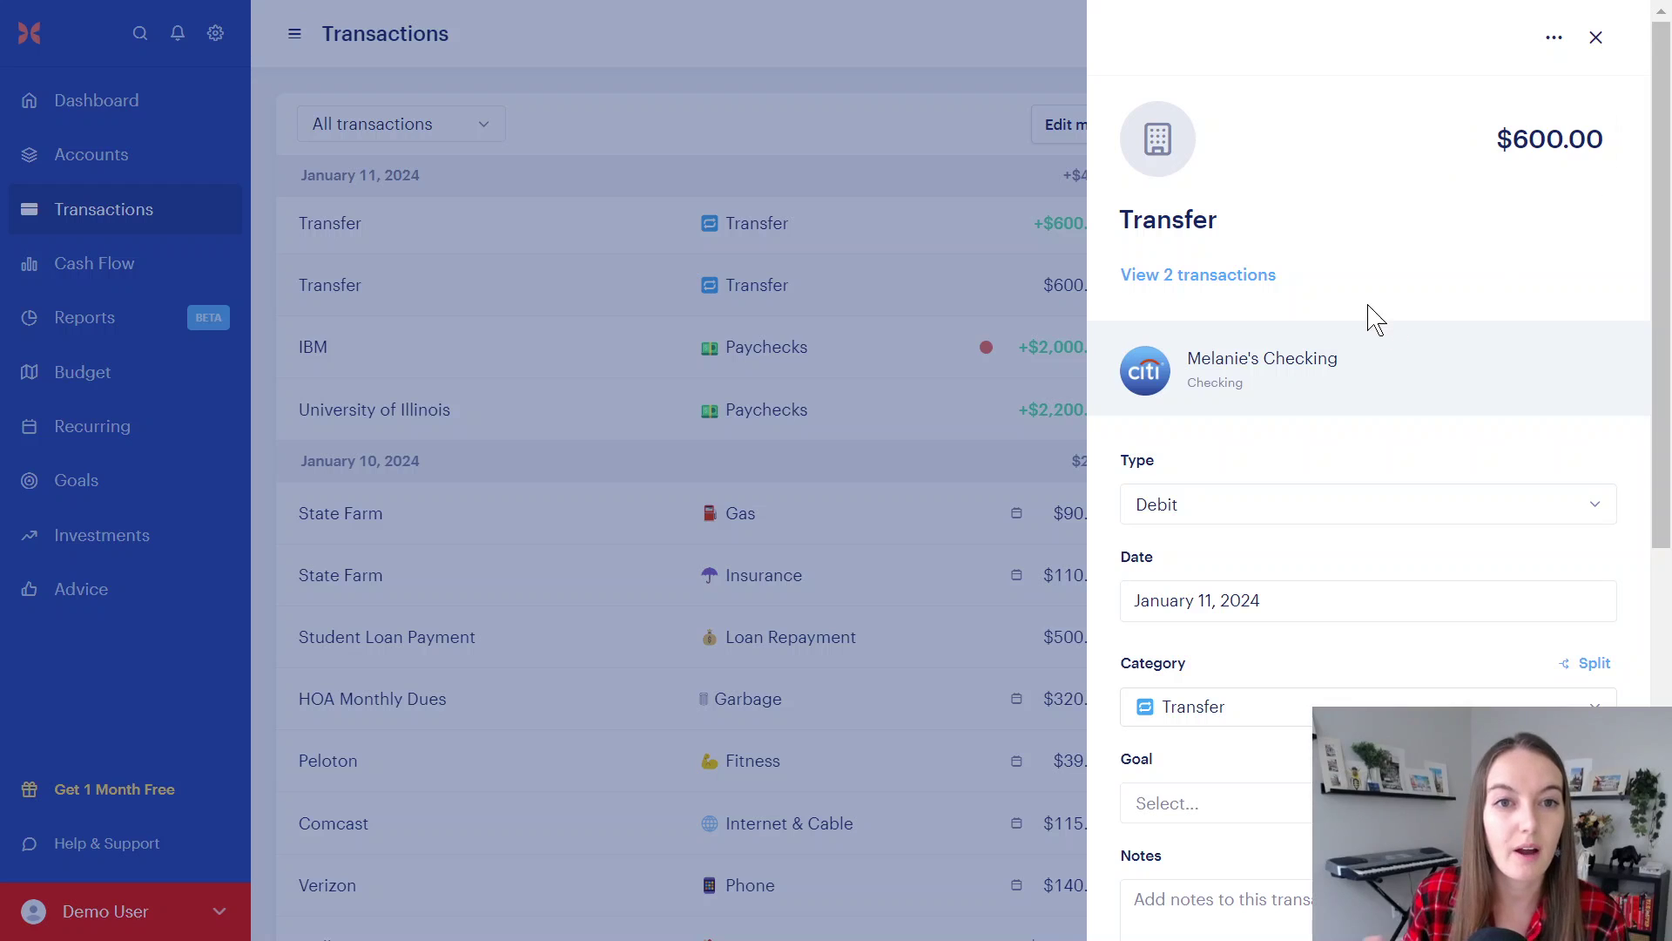
scroll(1367, 314, "down", 5)
left_click(1276, 427)
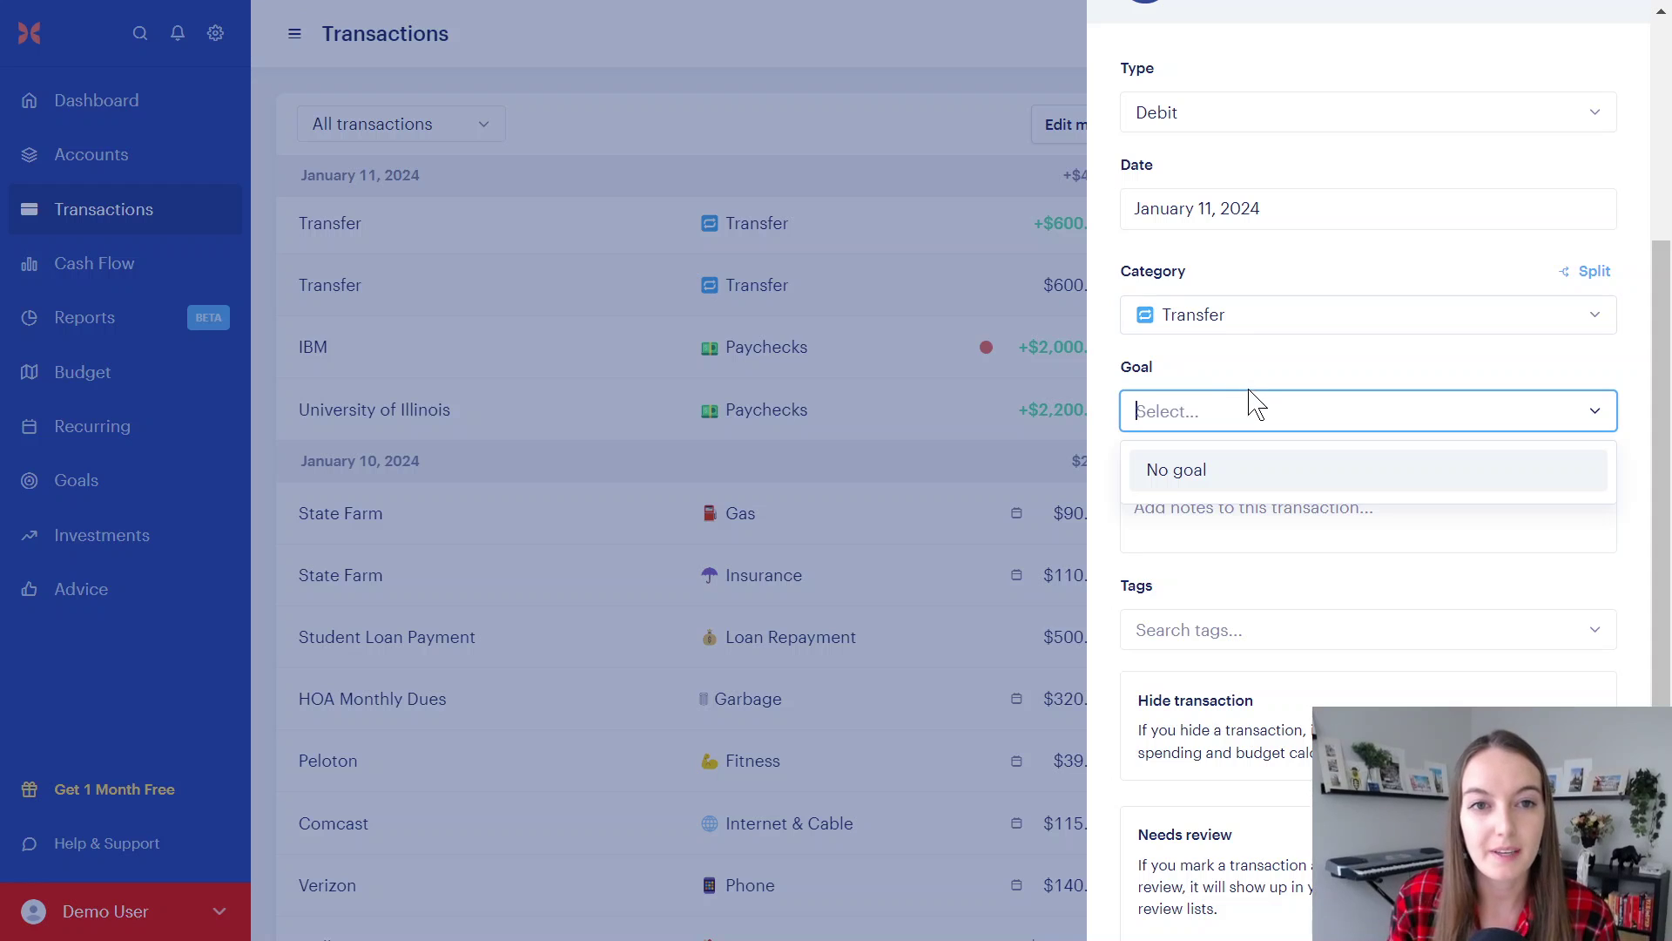
scroll(1254, 405, "up", 5)
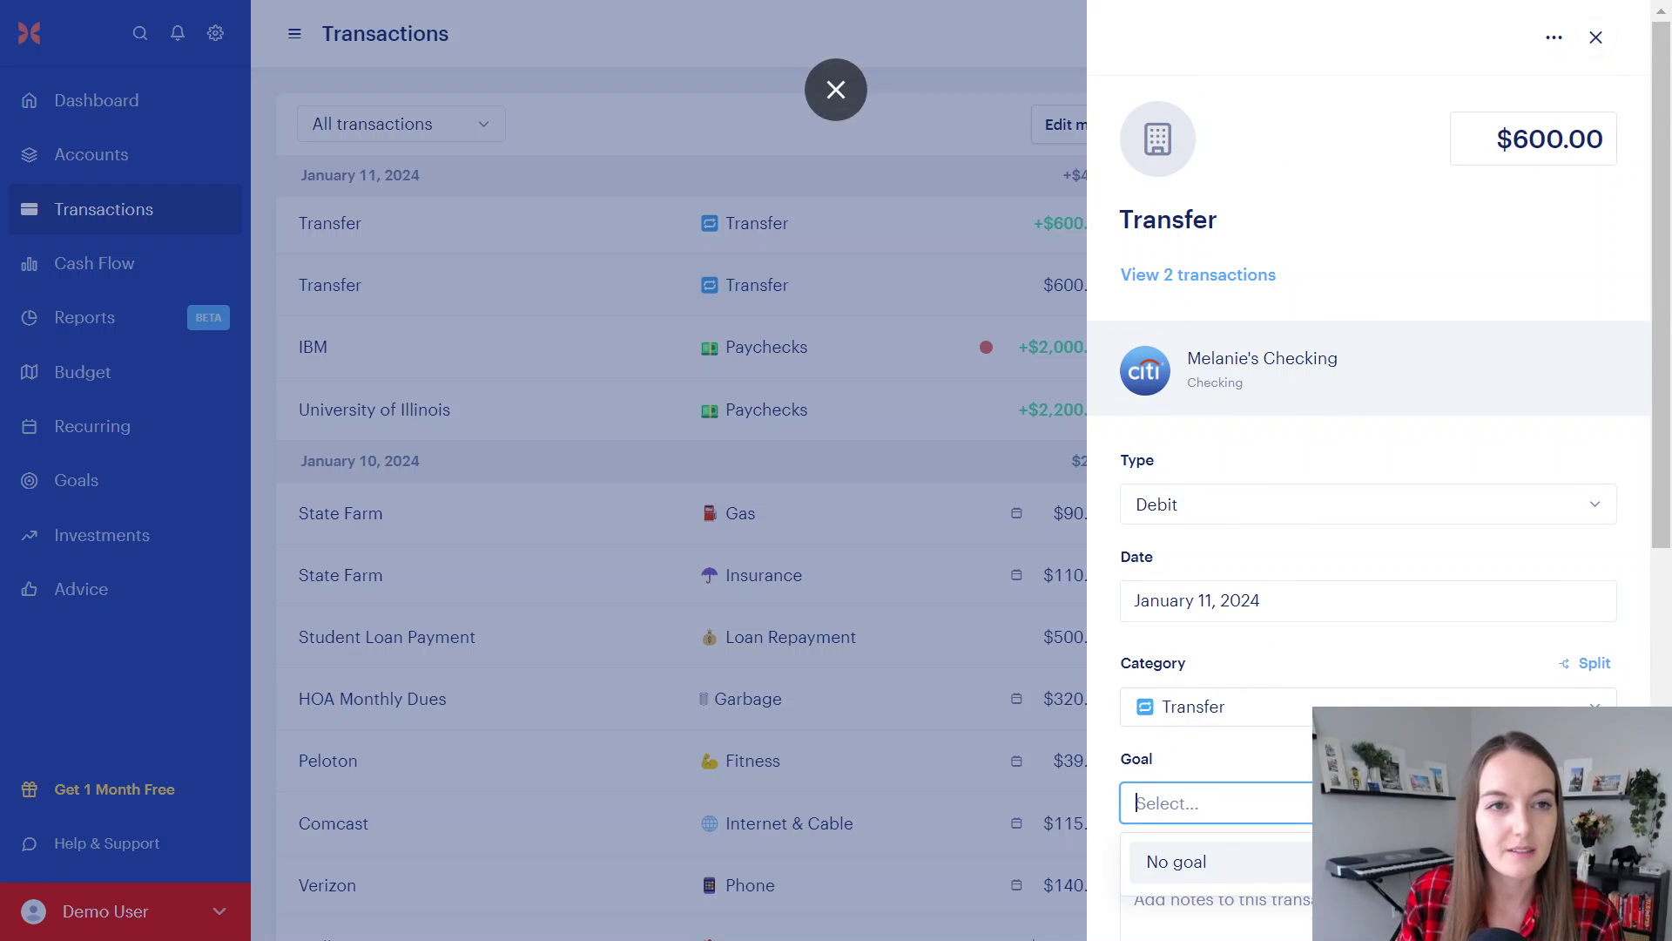
left_click(1598, 44)
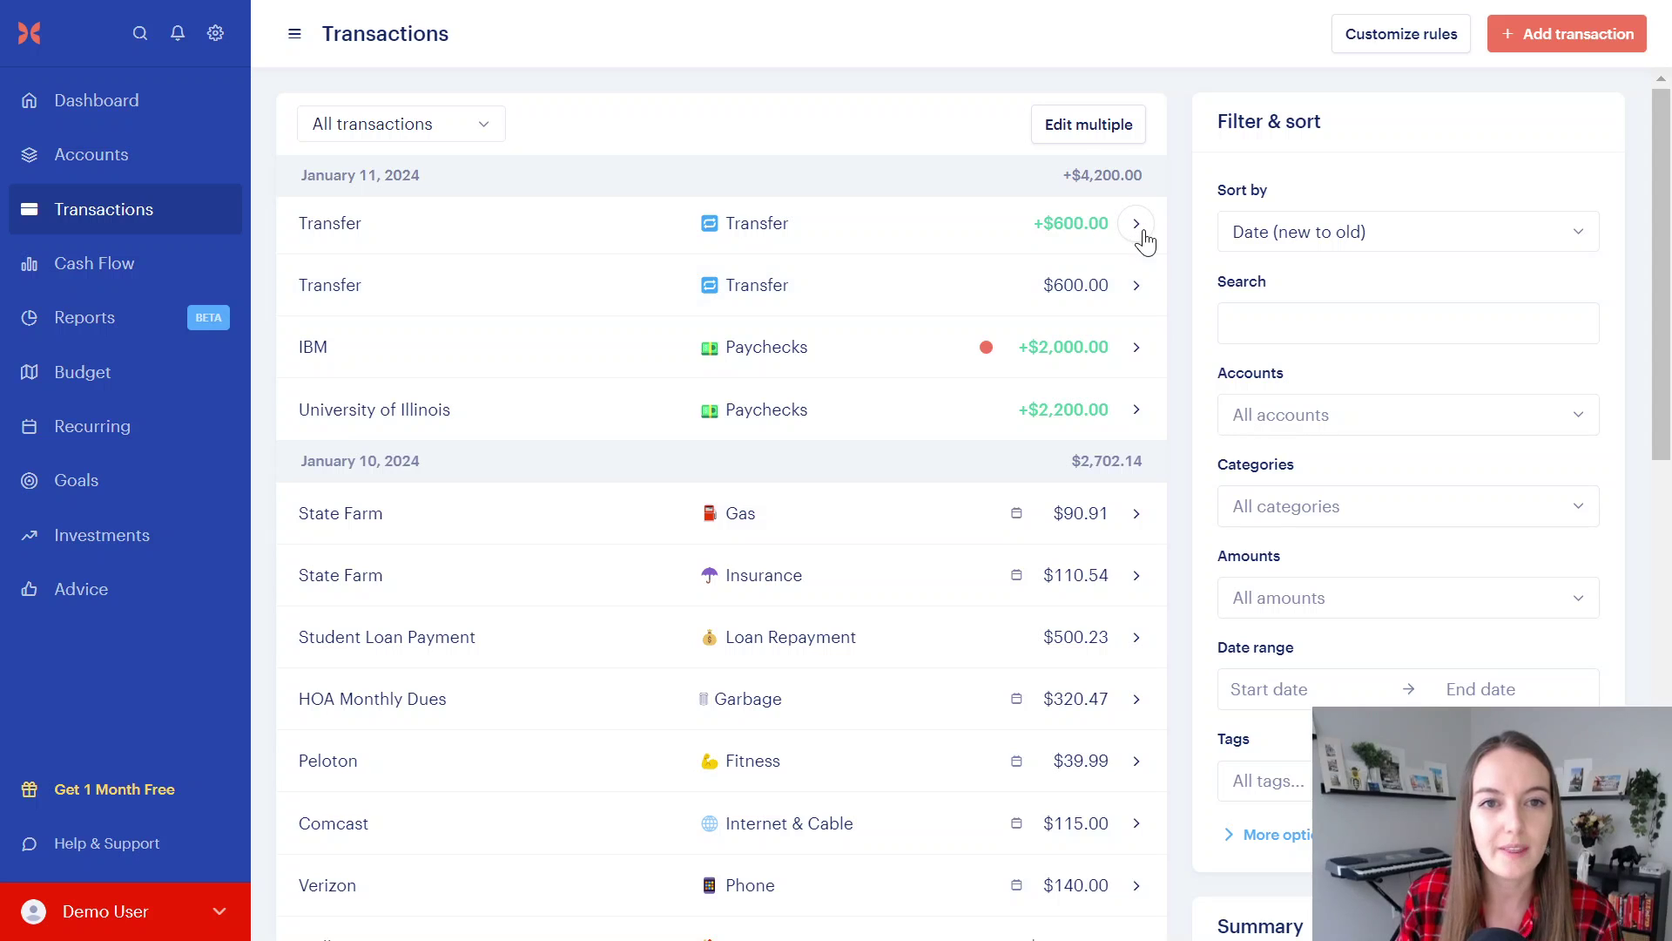
Assign the January 11 +$600 credit transfer in Joint Savings to the Vacation goal and close its details.
left_click(1141, 231)
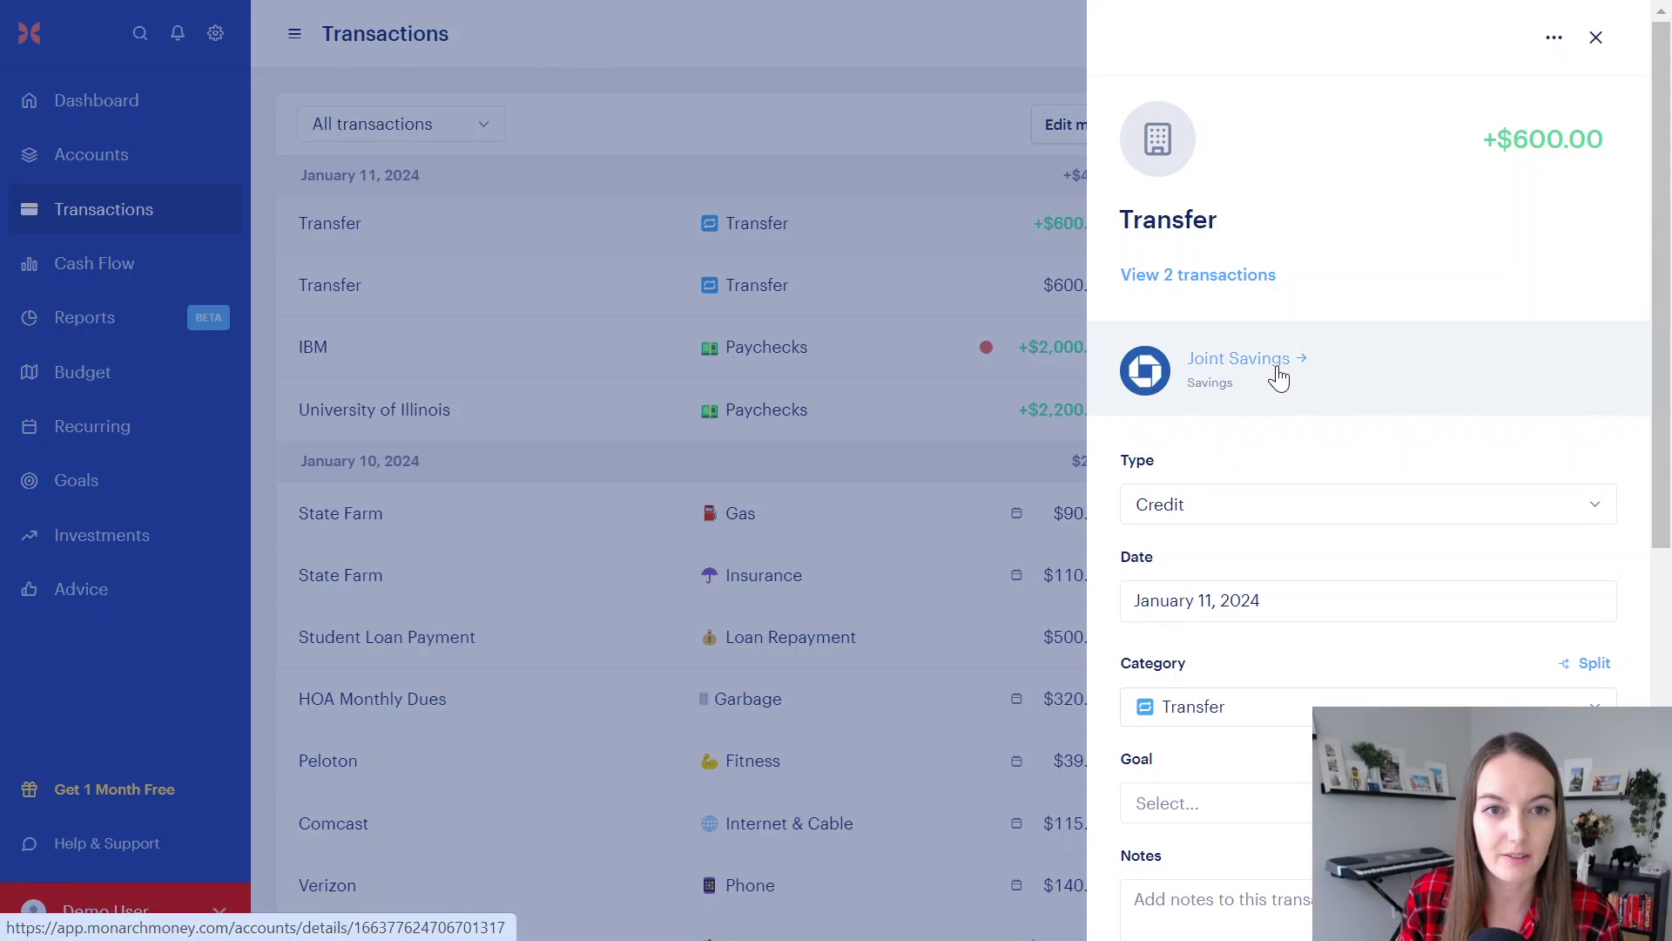
scroll(1268, 376, "down", 5)
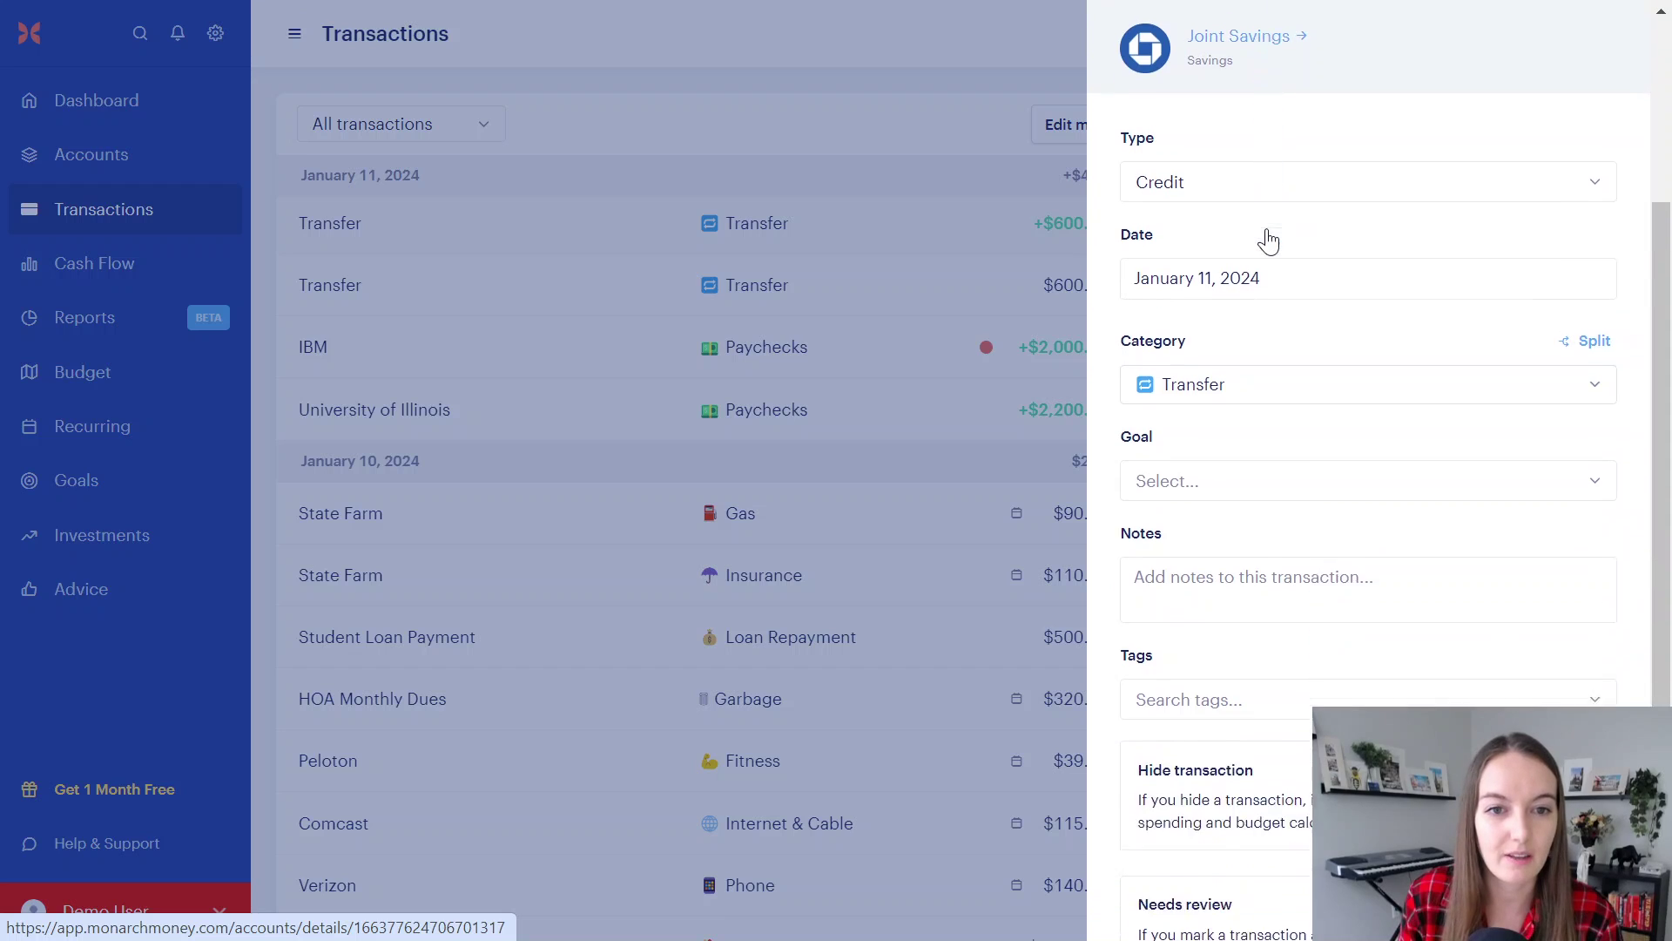
left_click(1255, 414)
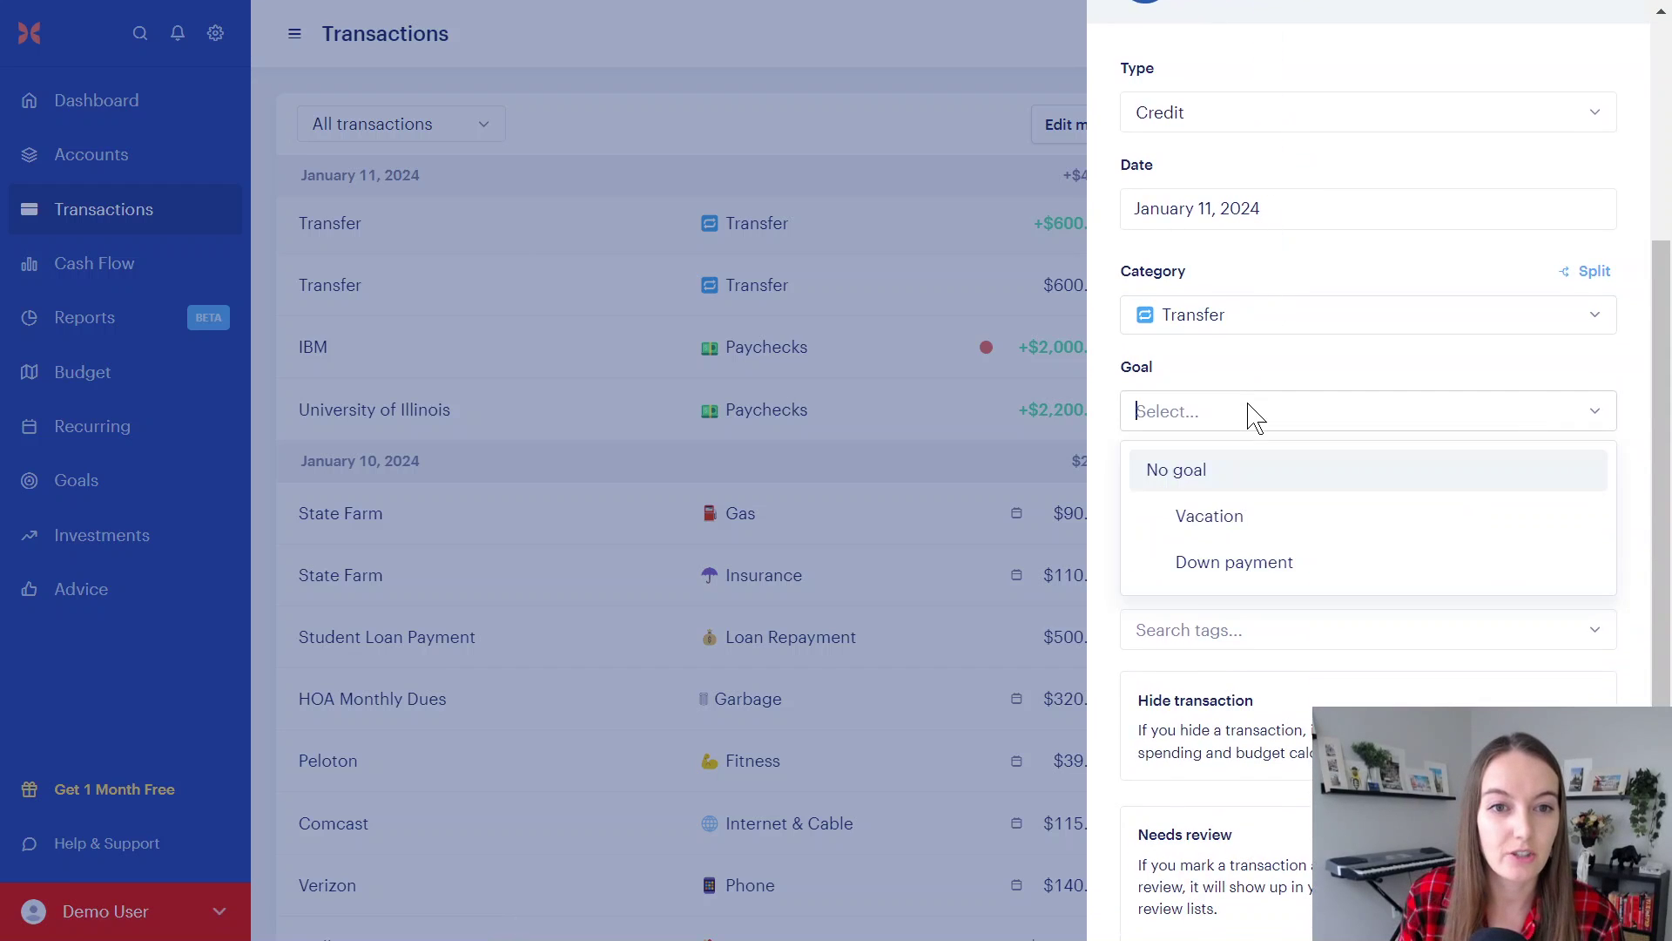
left_click(1230, 522)
scroll(1429, 373, "up", 5)
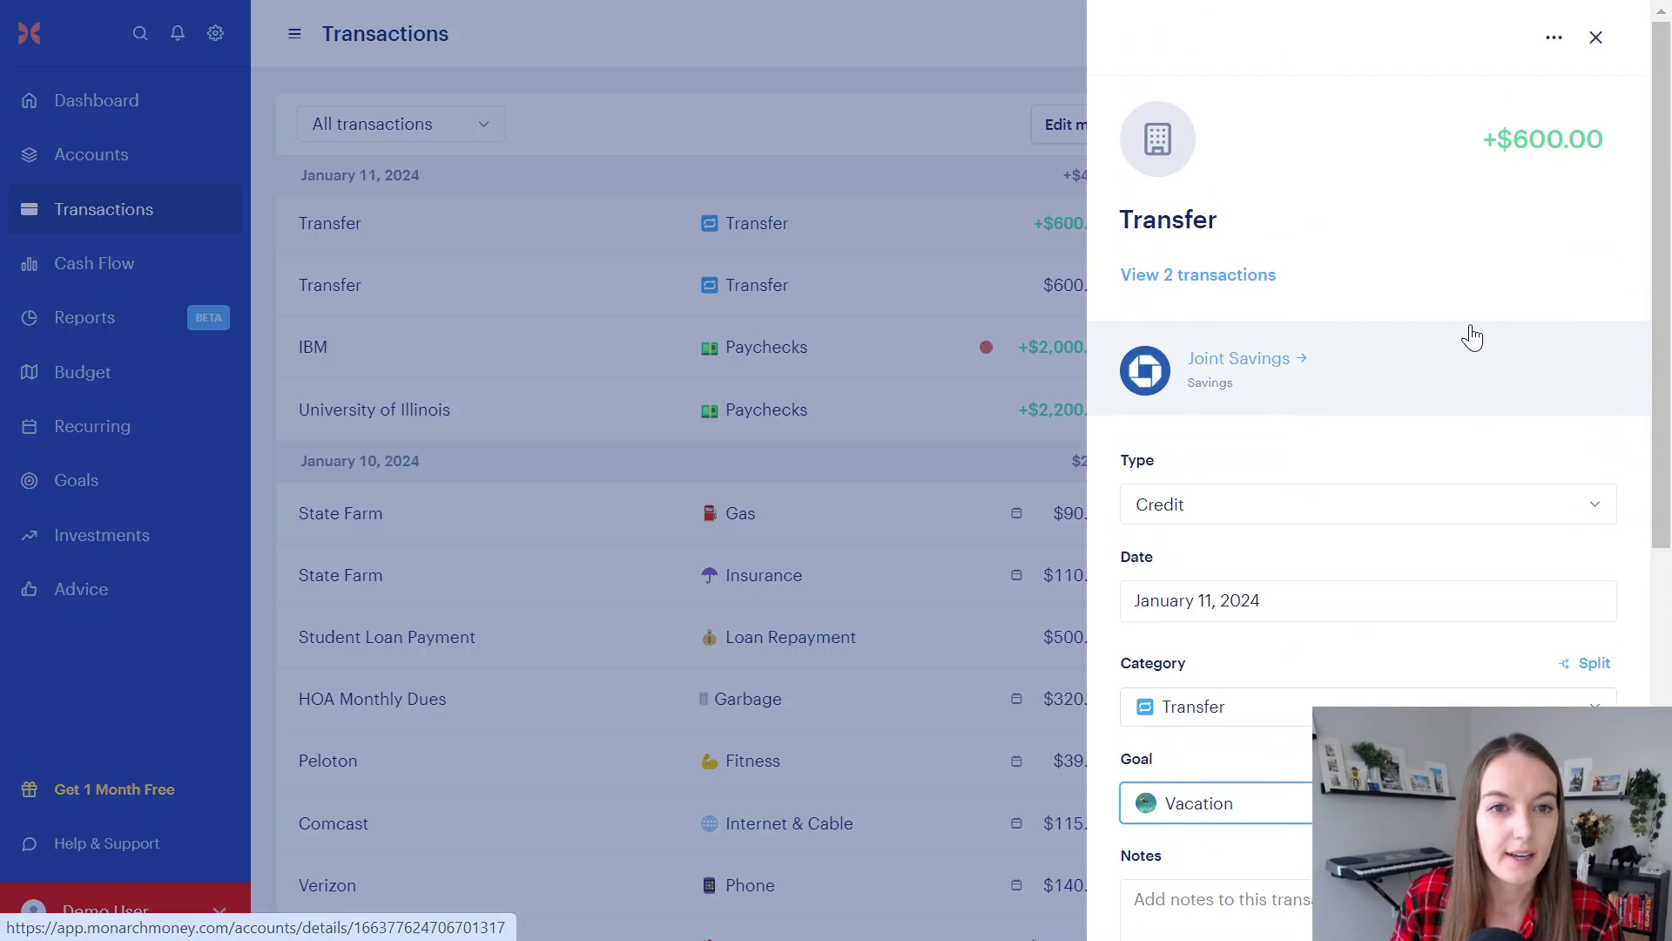
scroll(1472, 337, "down", 3)
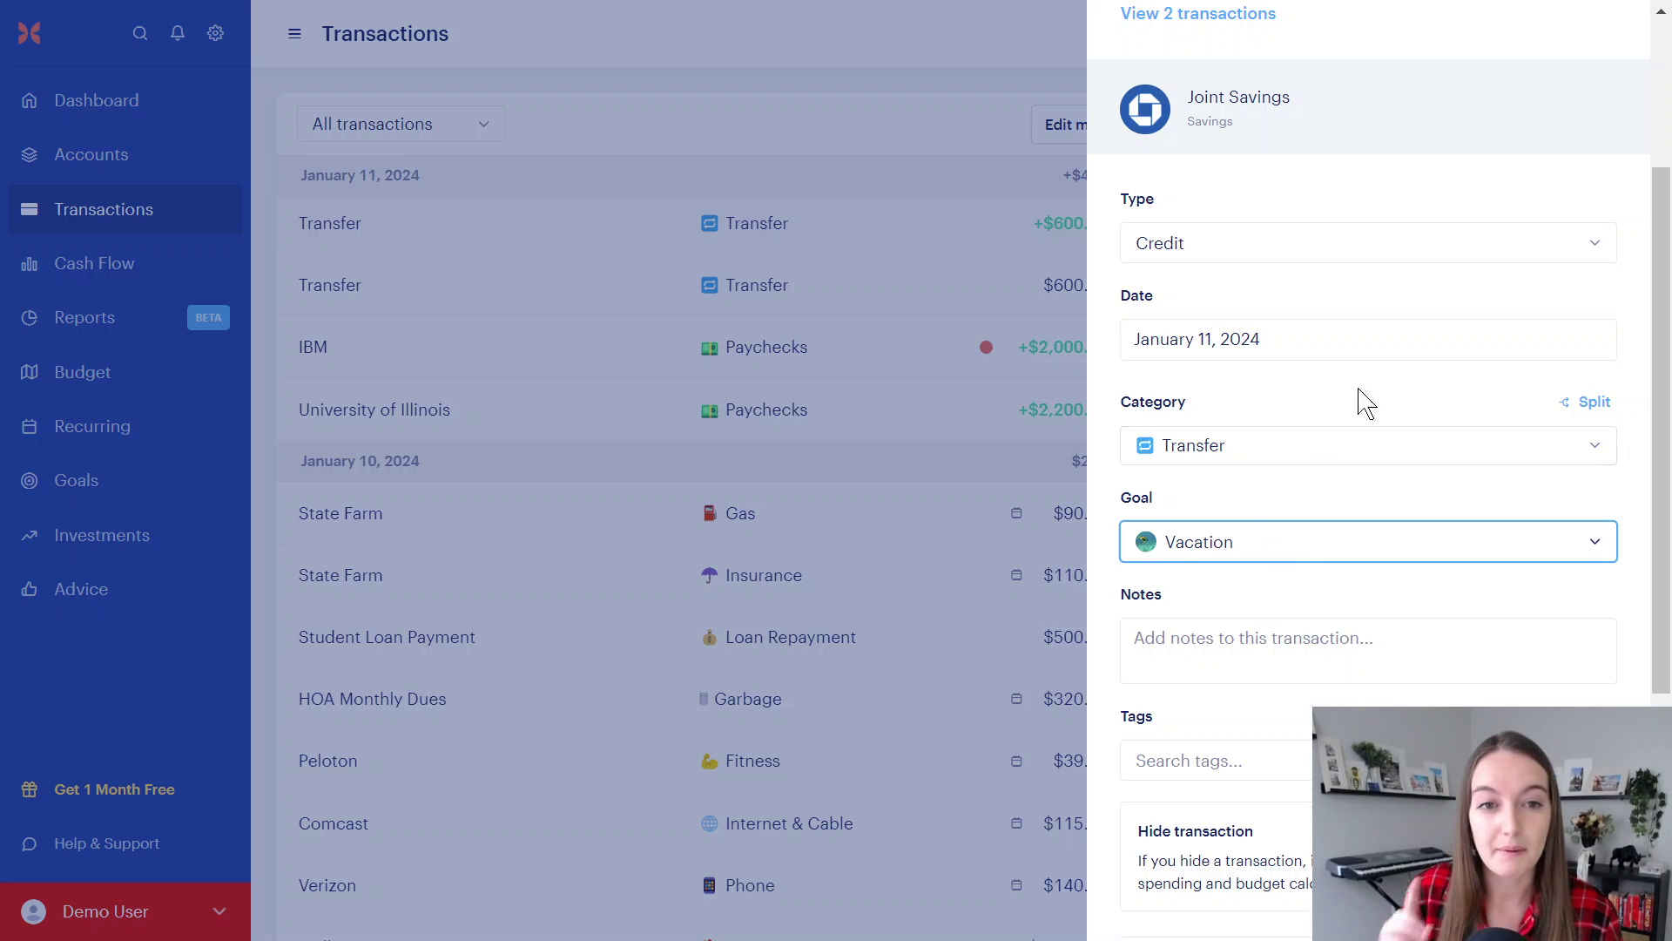
scroll(1367, 403, "up", 5)
left_click(1601, 36)
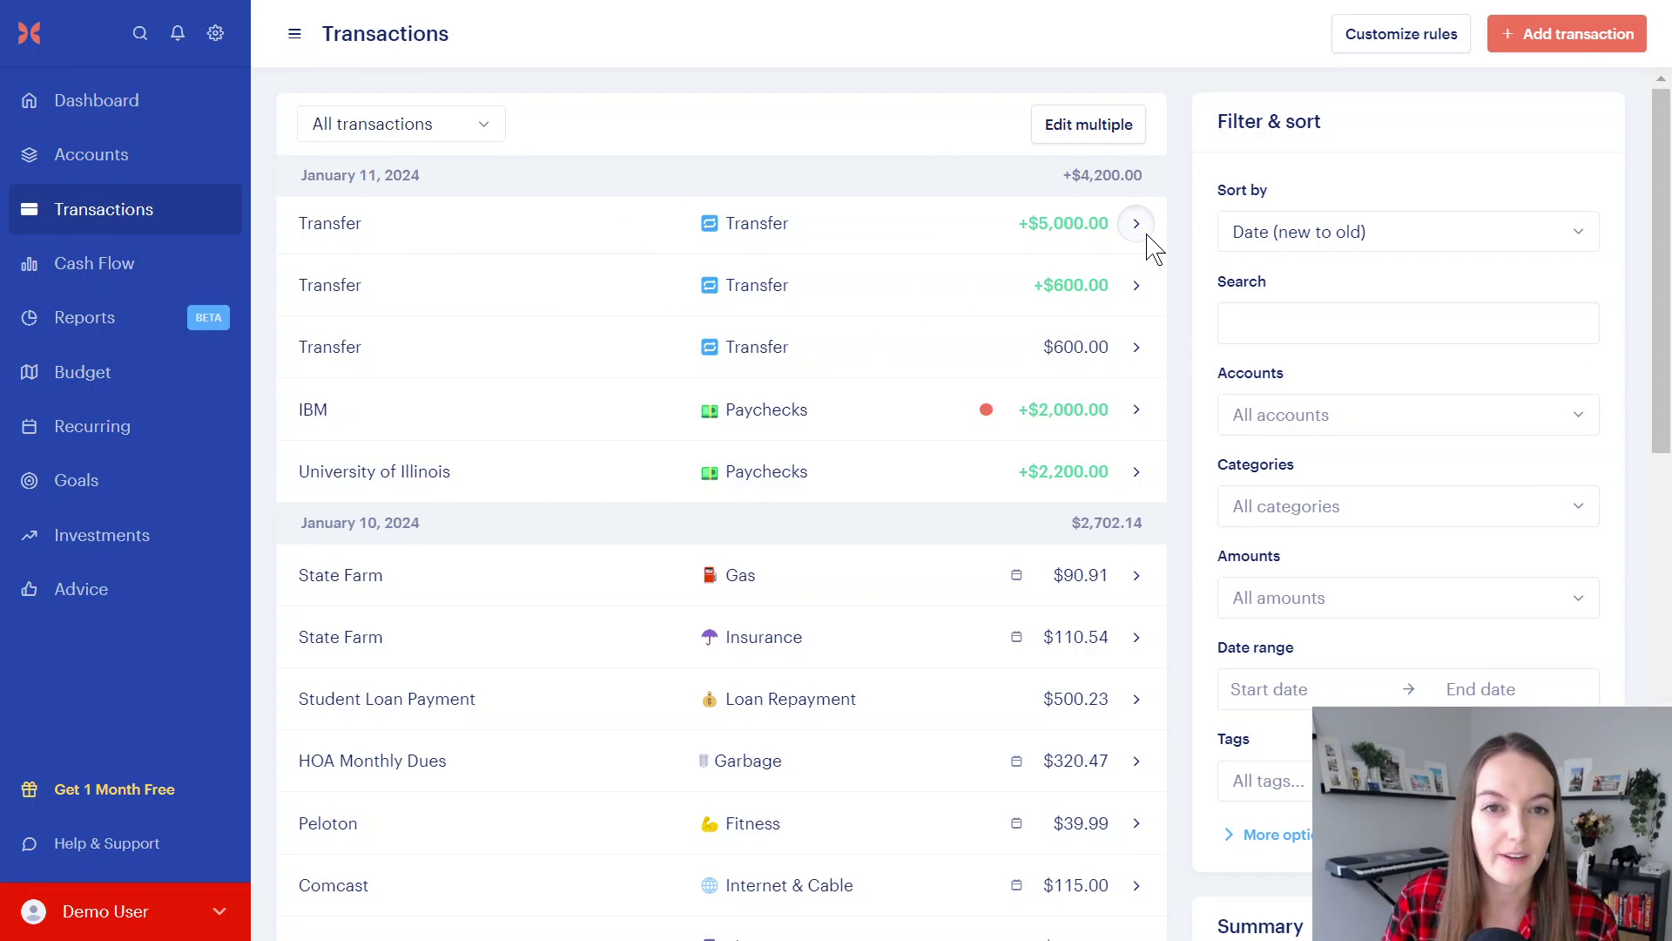
Check the goal options of the +$5,000 Joint Savings transfer without choosing one, and return to the goals overview.
left_click(1147, 235)
scroll(1332, 460, "down", 5)
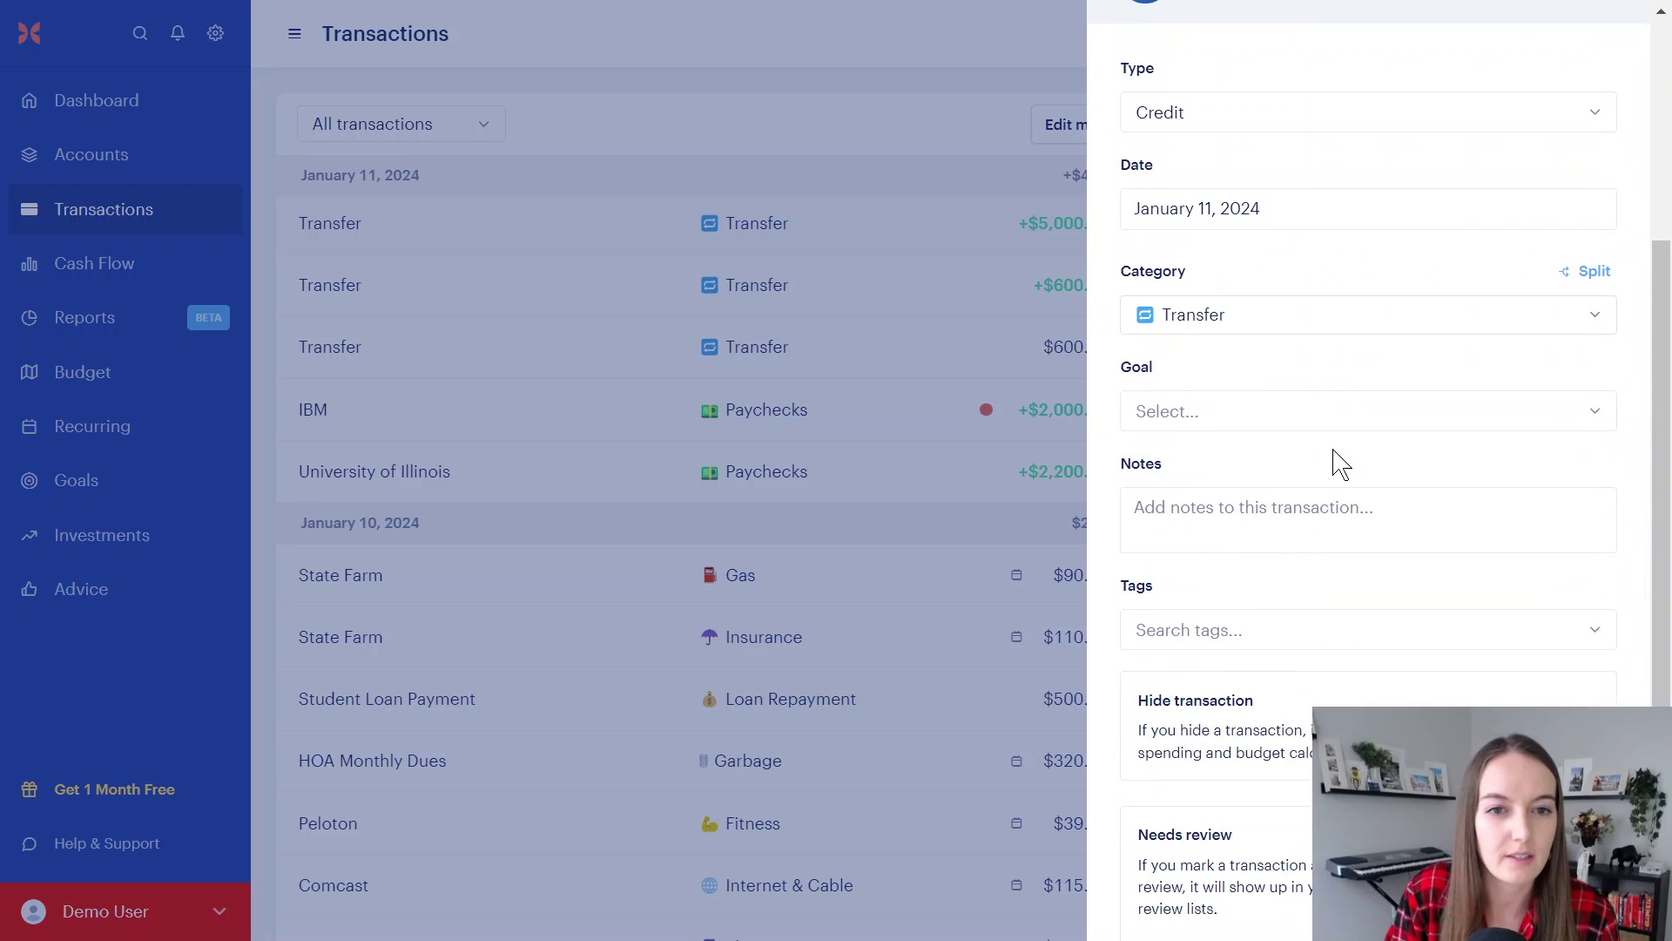
left_click(1233, 418)
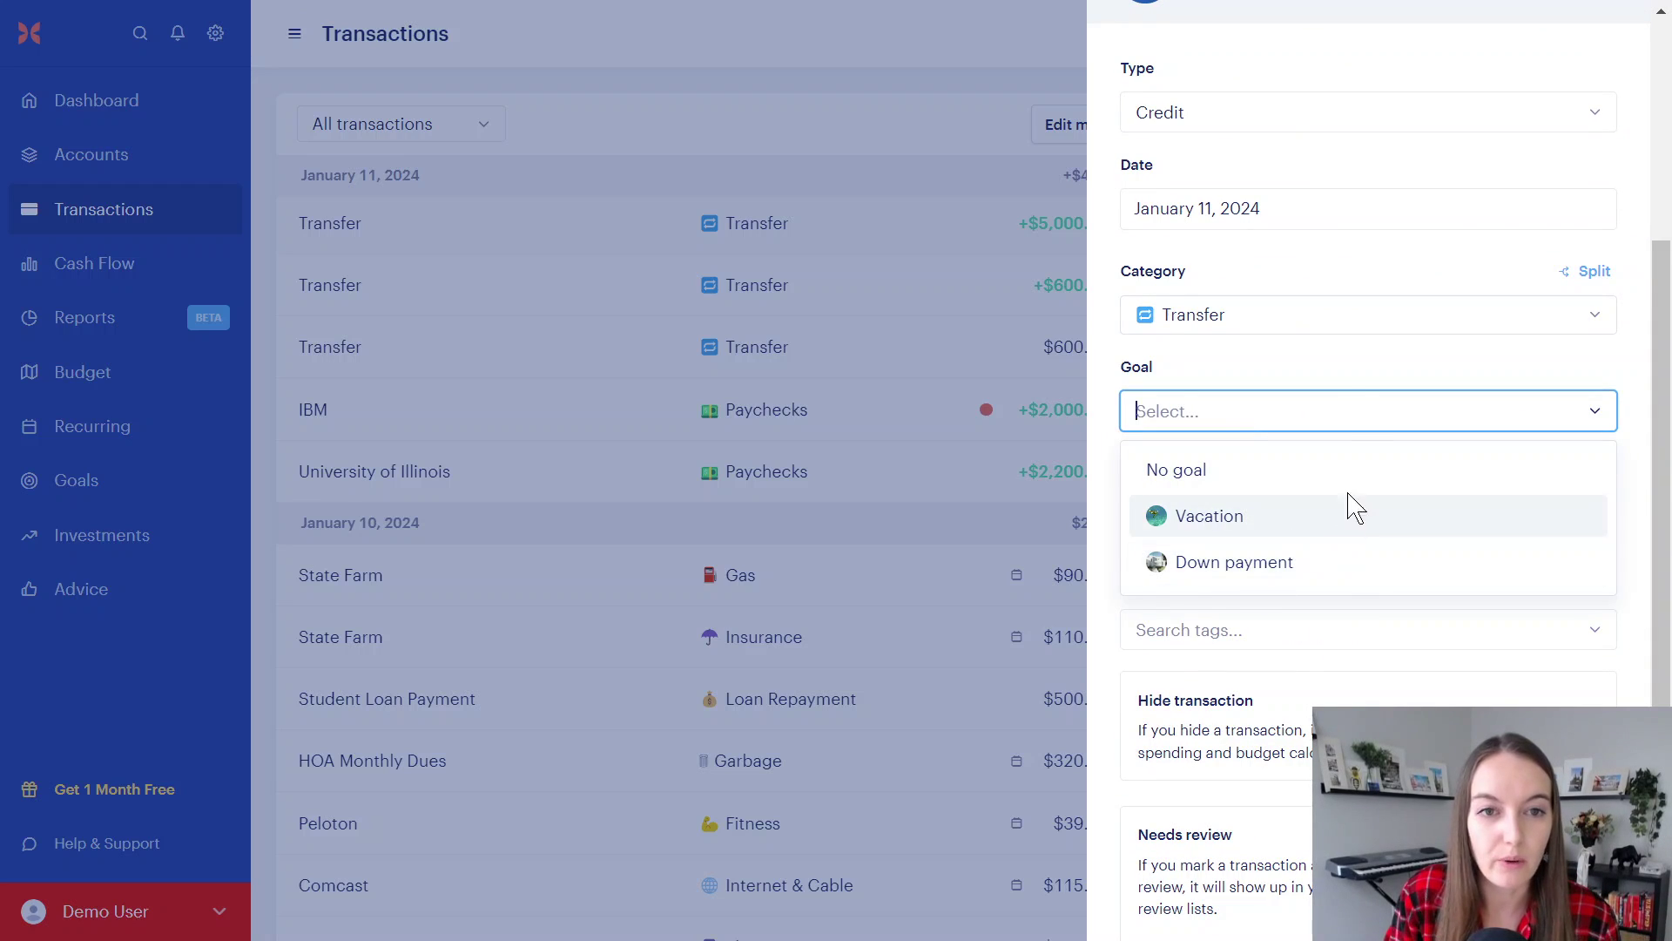
left_click(1309, 369)
scroll(1392, 452, "up", 5)
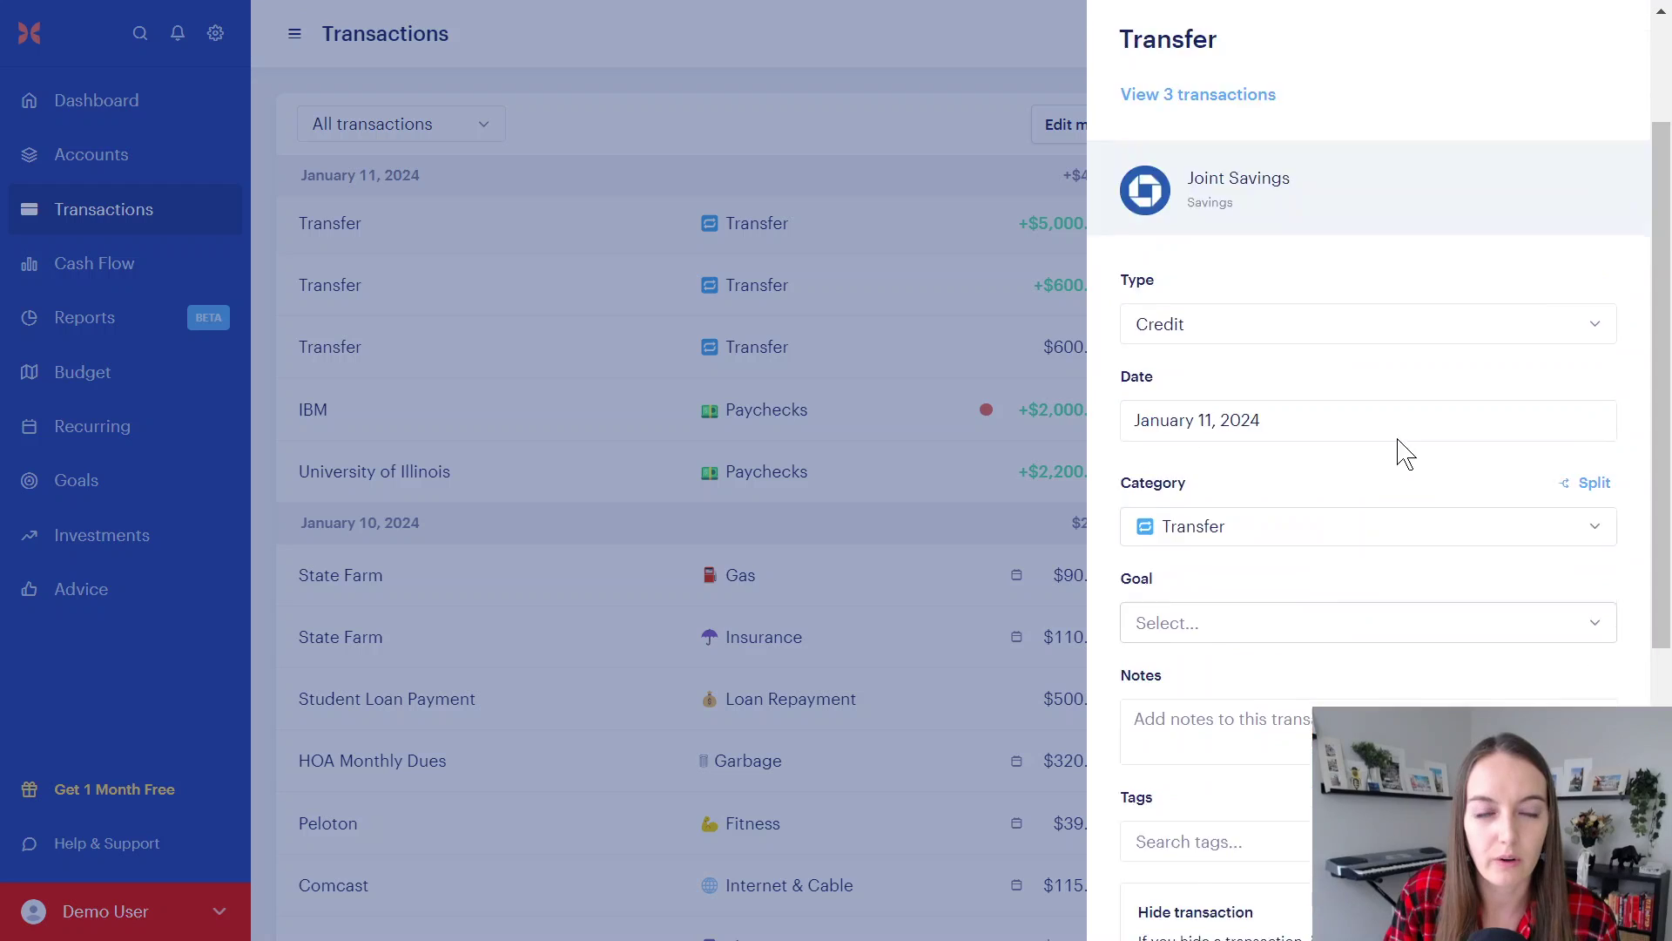
left_click(1597, 35)
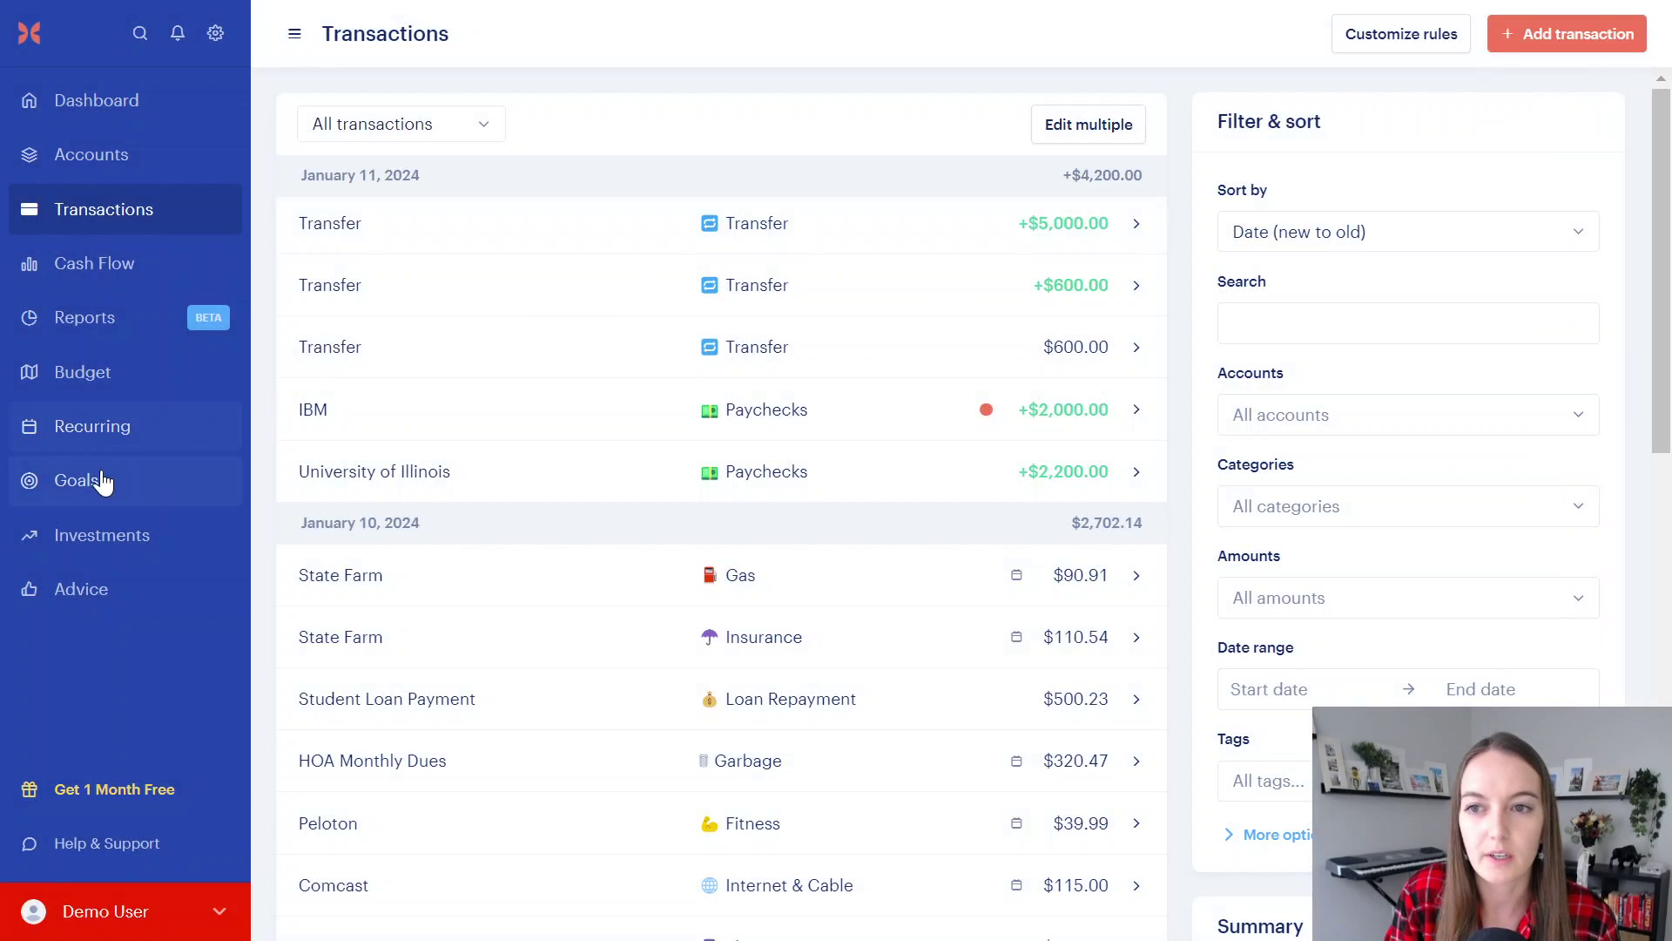
left_click(101, 481)
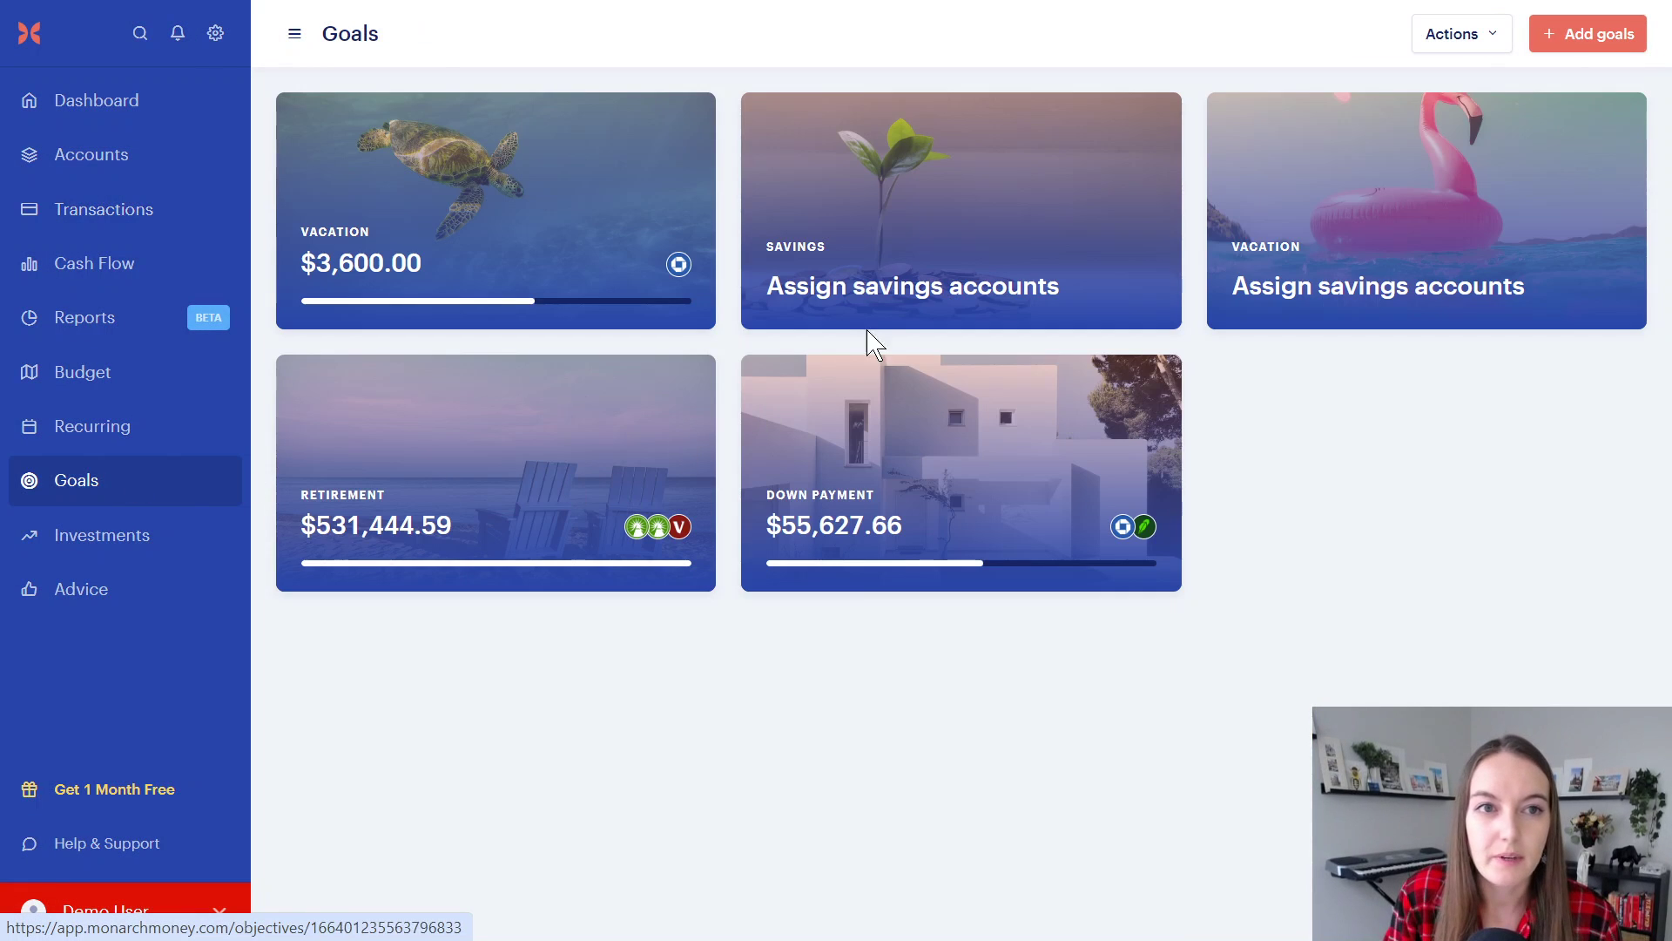
Open the account assignments for the goals and review which accounts track each goal.
left_click(1478, 50)
left_click(1434, 94)
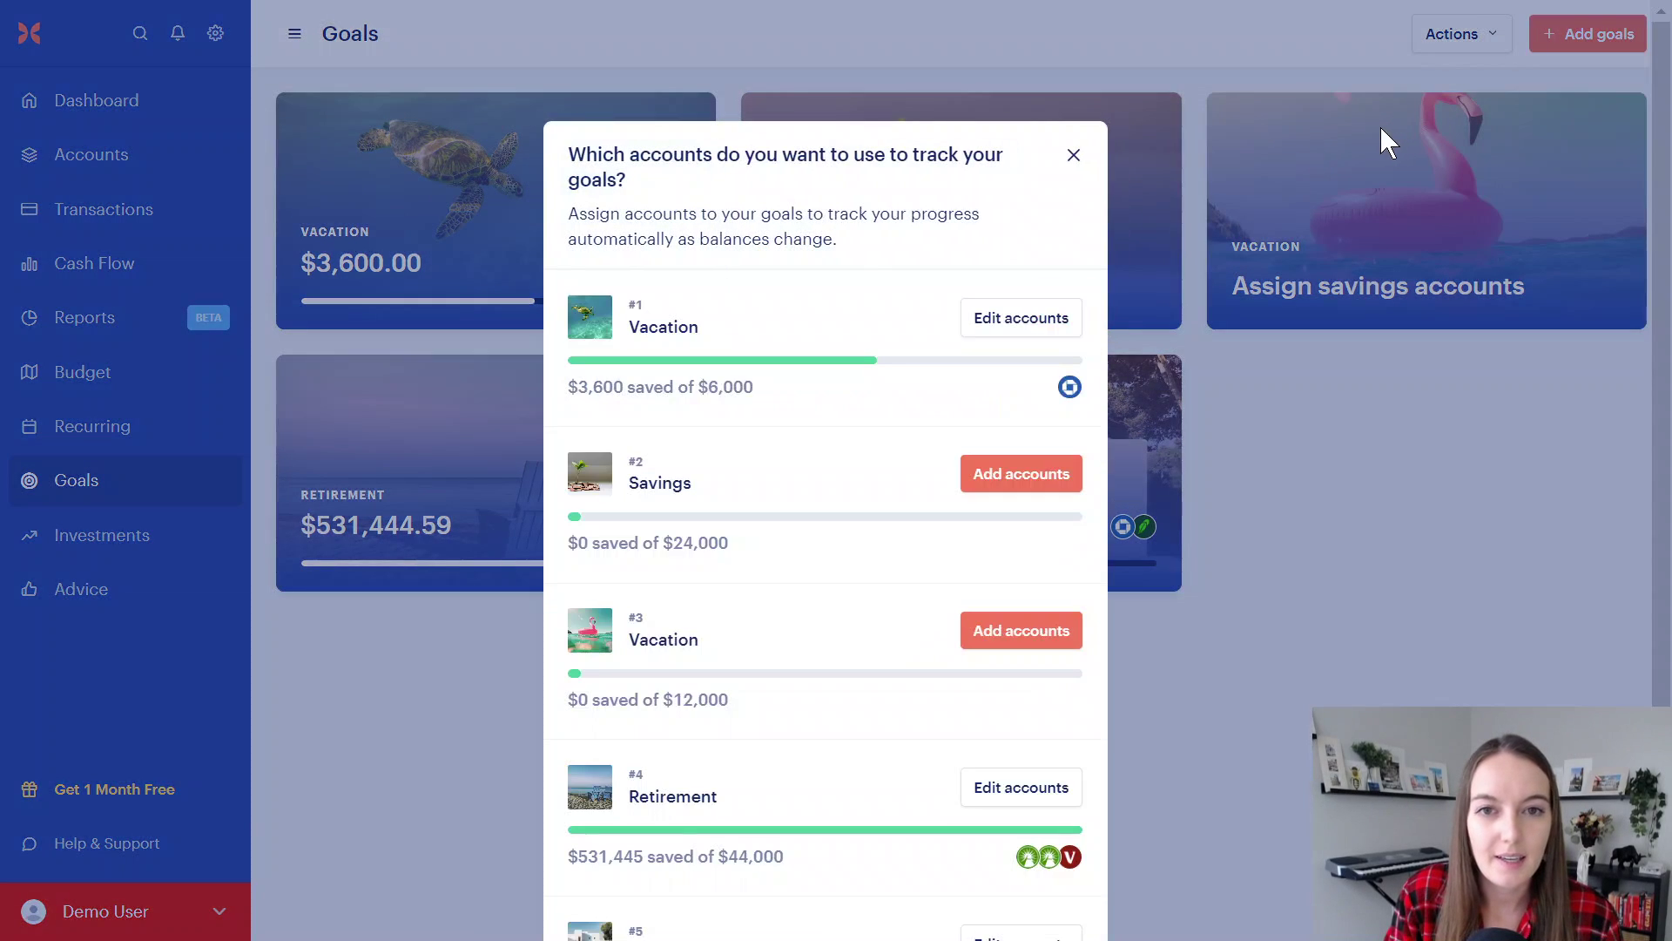
scroll(906, 366, "down", 2)
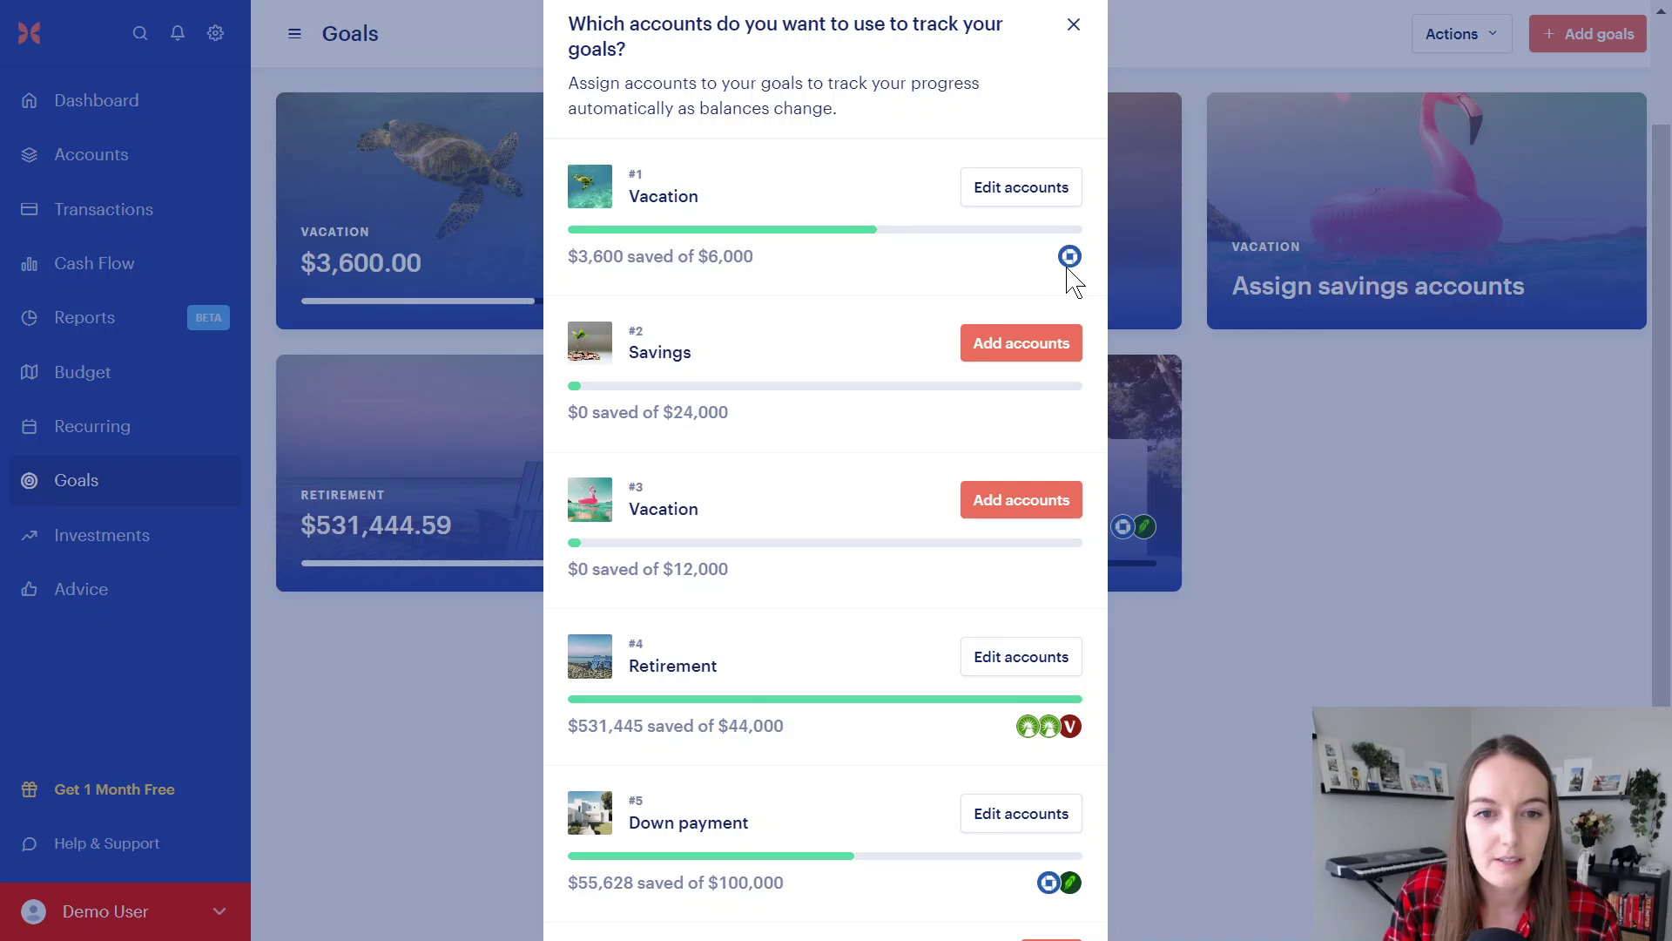
scroll(595, 753, "down", 1)
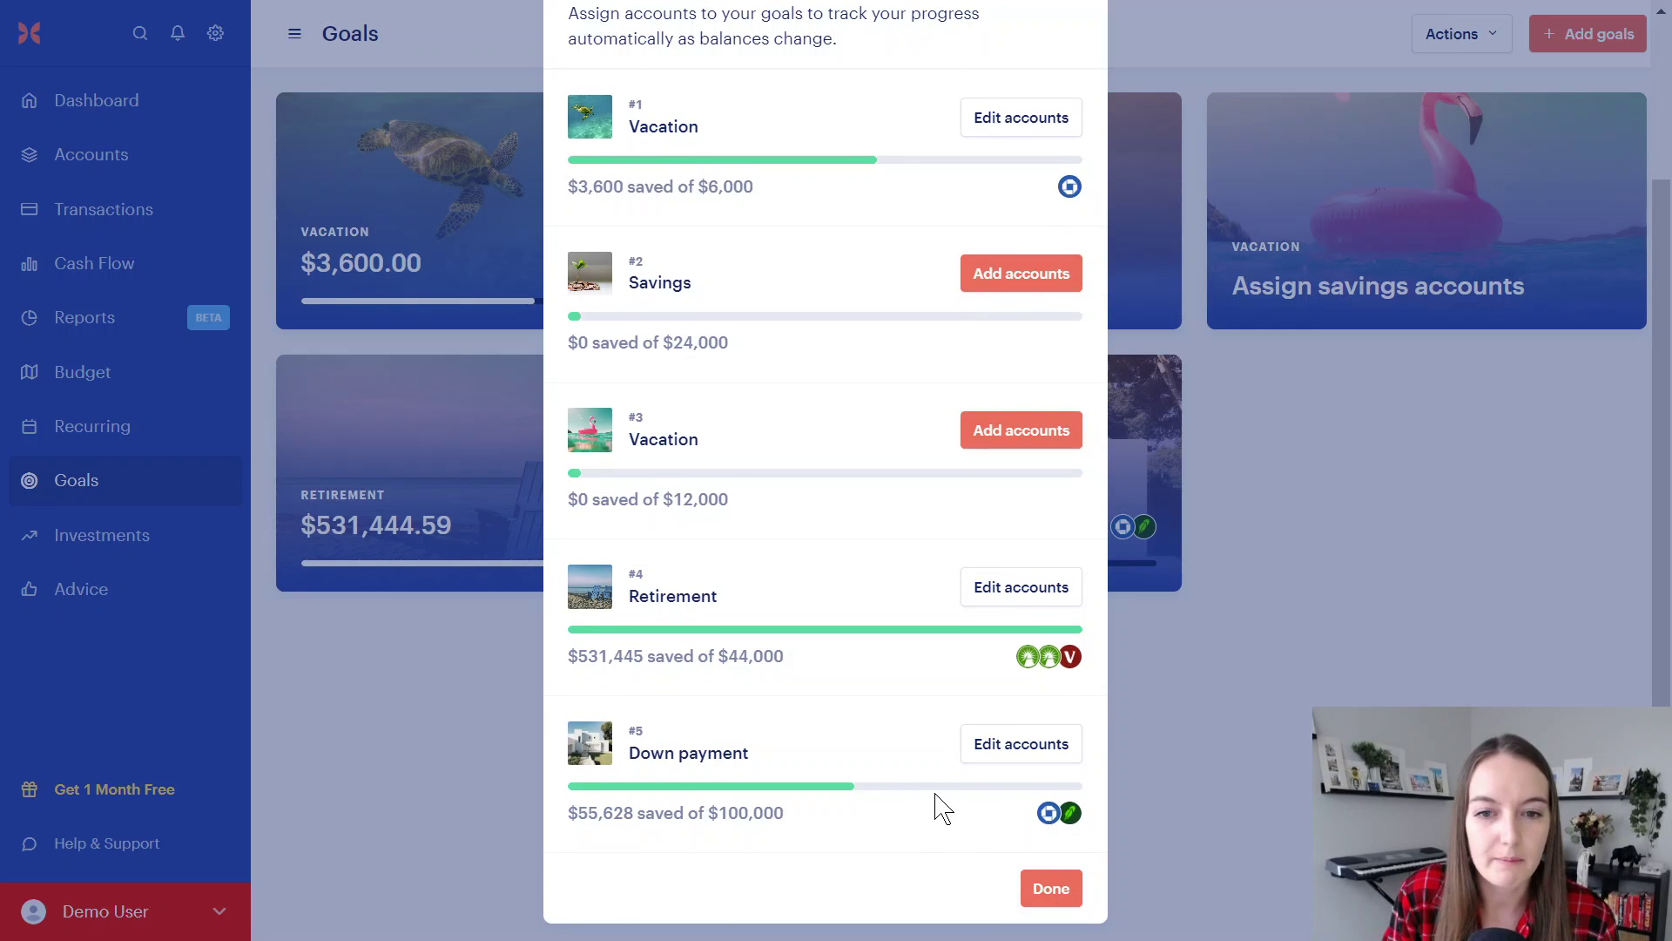
scroll(950, 749, "up", 3)
Check the Joint Savings balance available in the Vacation goal's account assignment and close the dialog.
left_click(1054, 319)
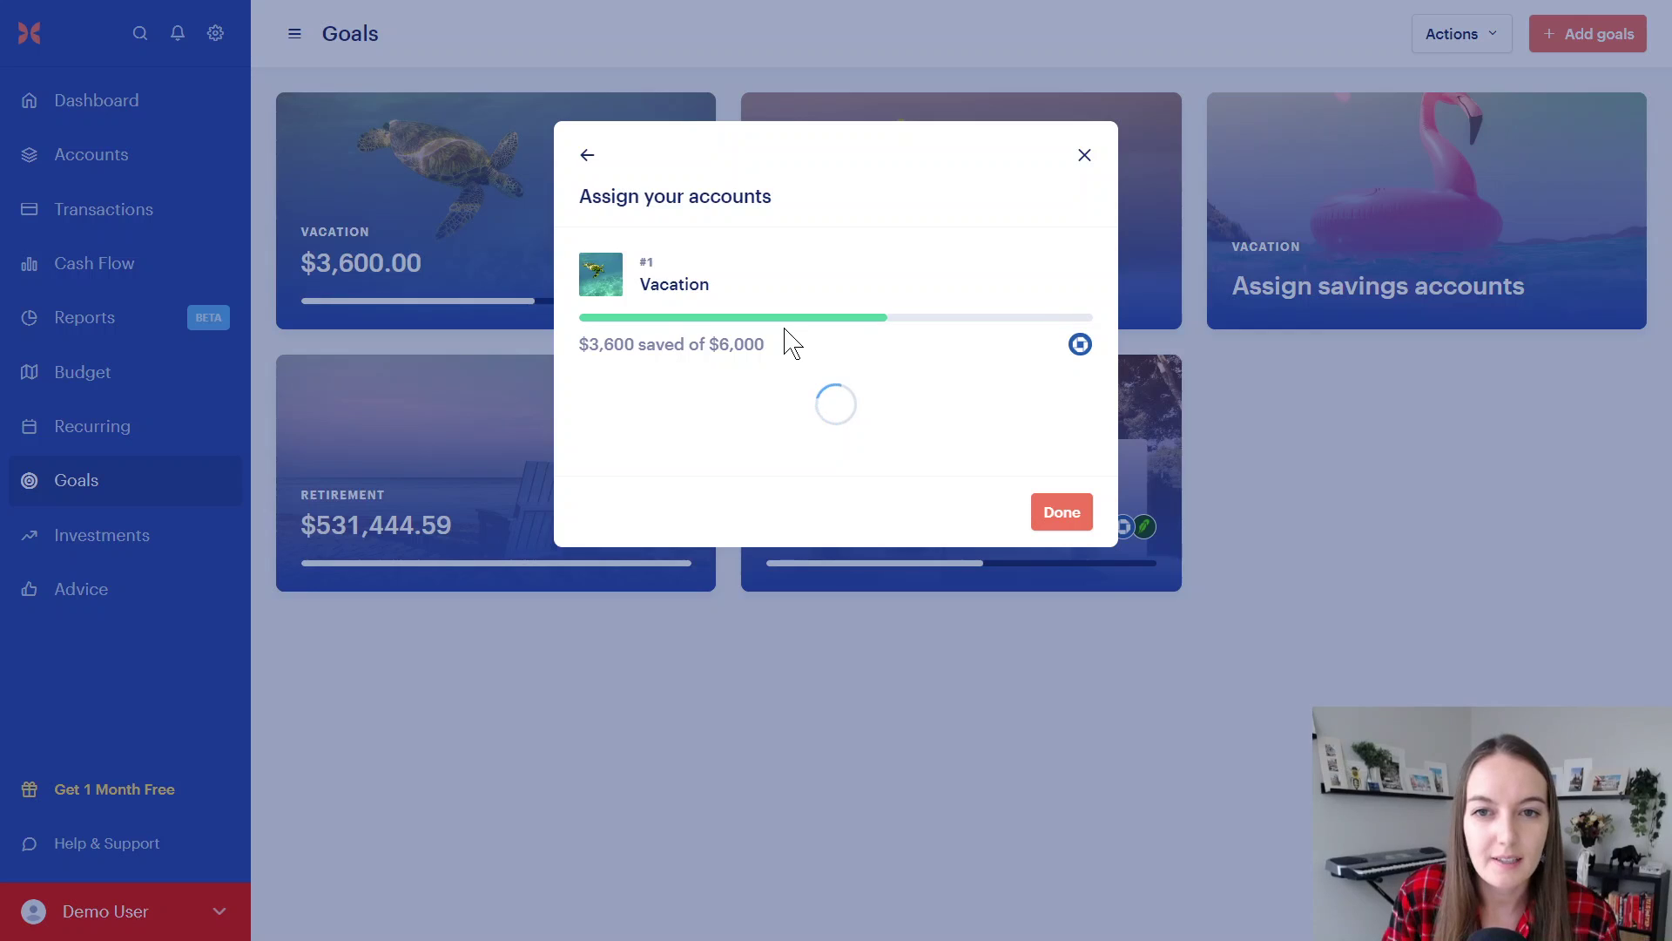
left_click_drag(619, 473, 745, 474)
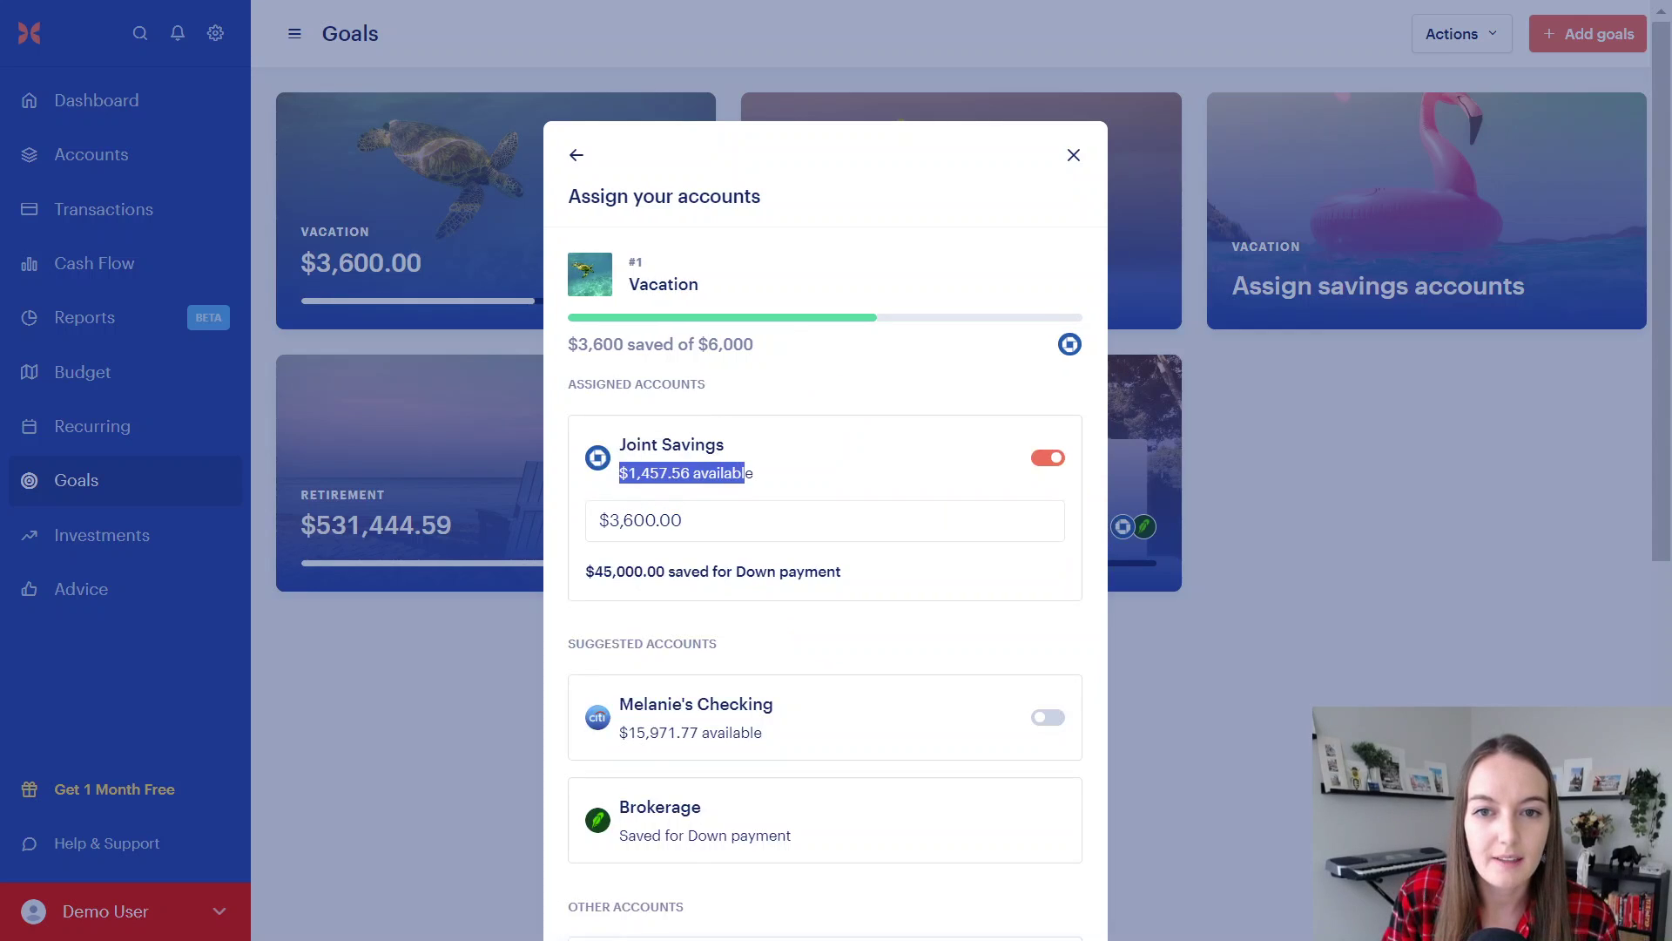
left_click(745, 475)
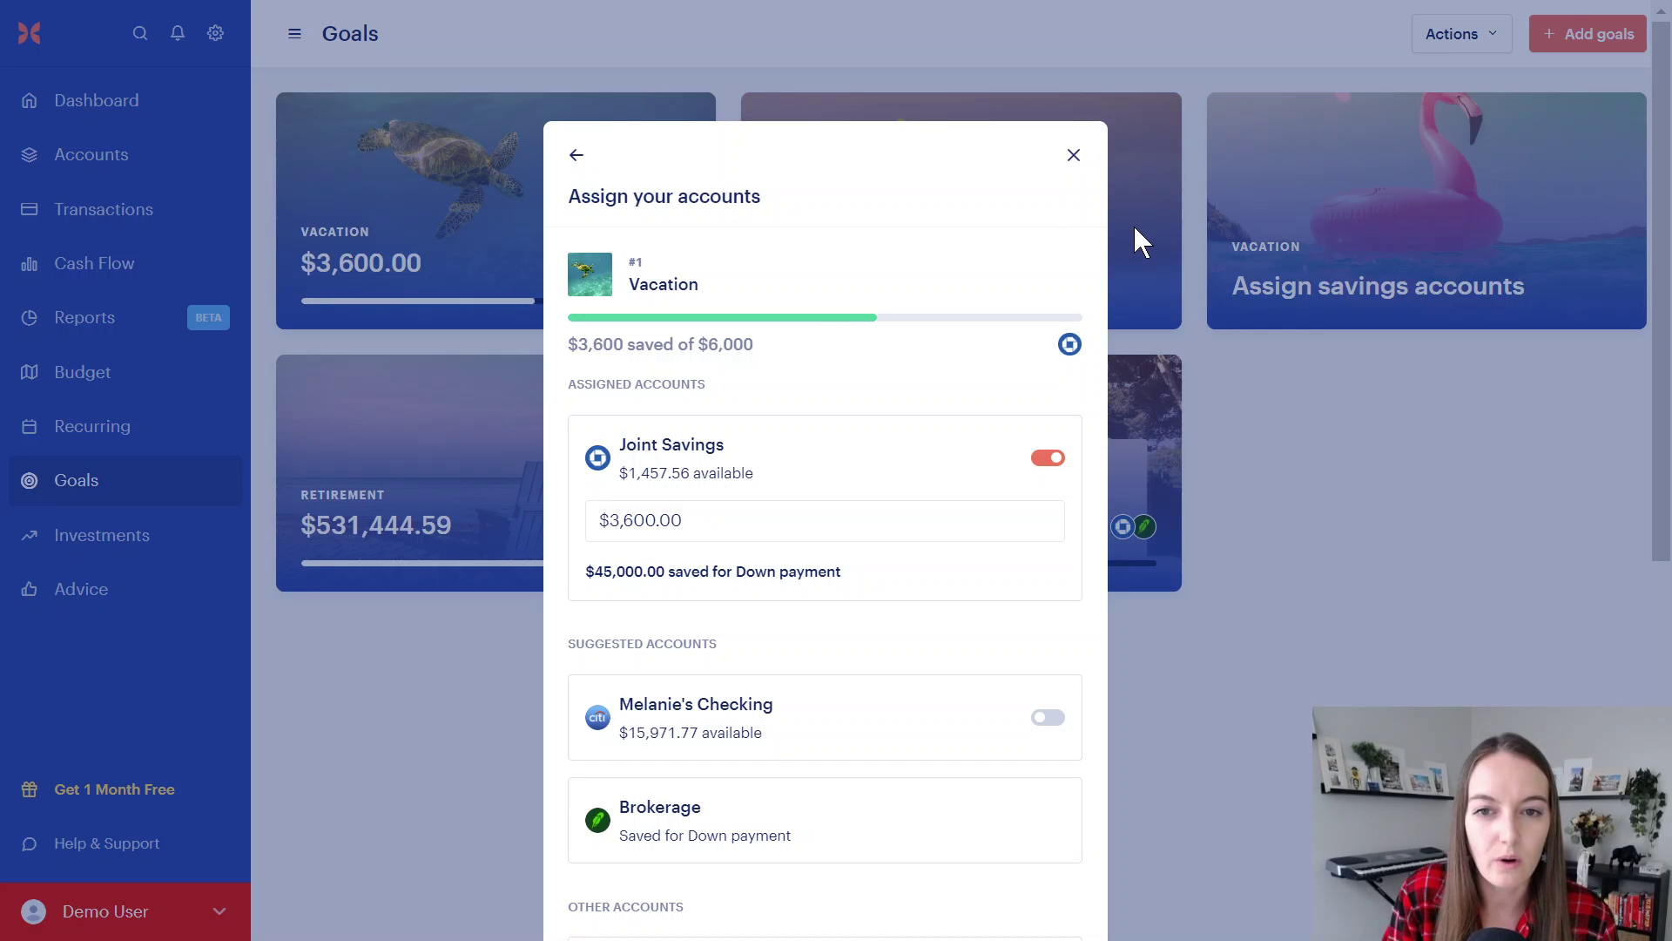
left_click(1076, 156)
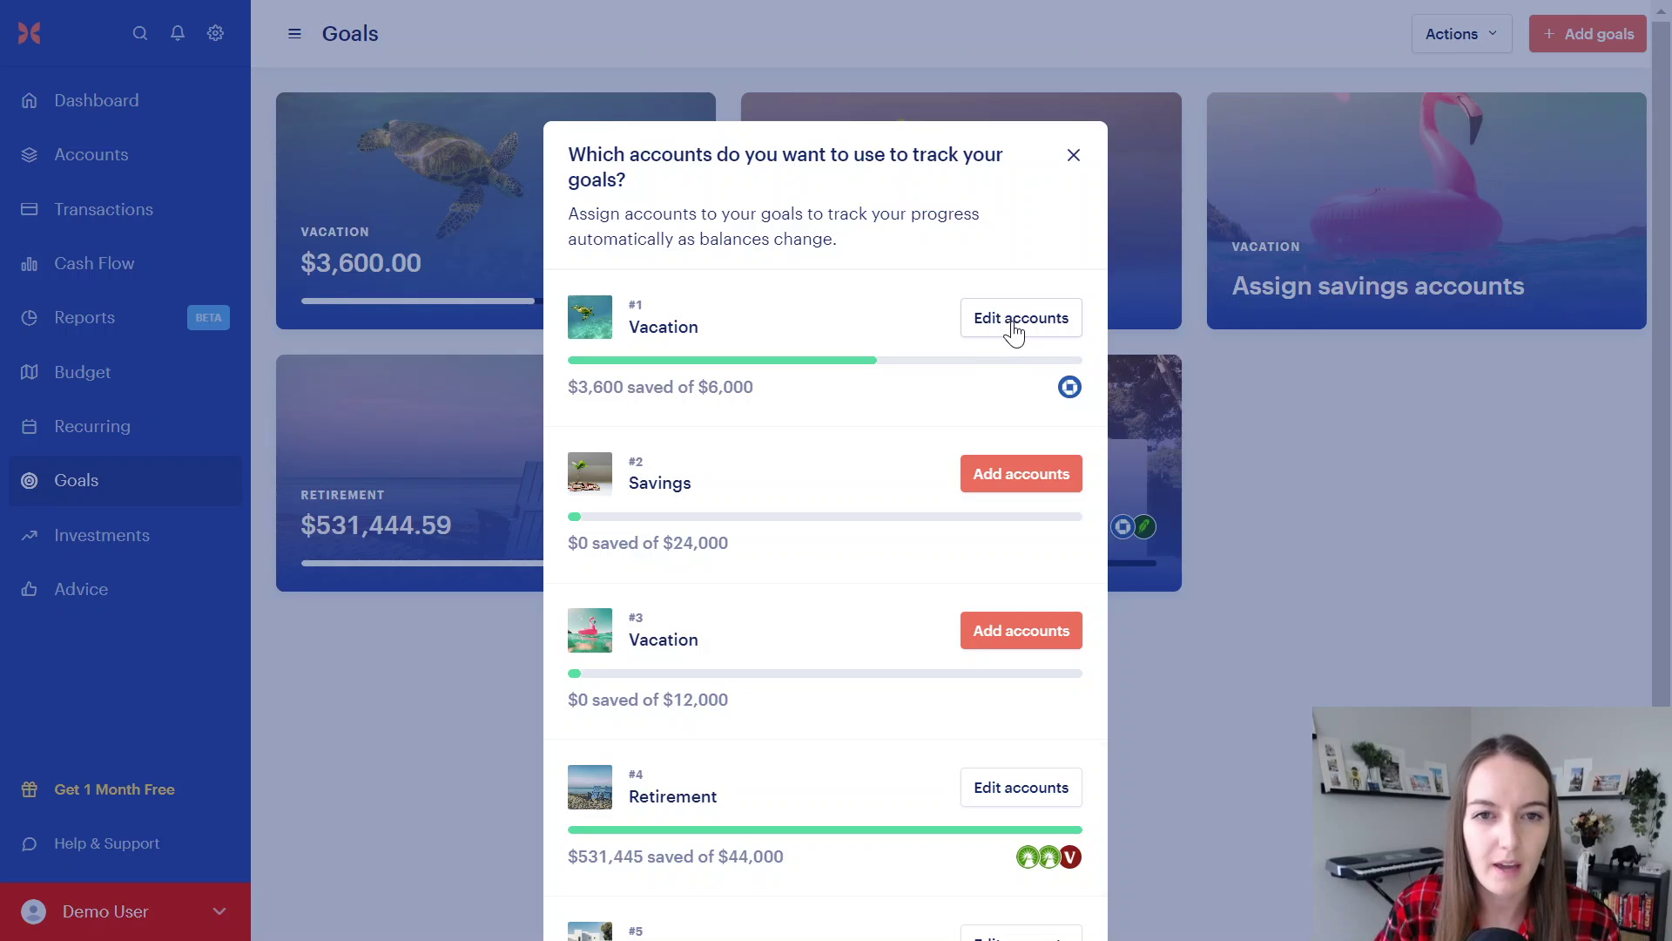
Reopen the top-priority Vacation goal's account assignment, examine the Joint Savings amount reserved for it, and return to the goals overview.
left_click(1014, 329)
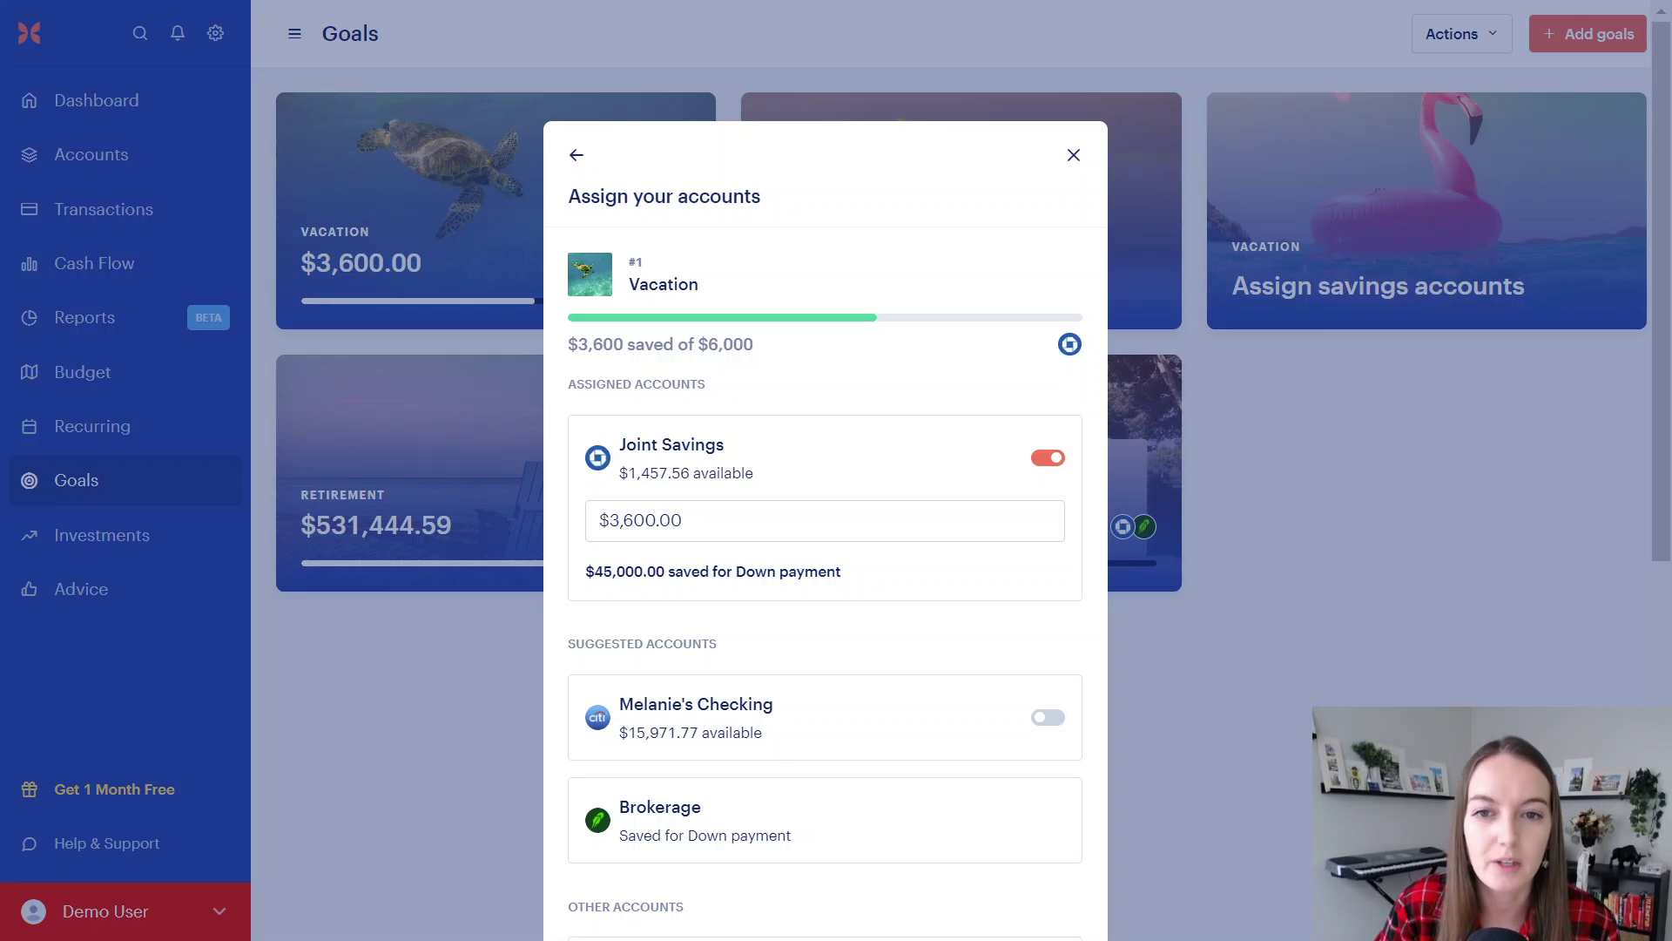
left_click_drag(684, 520, 599, 520)
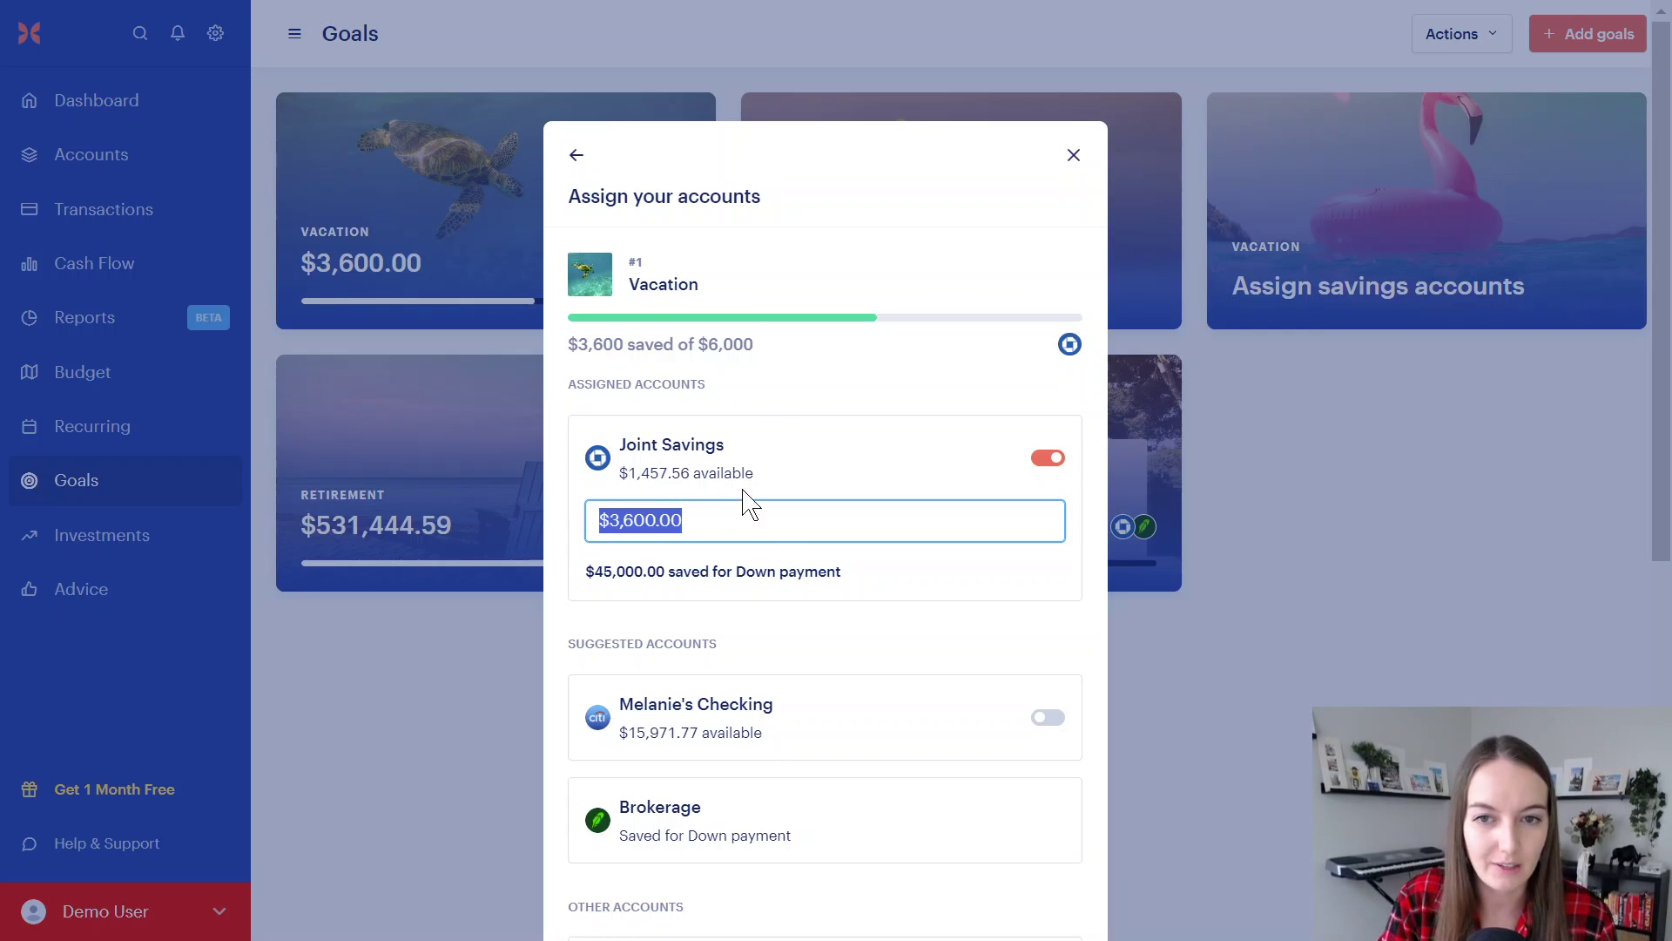
left_click_drag(608, 463, 795, 482)
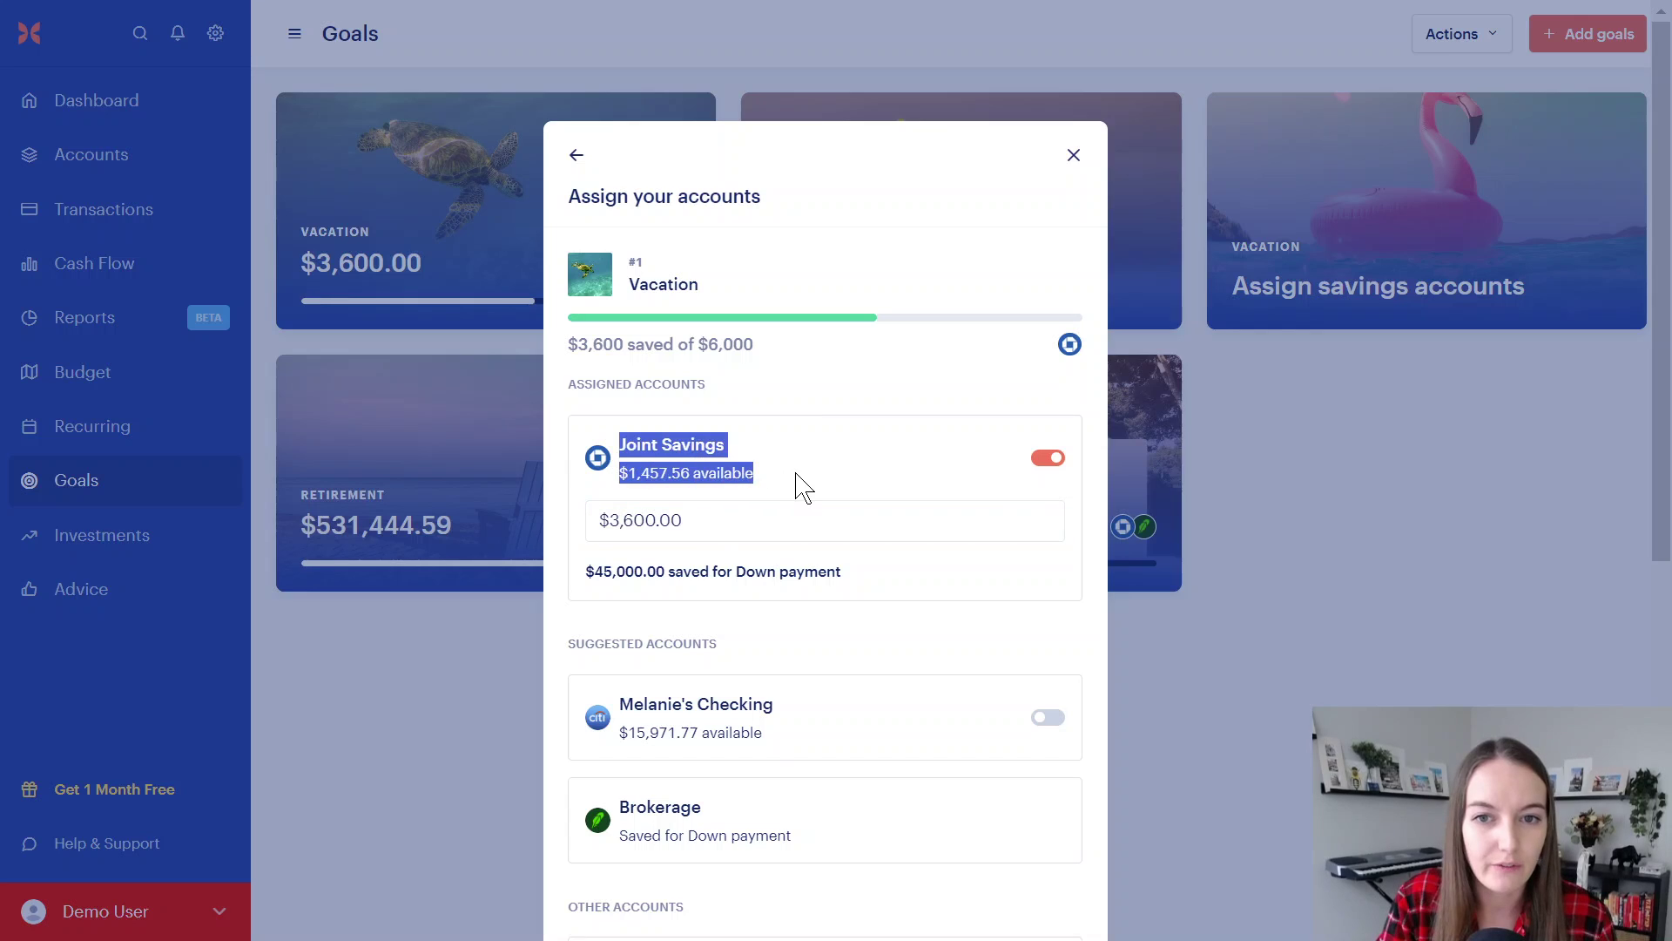
left_click(799, 484)
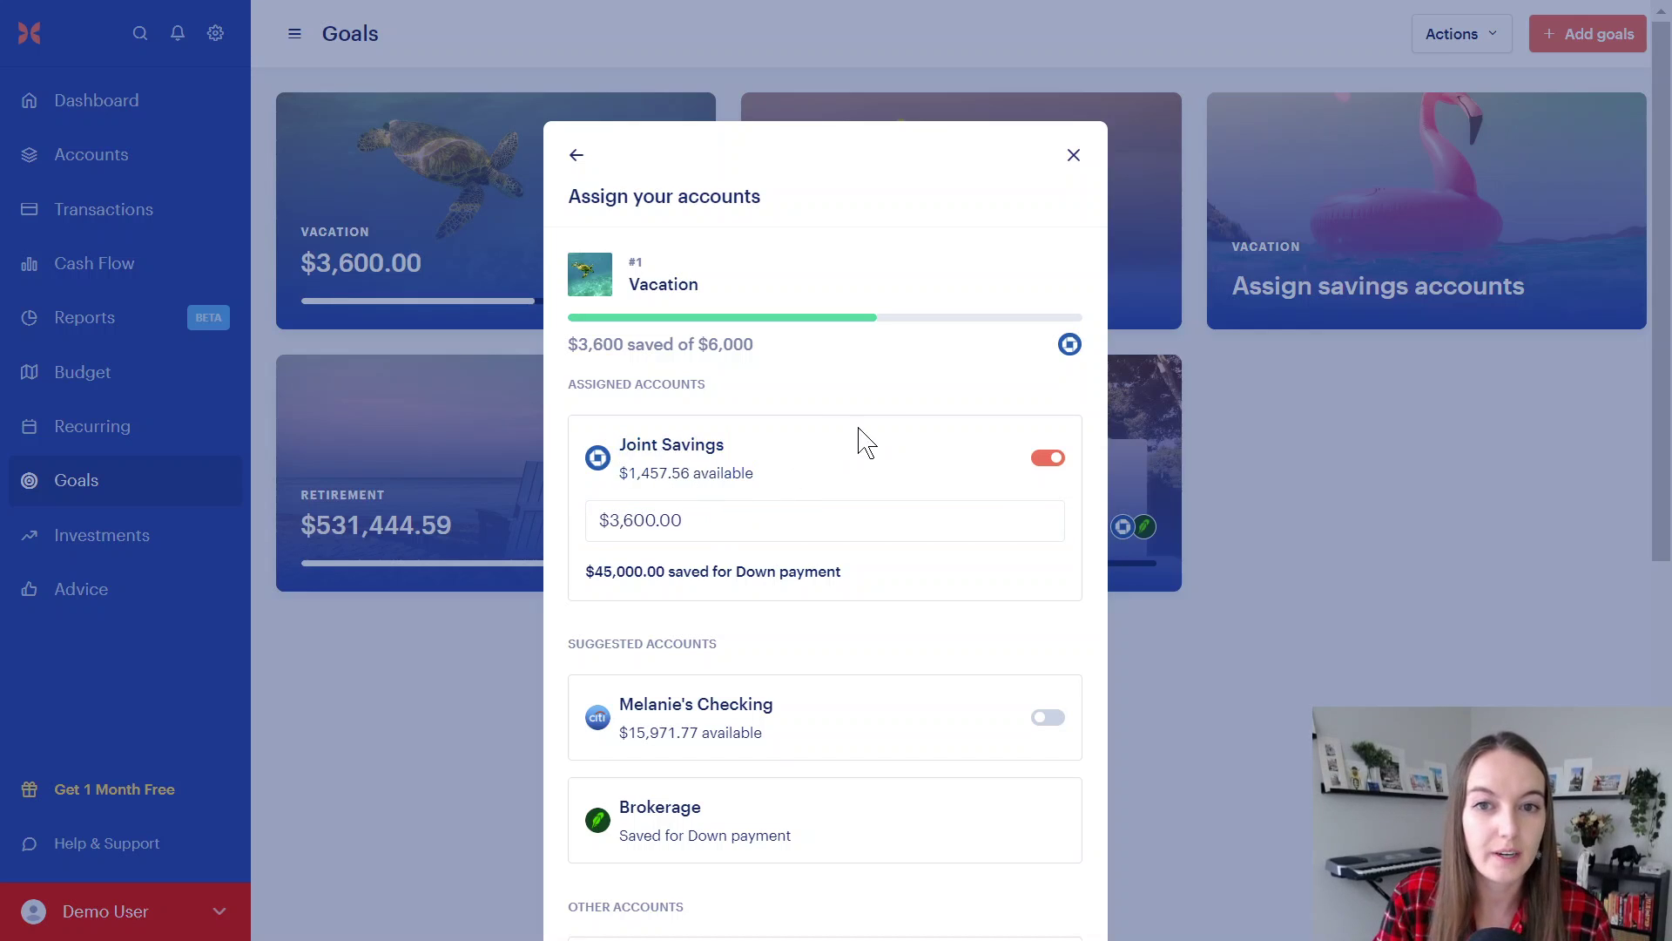
left_click(1074, 155)
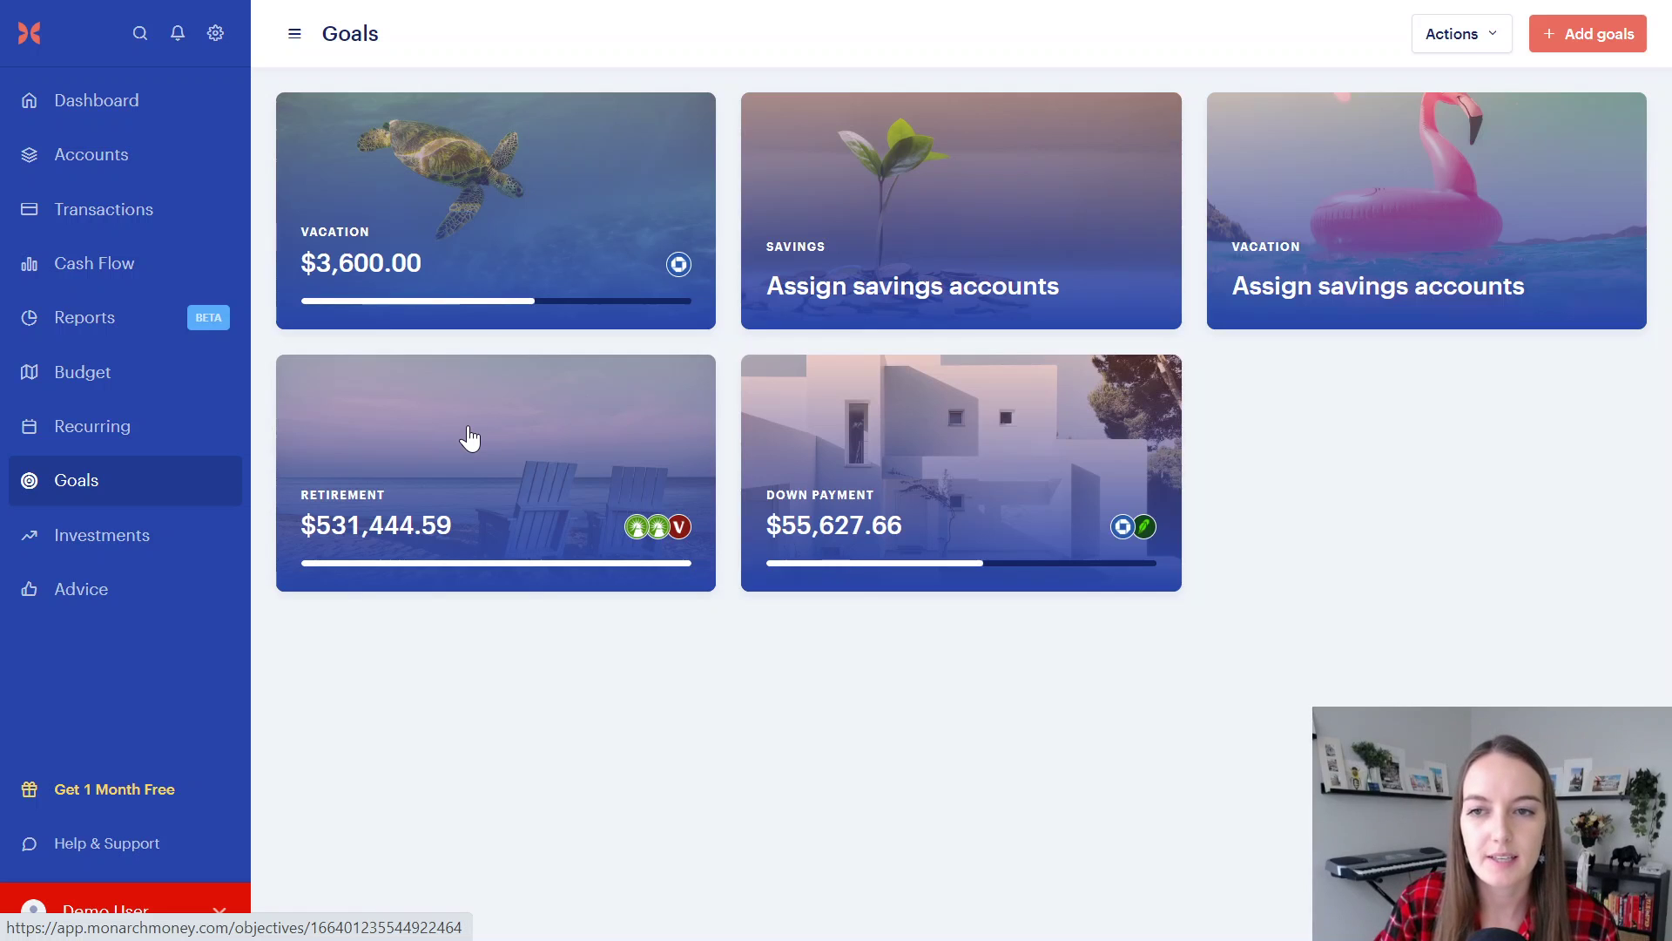
Open the Retirement goal and examine the balance history and holdings of its first 401k account.
left_click(577, 439)
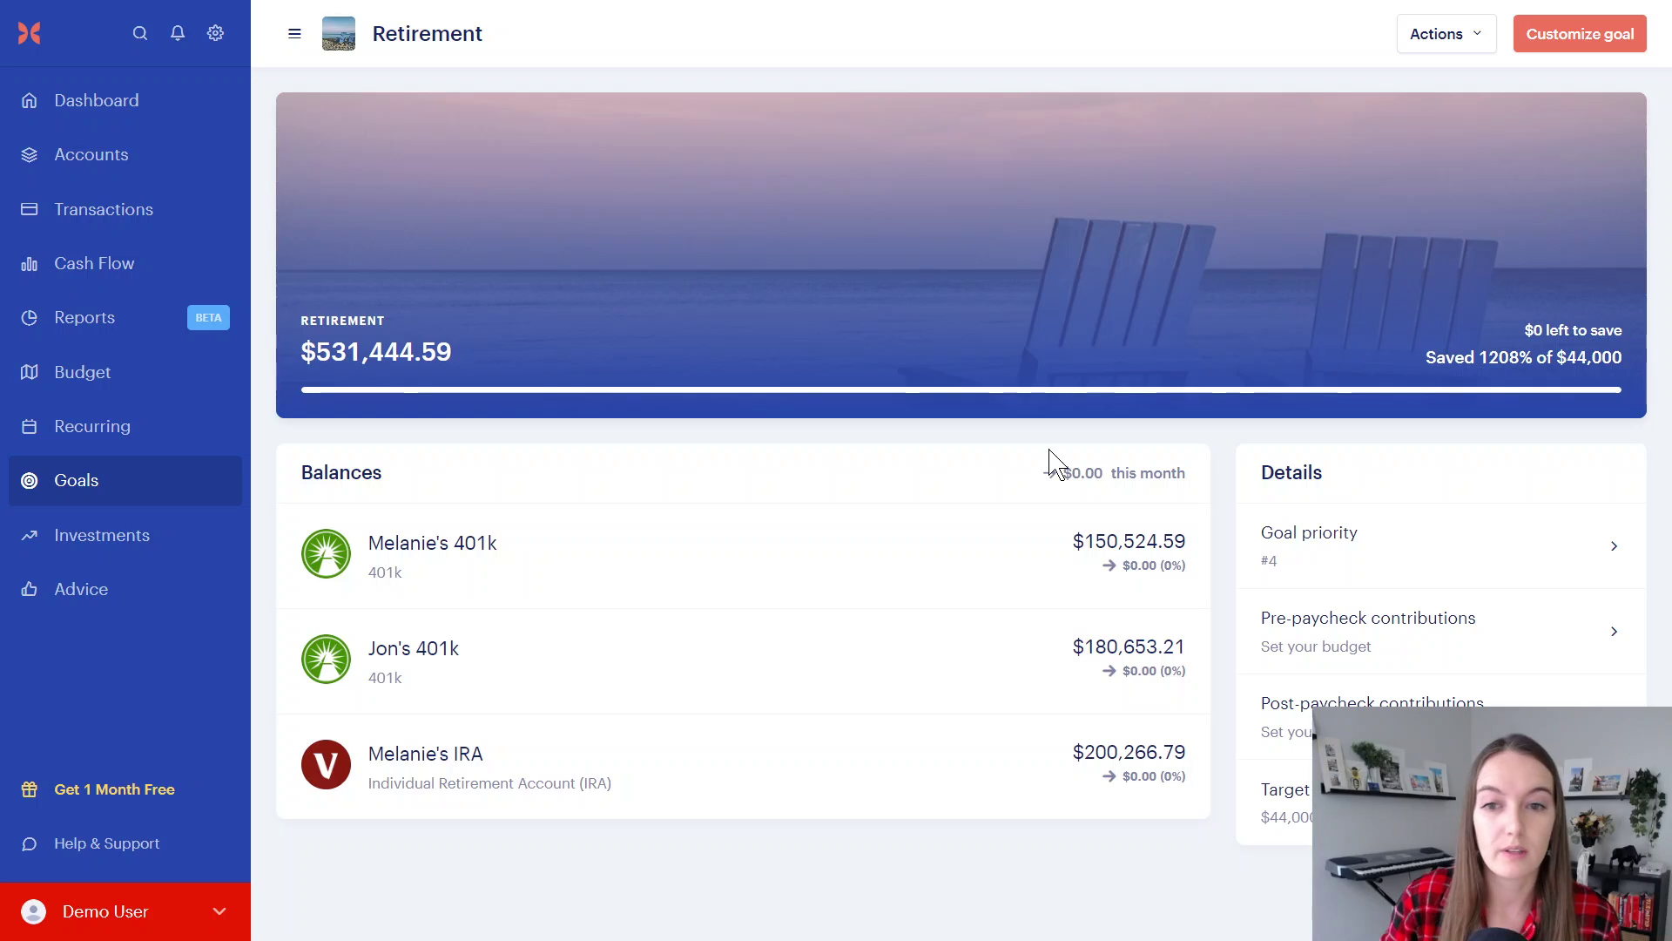
left_click(615, 587)
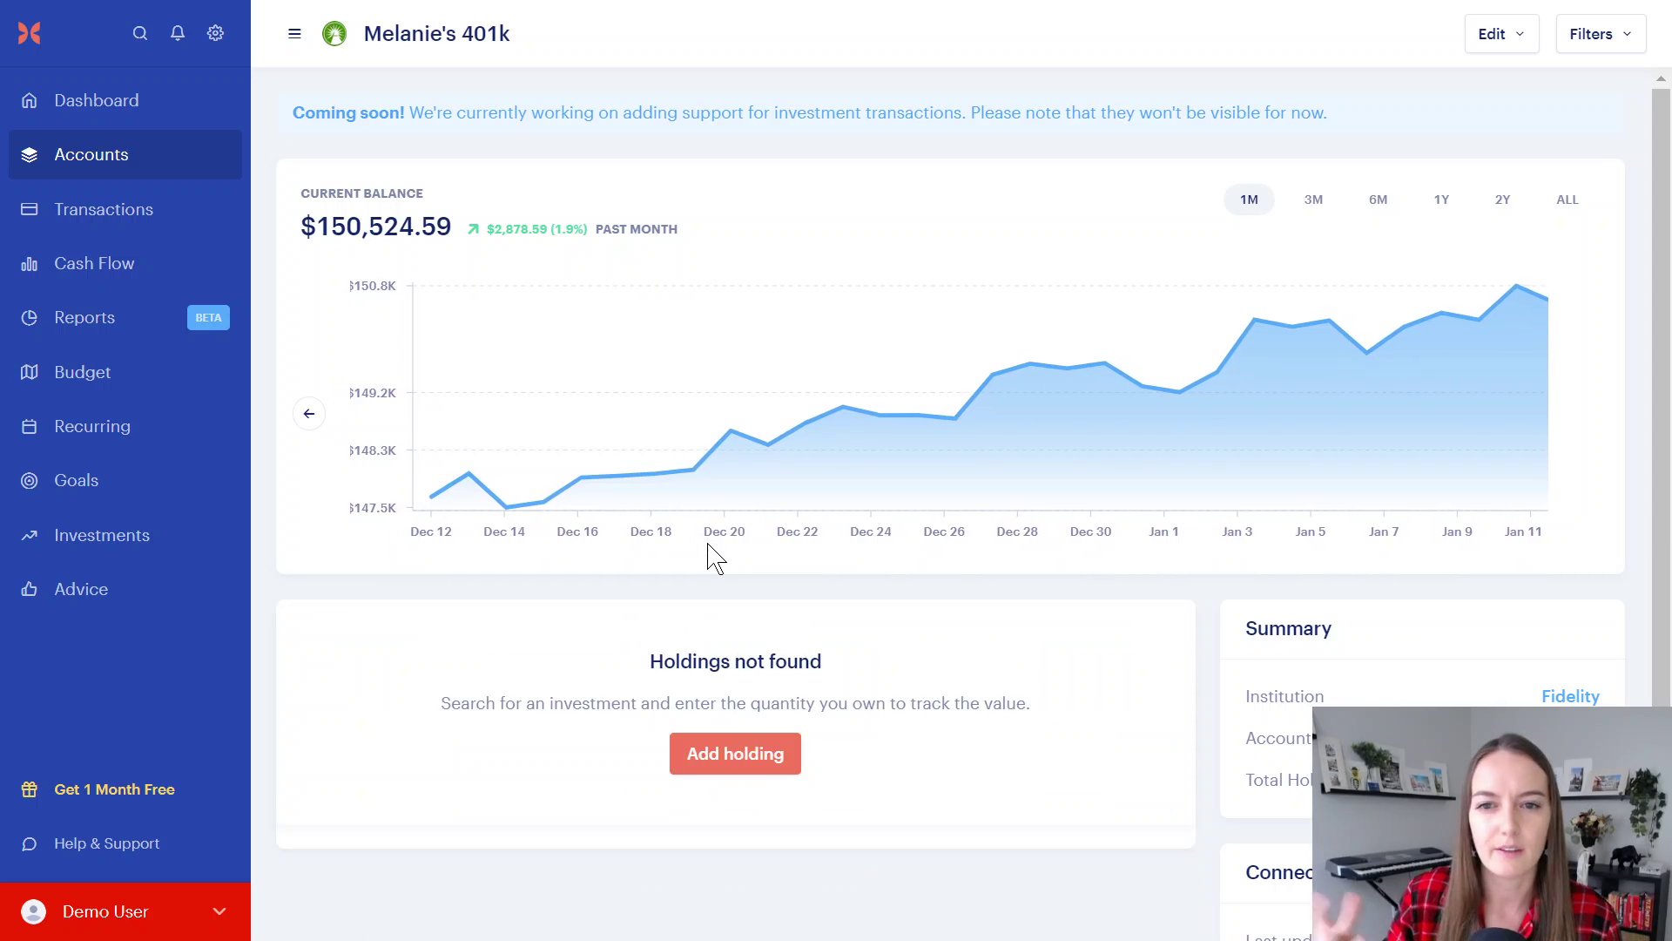
scroll(715, 557, "down", 1)
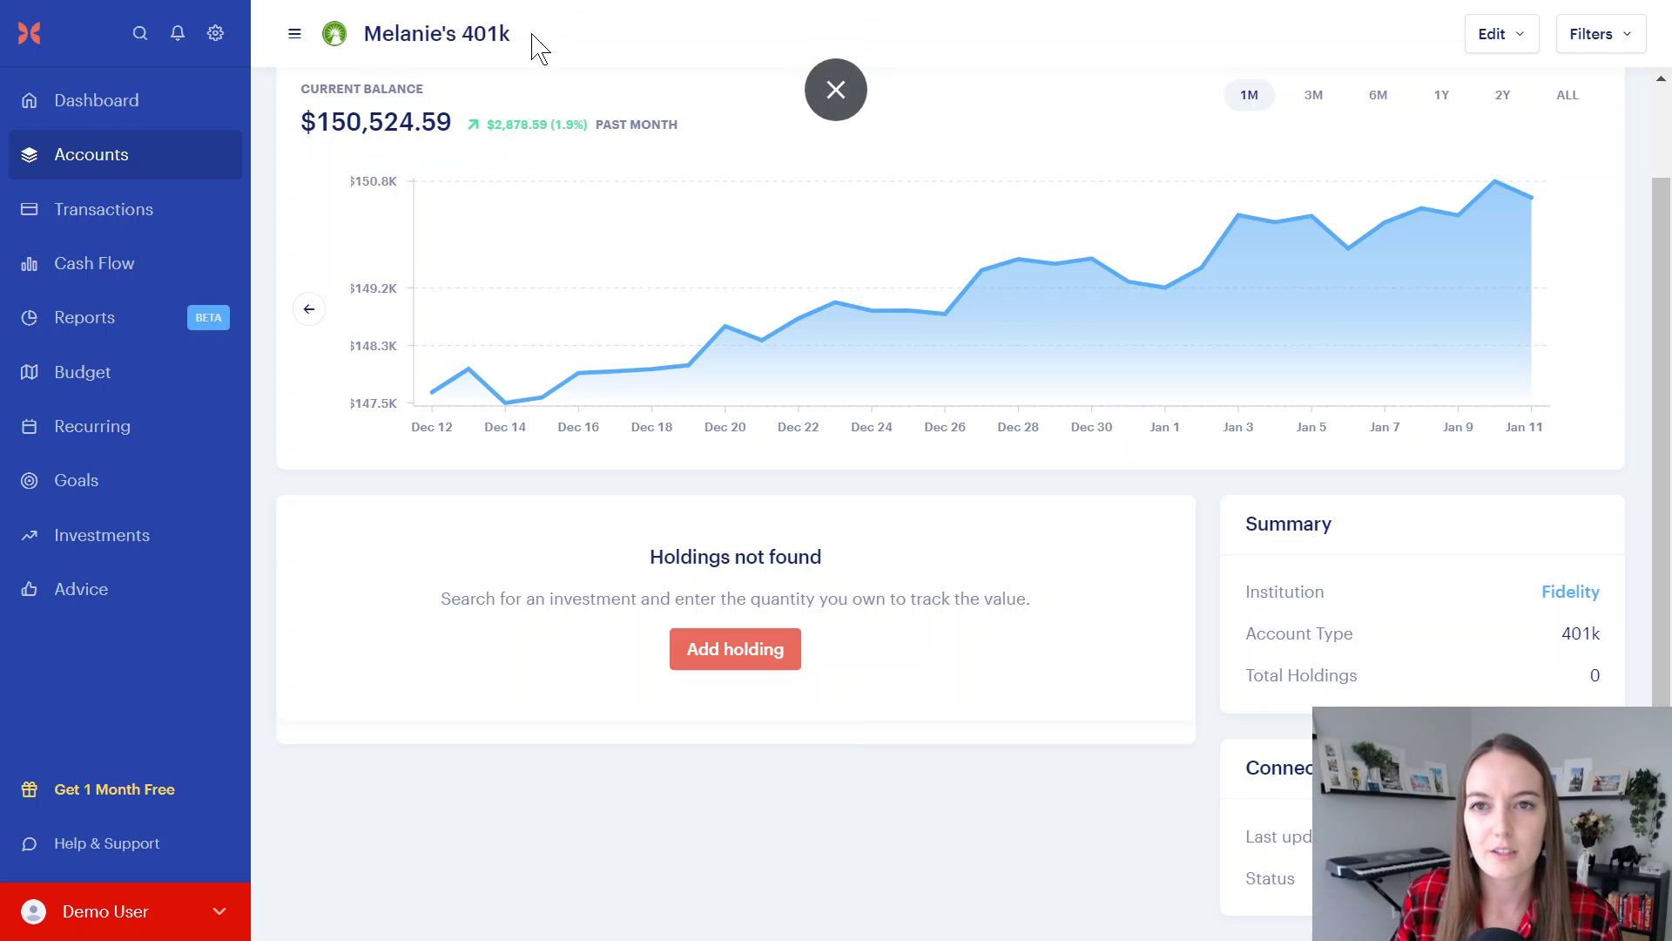
scroll(609, 575, "up", 1)
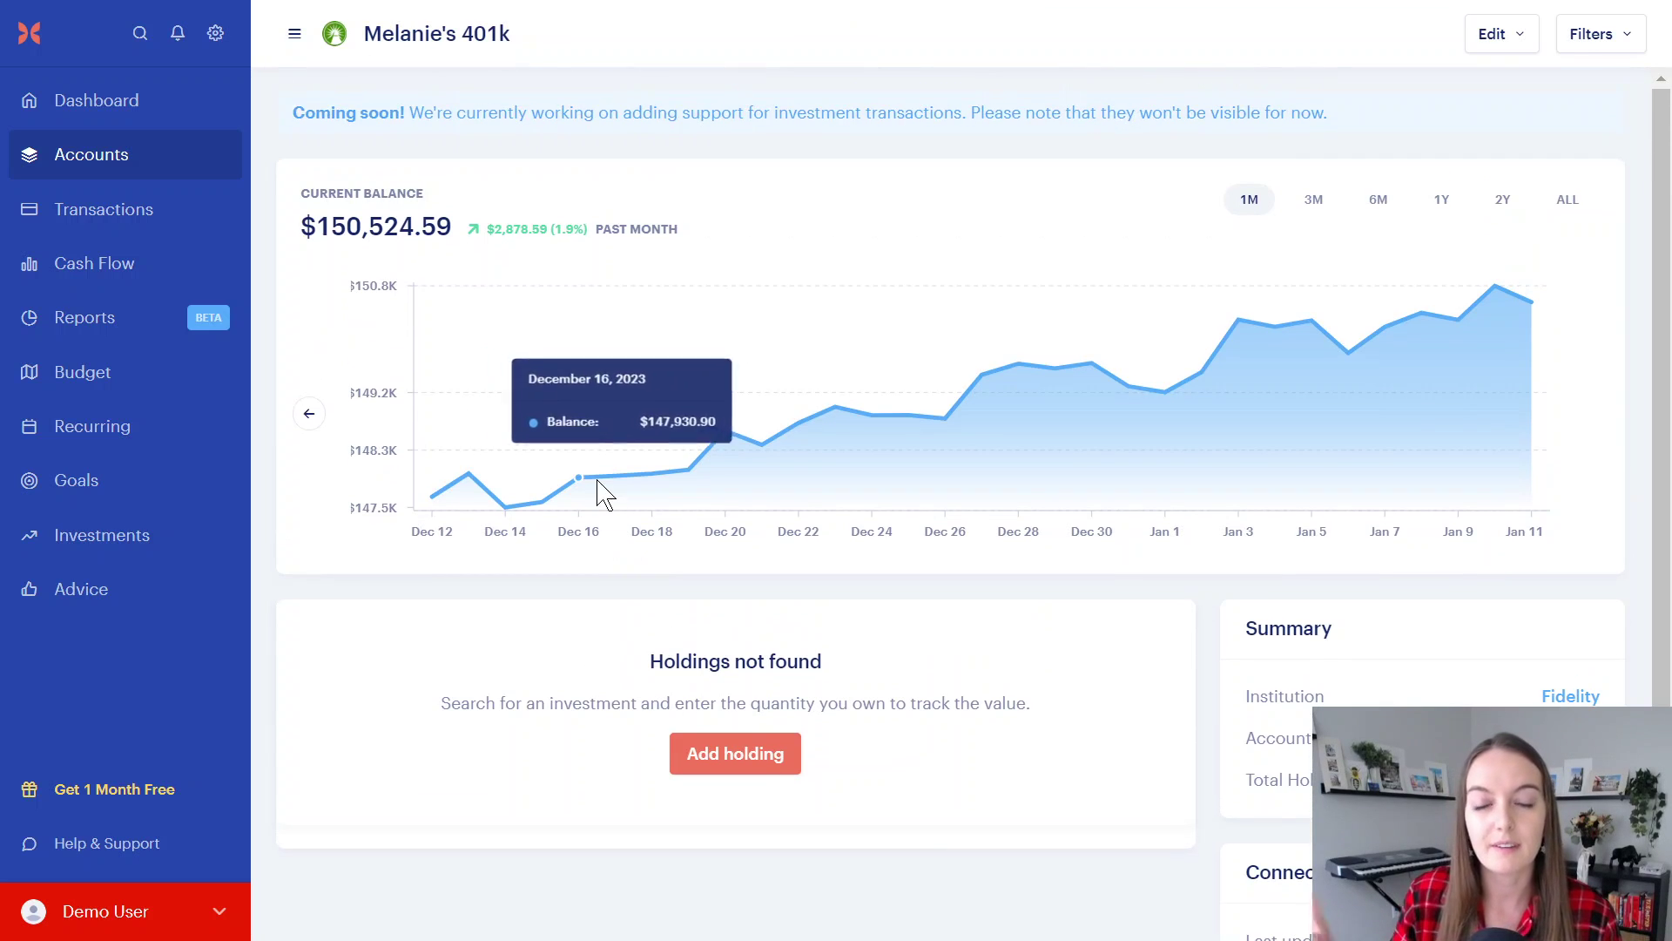
scroll(595, 642, "down", 1)
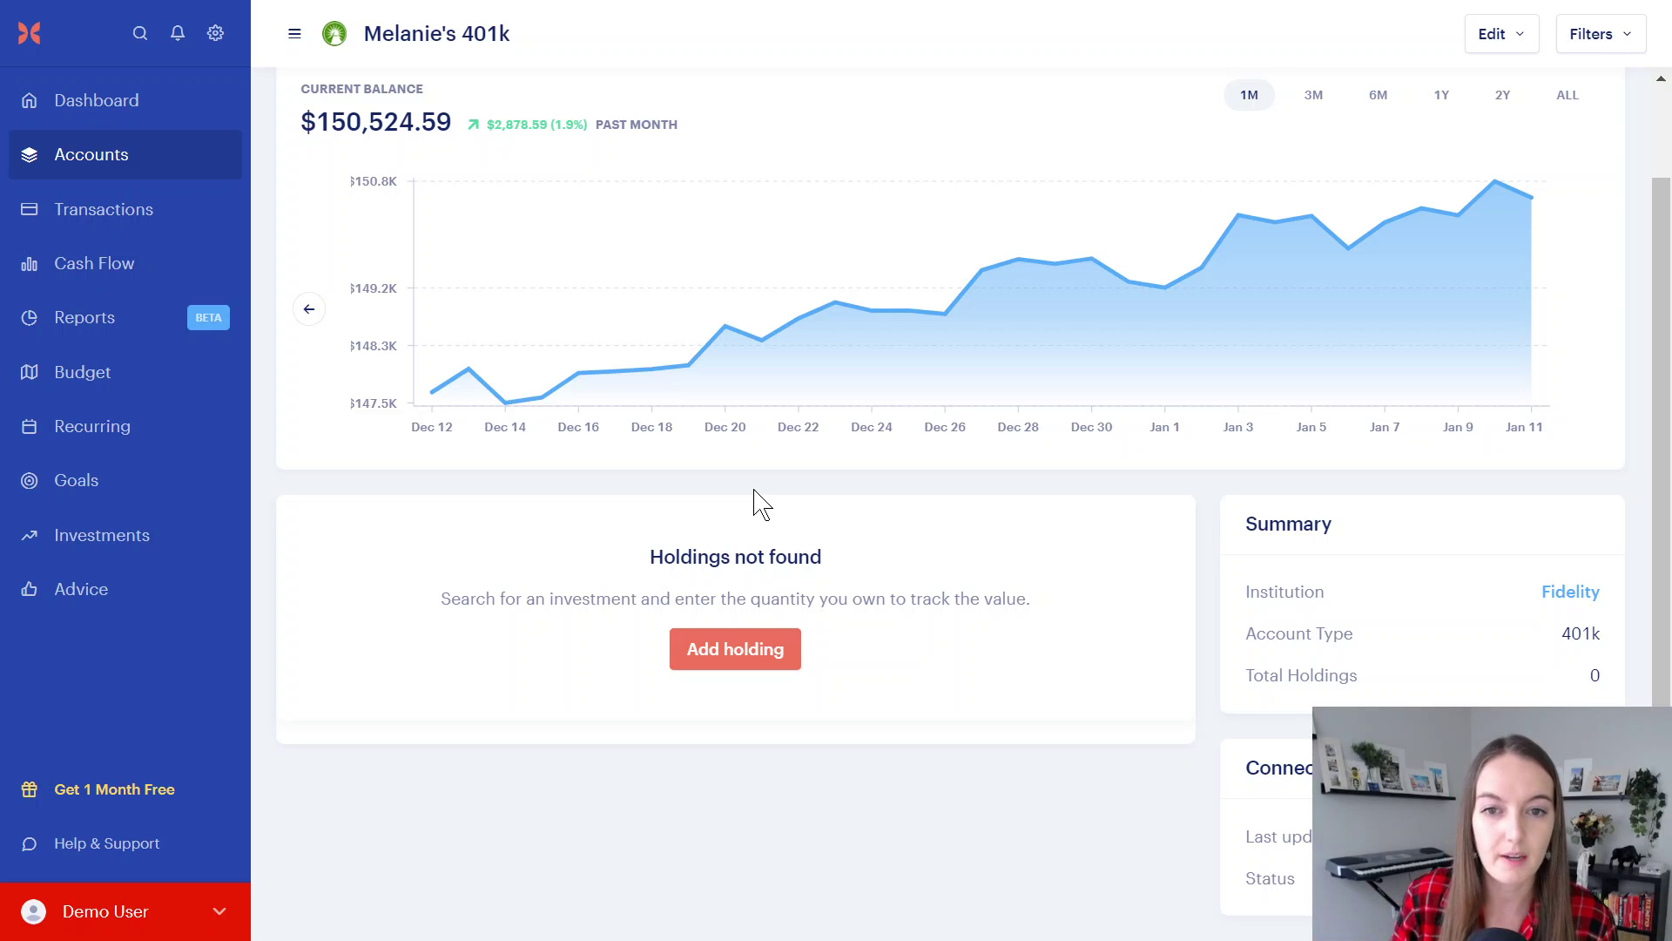
Inspect the January 11 $600 debit transfer in the transactions, check its goal options without choosing one, and close its details.
left_click(190, 218)
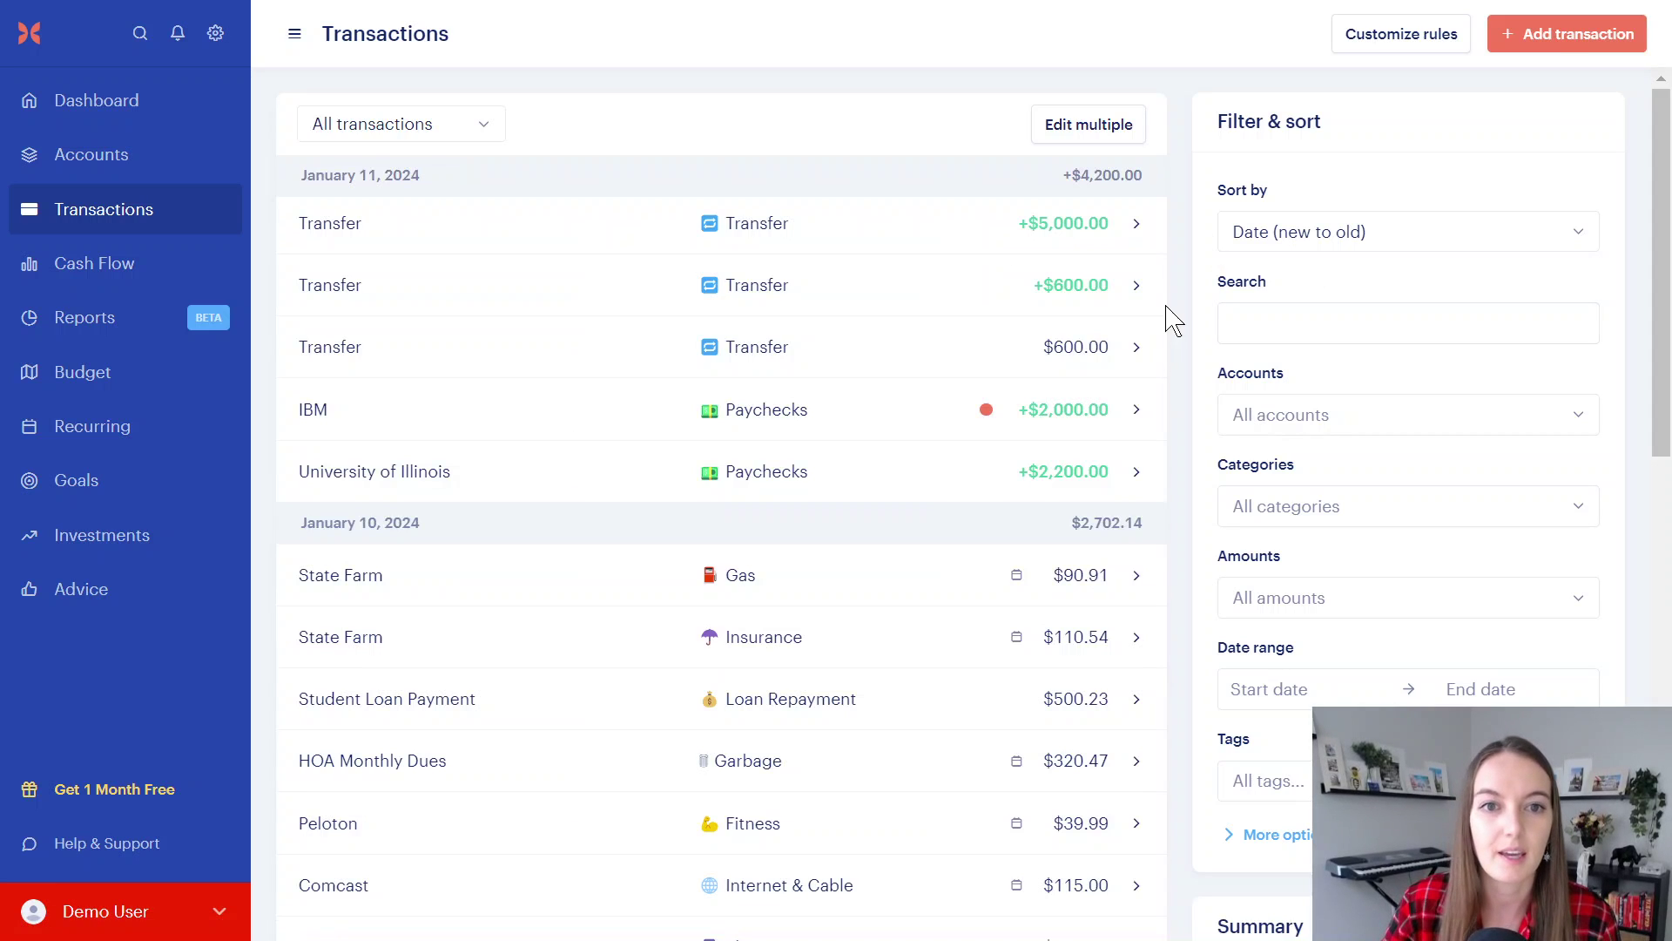
left_click(1139, 350)
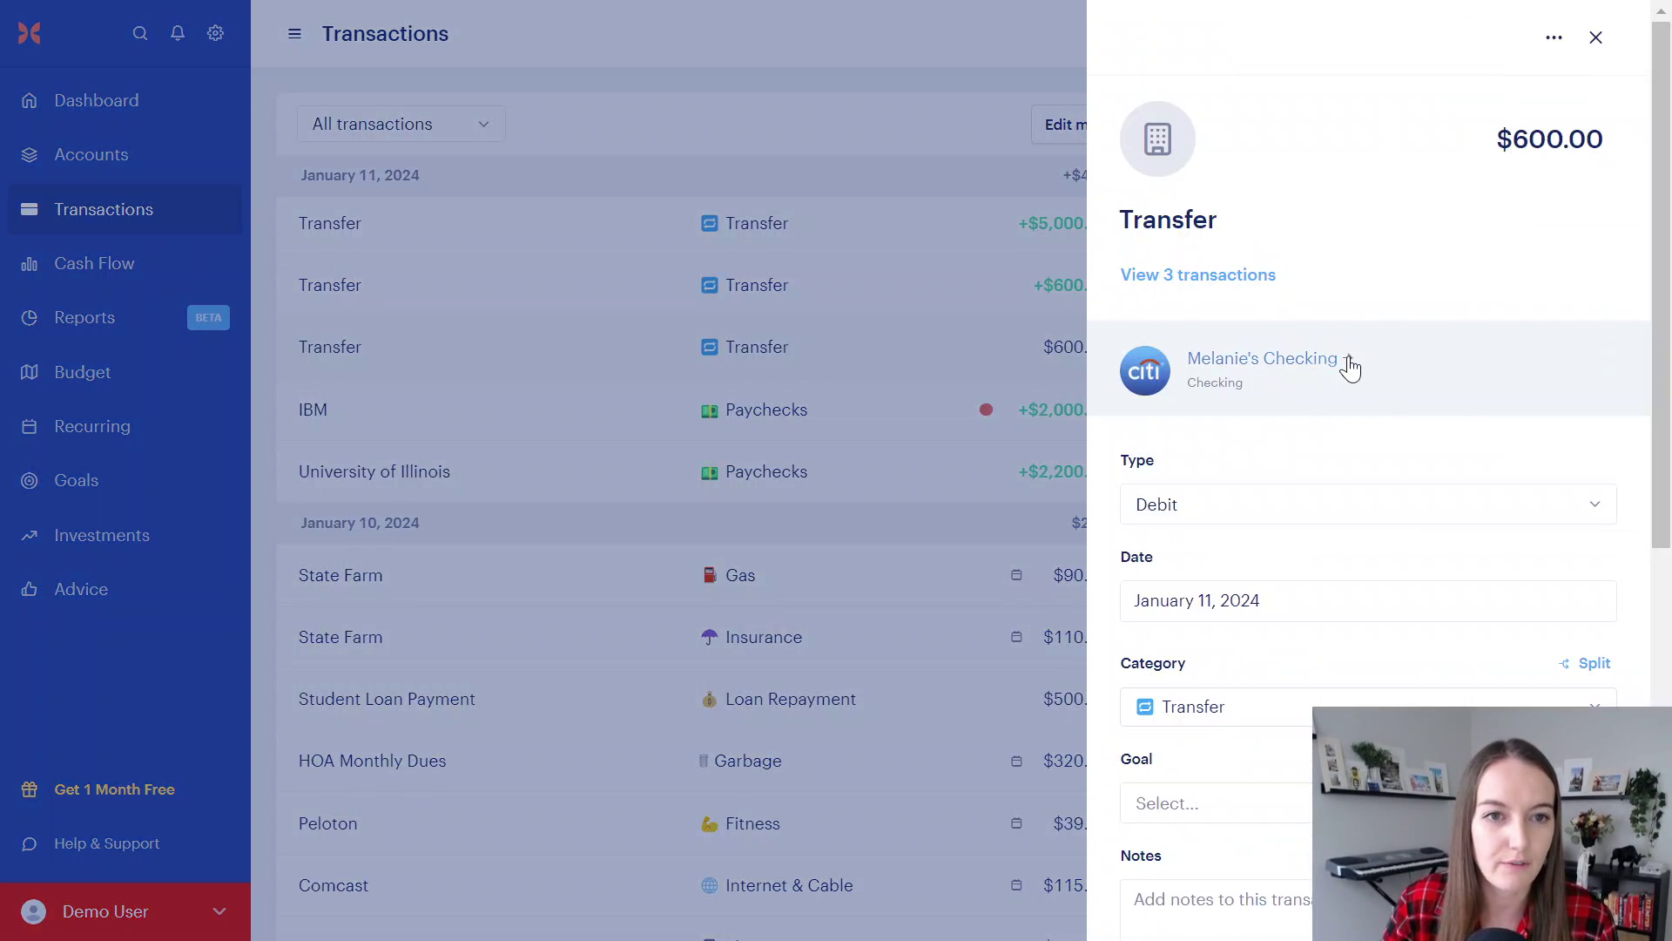
scroll(1246, 479, "down", 3)
scroll(1233, 261, "up", 3)
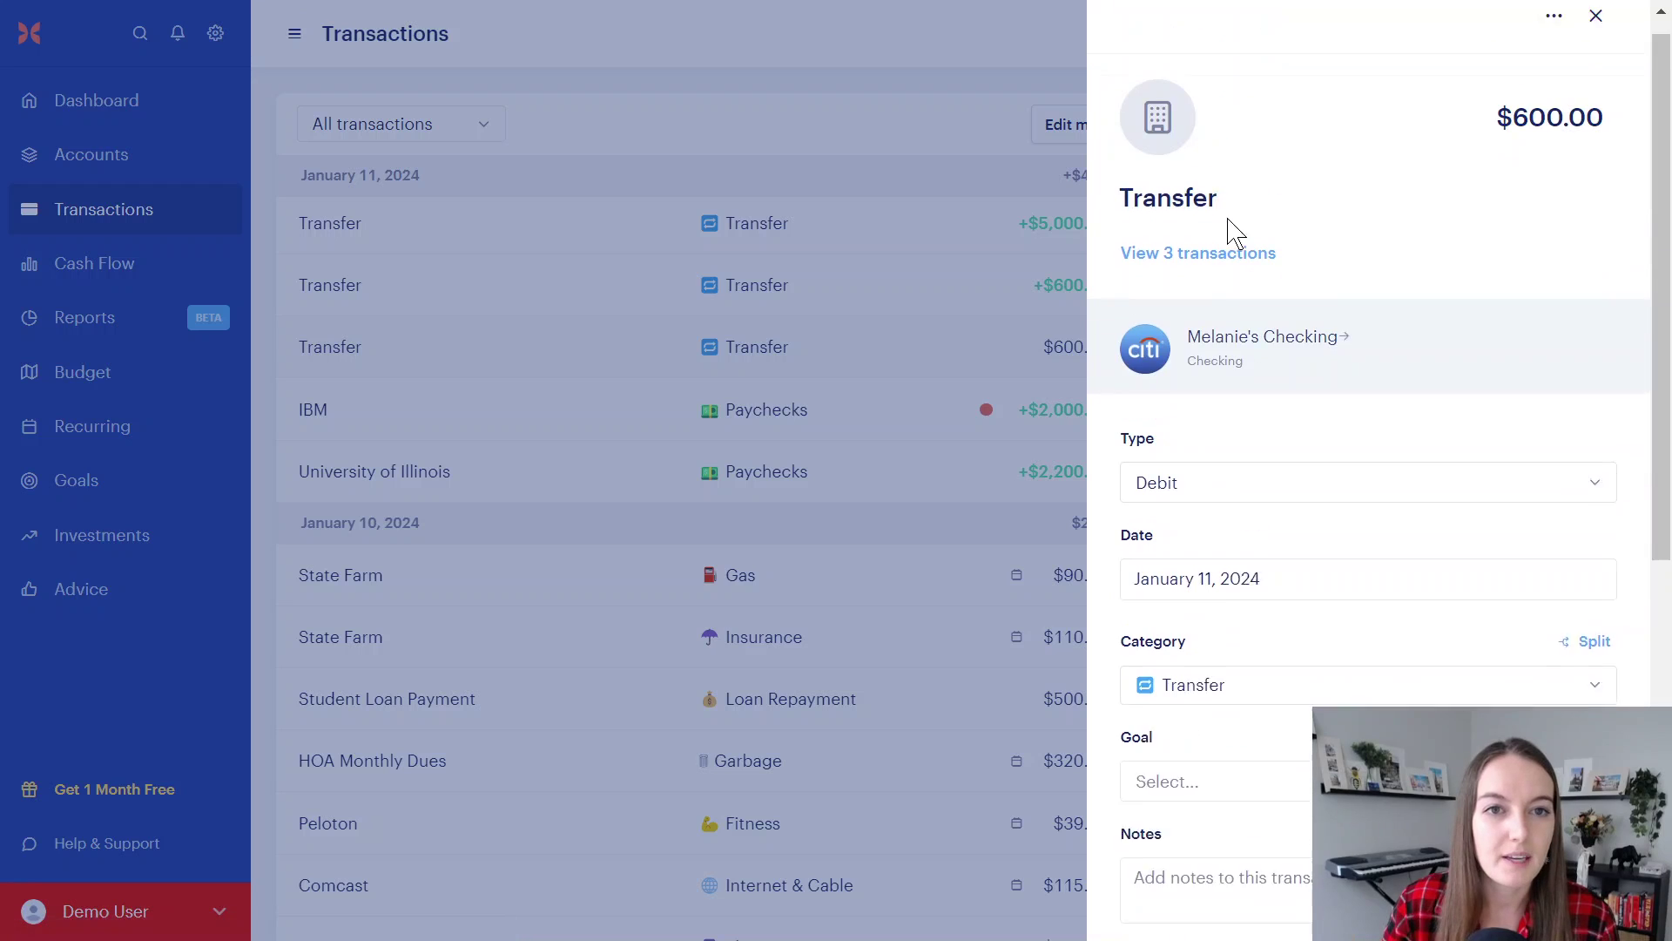
scroll(1246, 390, "down", 4)
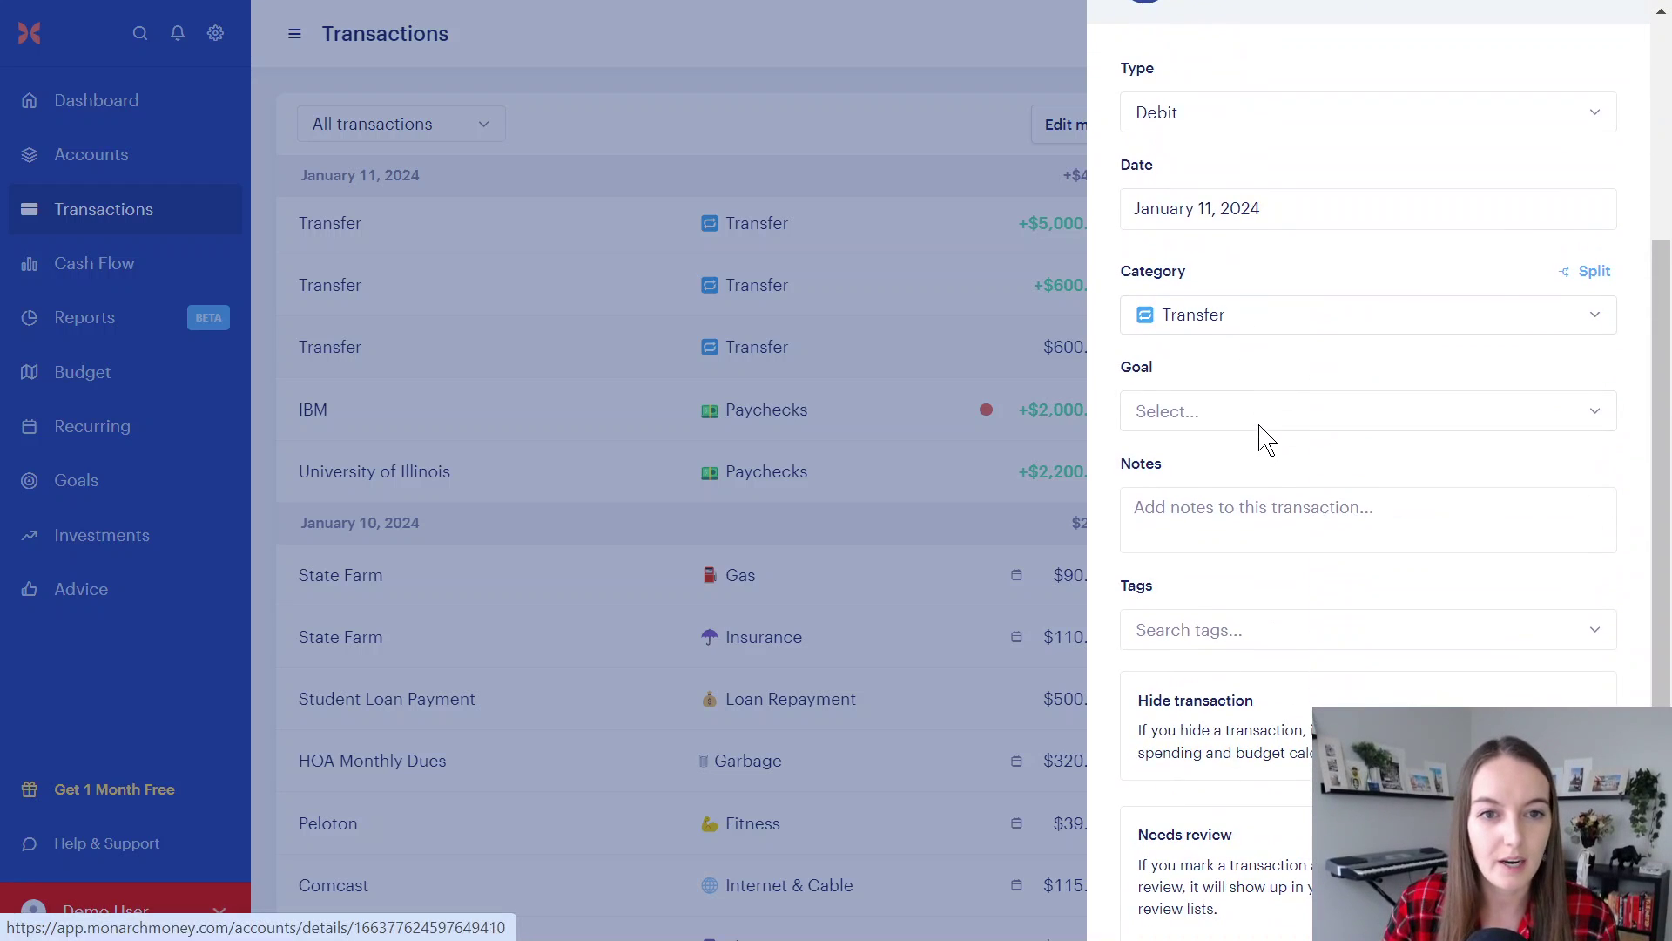
left_click(1261, 415)
scroll(1455, 254, "up", 5)
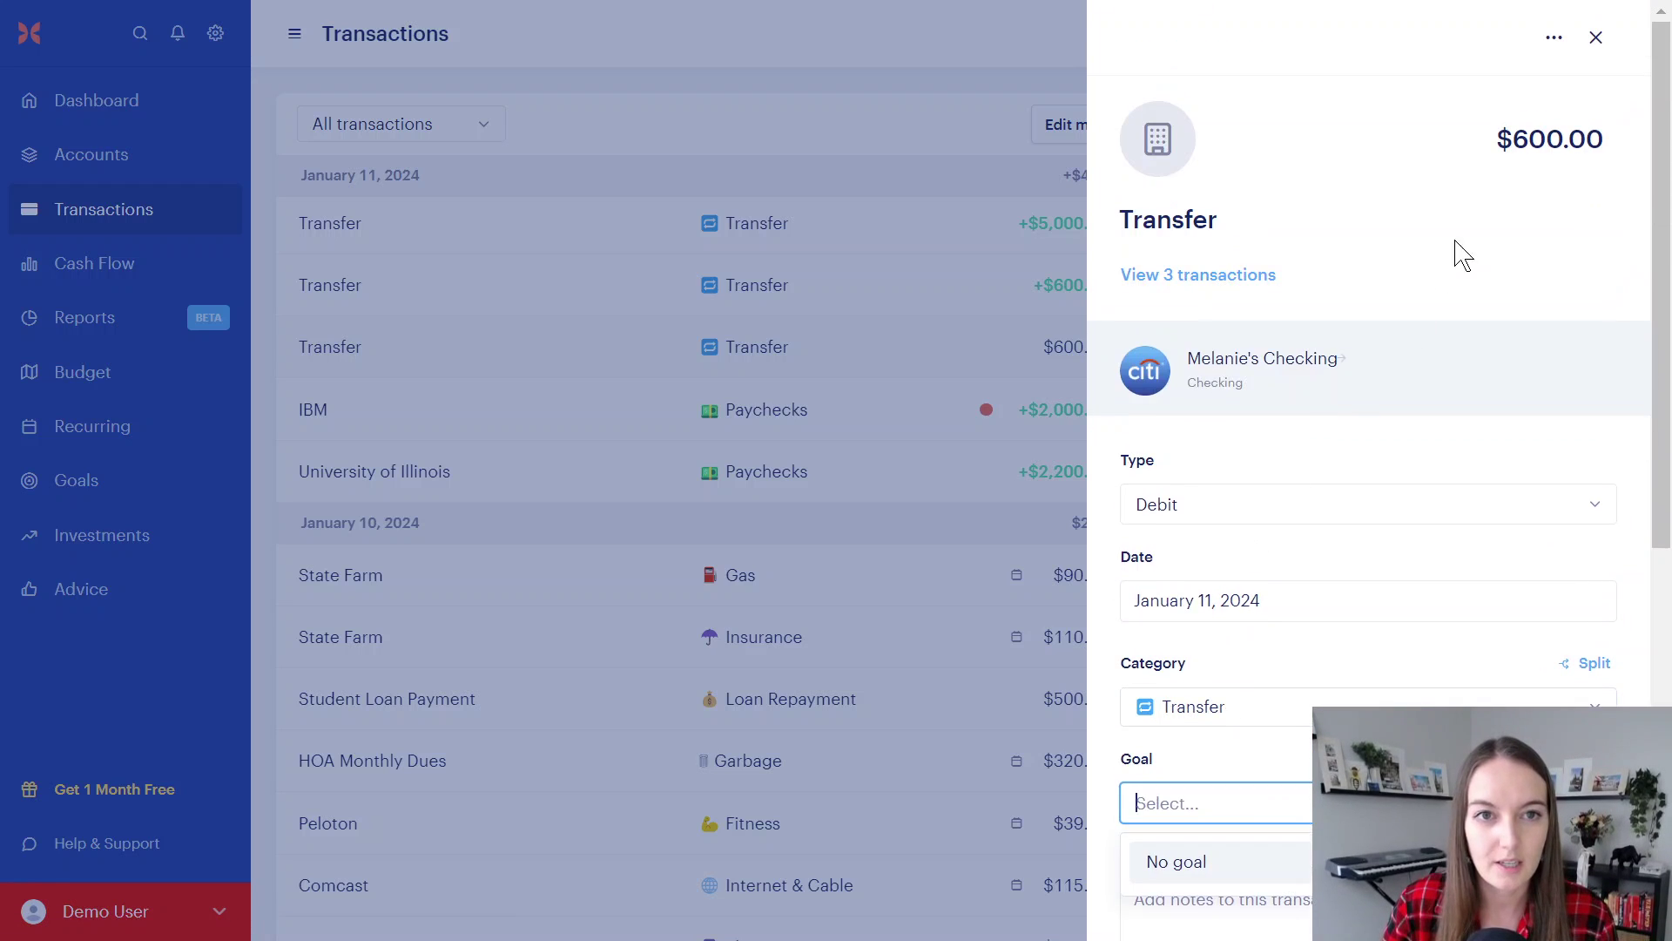
left_click(1002, 191)
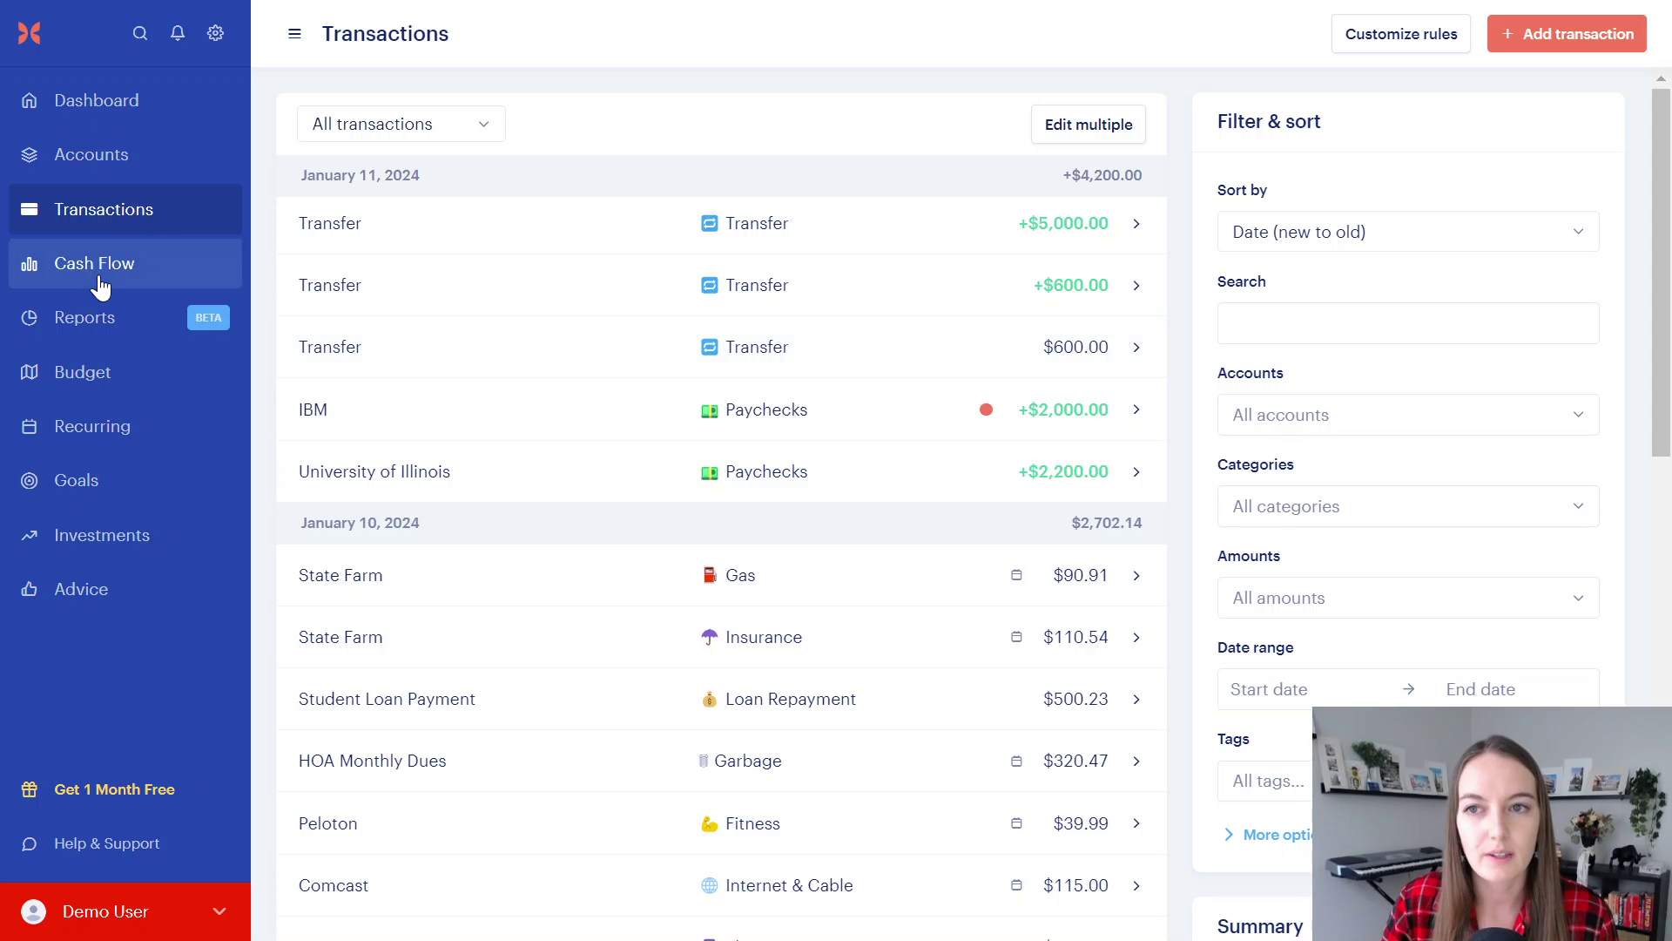
Browse the accounts list through the investments and real estate down to the loans, and open the Mortgage account.
left_click(108, 178)
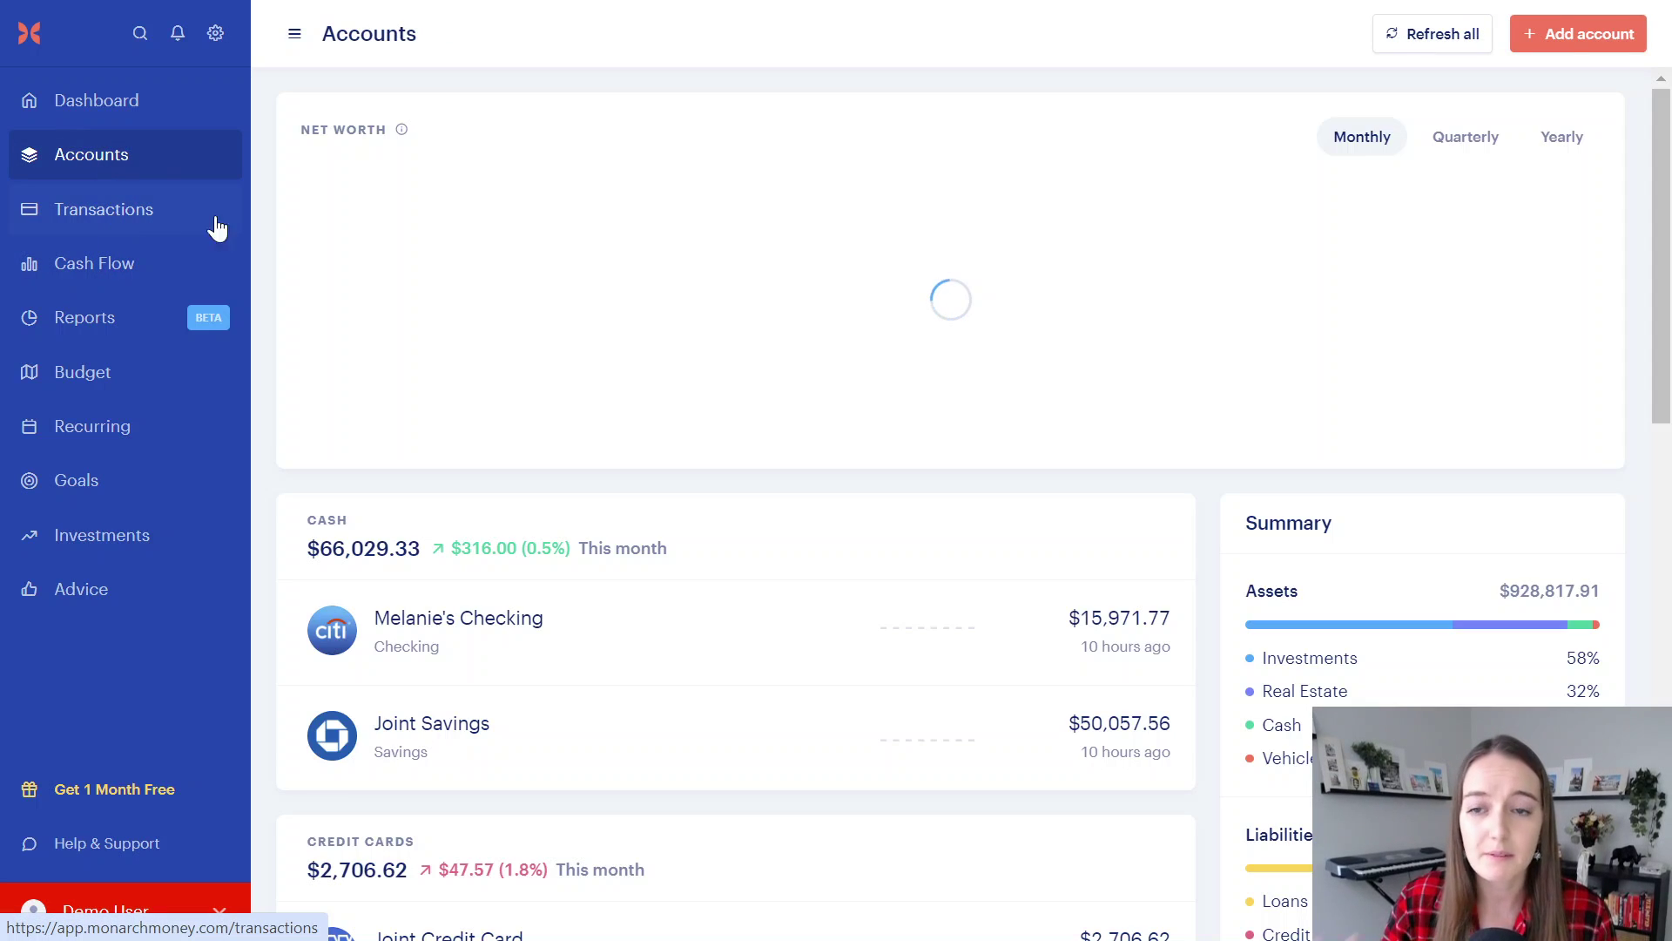
left_click(213, 222)
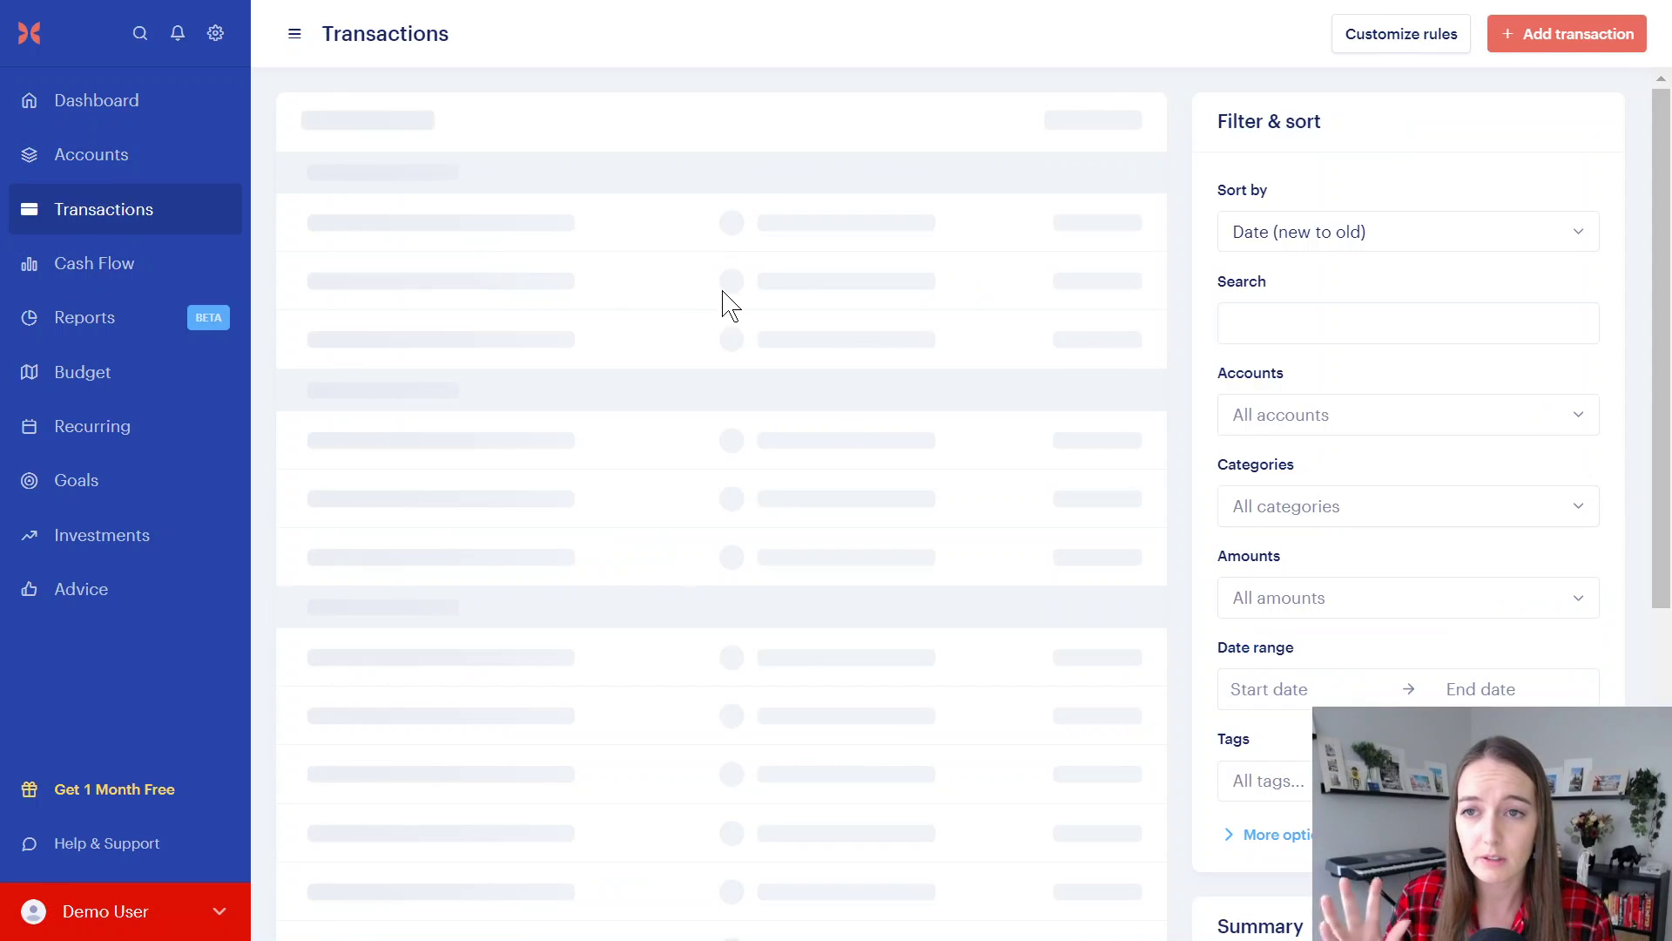
left_click(225, 164)
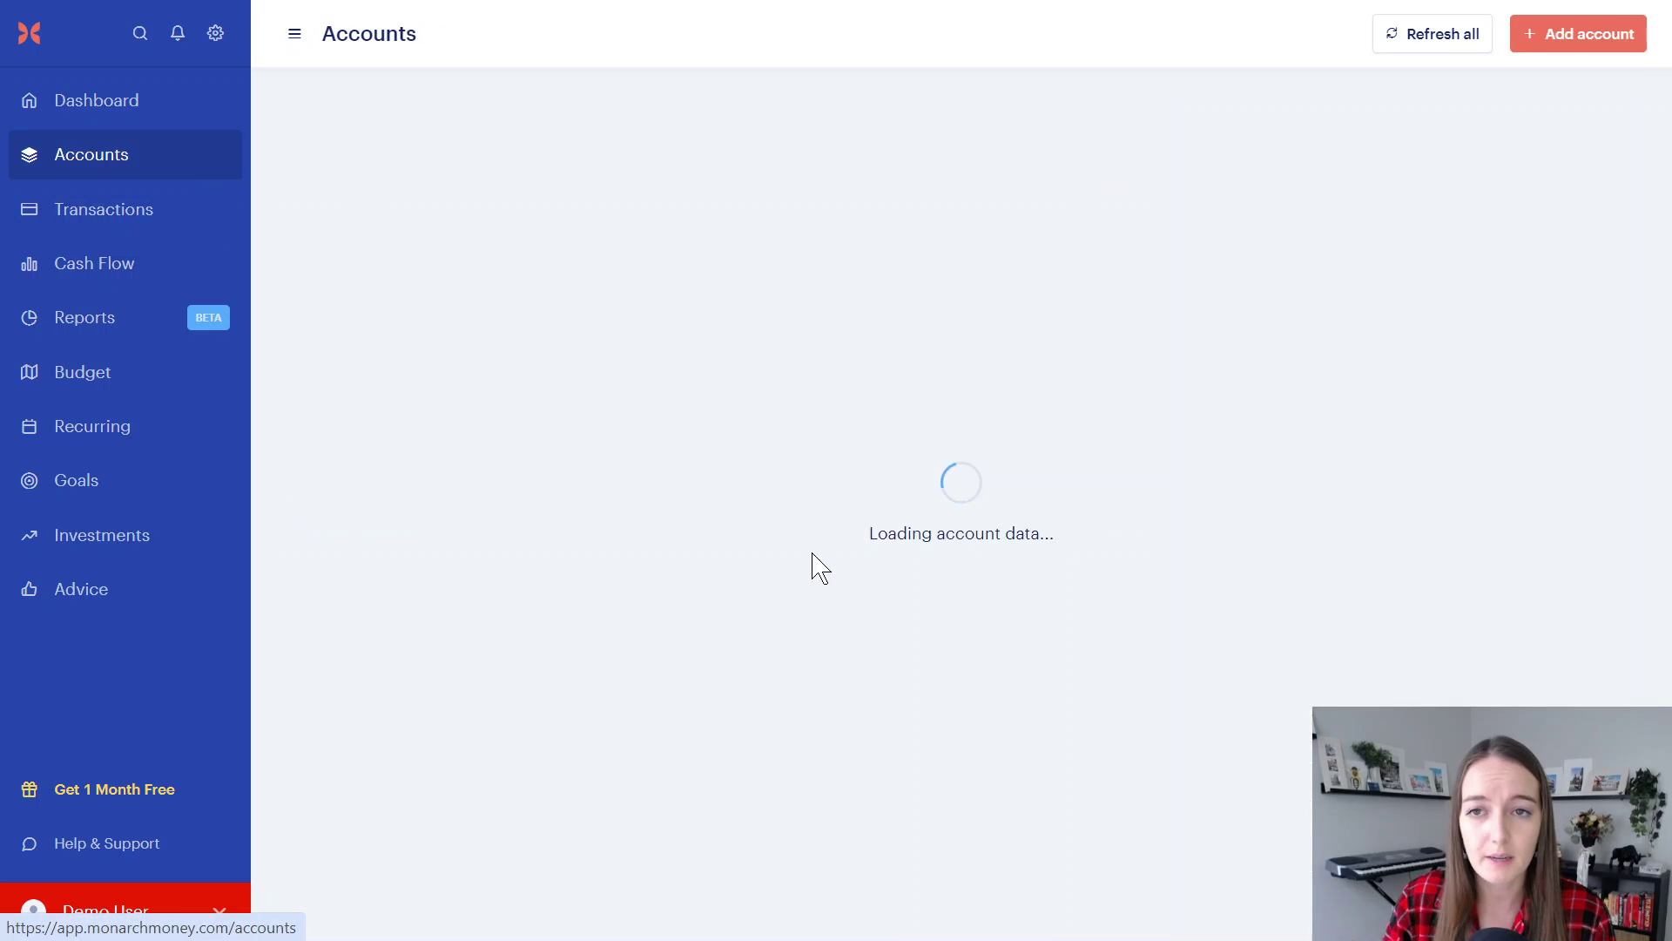
scroll(819, 579, "down", 1)
scroll(819, 579, "down", 6)
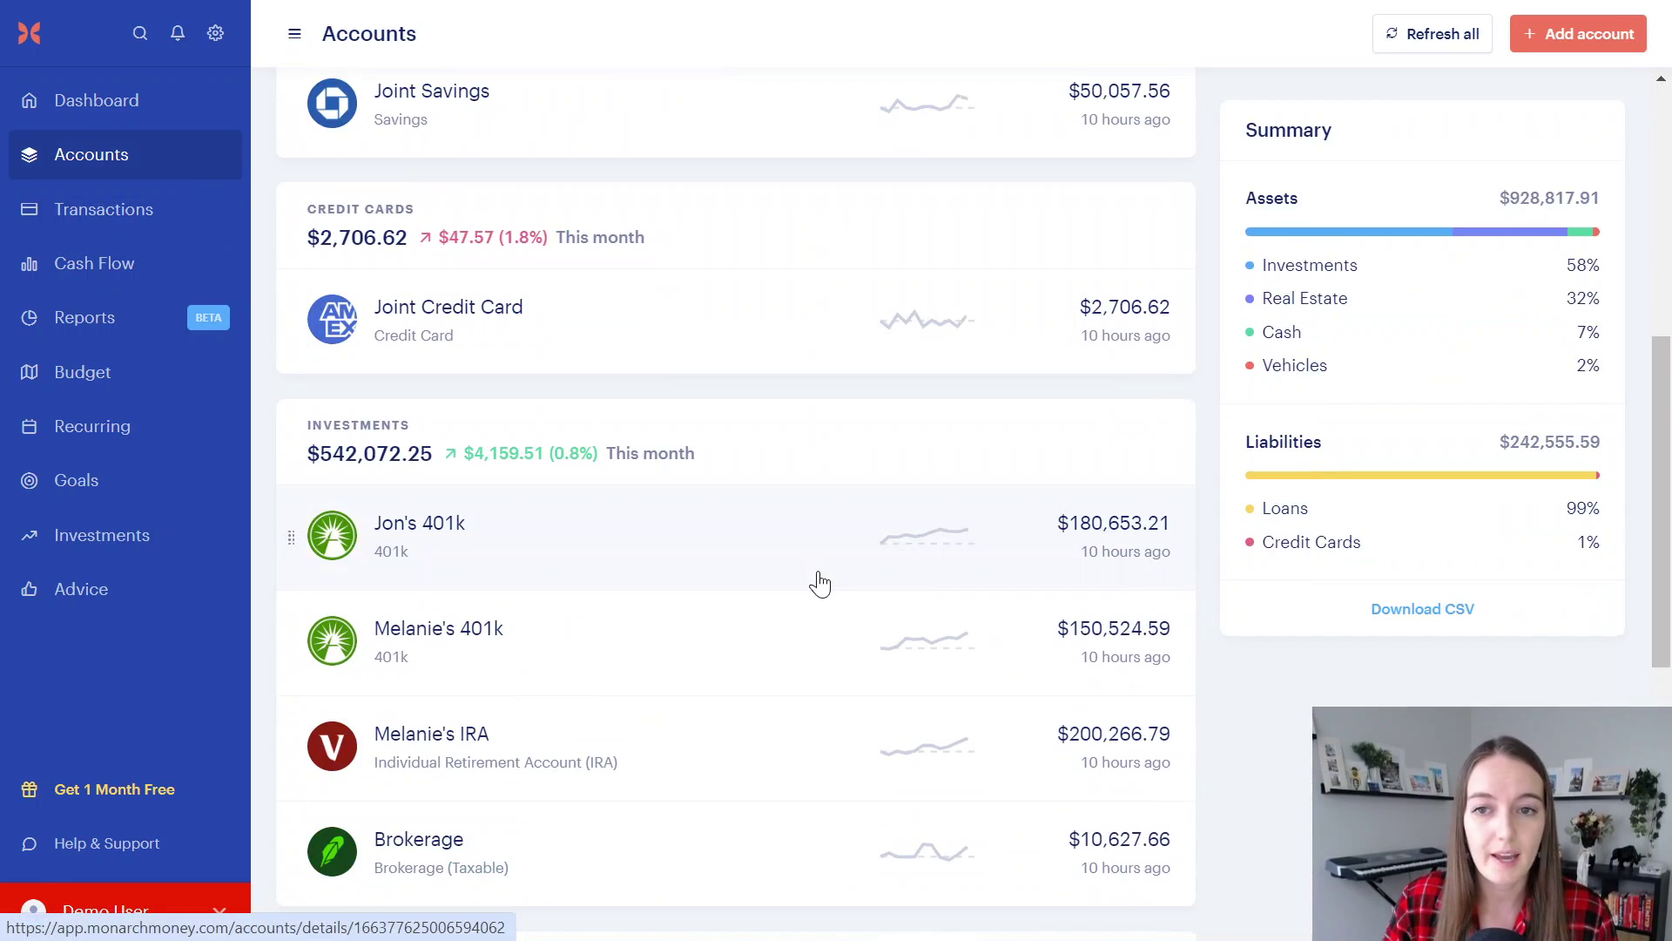
scroll(488, 396, "down", 3)
scroll(505, 540, "down", 1)
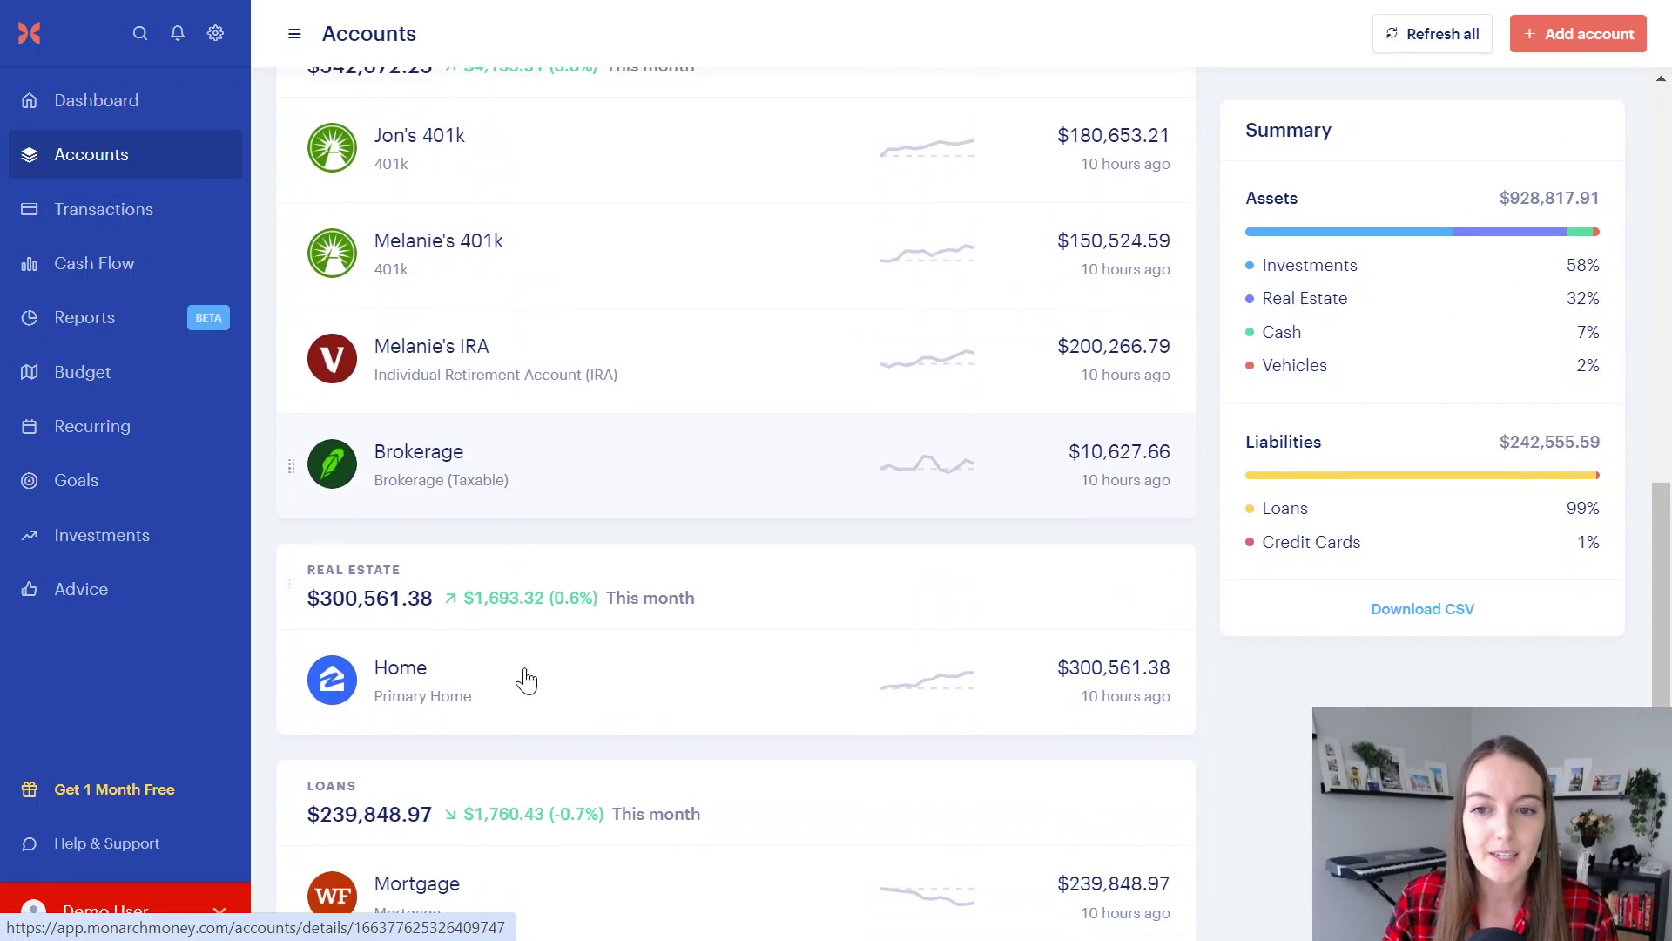
scroll(485, 697, "down", 3)
left_click(480, 629)
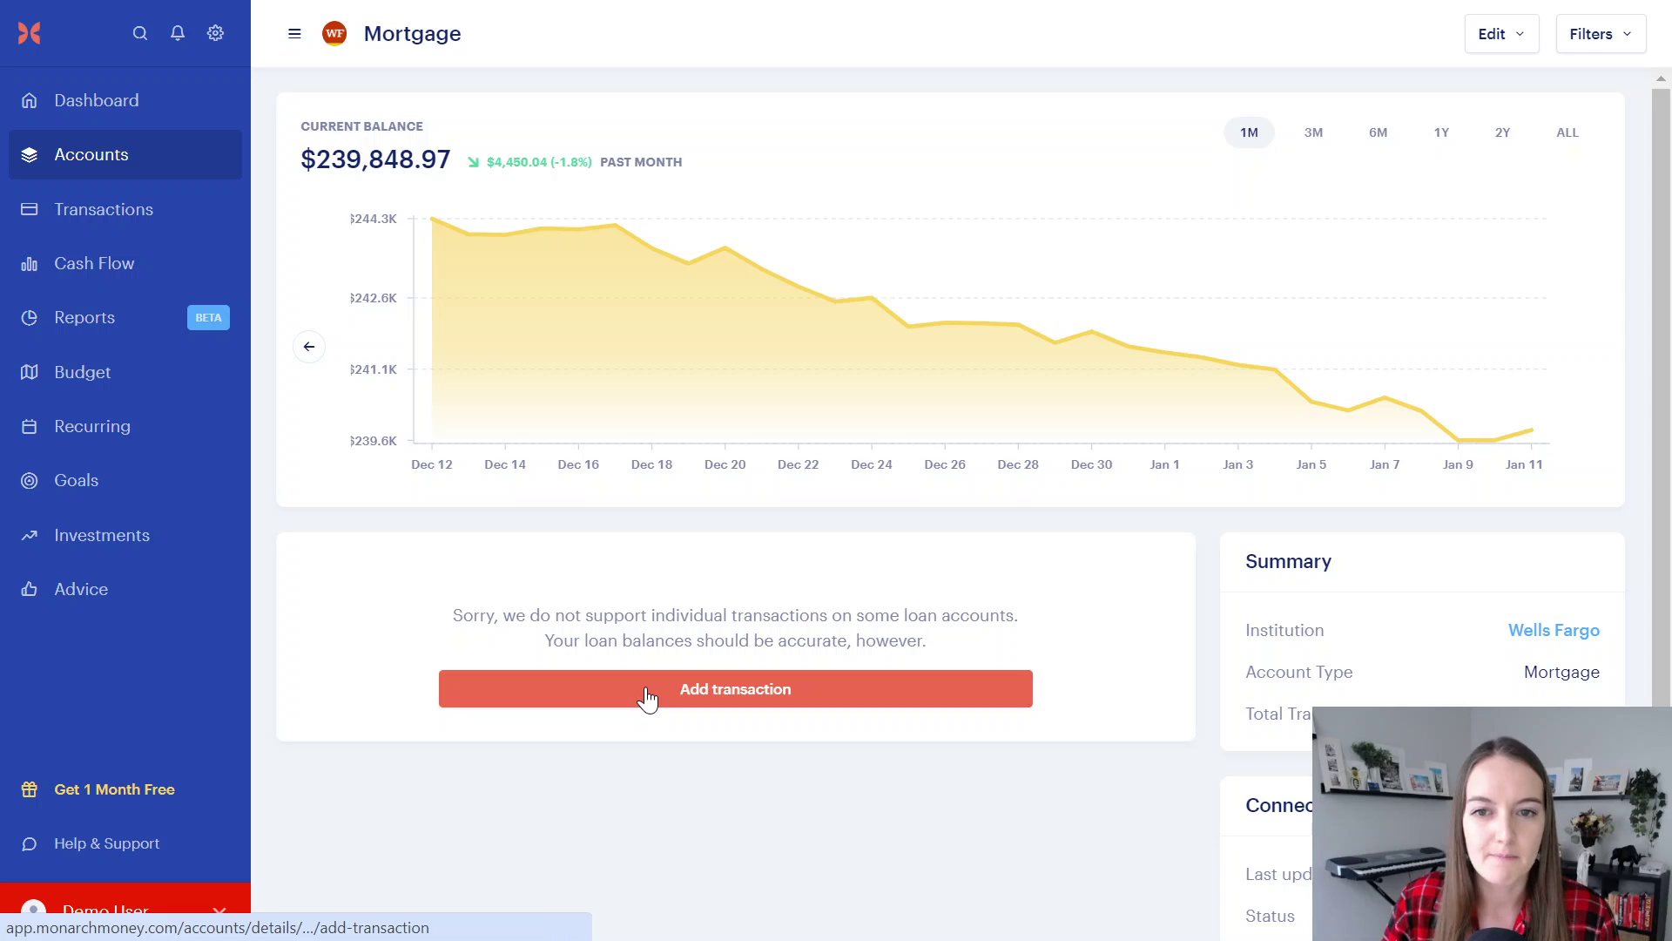
Start a manual credit transaction of $1,250 on the Mortgage account and discard it without saving.
left_click(889, 702)
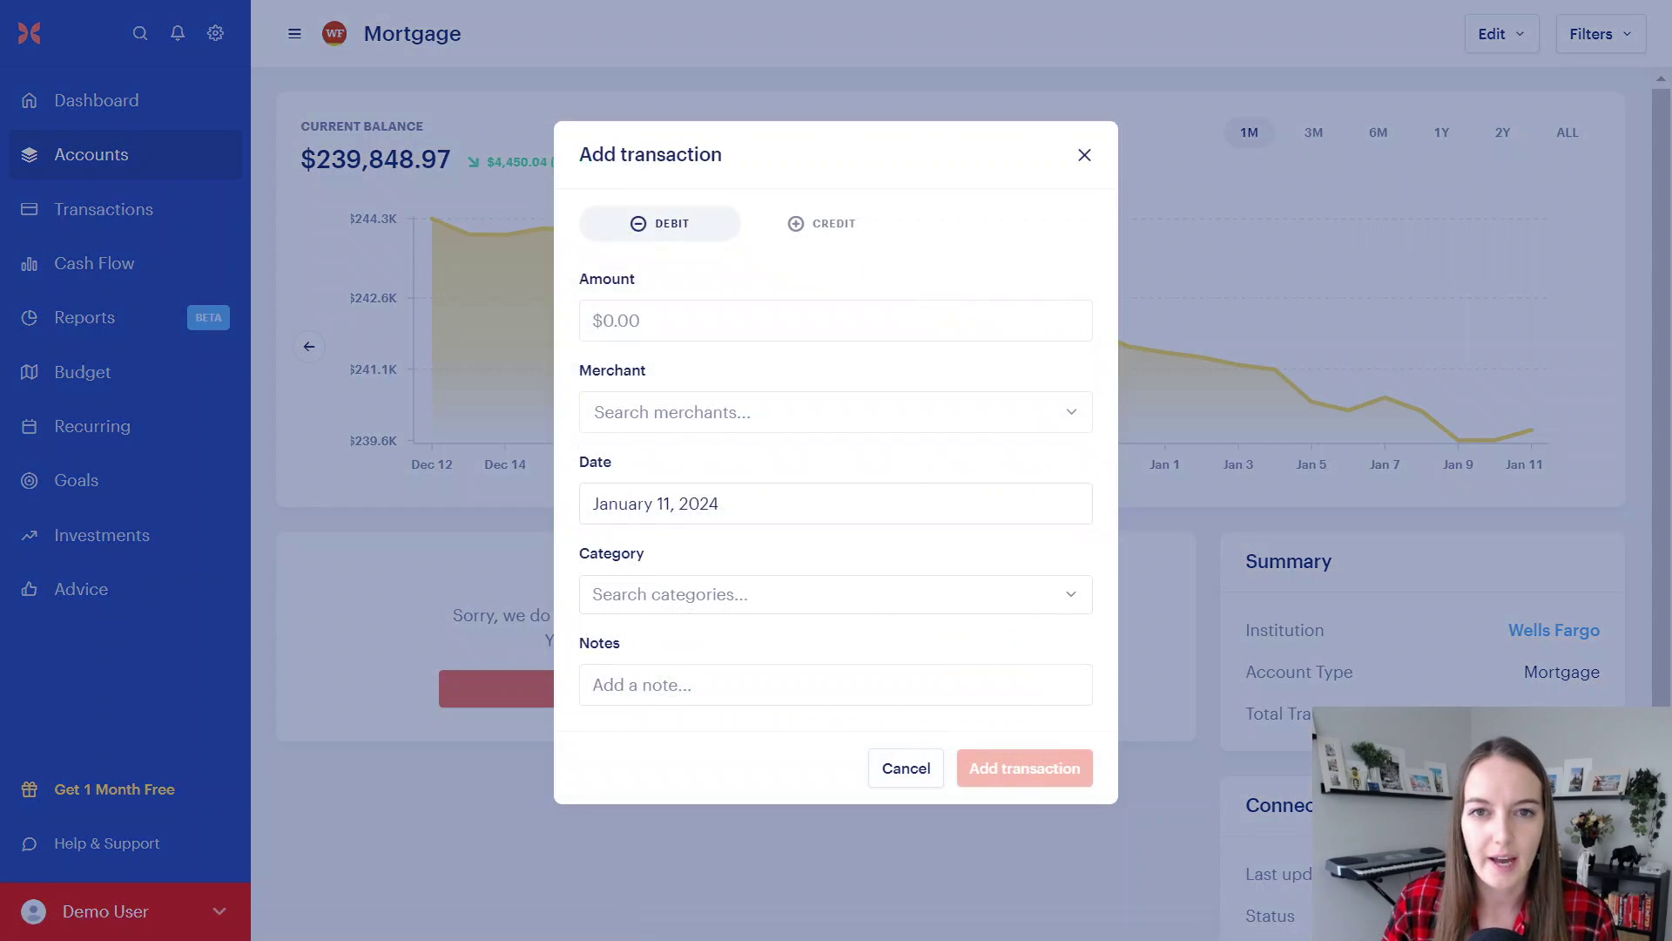
left_click(828, 237)
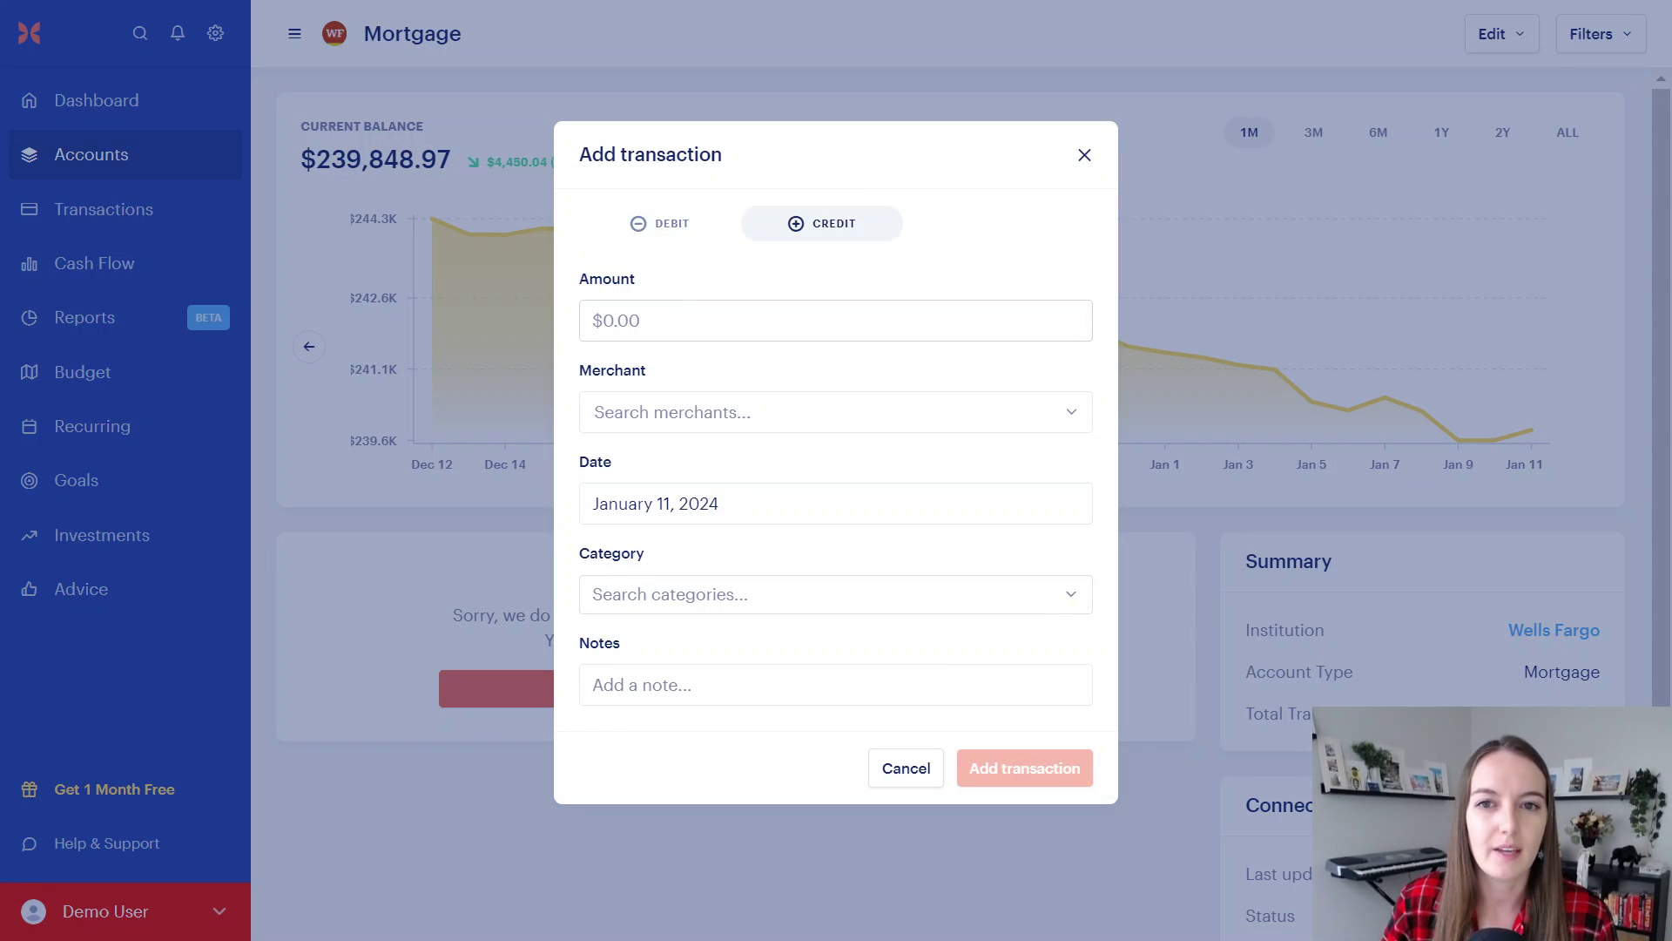
left_click(836, 320)
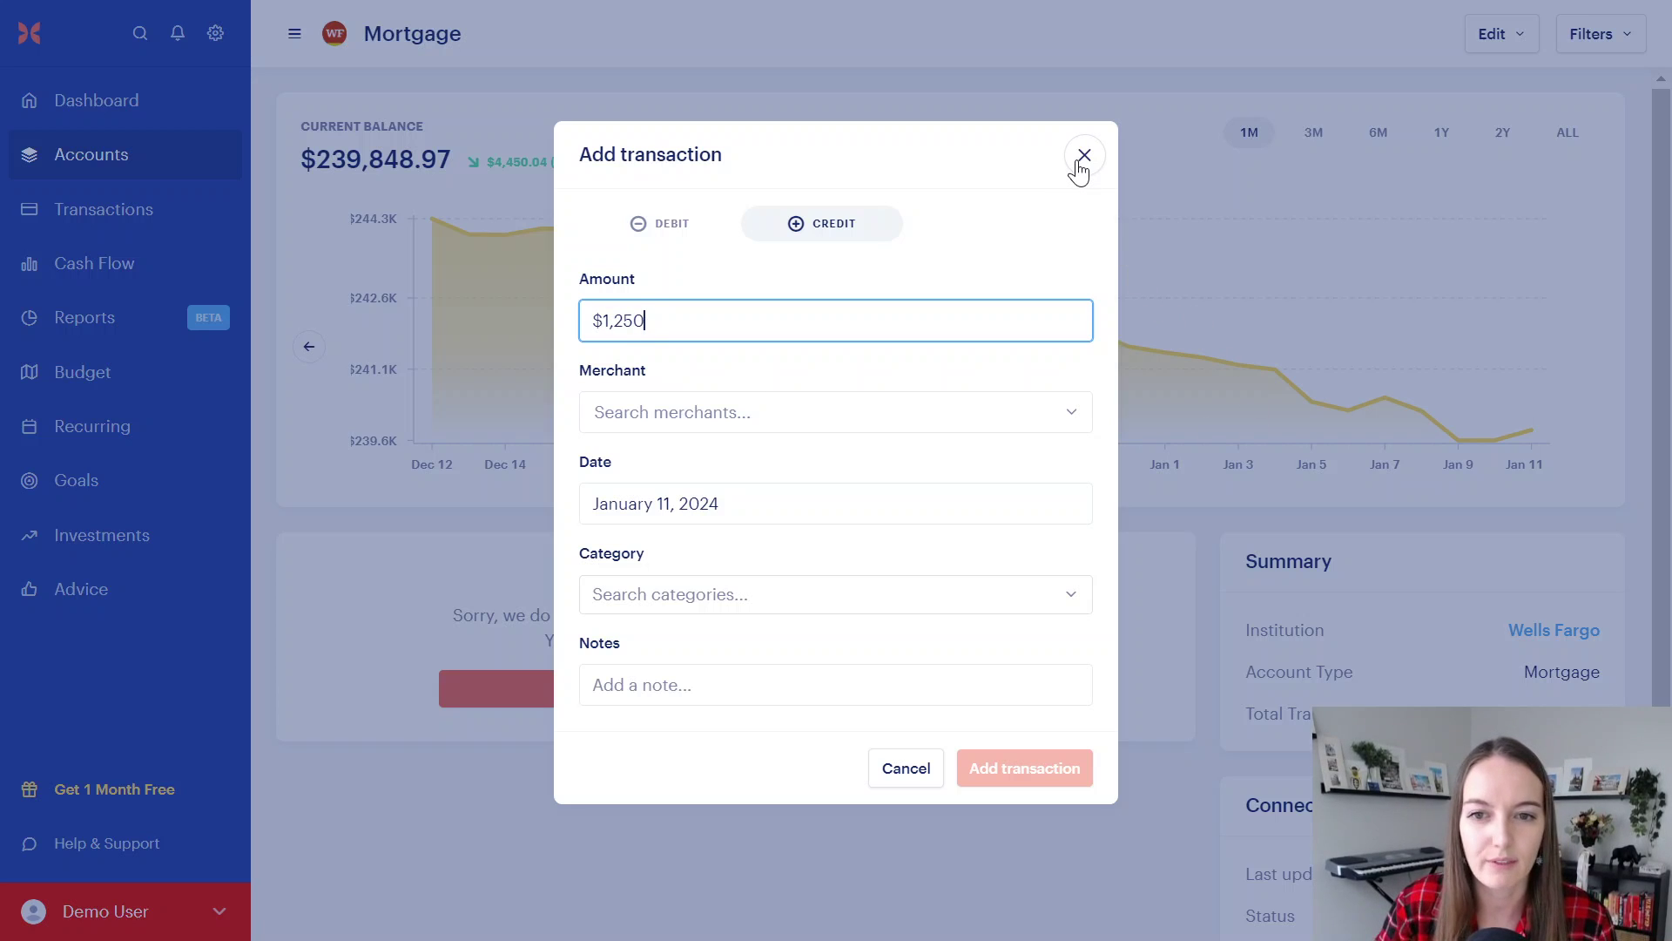
left_click(1084, 156)
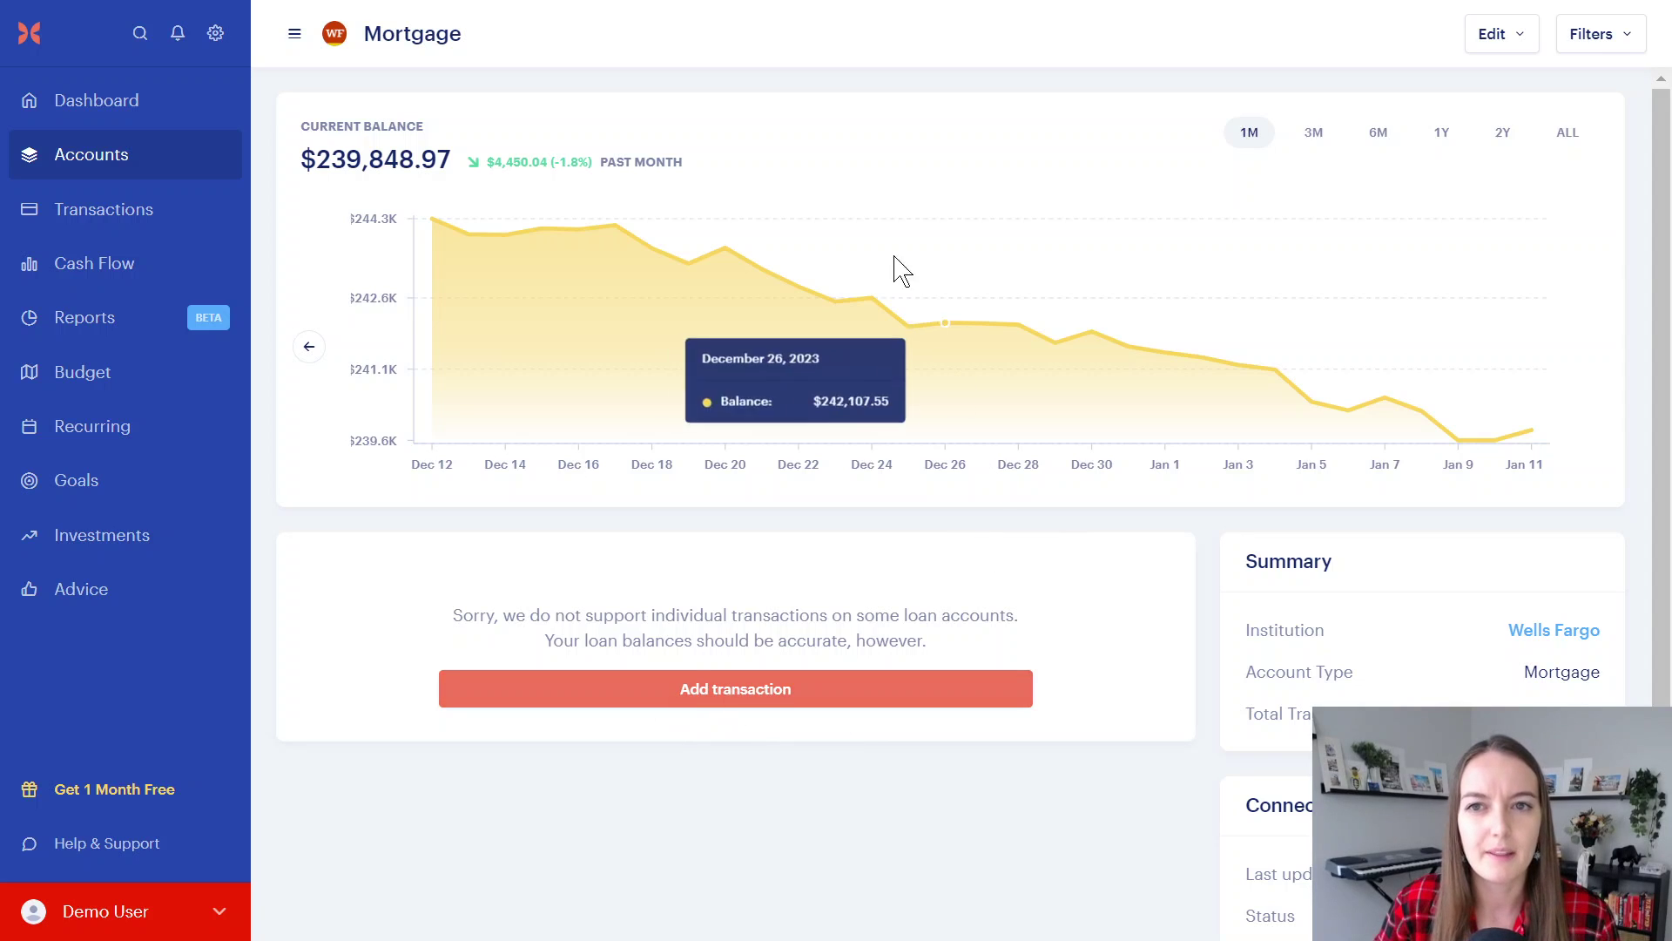
Return to the accounts list, open the January 2024 budget, and review the goal contributions section.
left_click(123, 163)
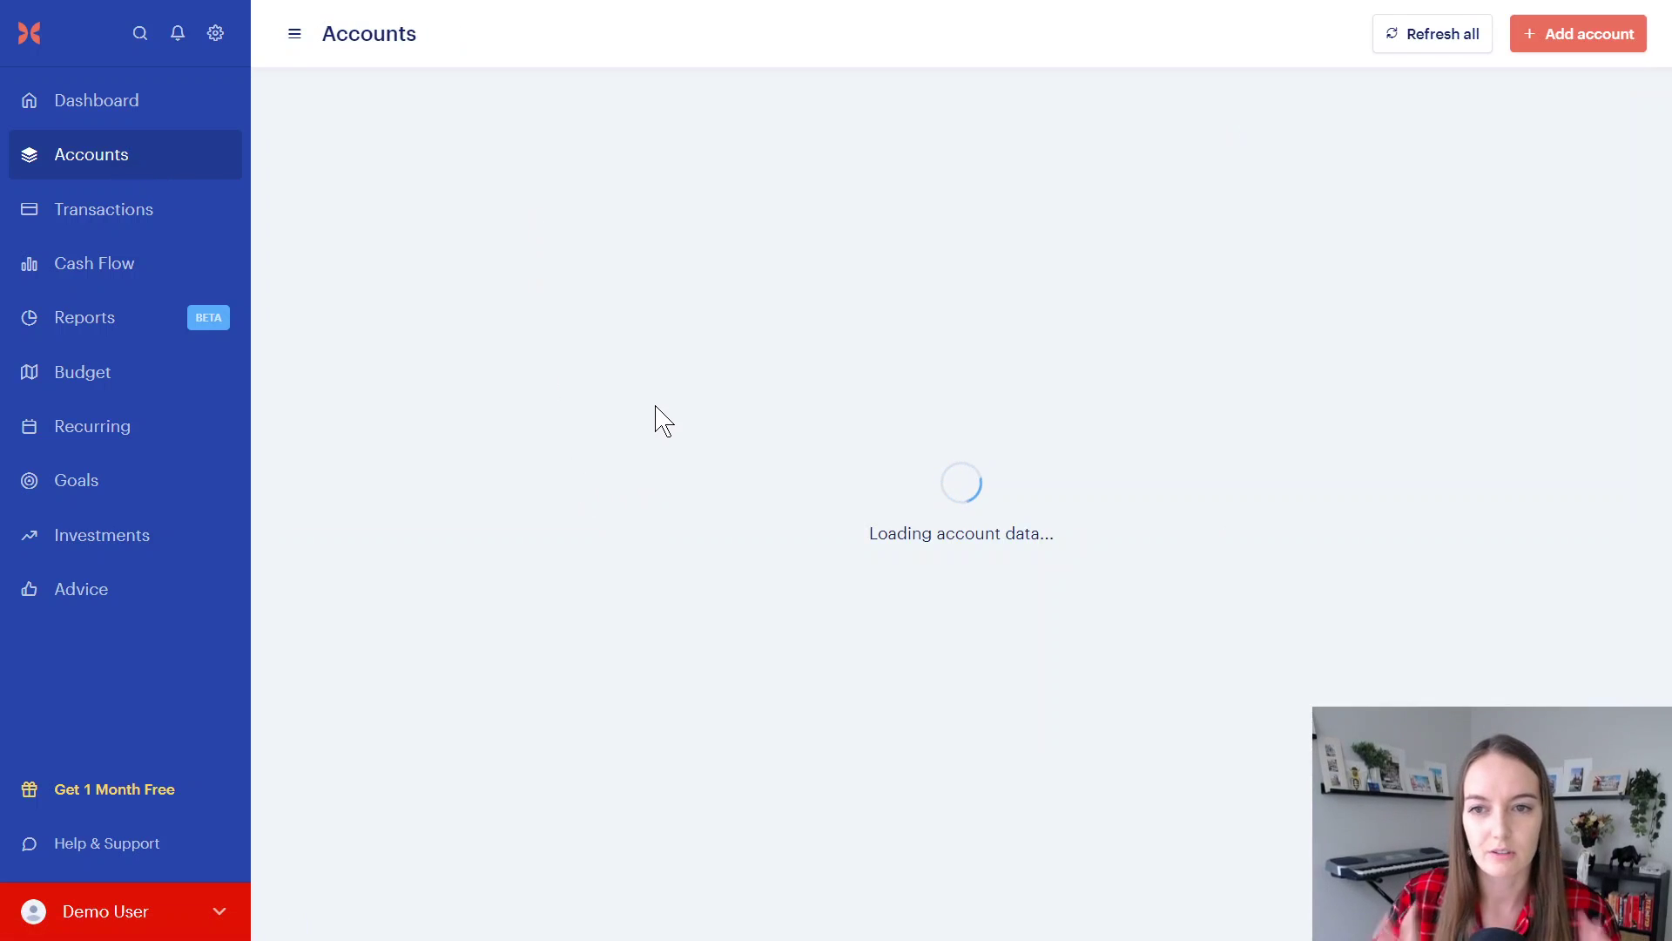
scroll(659, 423, "down", 3)
scroll(659, 422, "down", 8)
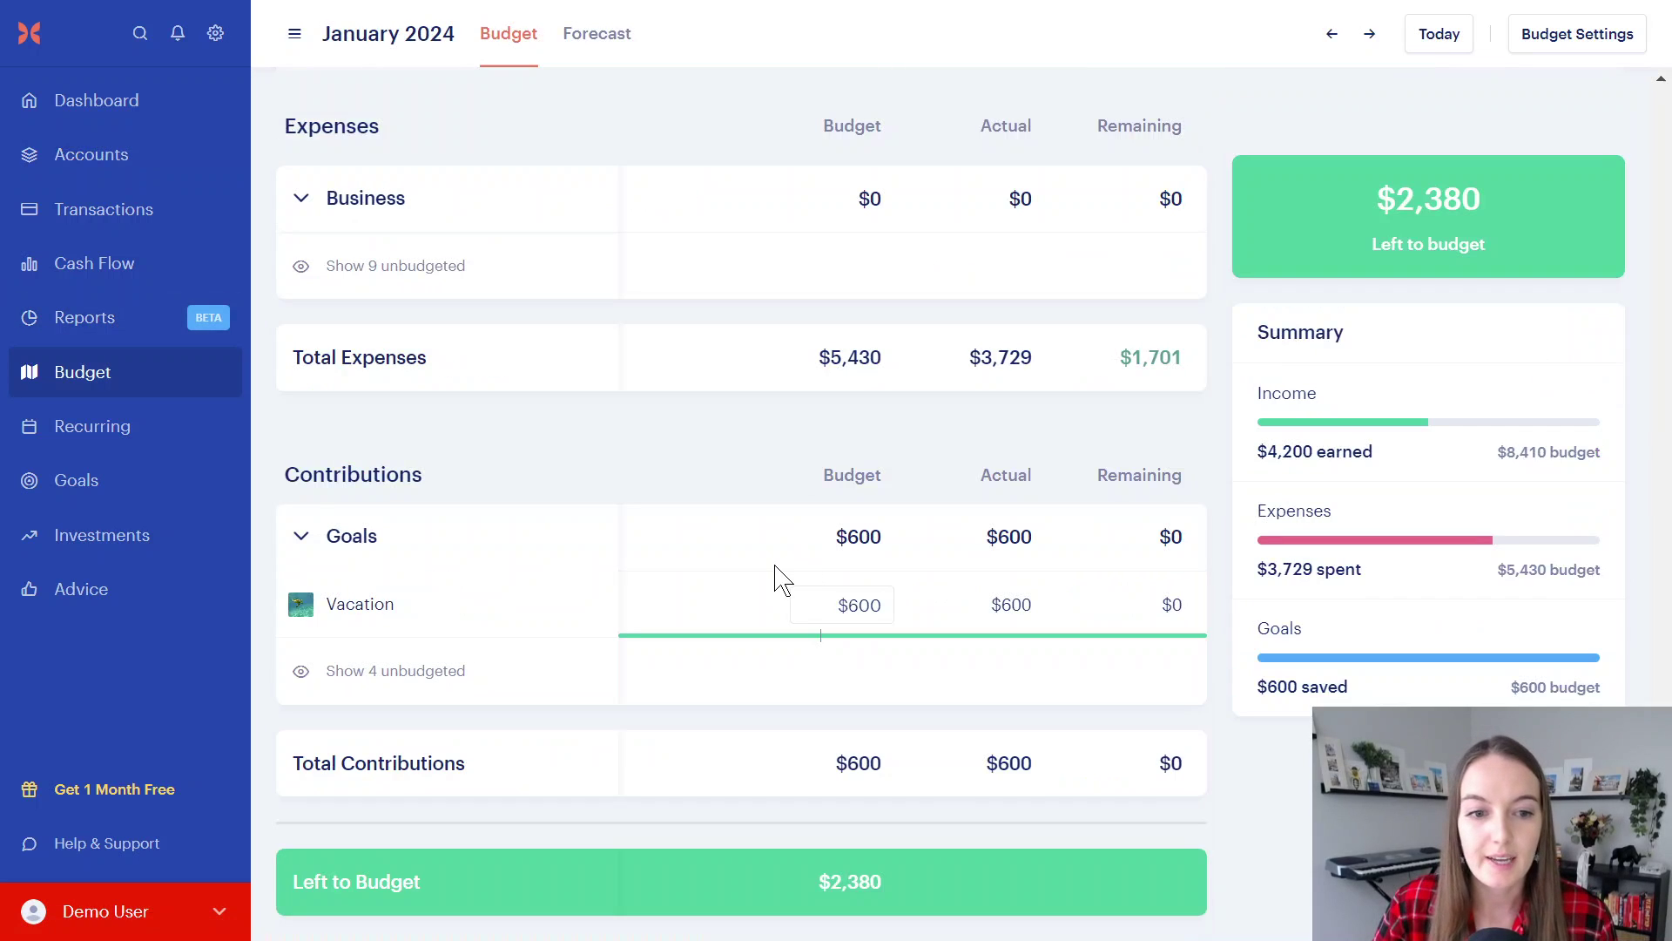
Show the unbudgeted goals in the January 2024 contributions and set the Retirement goal's budget to $1,000.
left_click(392, 671)
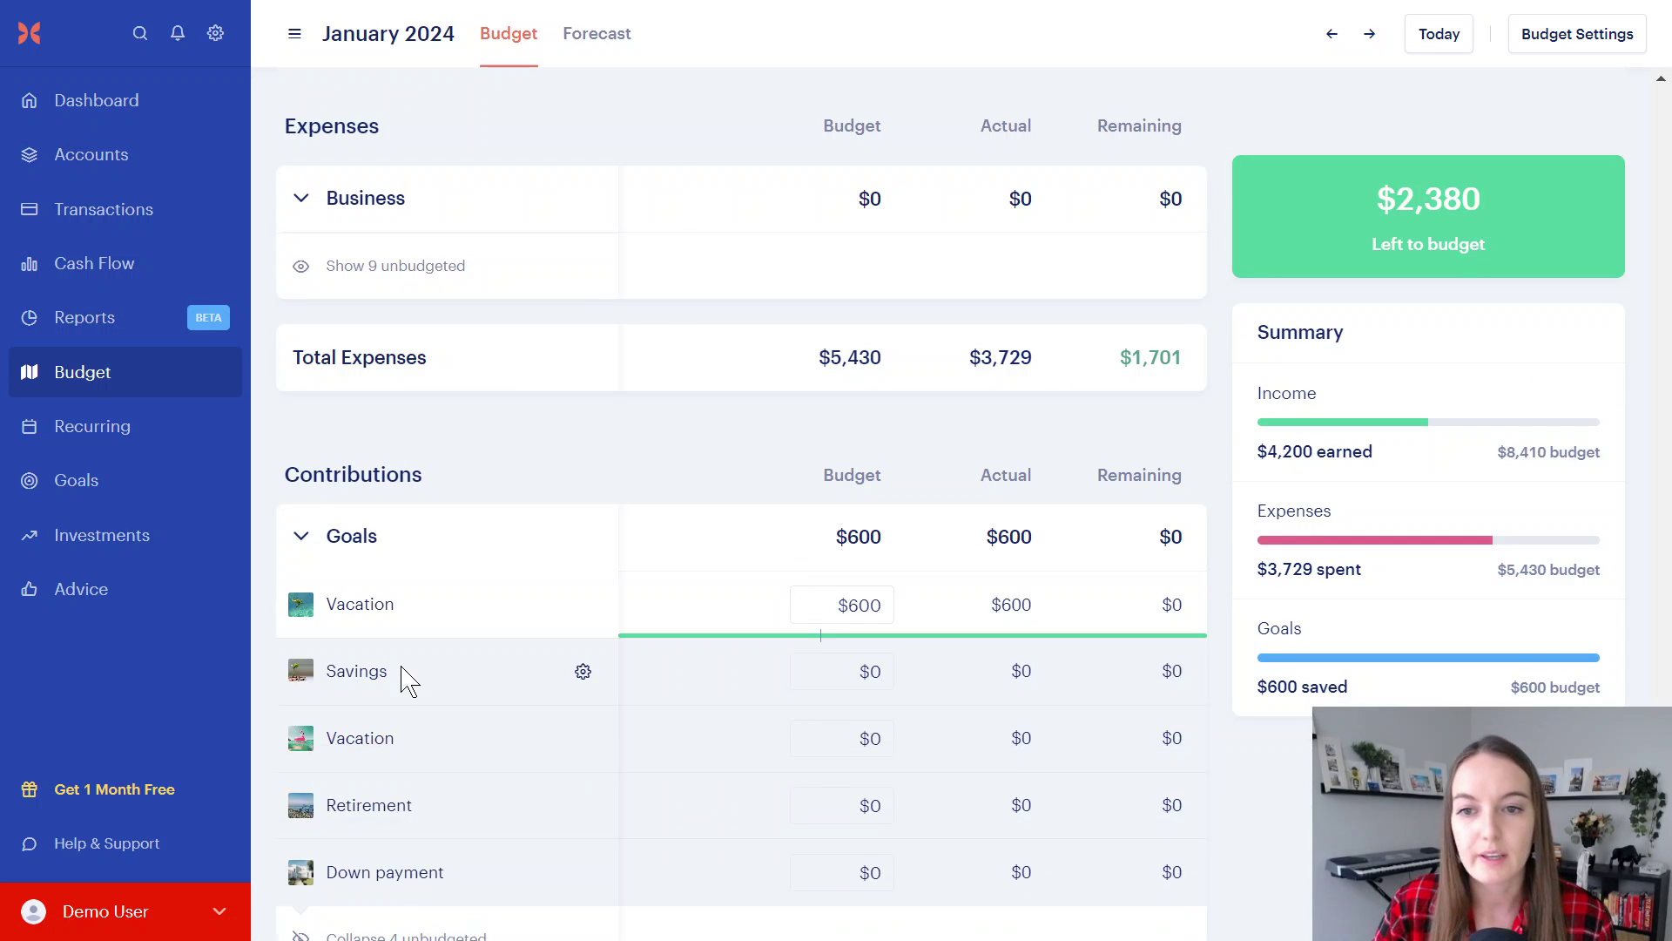
scroll(418, 697, "down", 1)
scroll(423, 736, "down", 2)
left_click(863, 674)
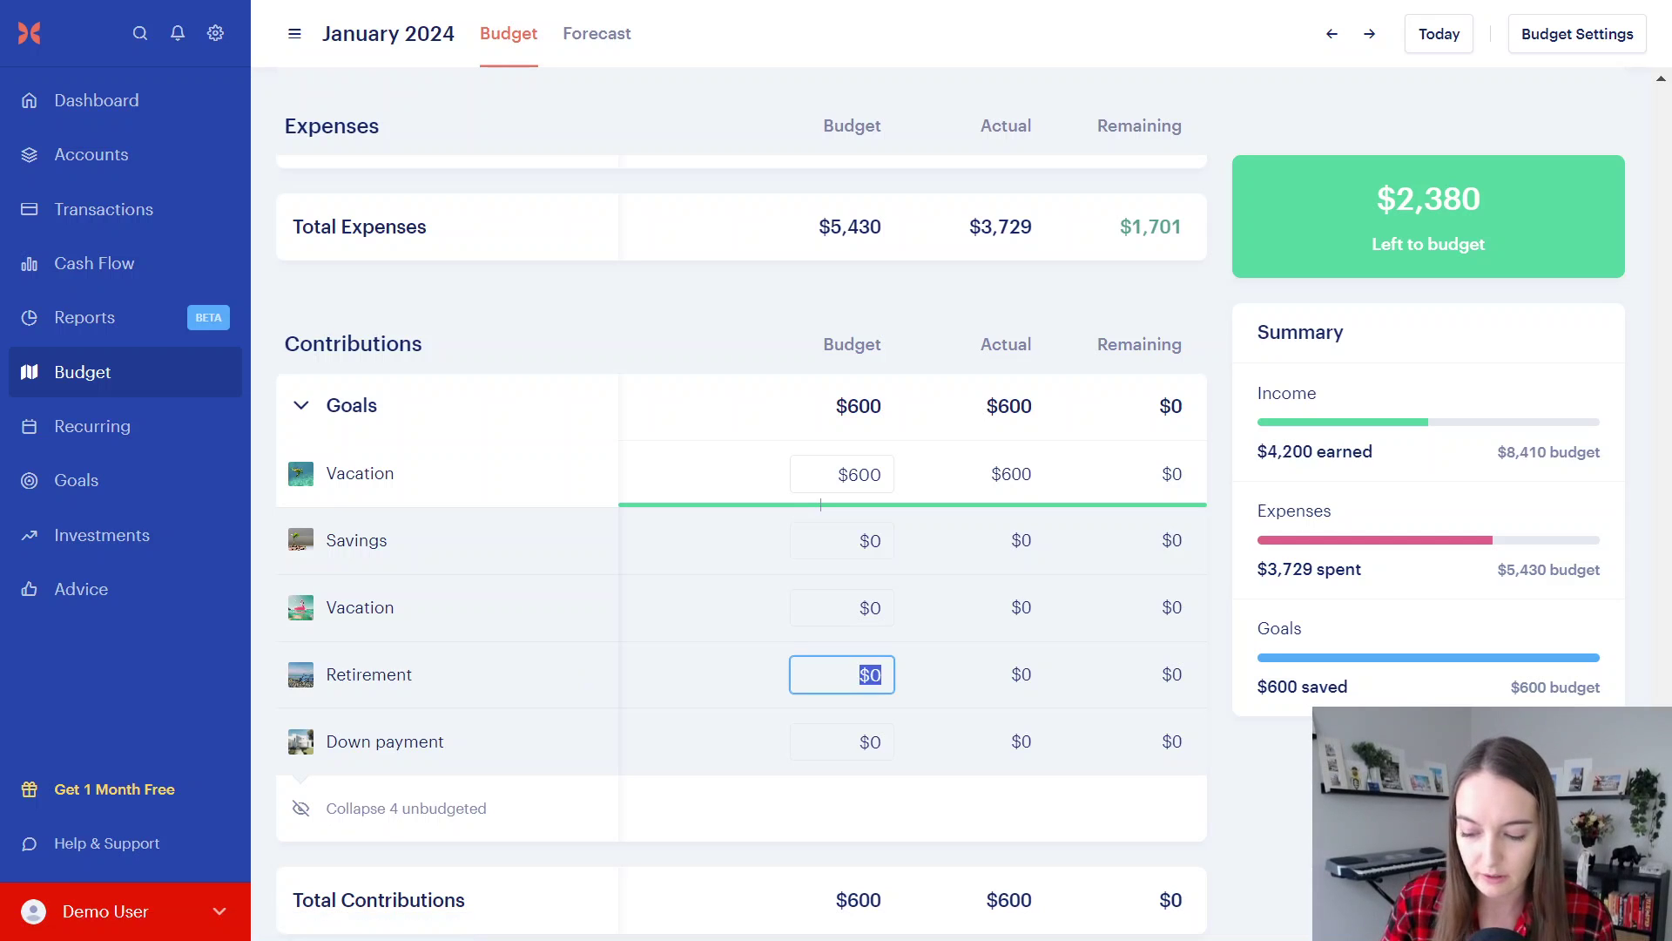
type("1,000")
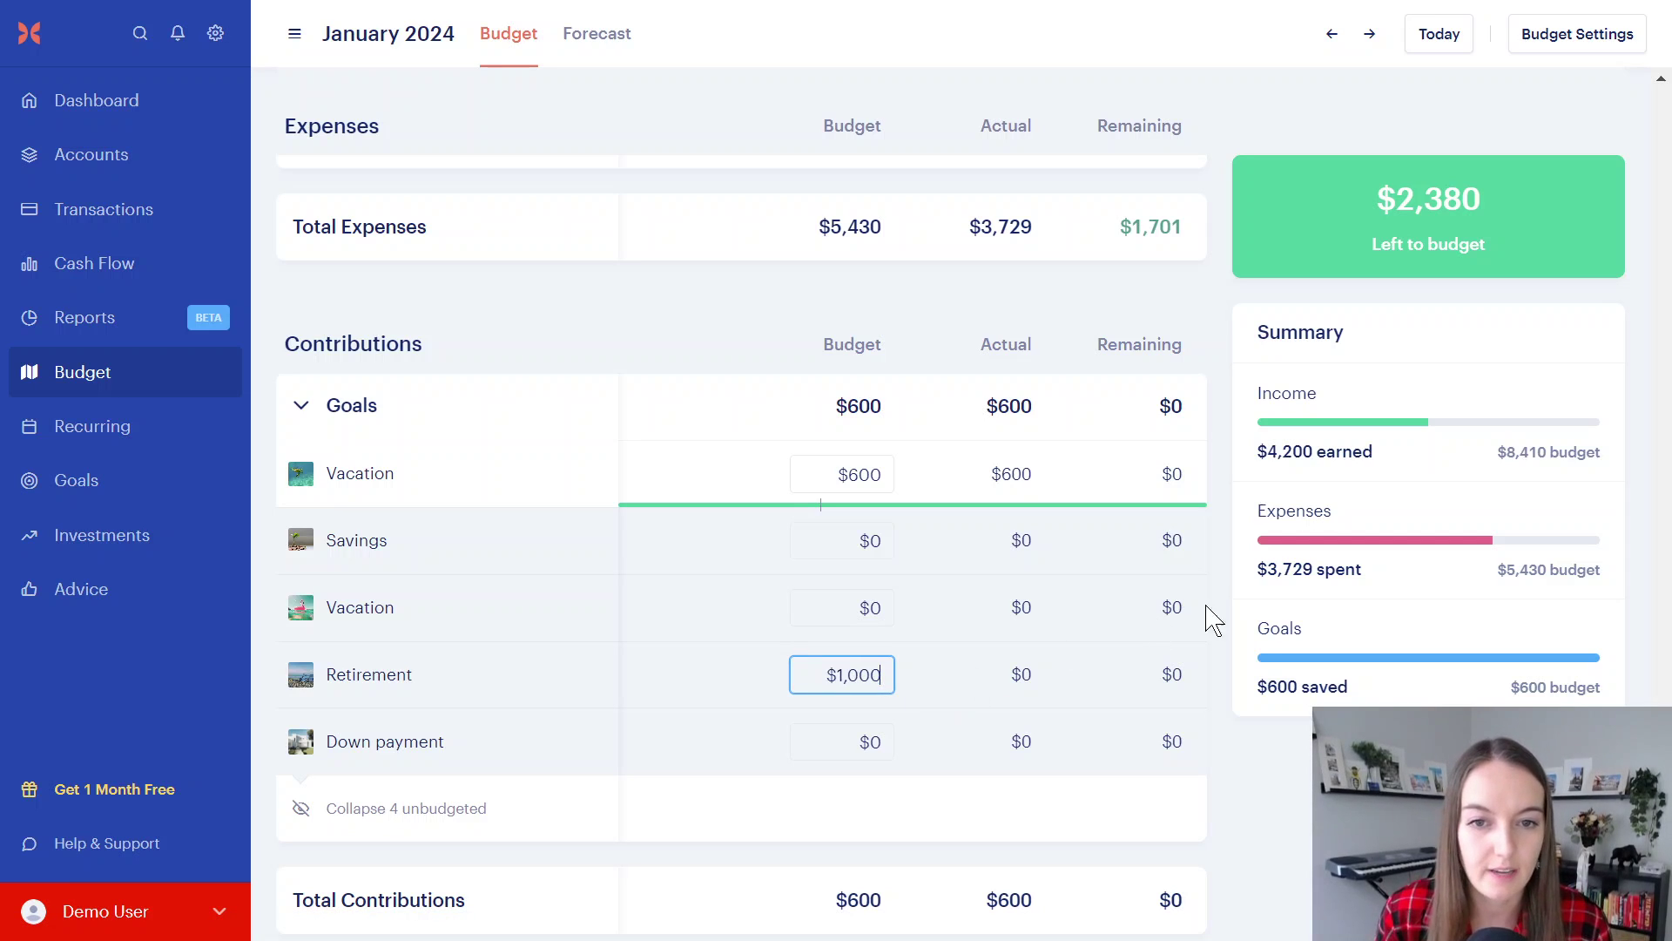
left_click(1041, 695)
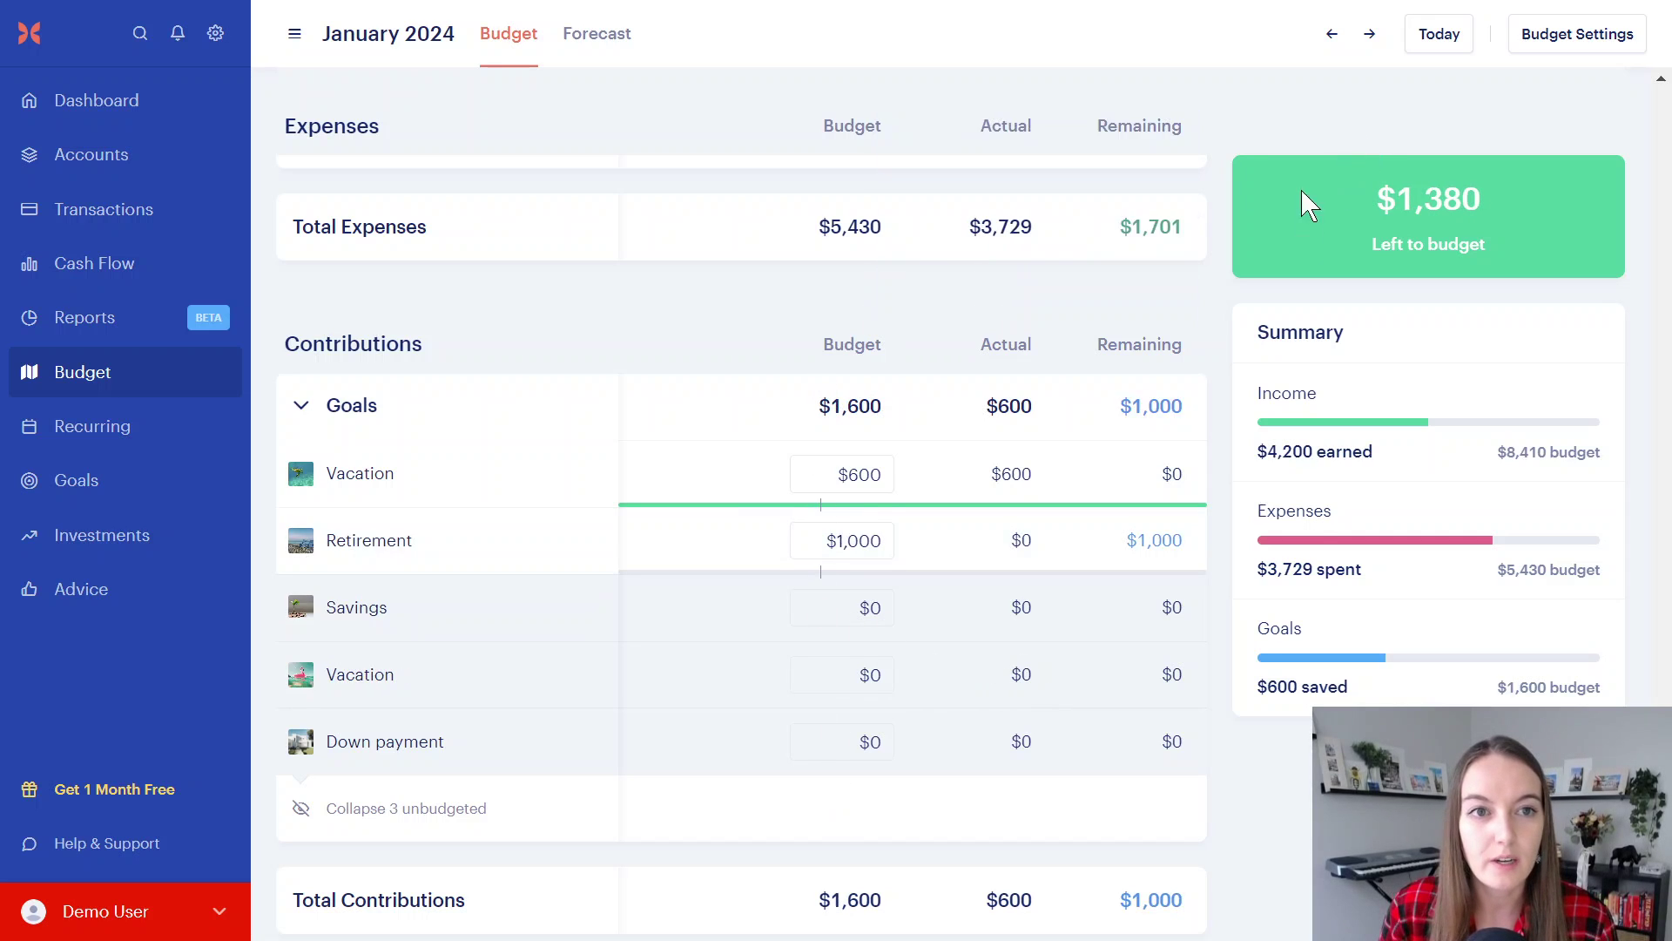
mouse_move(1431, 170)
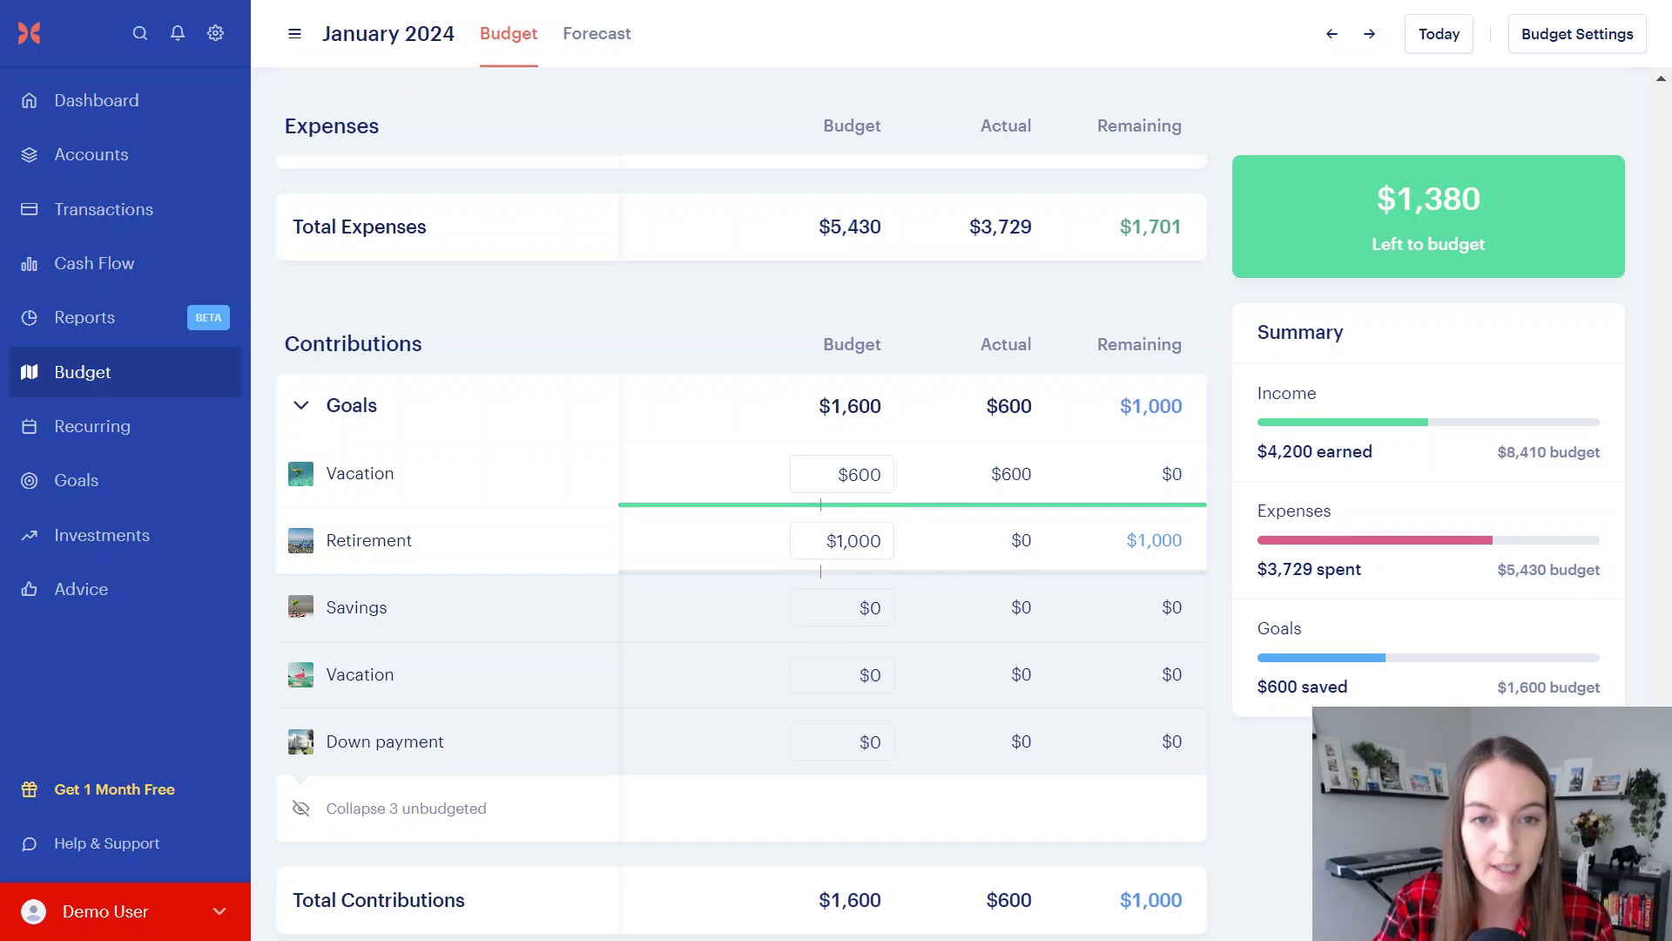
left_click(853, 540)
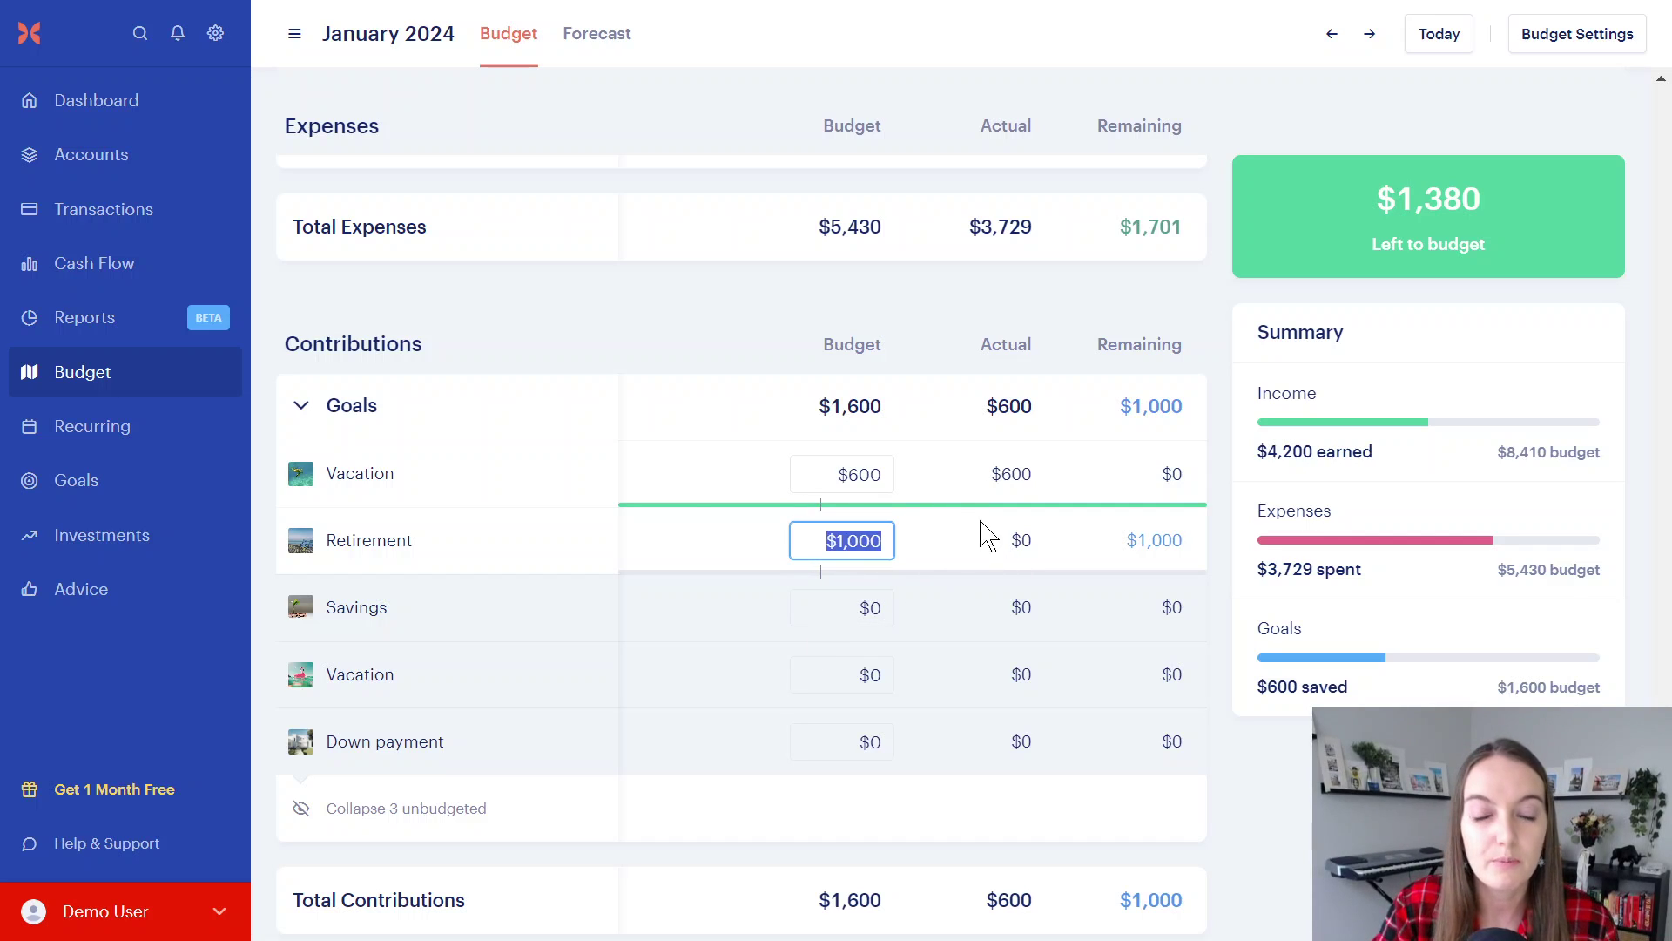
left_click(1049, 507)
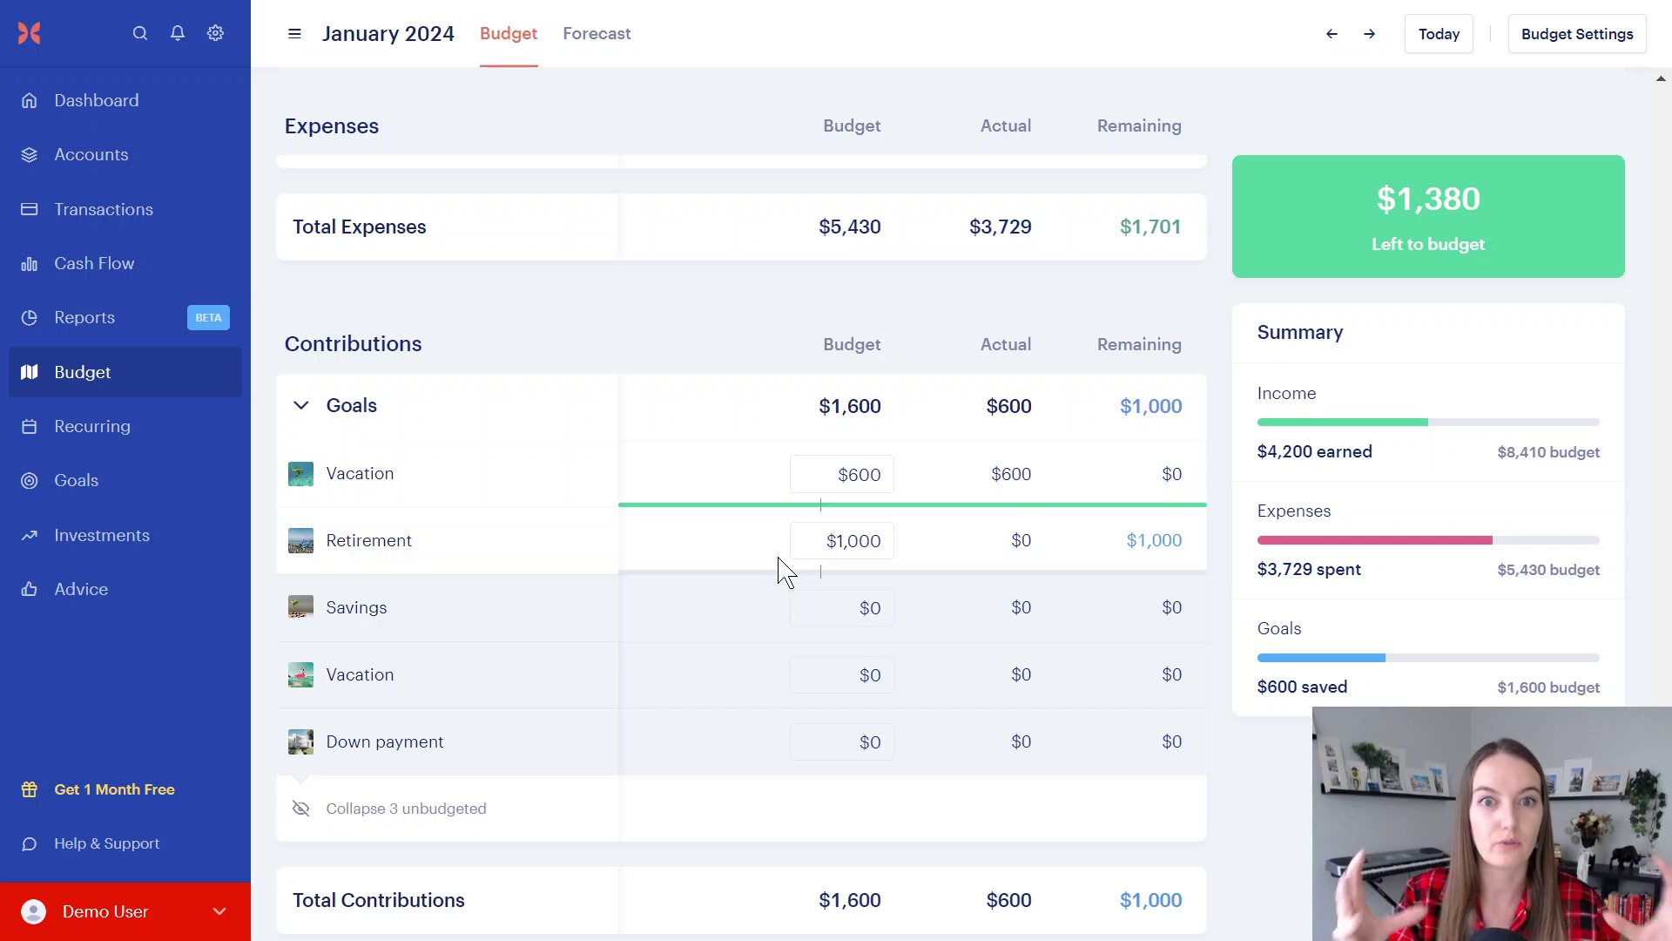
View the January 2024 cash flow summary and return to the budget to review its expenses and goal contributions.
left_click(103, 266)
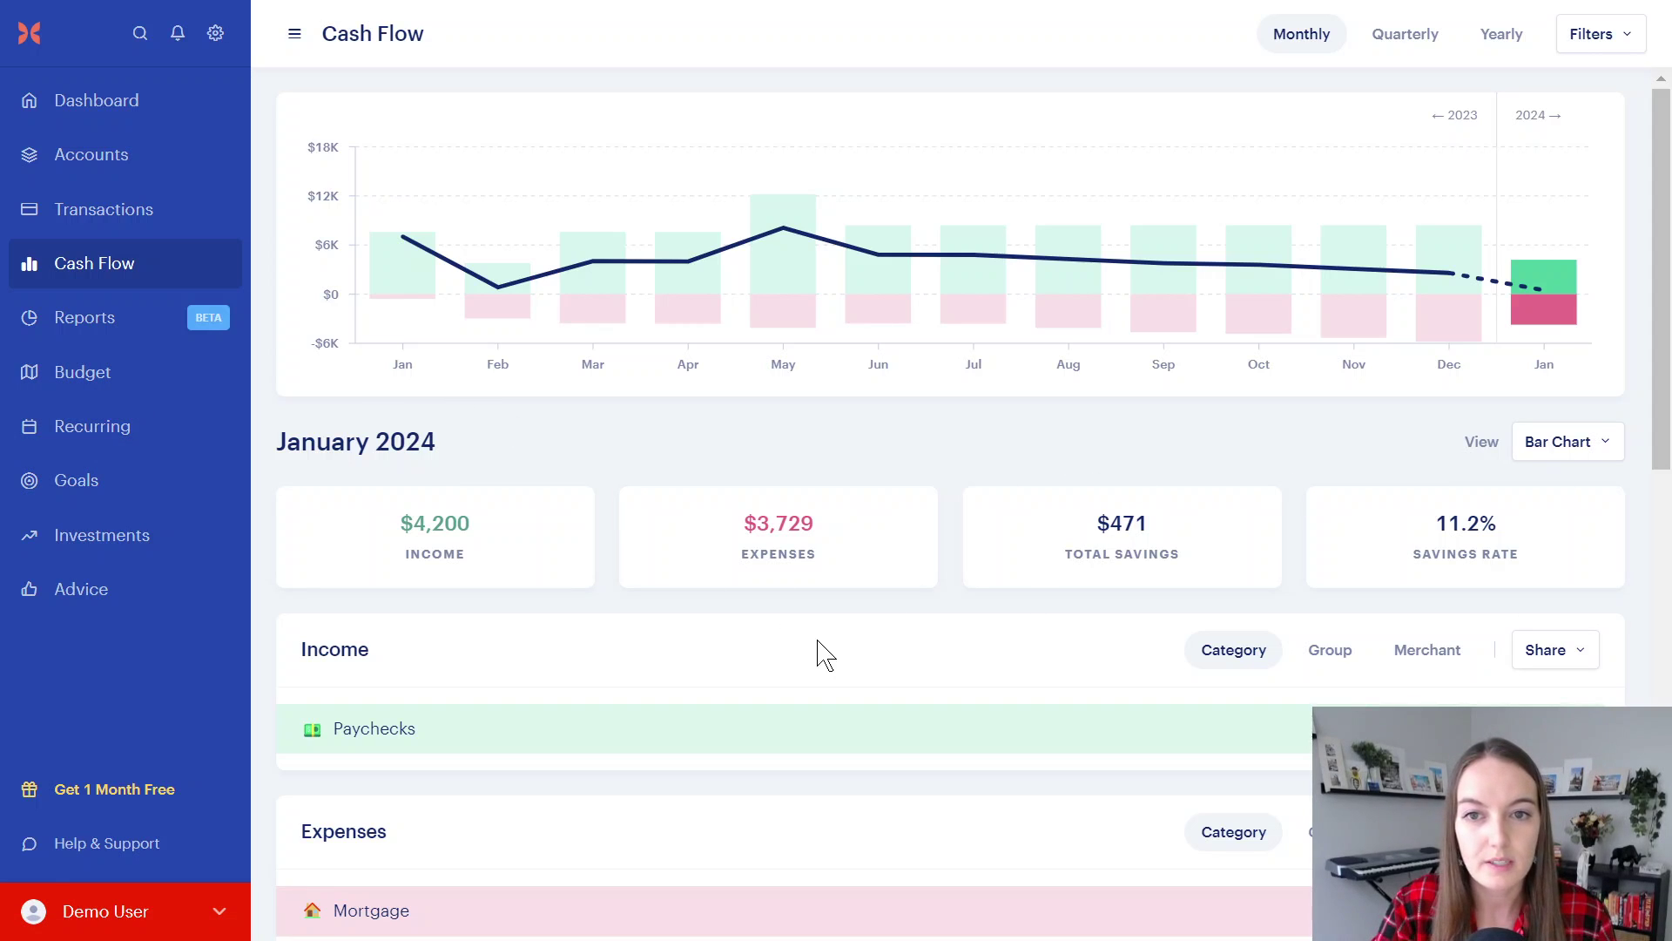
left_click(83, 372)
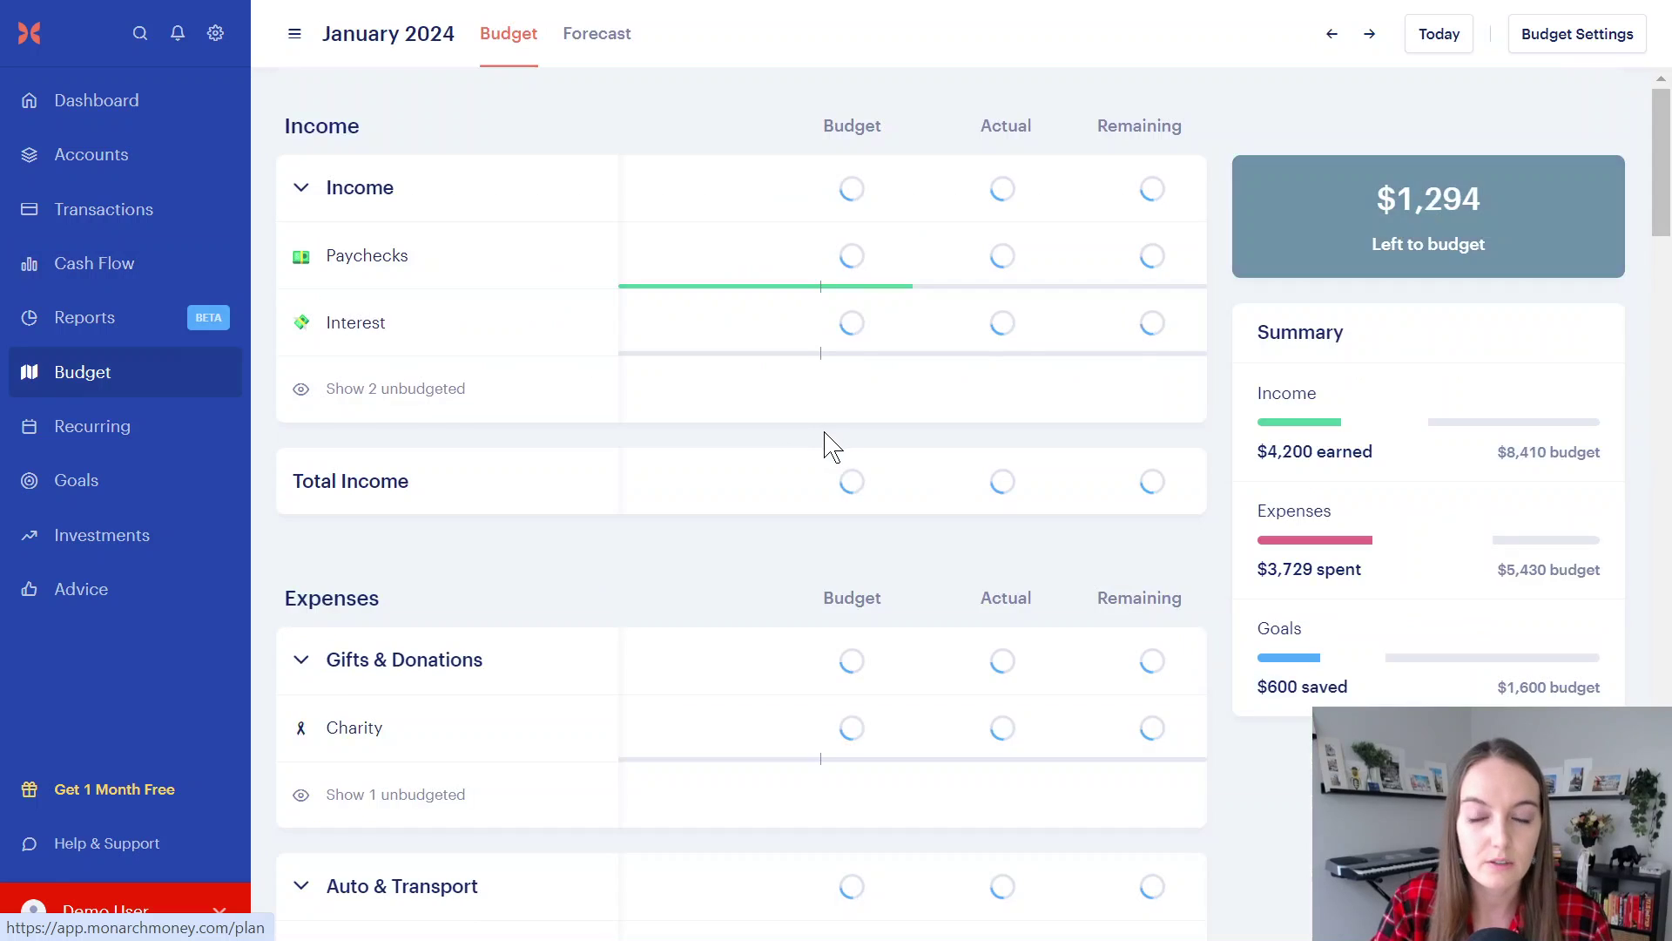
scroll(896, 598, "down", 15)
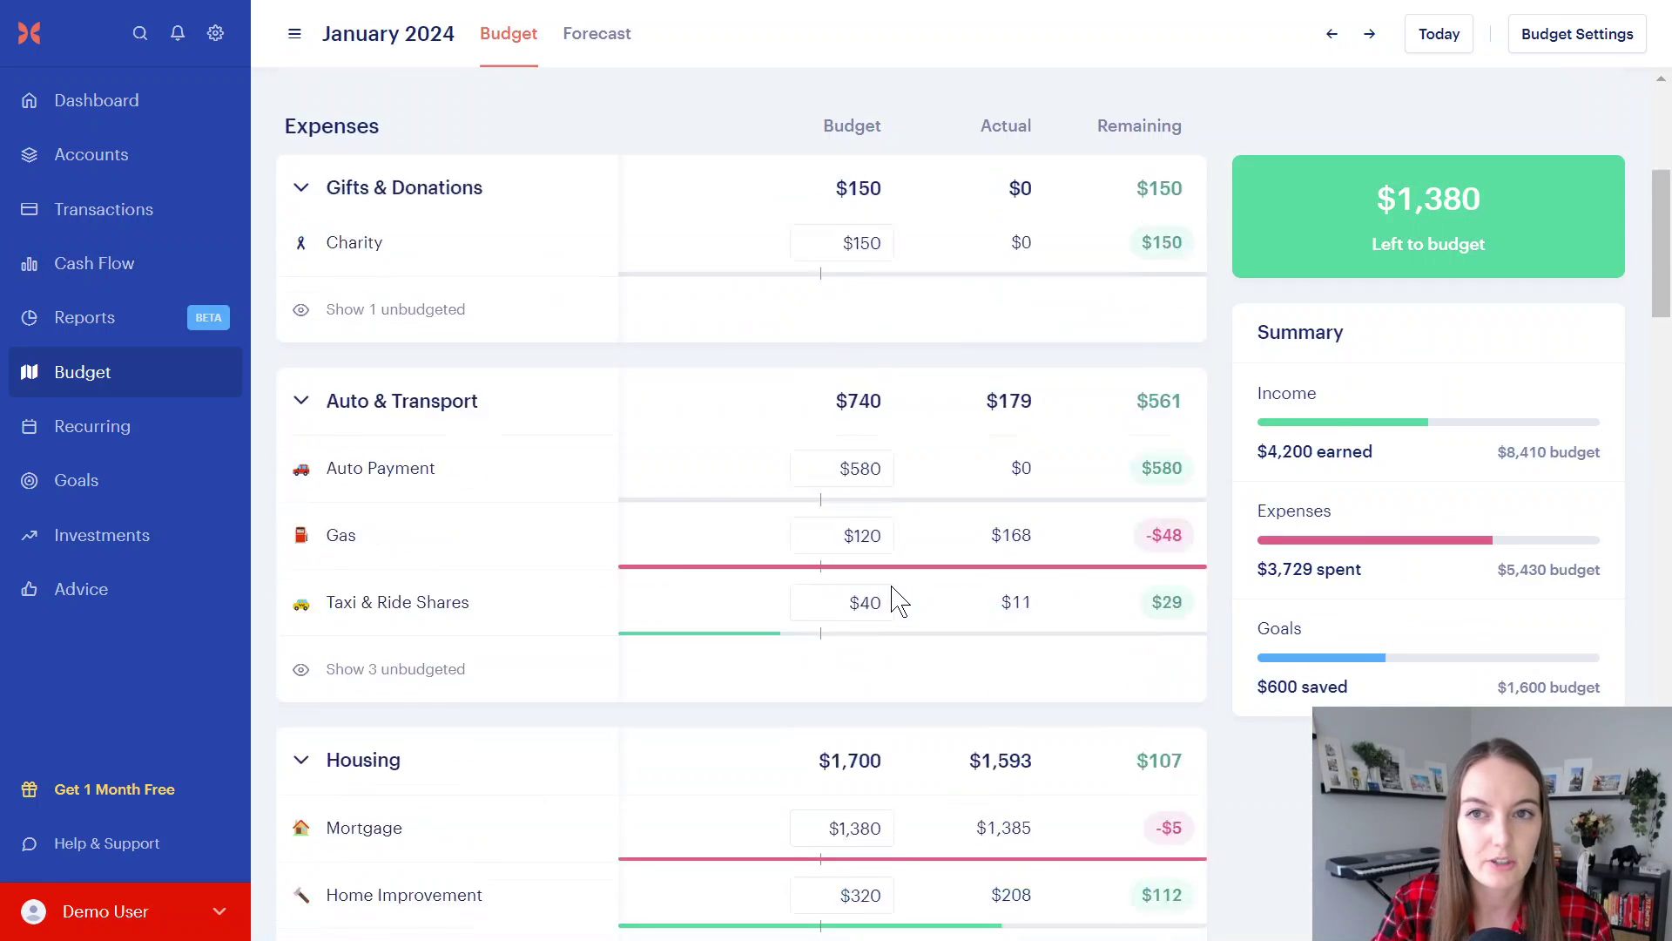
scroll(897, 597, "down", 5)
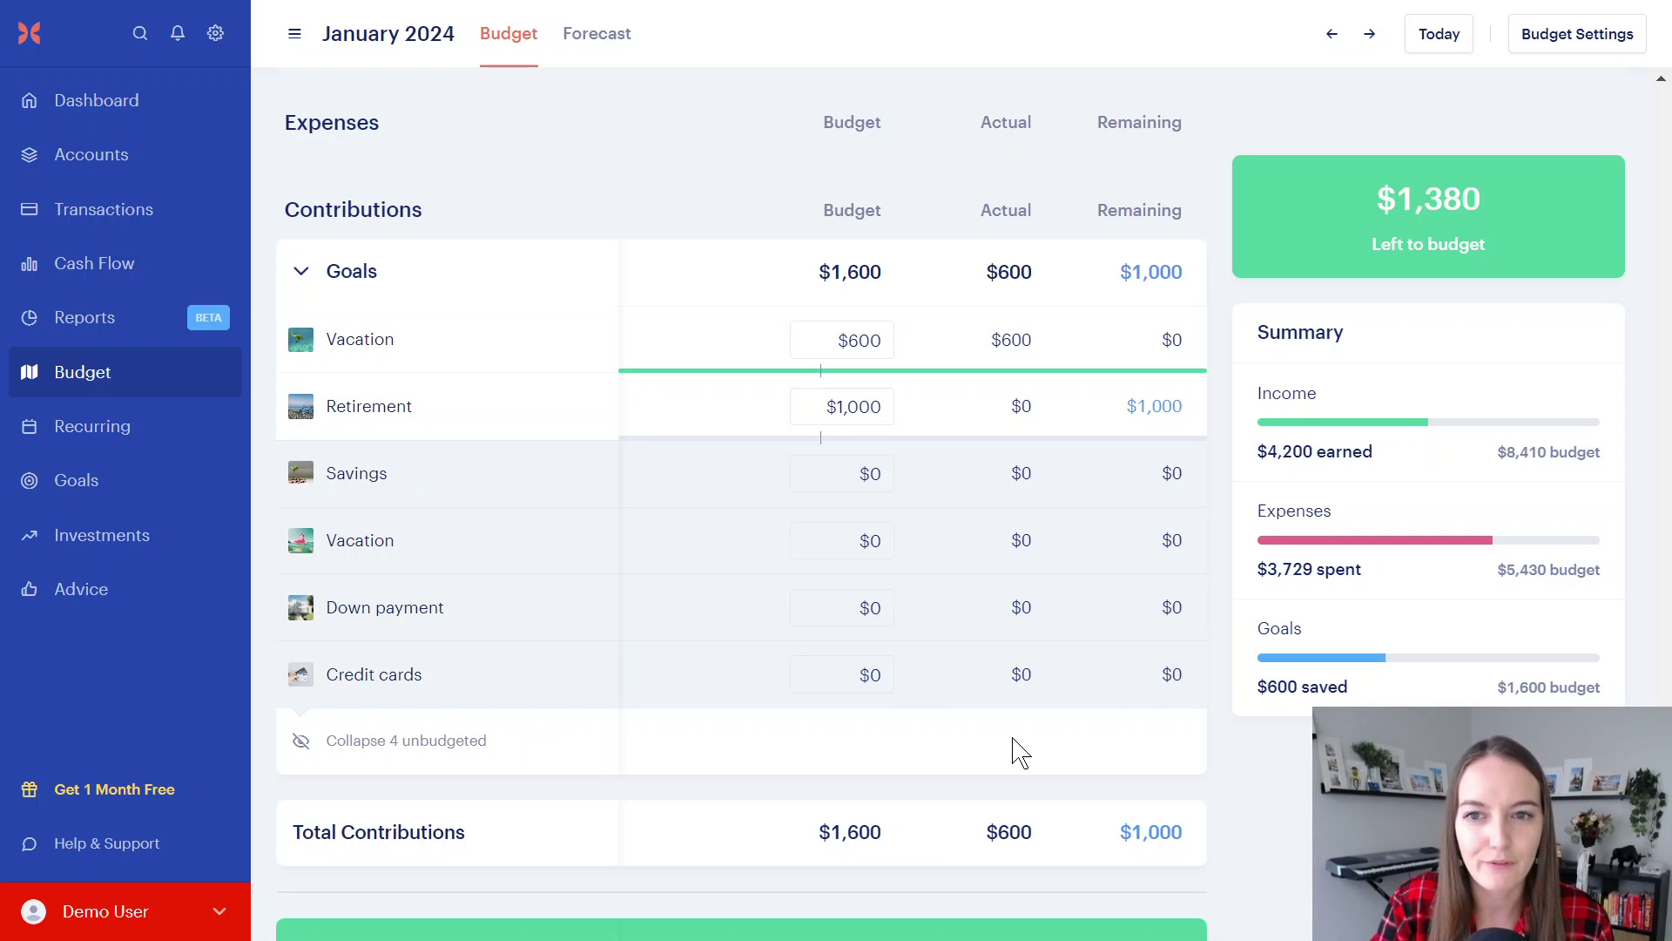
Open the January 10 Peloton transaction from the Fitness budget category and assign it to the Credit cards goal.
scroll(1019, 751, "up", 2)
scroll(730, 551, "up", 15)
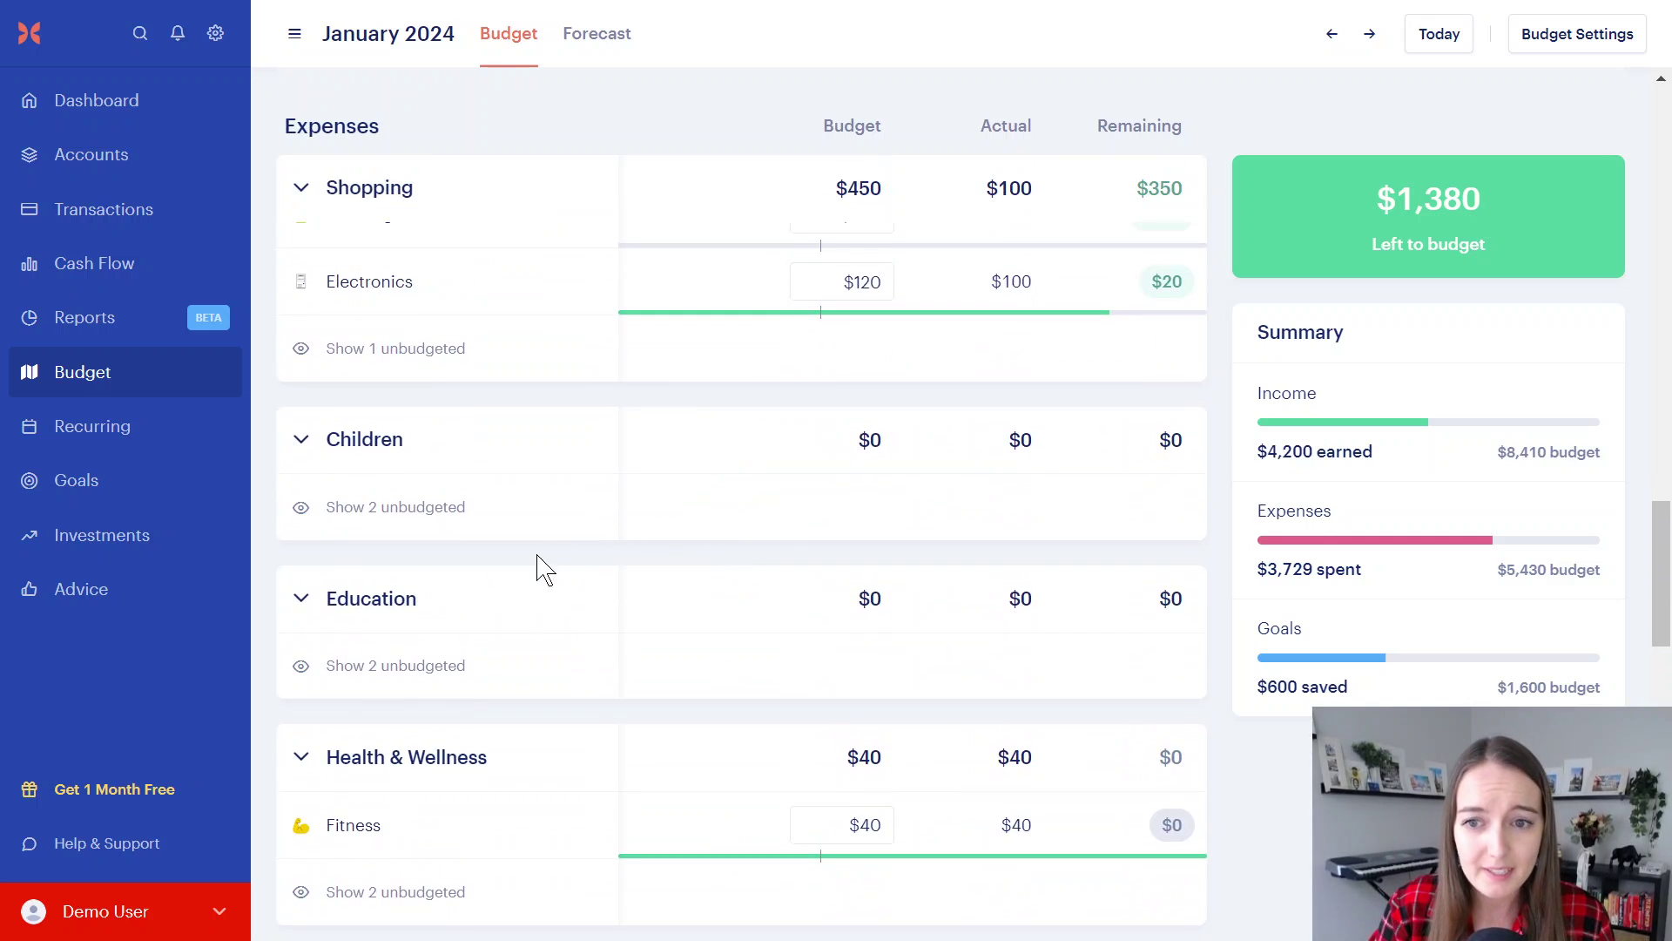
scroll(486, 762, "down", 2)
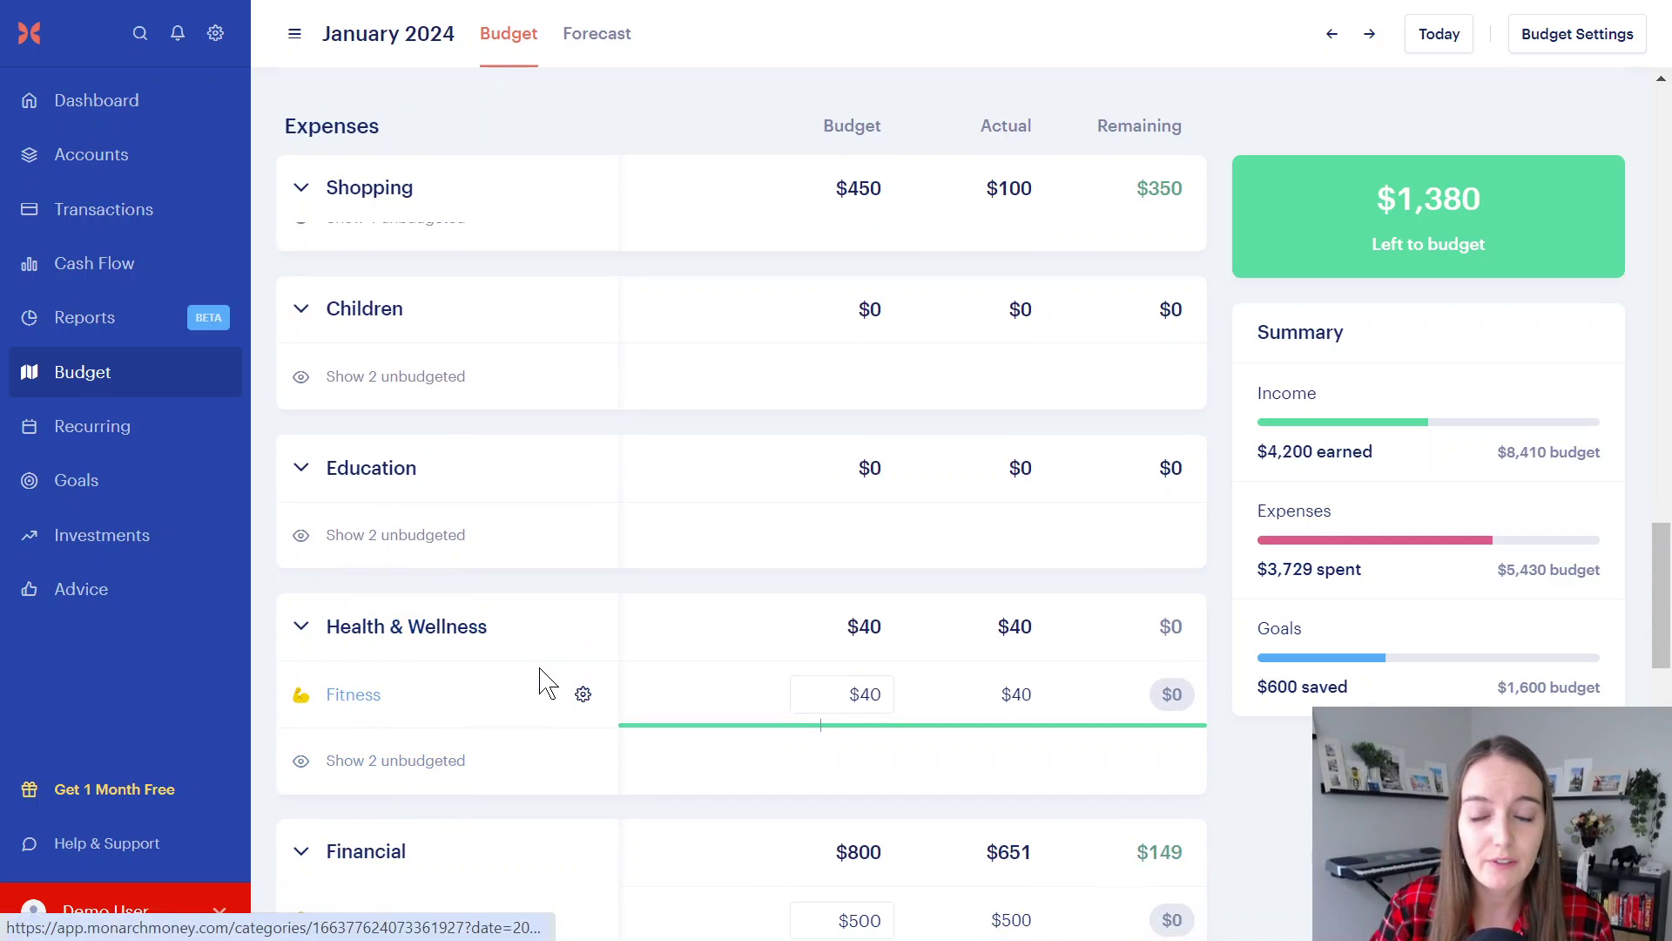
left_click(540, 681)
left_click(1171, 621)
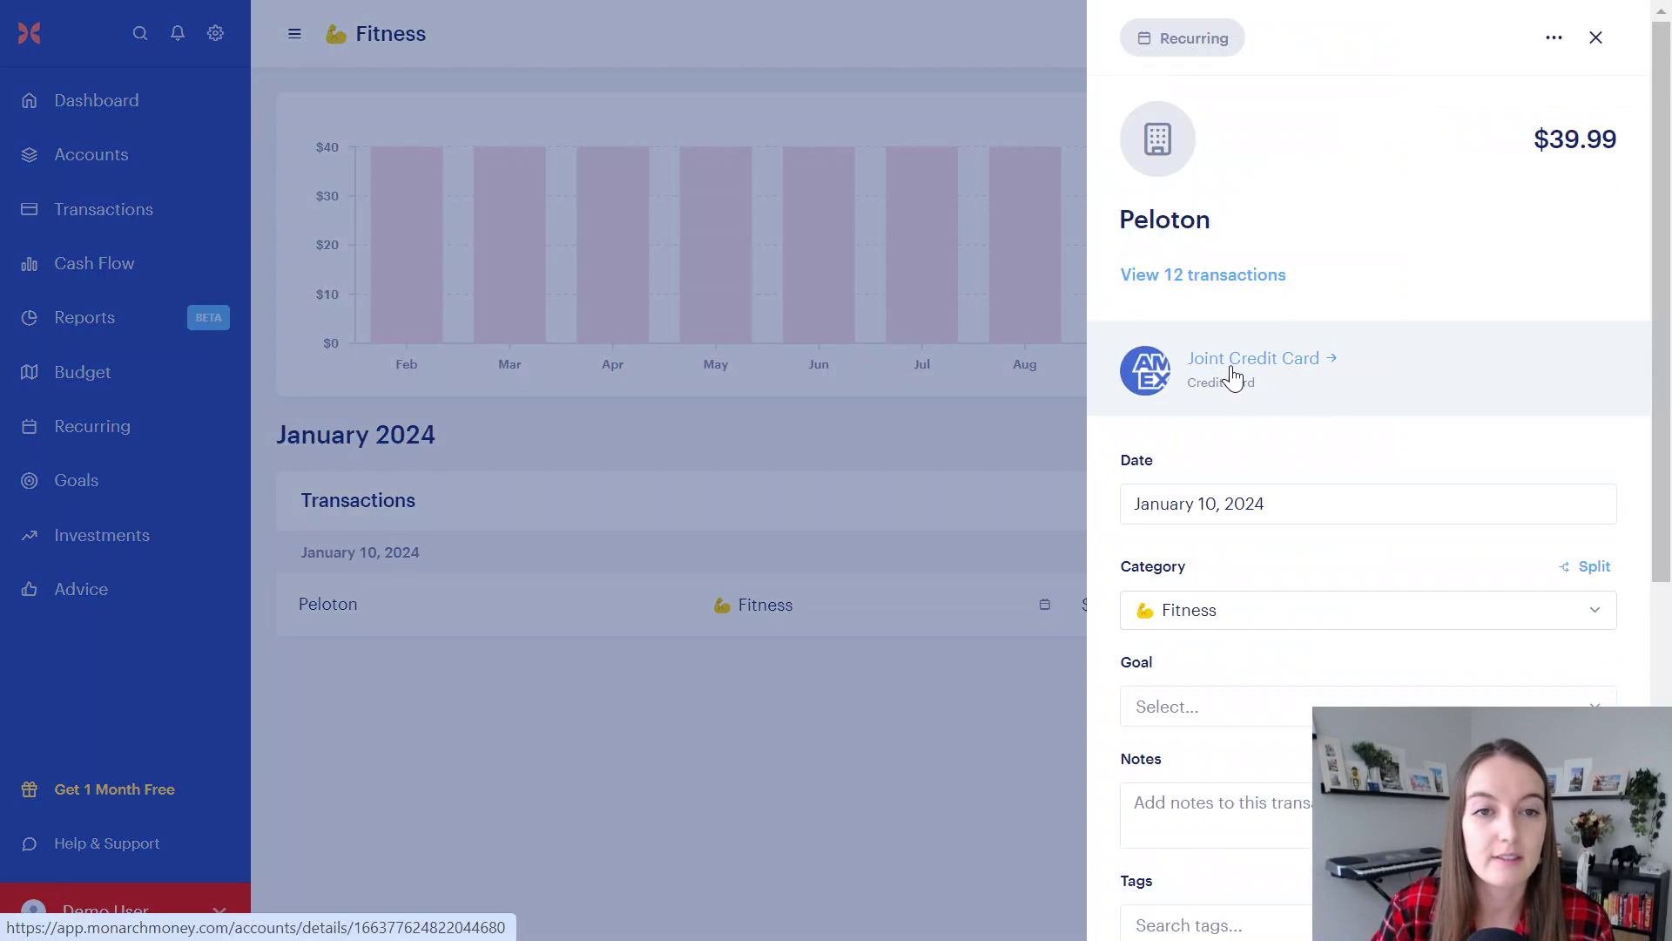
scroll(1280, 378, "down", 3)
left_click(1235, 456)
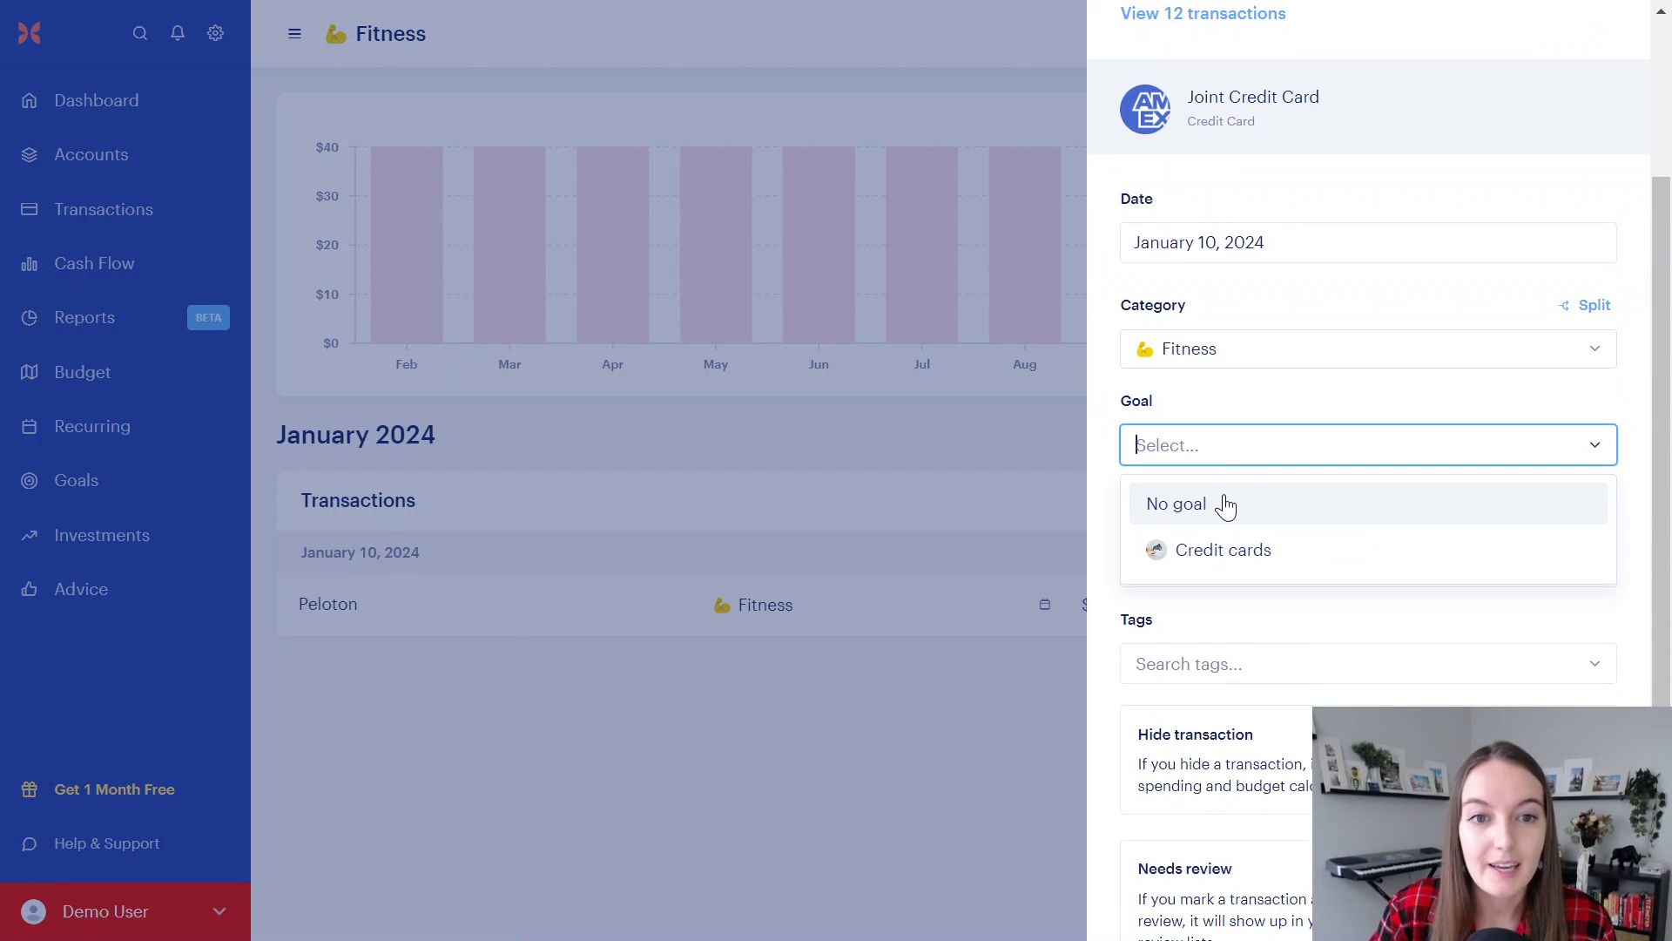
left_click(1224, 551)
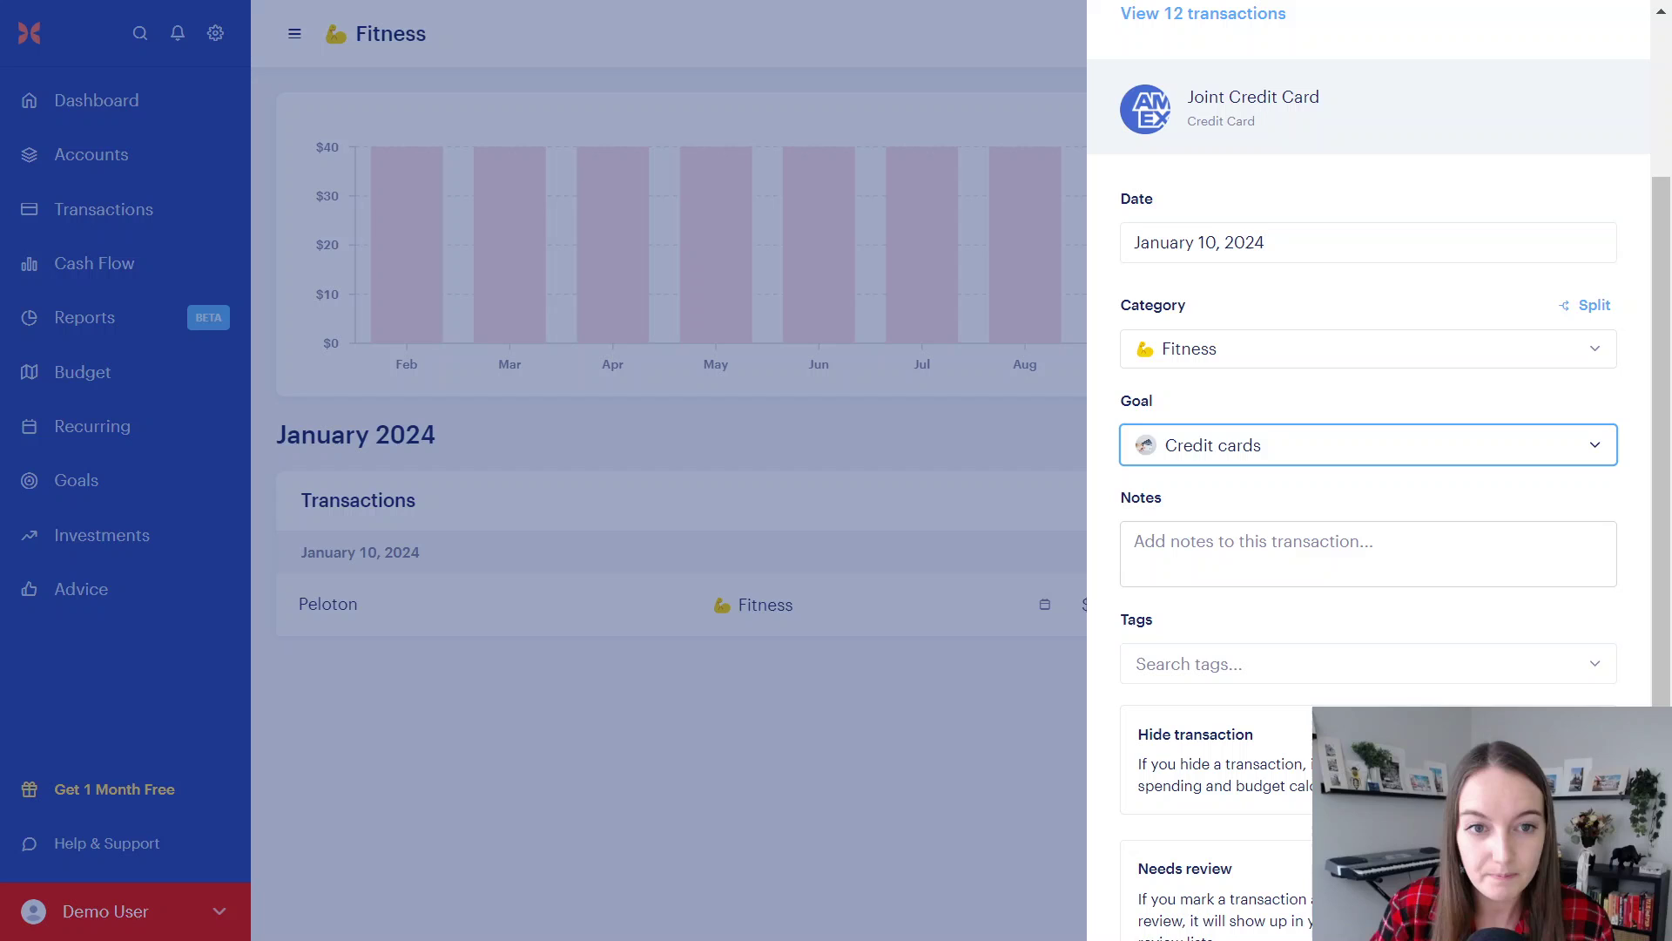
left_click(881, 758)
scroll(1381, 400, "down", 2)
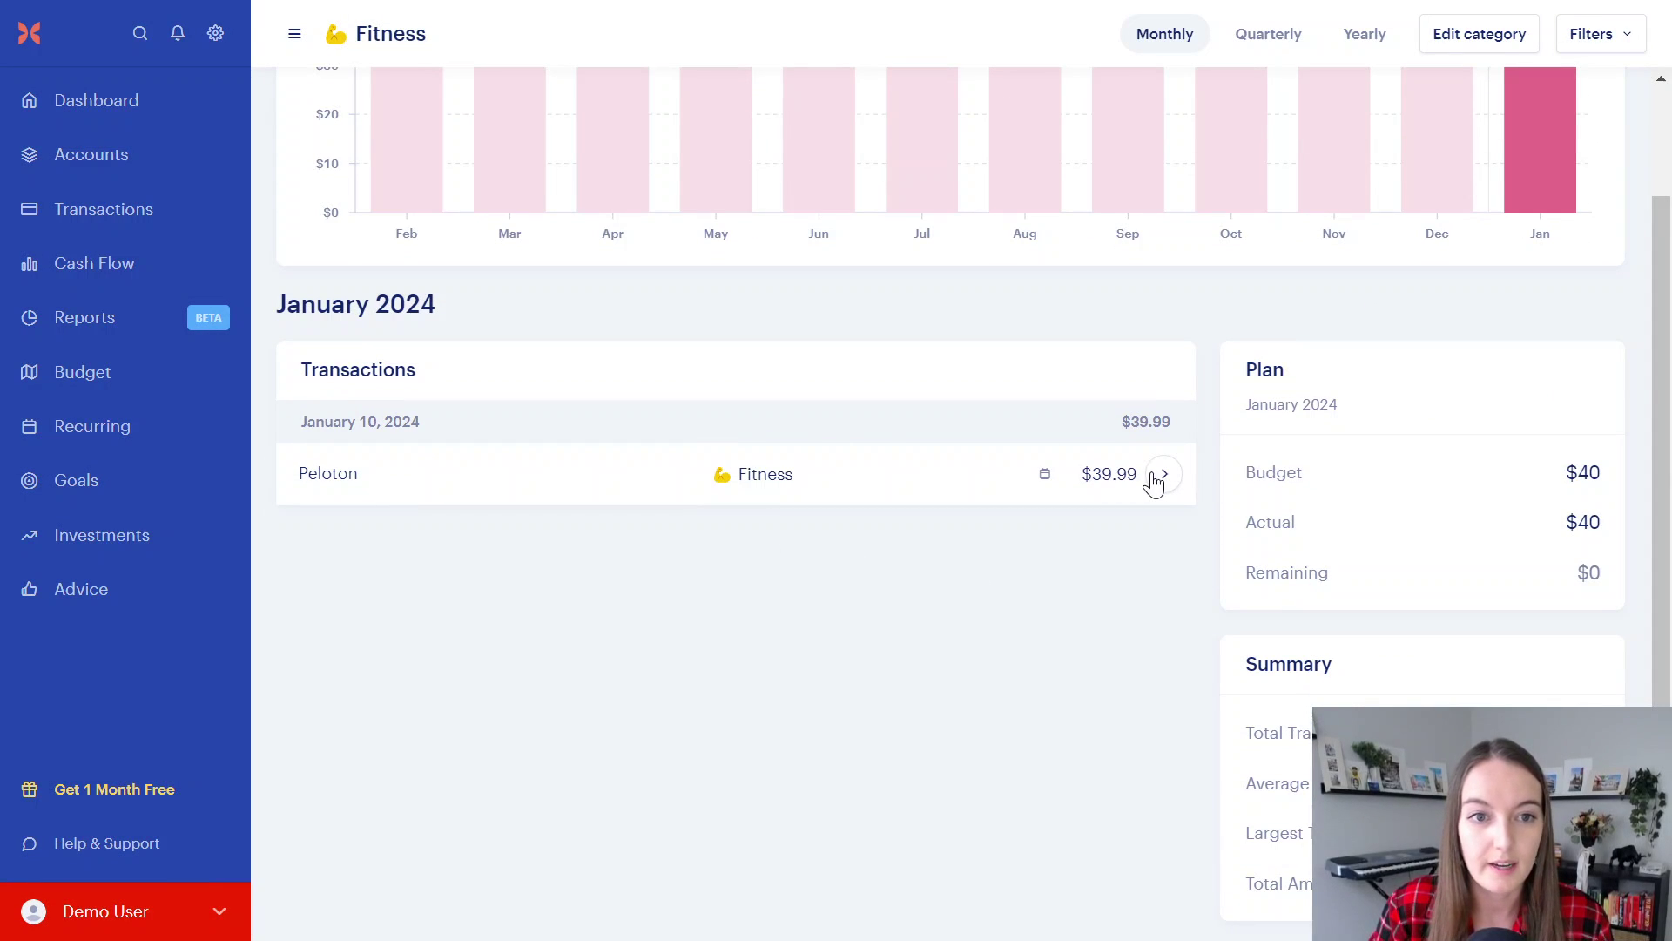
Return to the January 2024 budget and examine the Fitness category's budget, actual and remaining amounts without changing them.
left_click(54, 372)
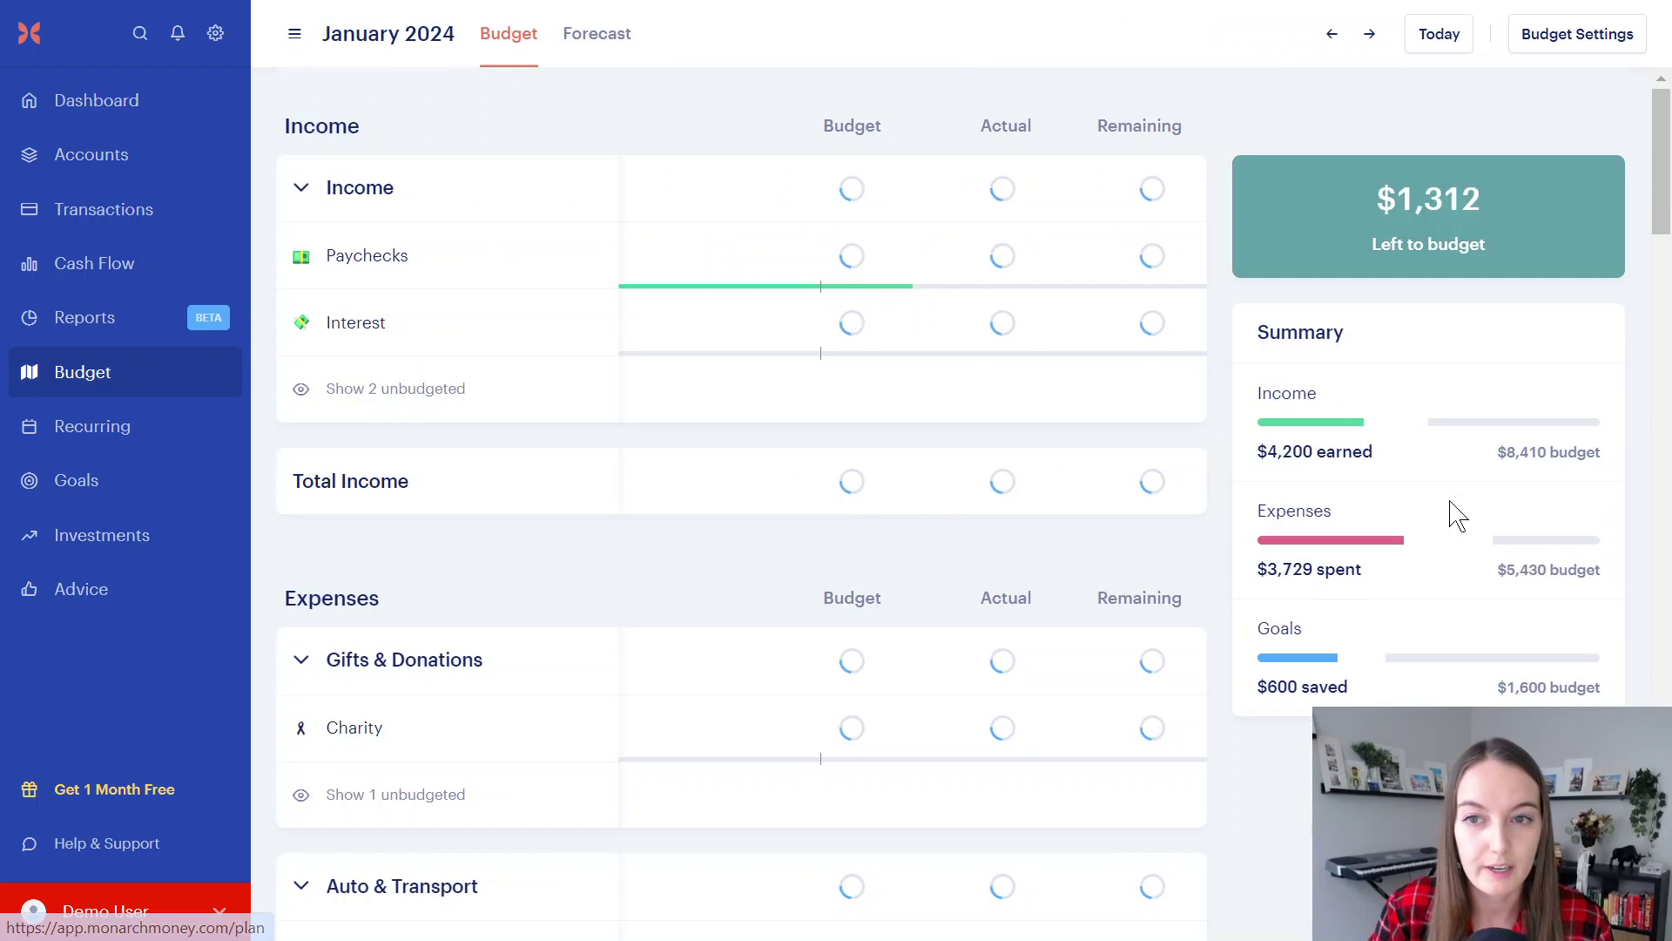
scroll(1254, 449, "down", 10)
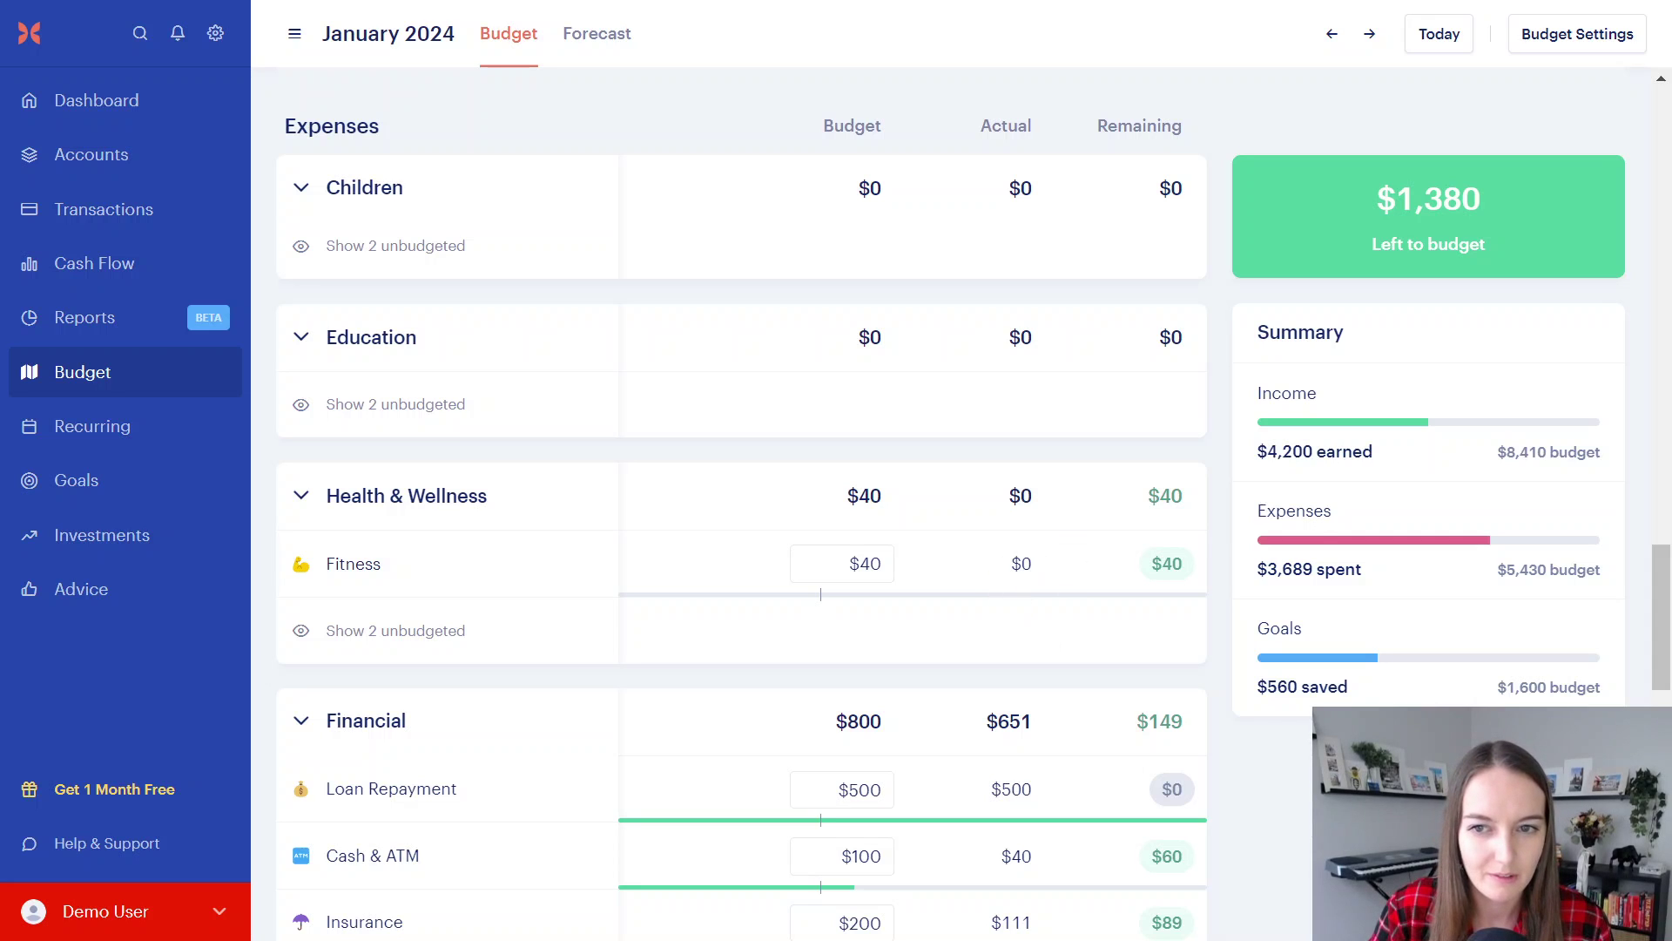
scroll(1019, 557, "down", 6)
scroll(1037, 452, "up", 4)
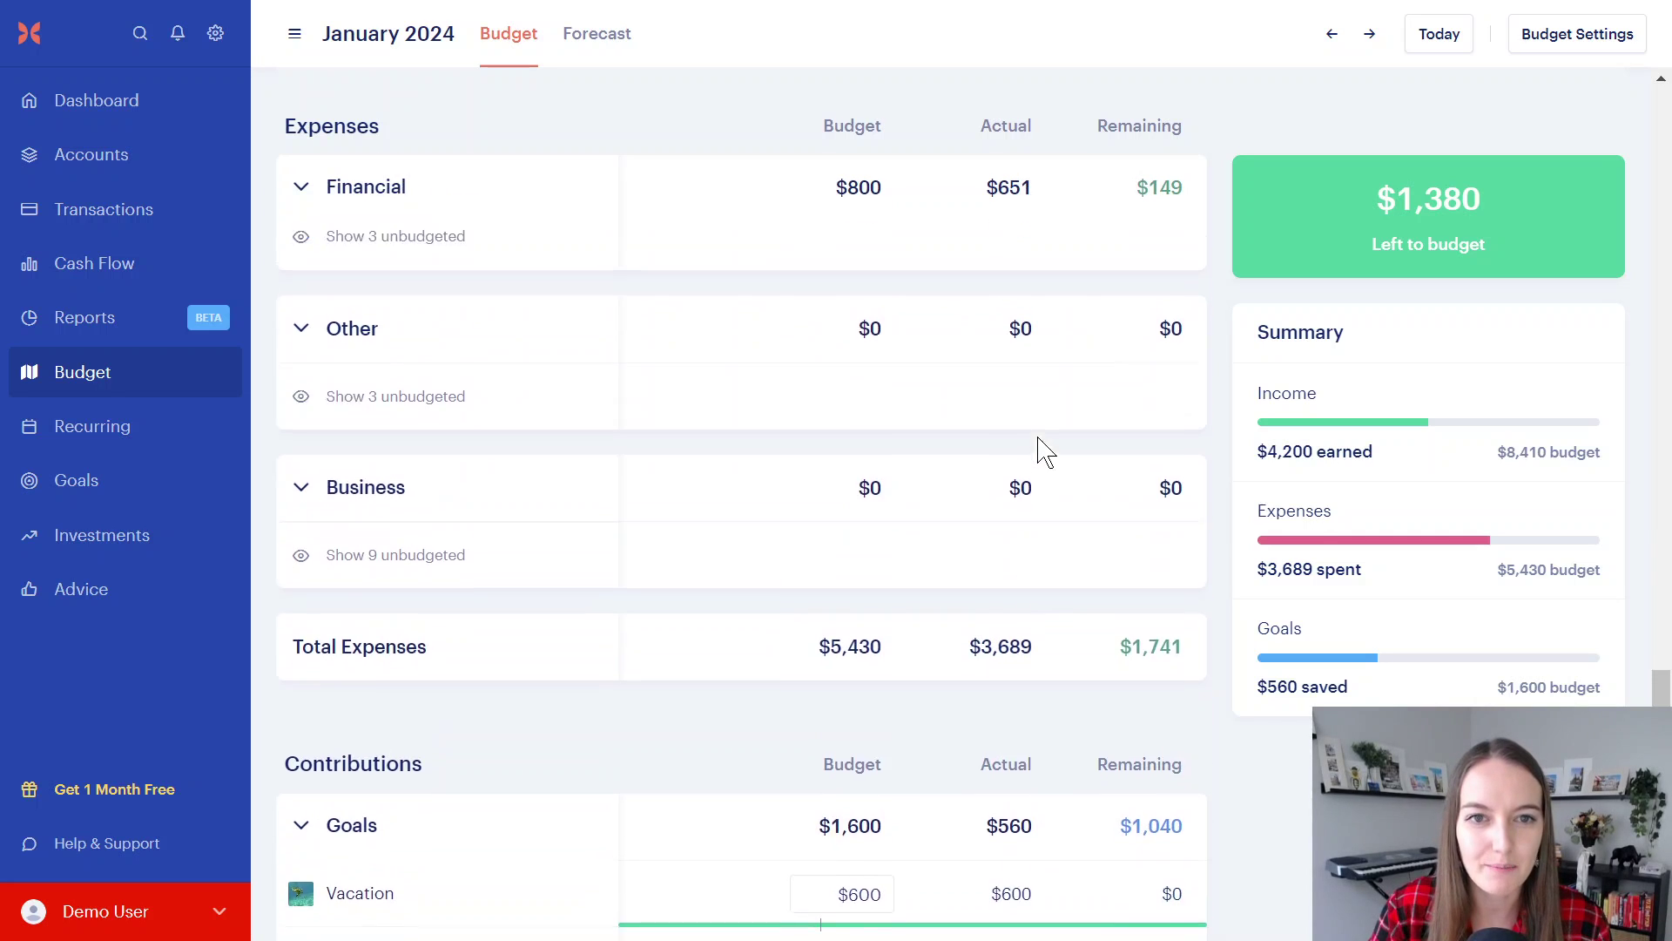
scroll(1099, 420, "up", 2)
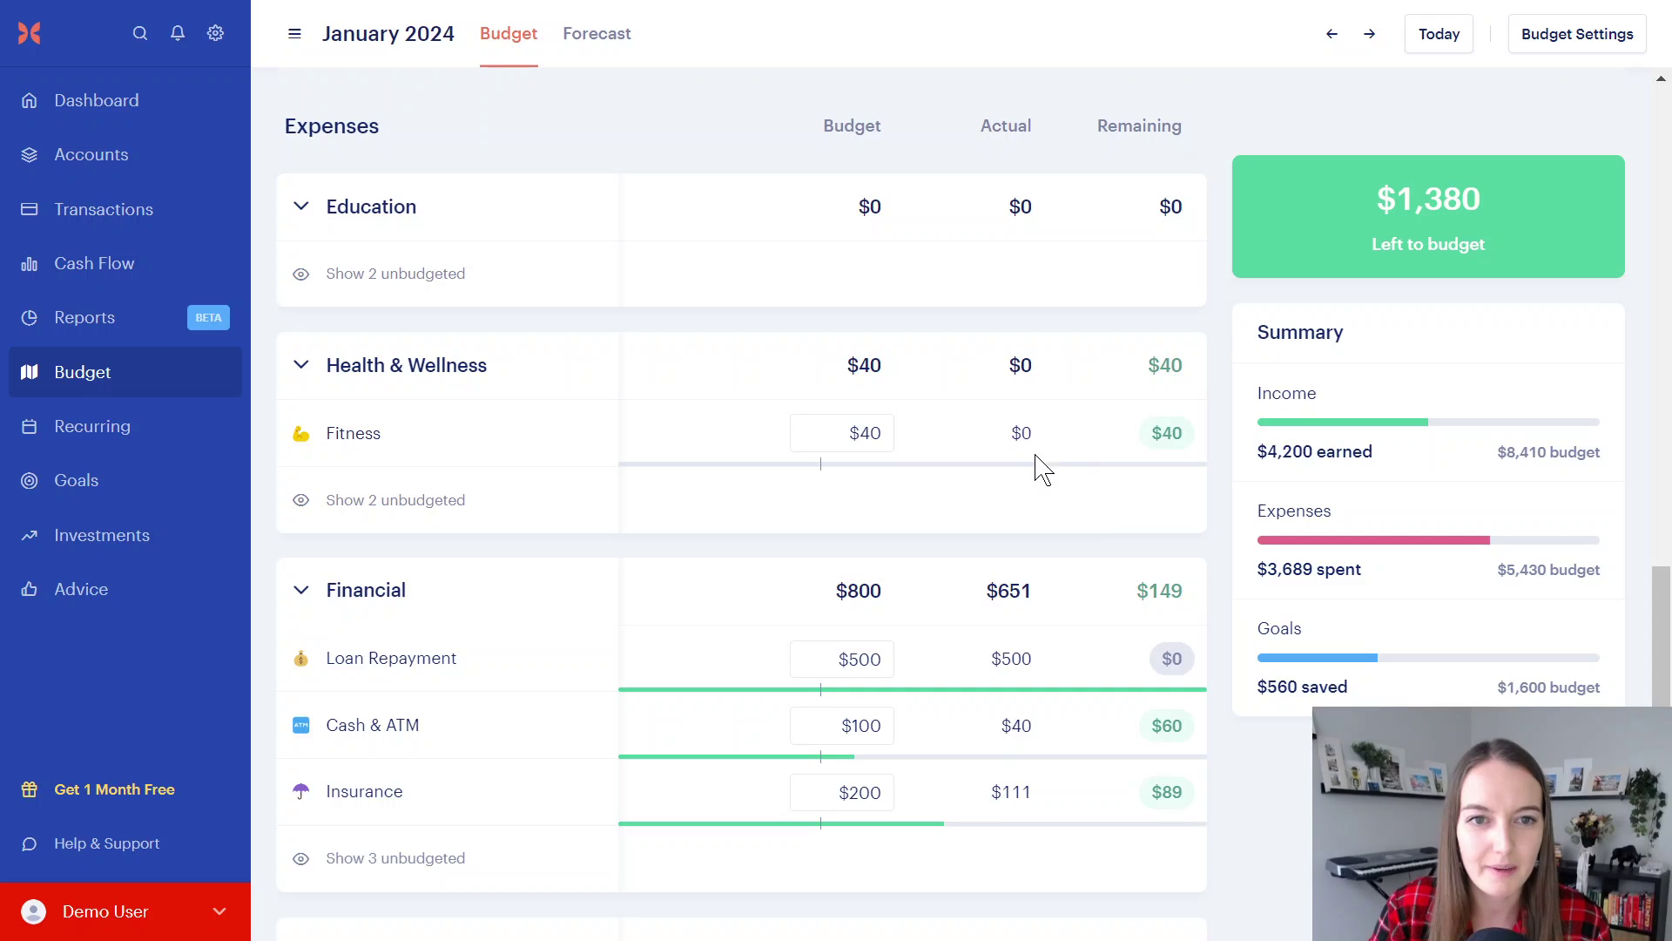
mouse_move(1162, 440)
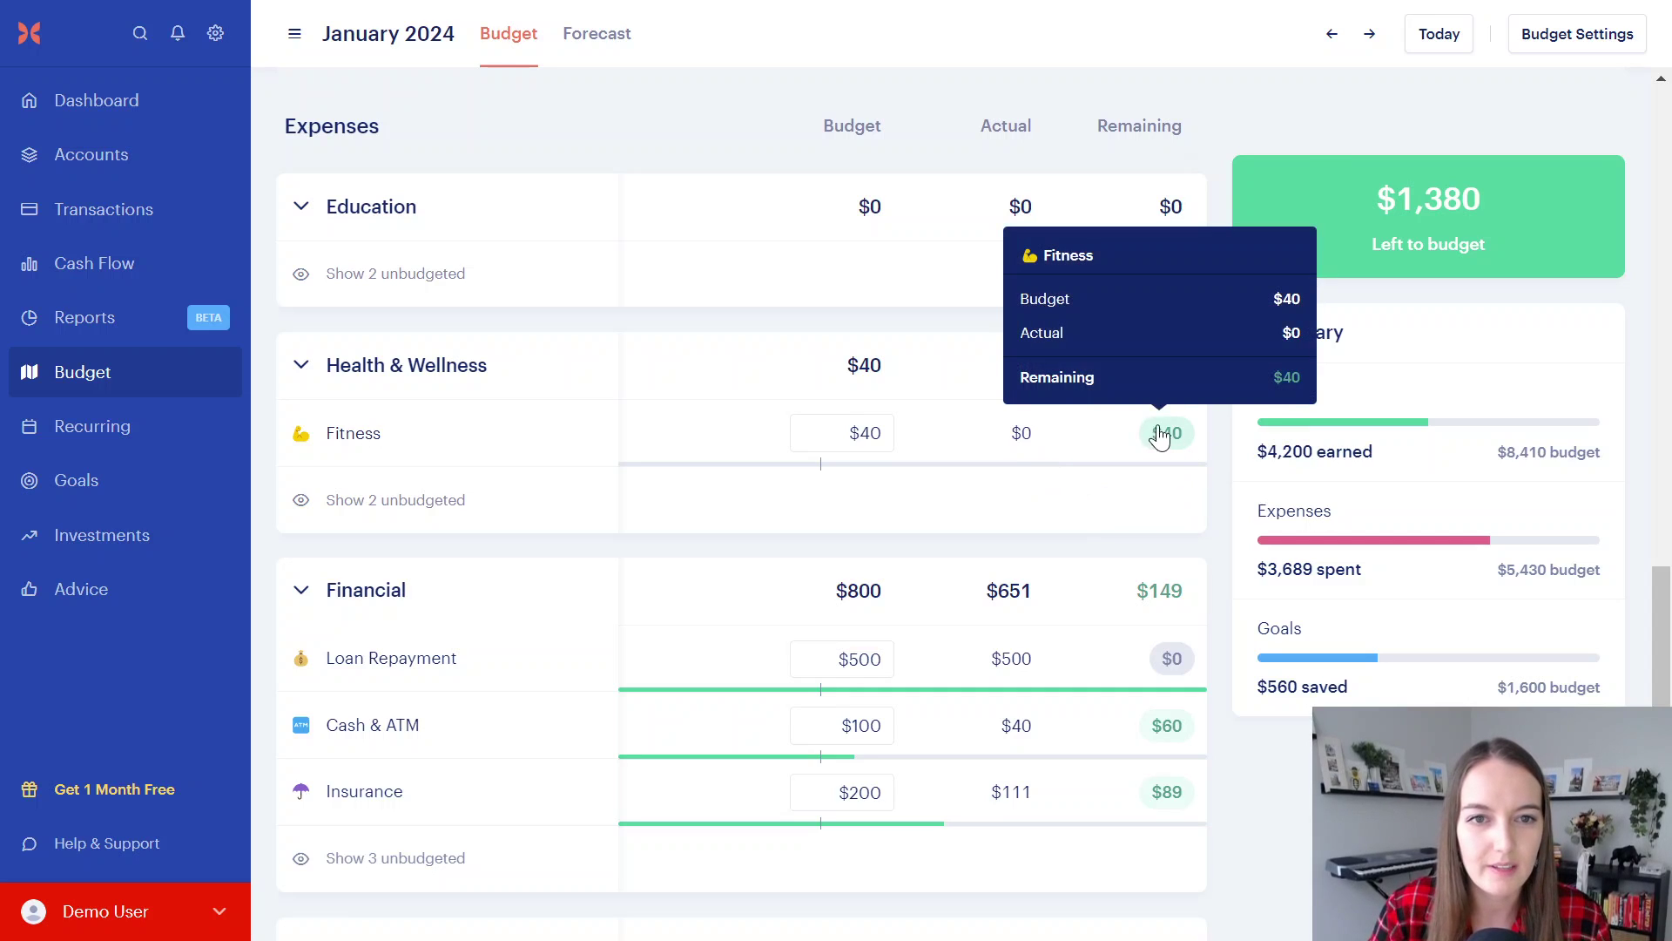
left_click(841, 432)
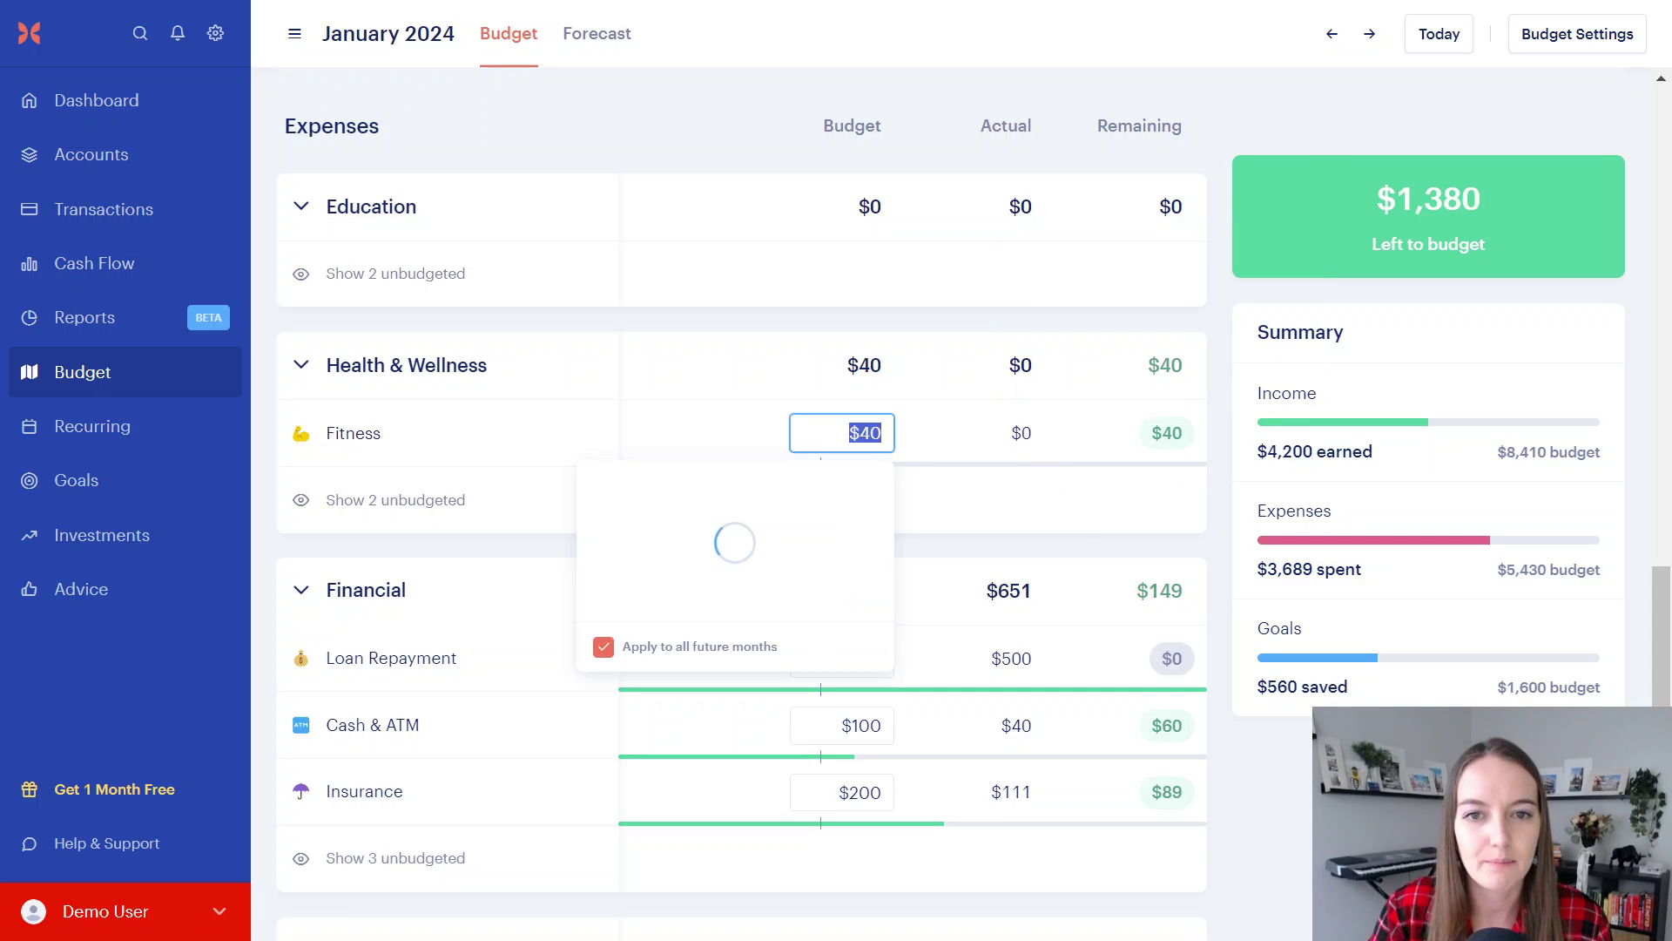
left_click(1030, 433)
Check the Credit cards goal's actual contribution in the budget and compare it with the Fitness category.
scroll(888, 453, "down", 10)
scroll(888, 453, "down", 5)
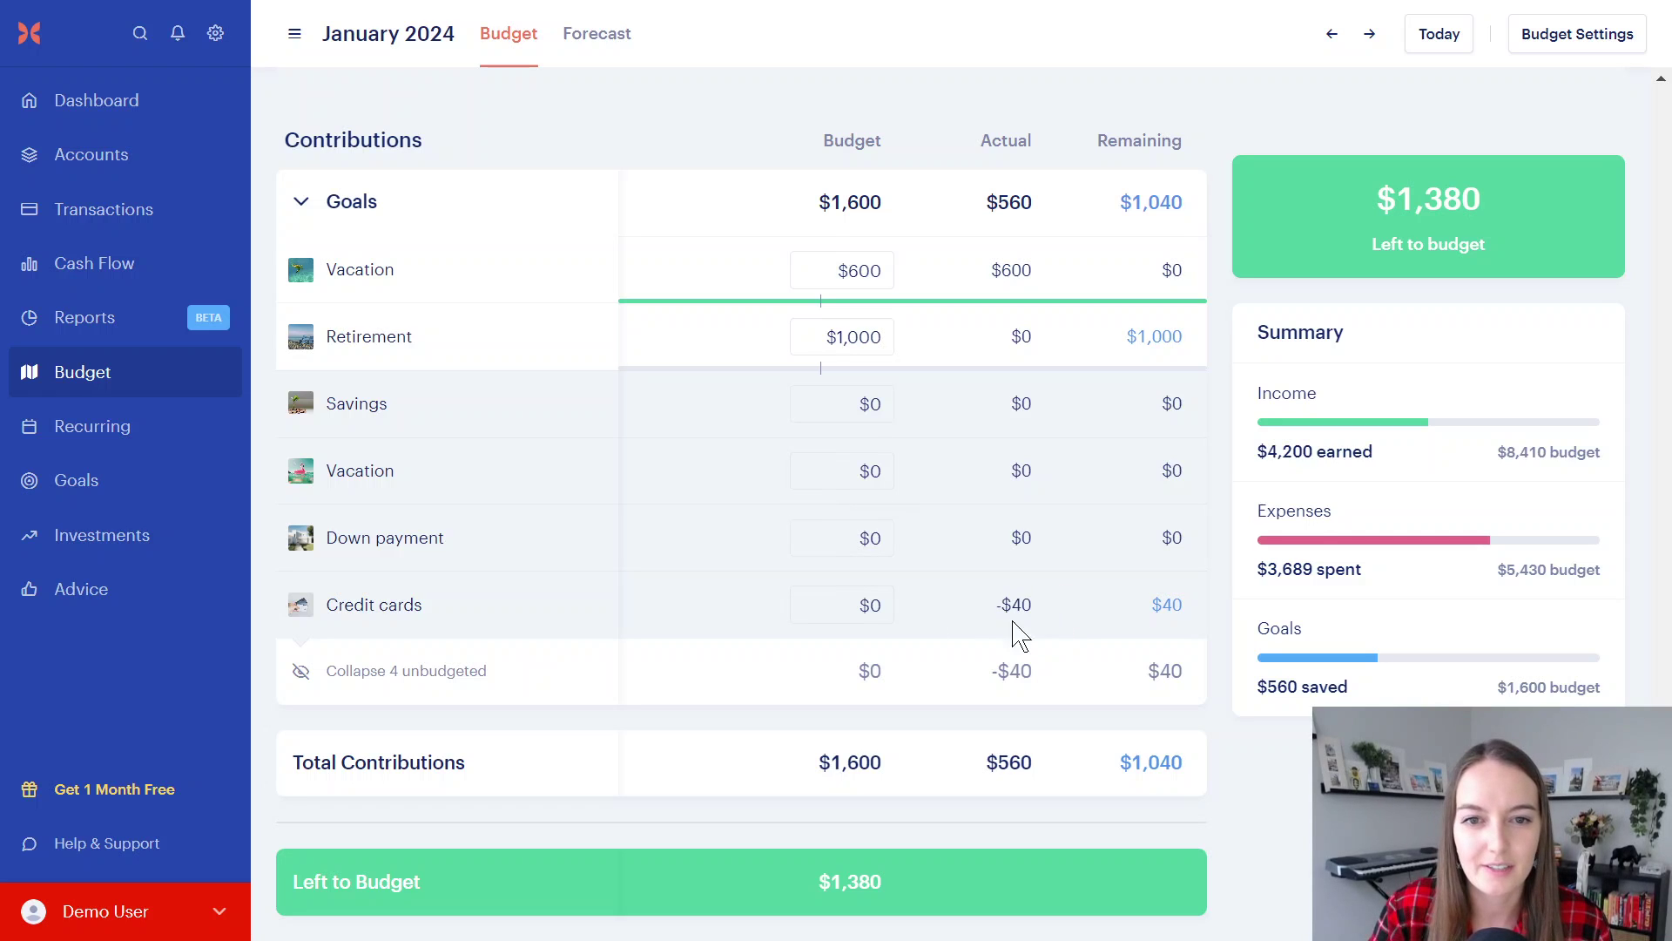
scroll(988, 642, "up", 17)
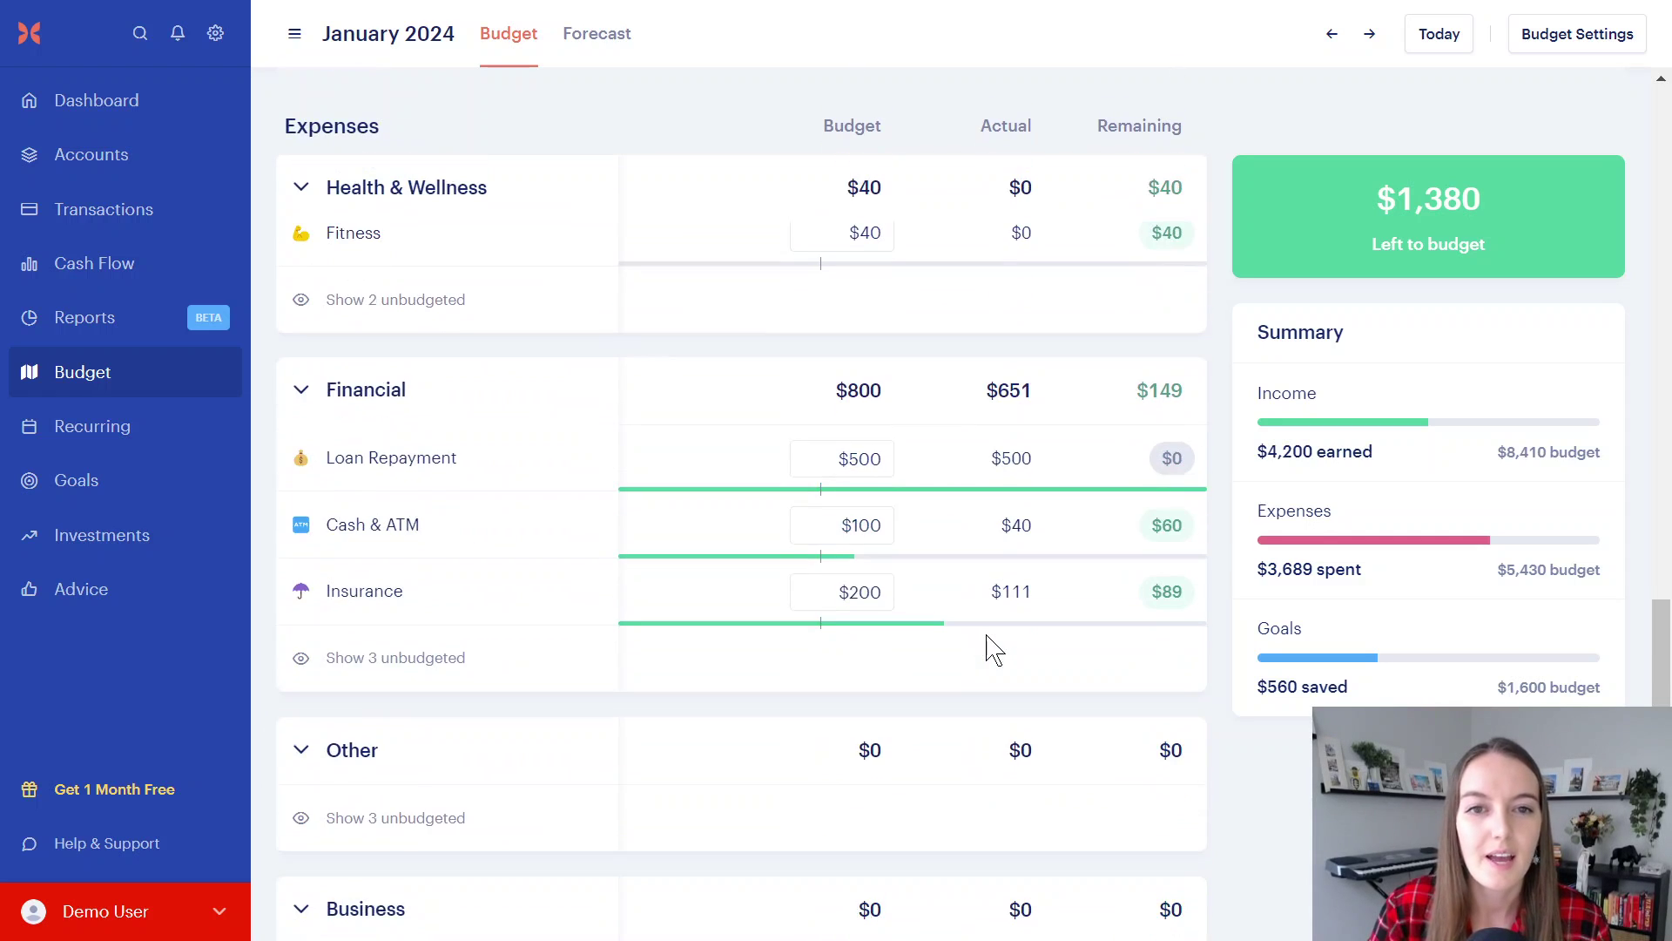
scroll(989, 642, "down", 5)
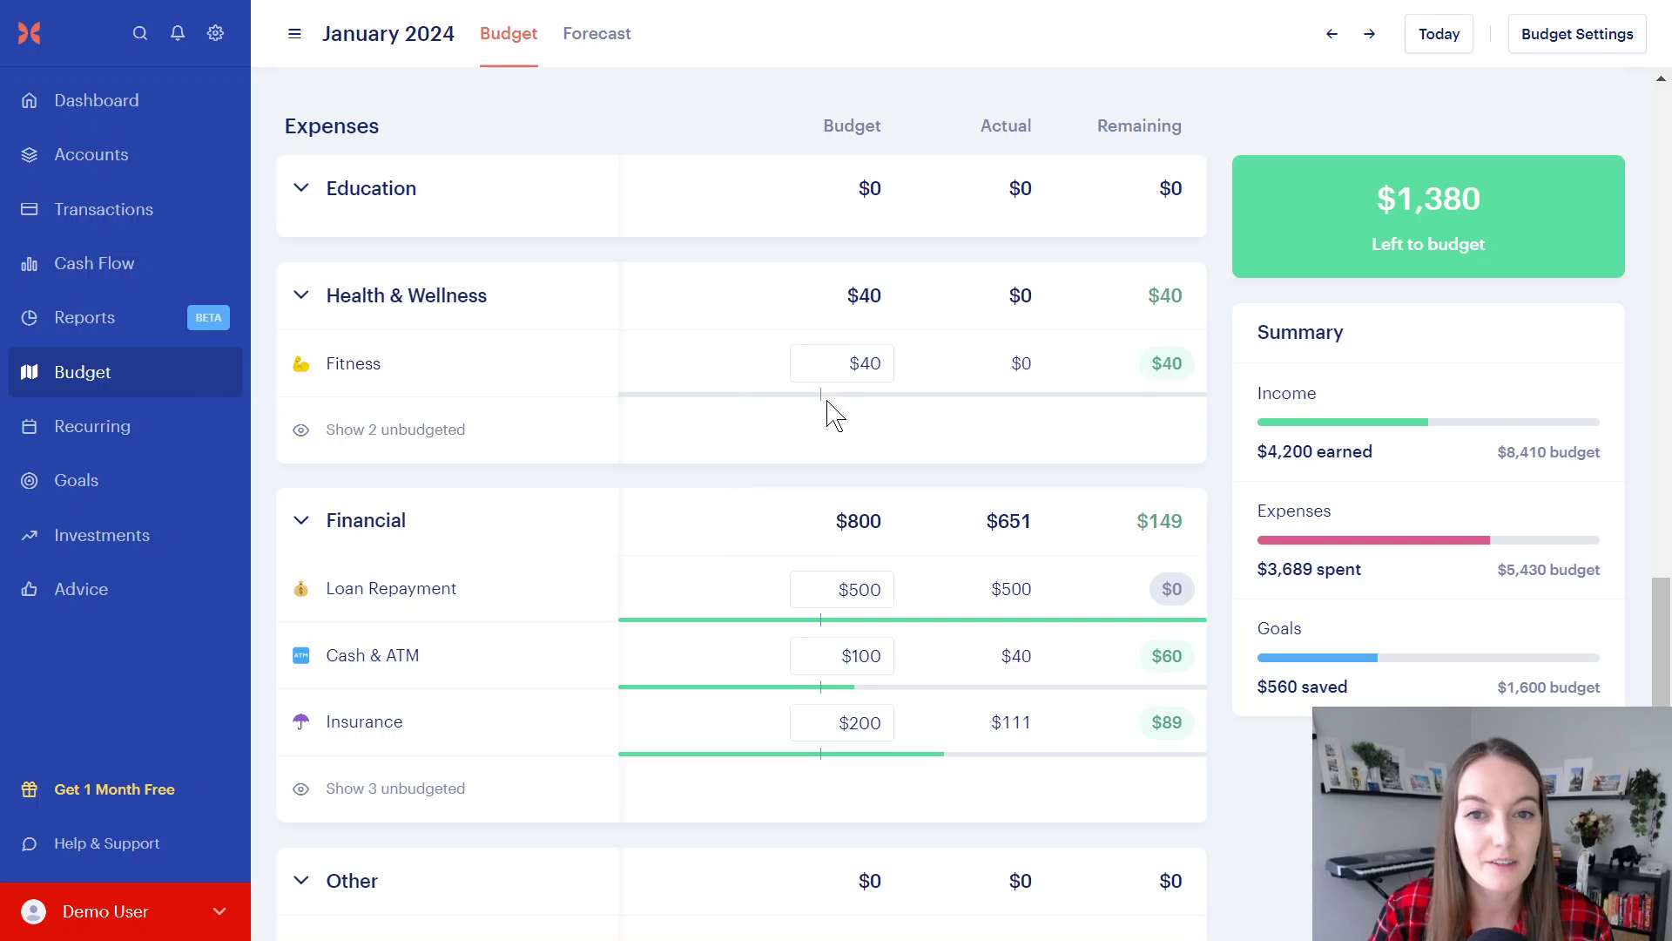
Open the Fitness category and compare its Peloton transaction with the actual amount in the January 2024 plan.
left_click(353, 366)
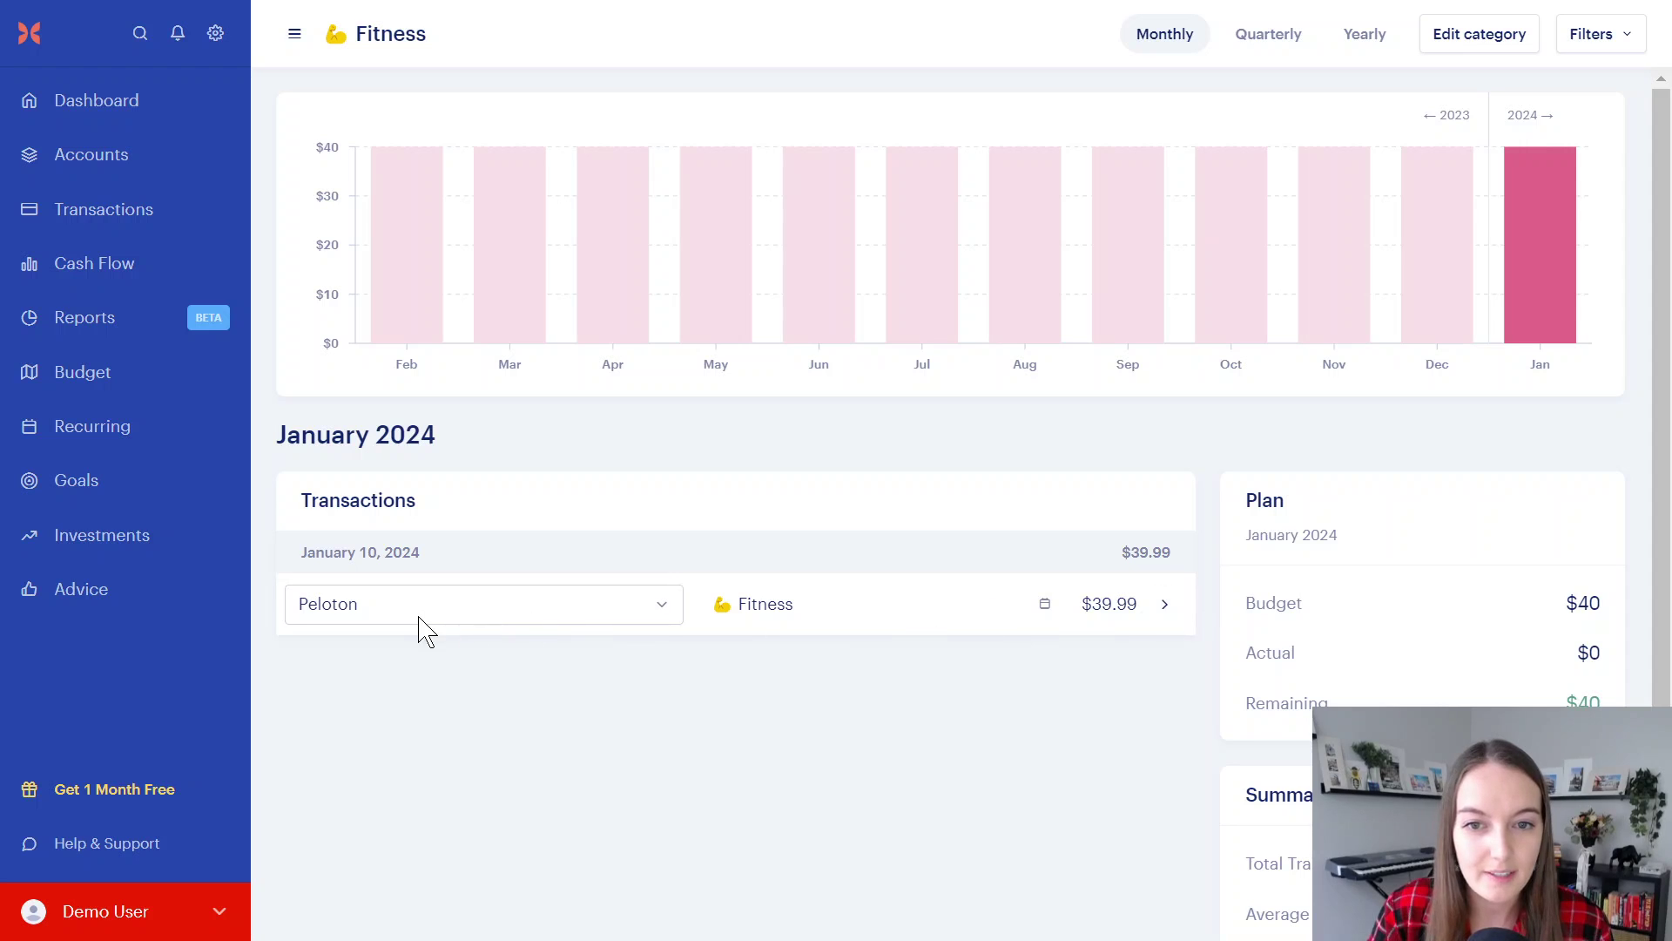
scroll(1526, 584, "down", 2)
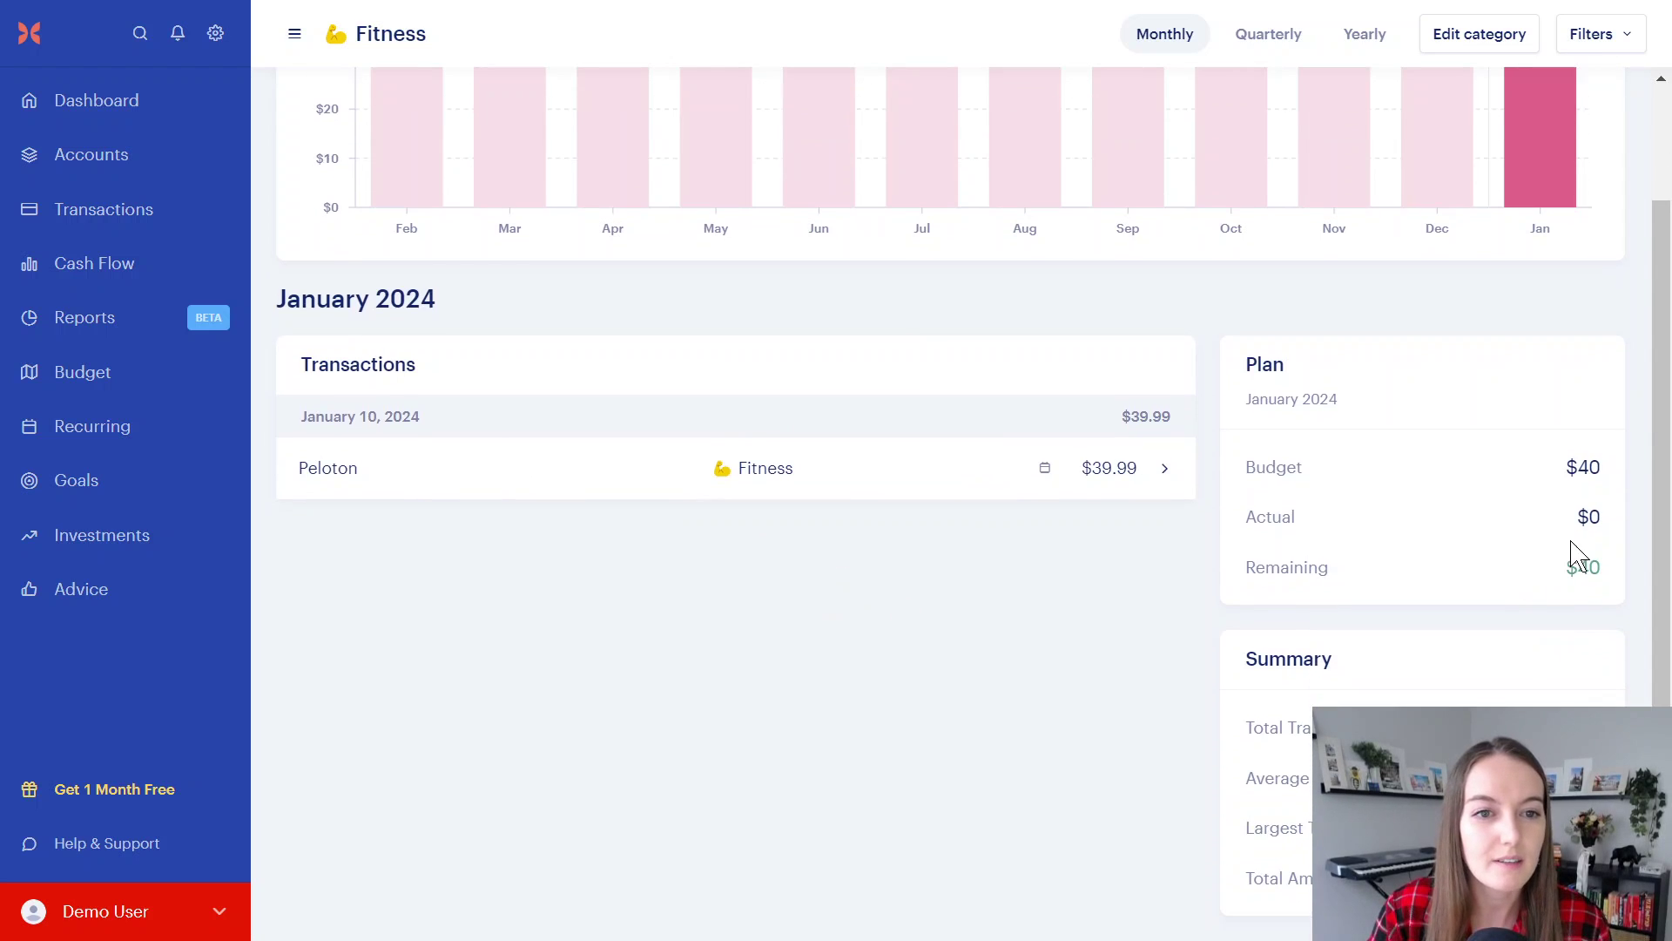
left_click_drag(1268, 518, 1604, 517)
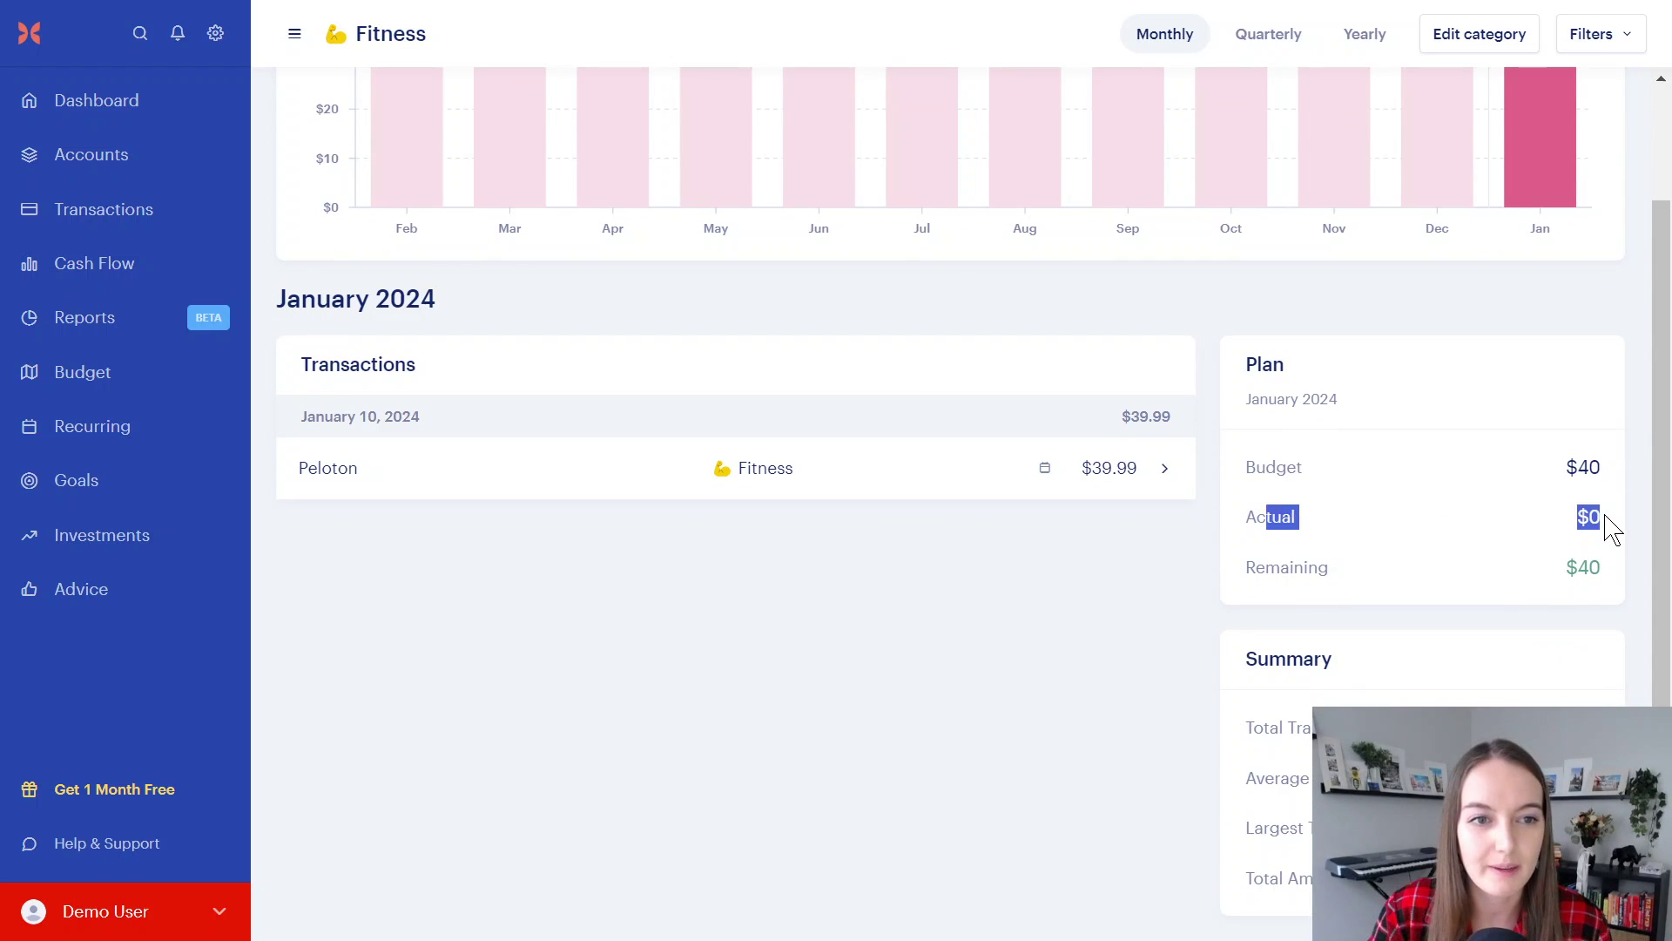
left_click(1610, 527)
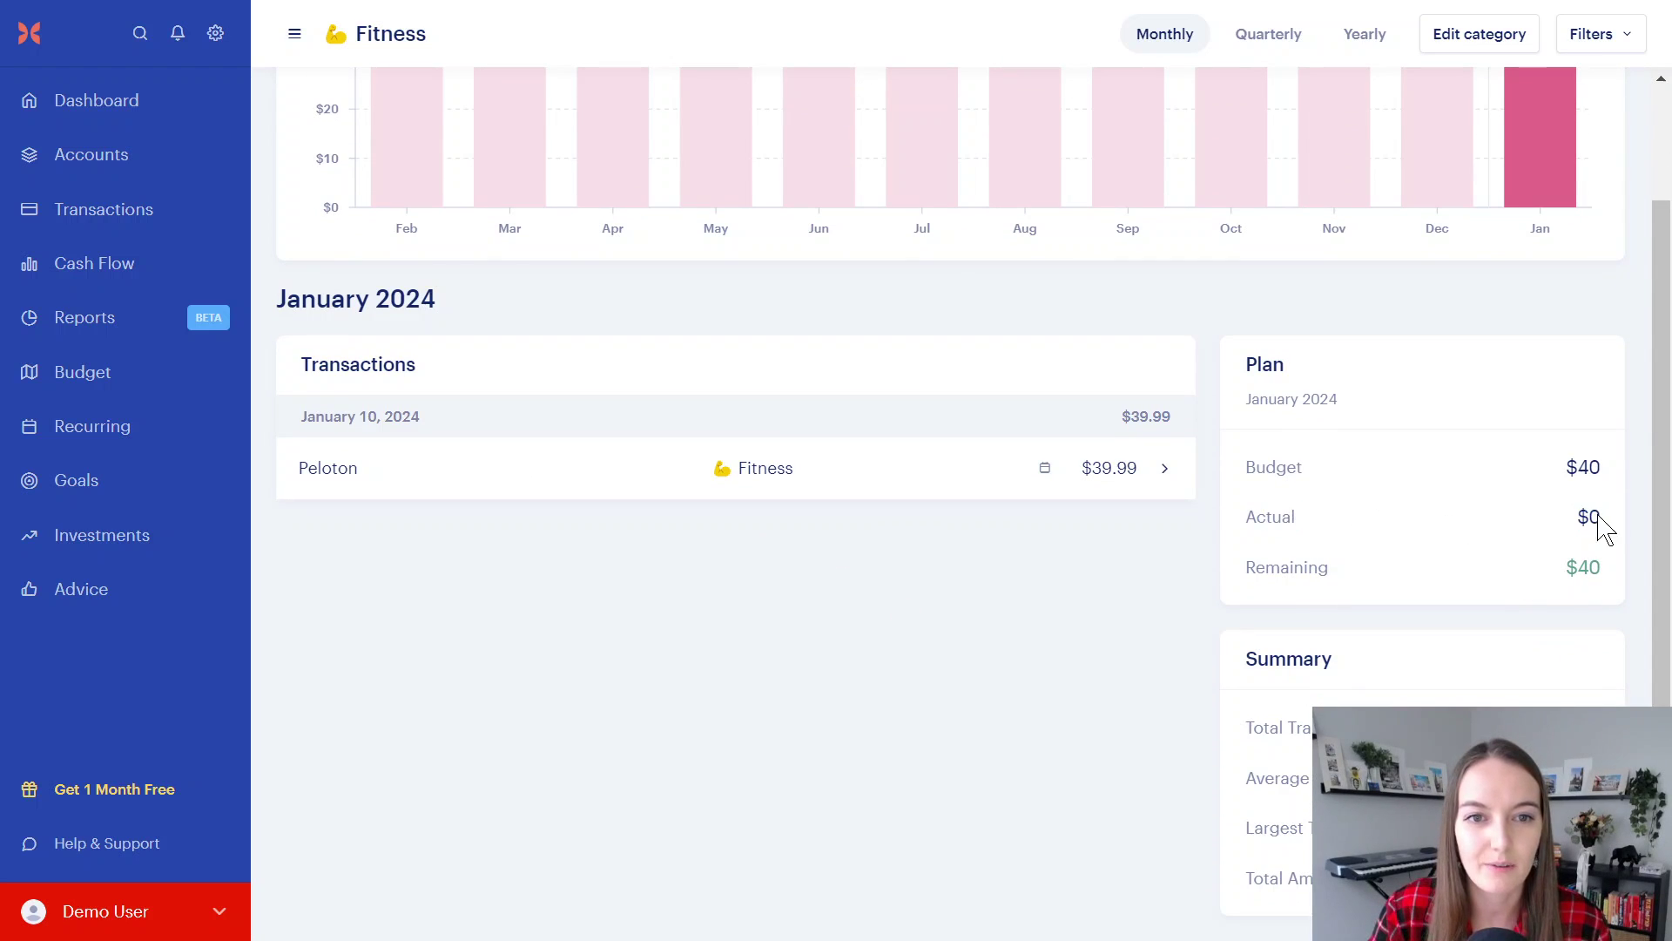
Revisit the goals overview and the budget, and examine the January 2024 cash flow expenses by category, including Fitness.
left_click(87, 482)
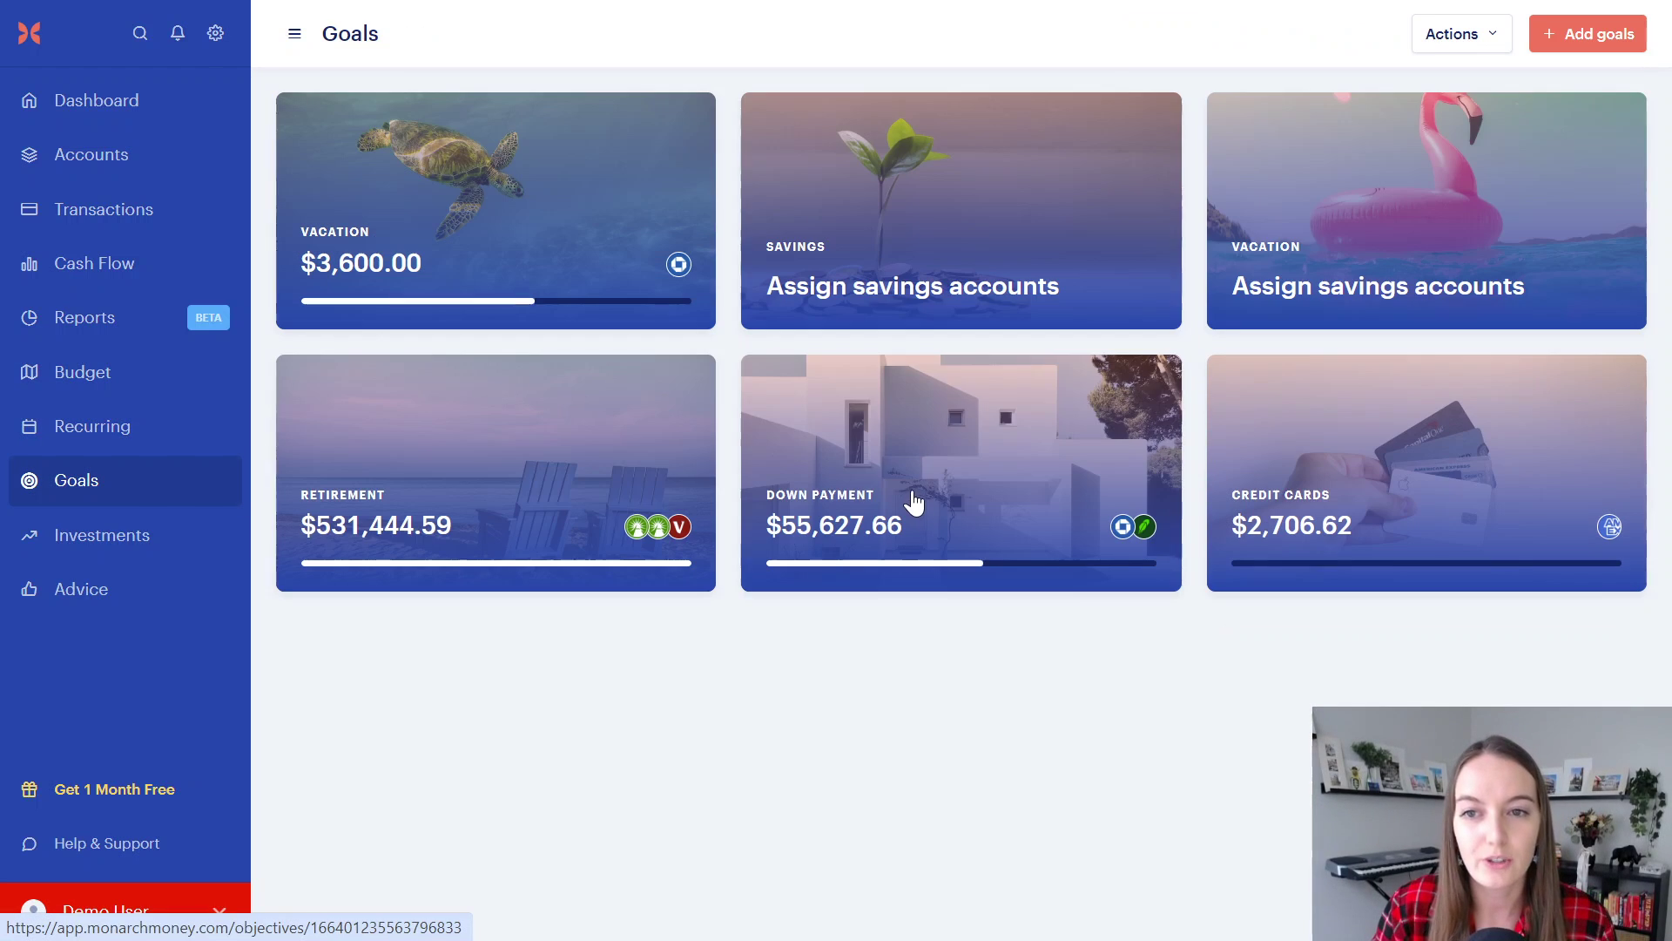
left_click(120, 384)
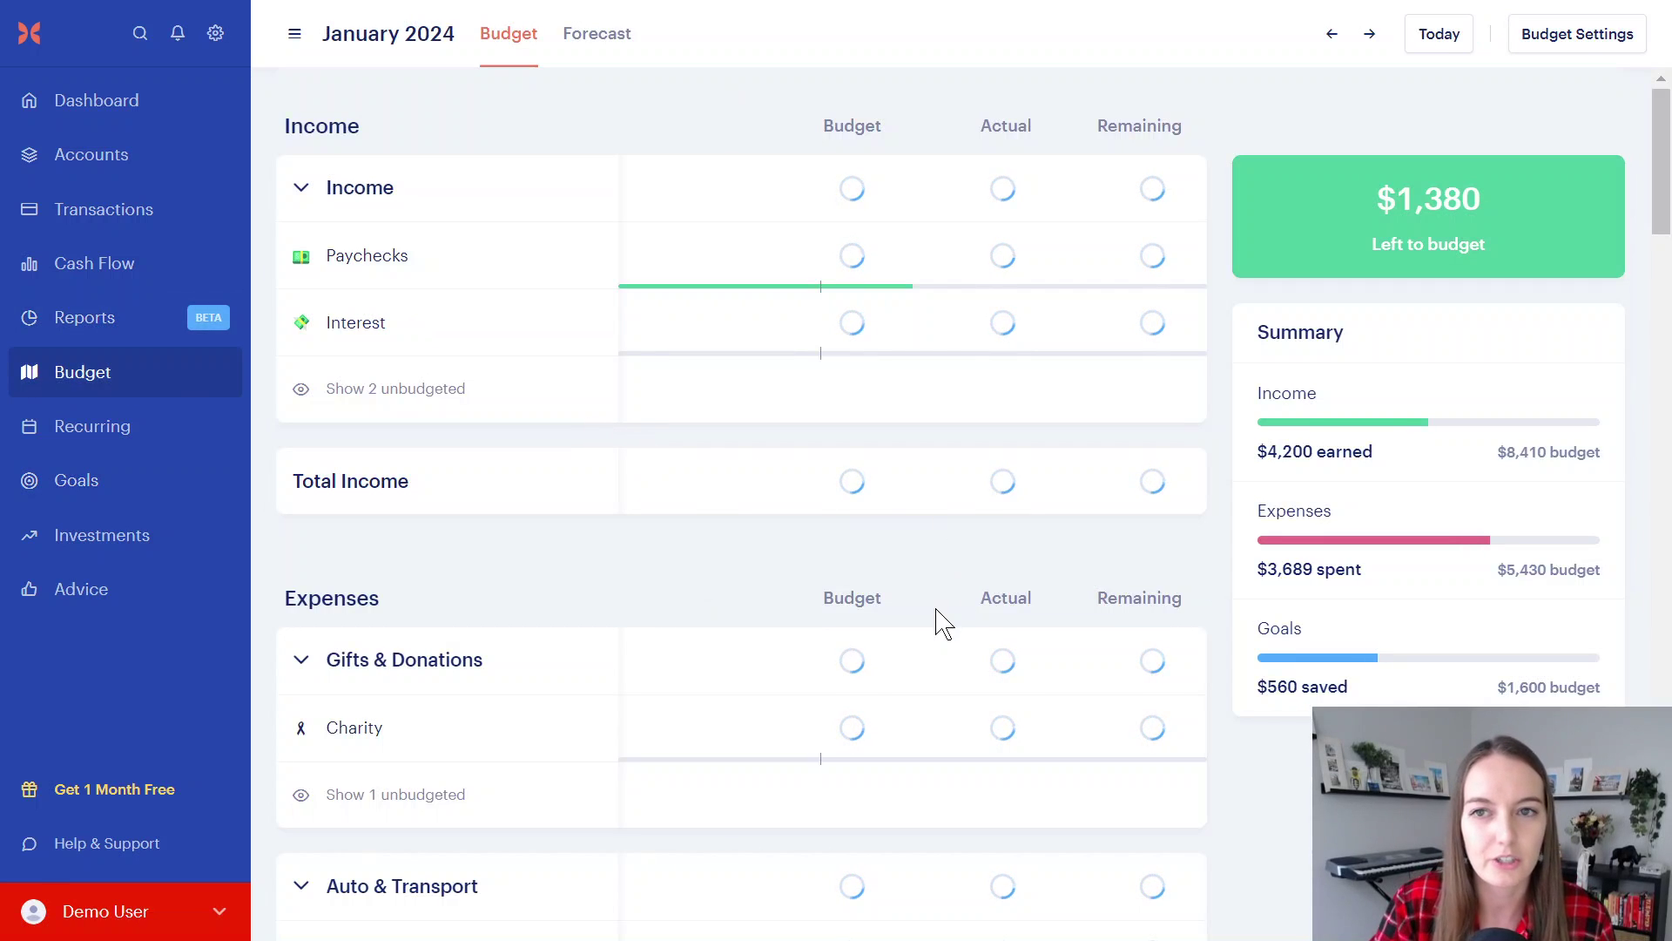
left_click(135, 291)
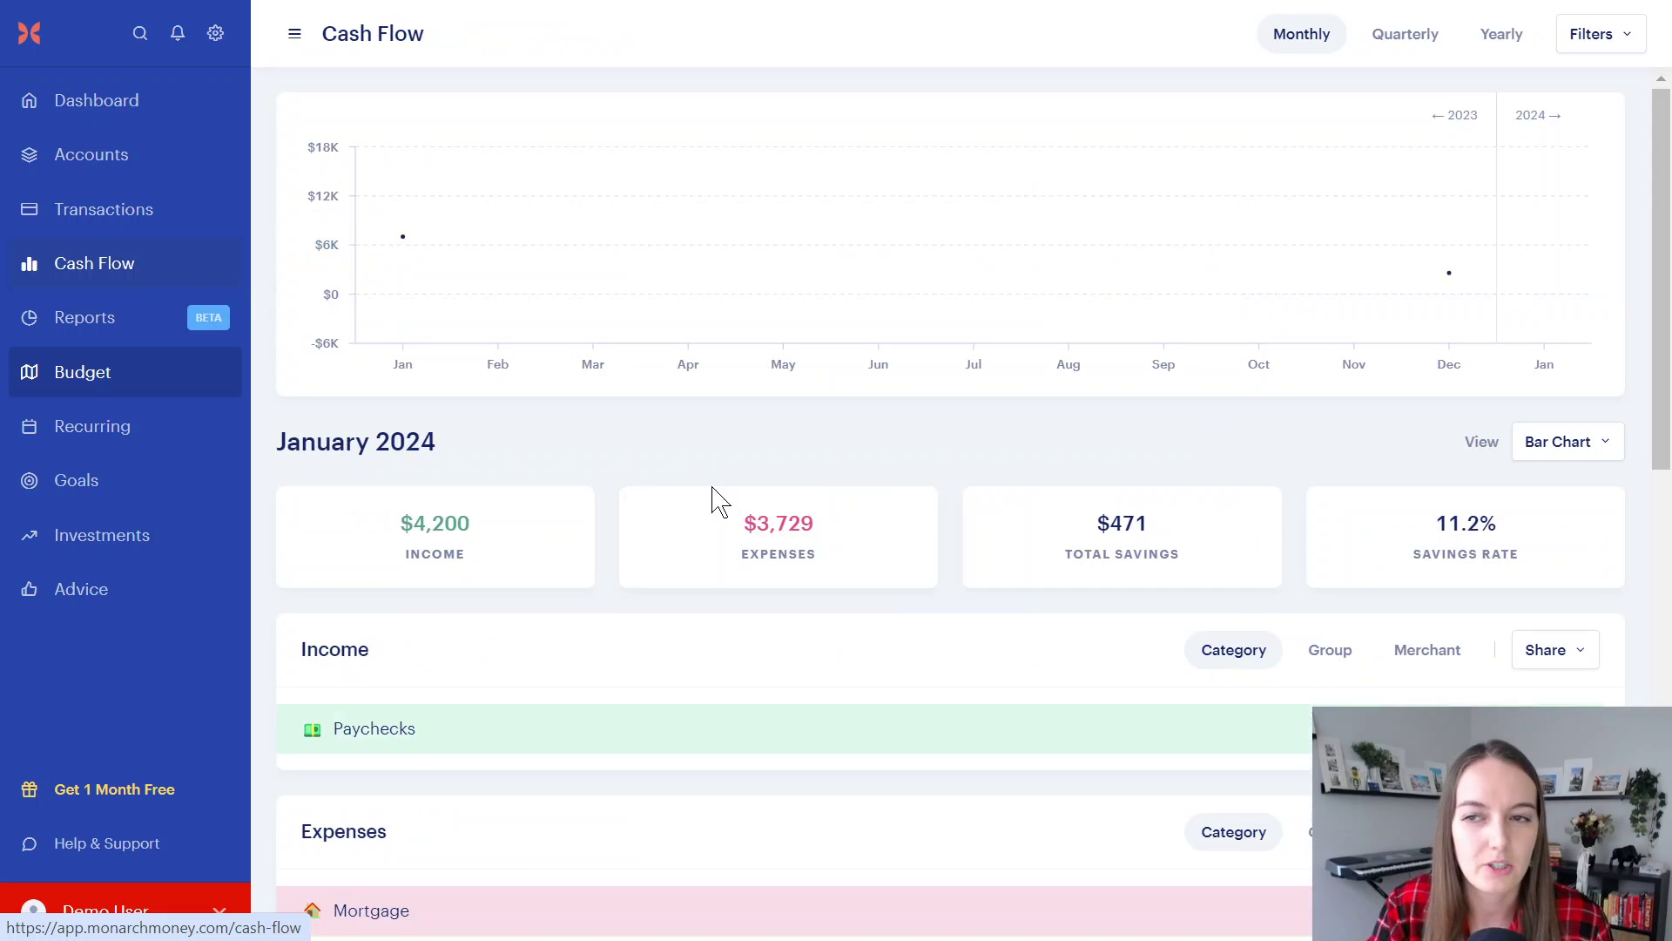
scroll(720, 510, "down", 10)
scroll(719, 513, "down", 3)
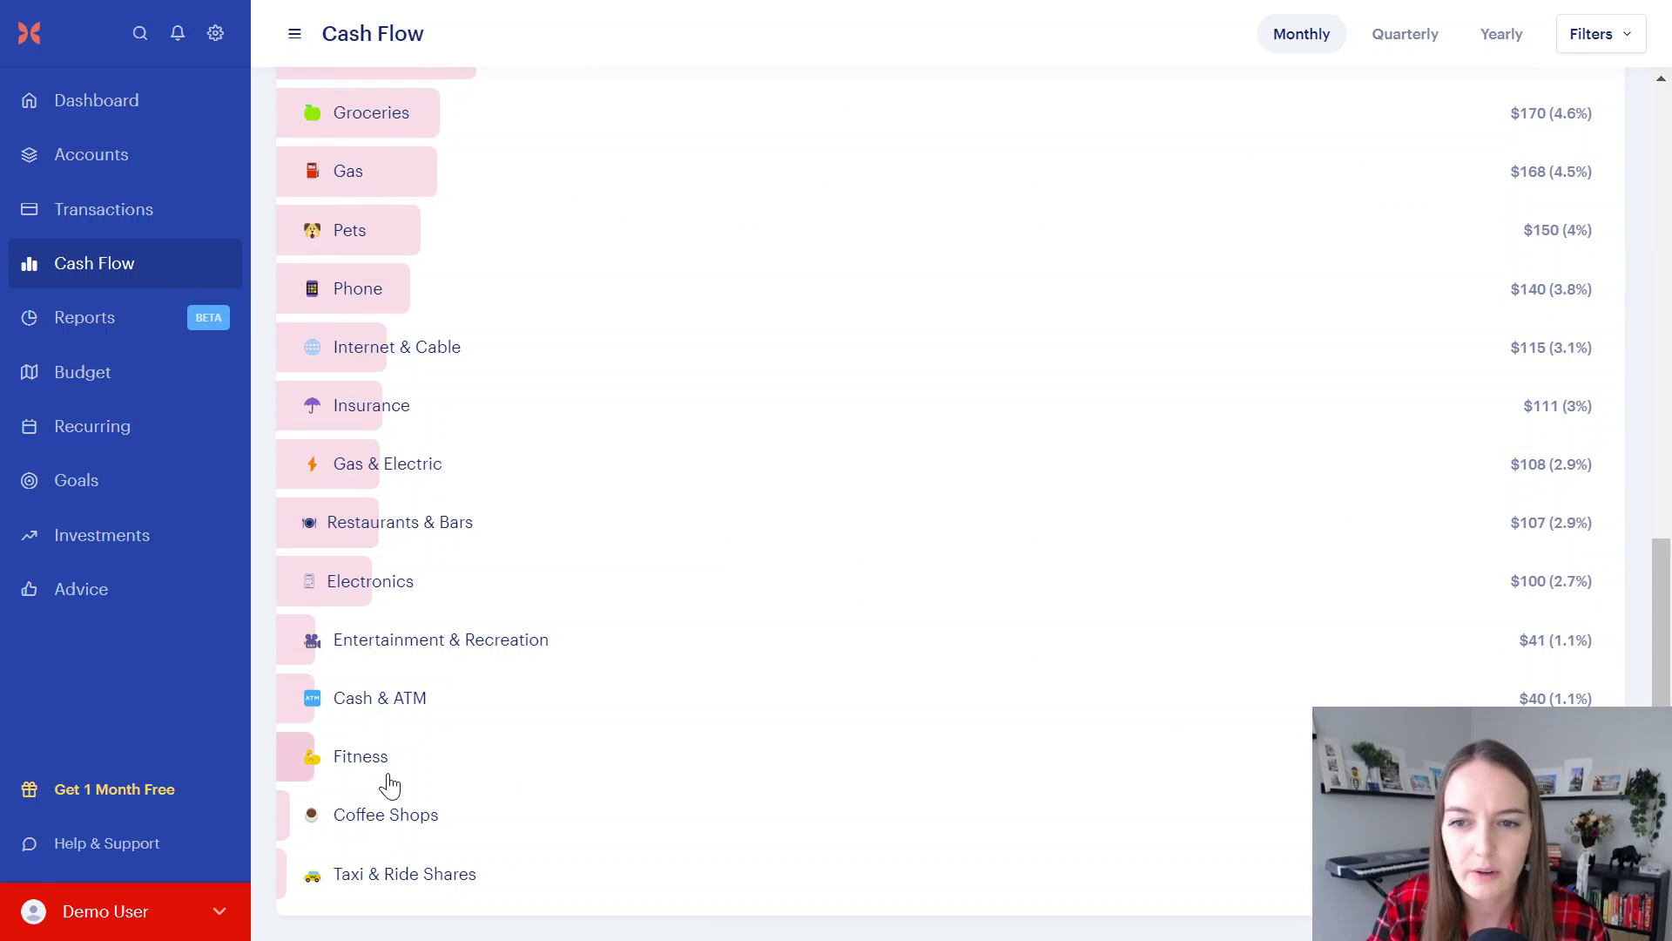
scroll(572, 440, "up", 6)
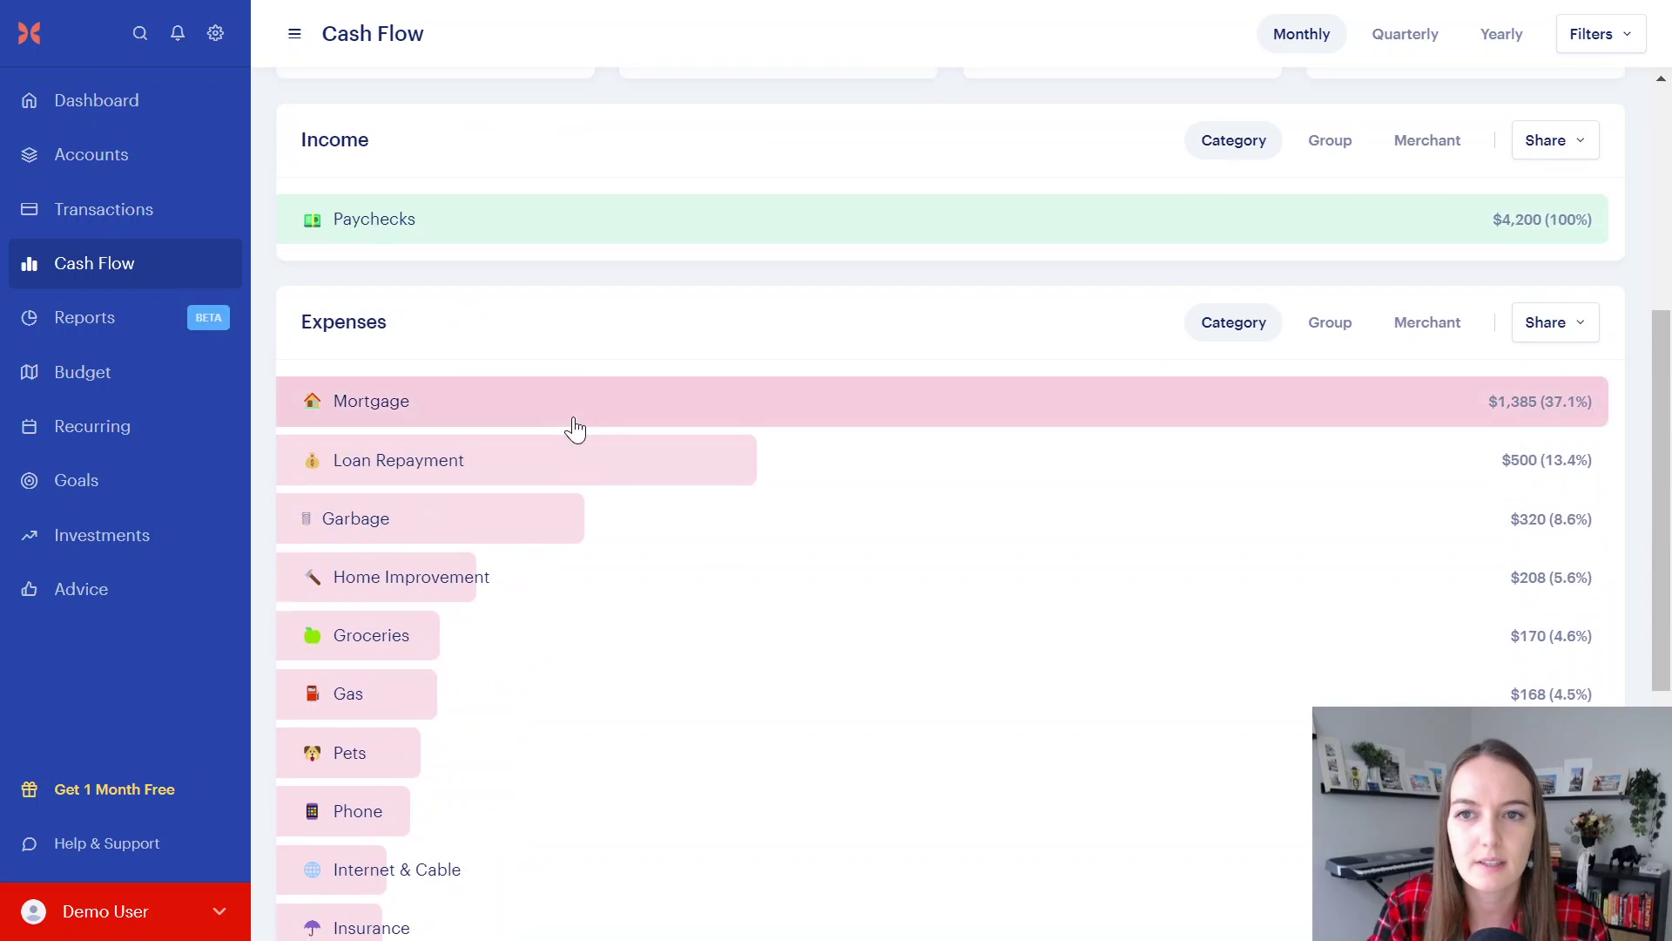
Compare the January 2024 expenses in the budget with the category expenses in the cash flow, down to Fitness.
scroll(584, 427, "down", 6)
scroll(558, 523, "up", 5)
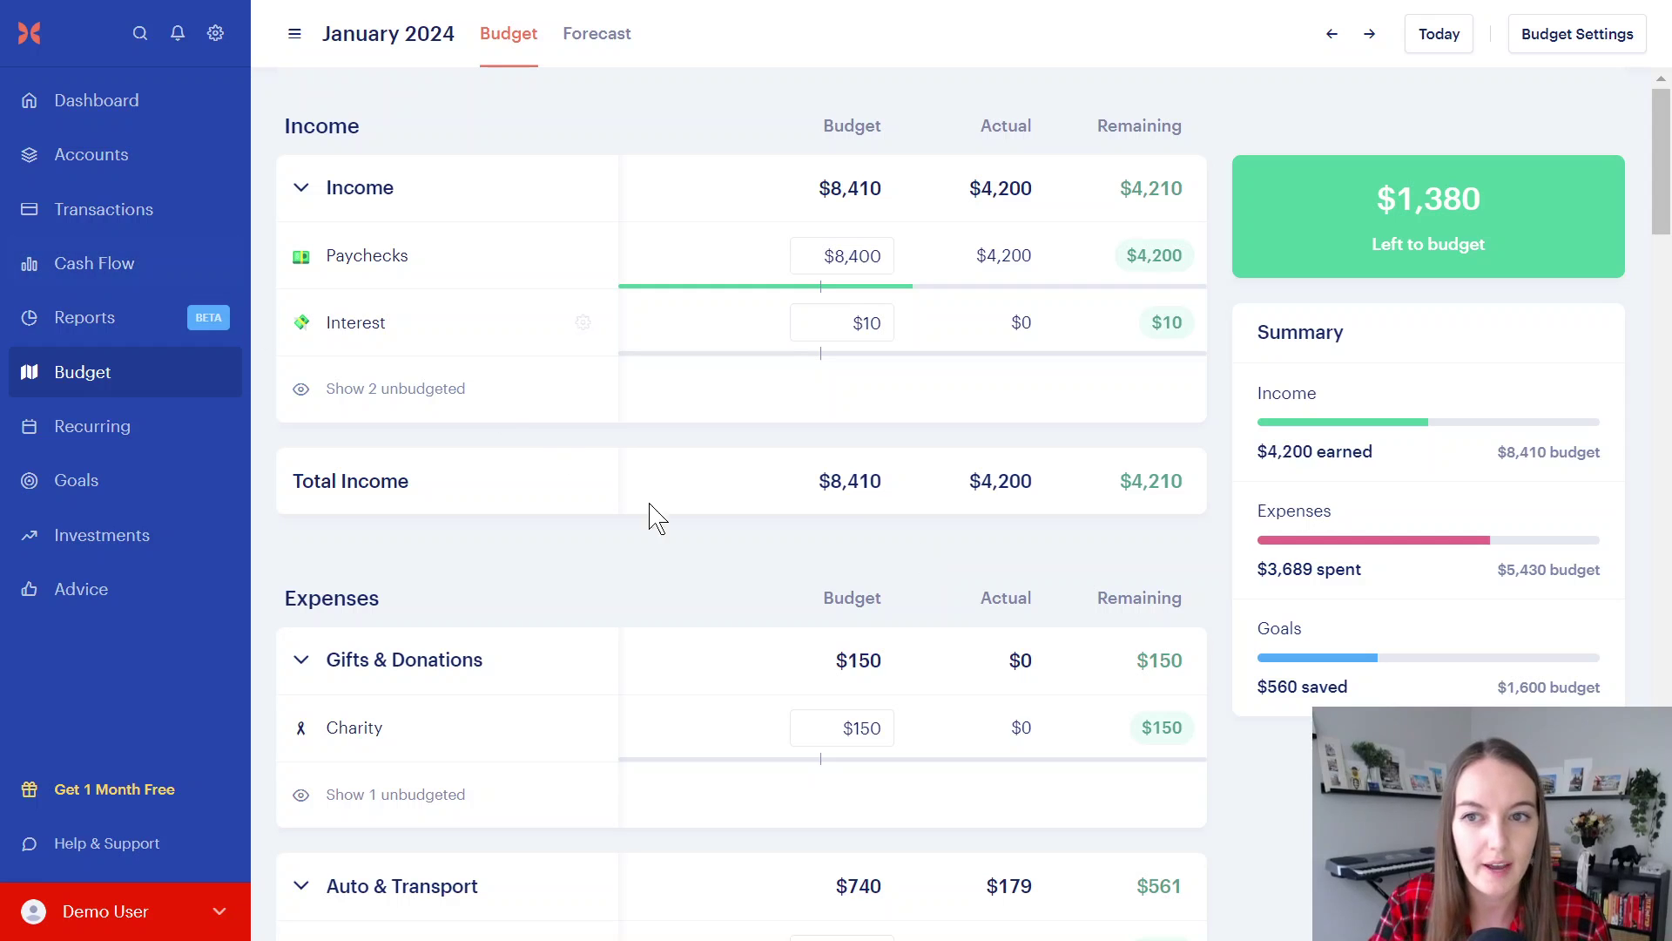
scroll(653, 514, "down", 7)
left_click(157, 270)
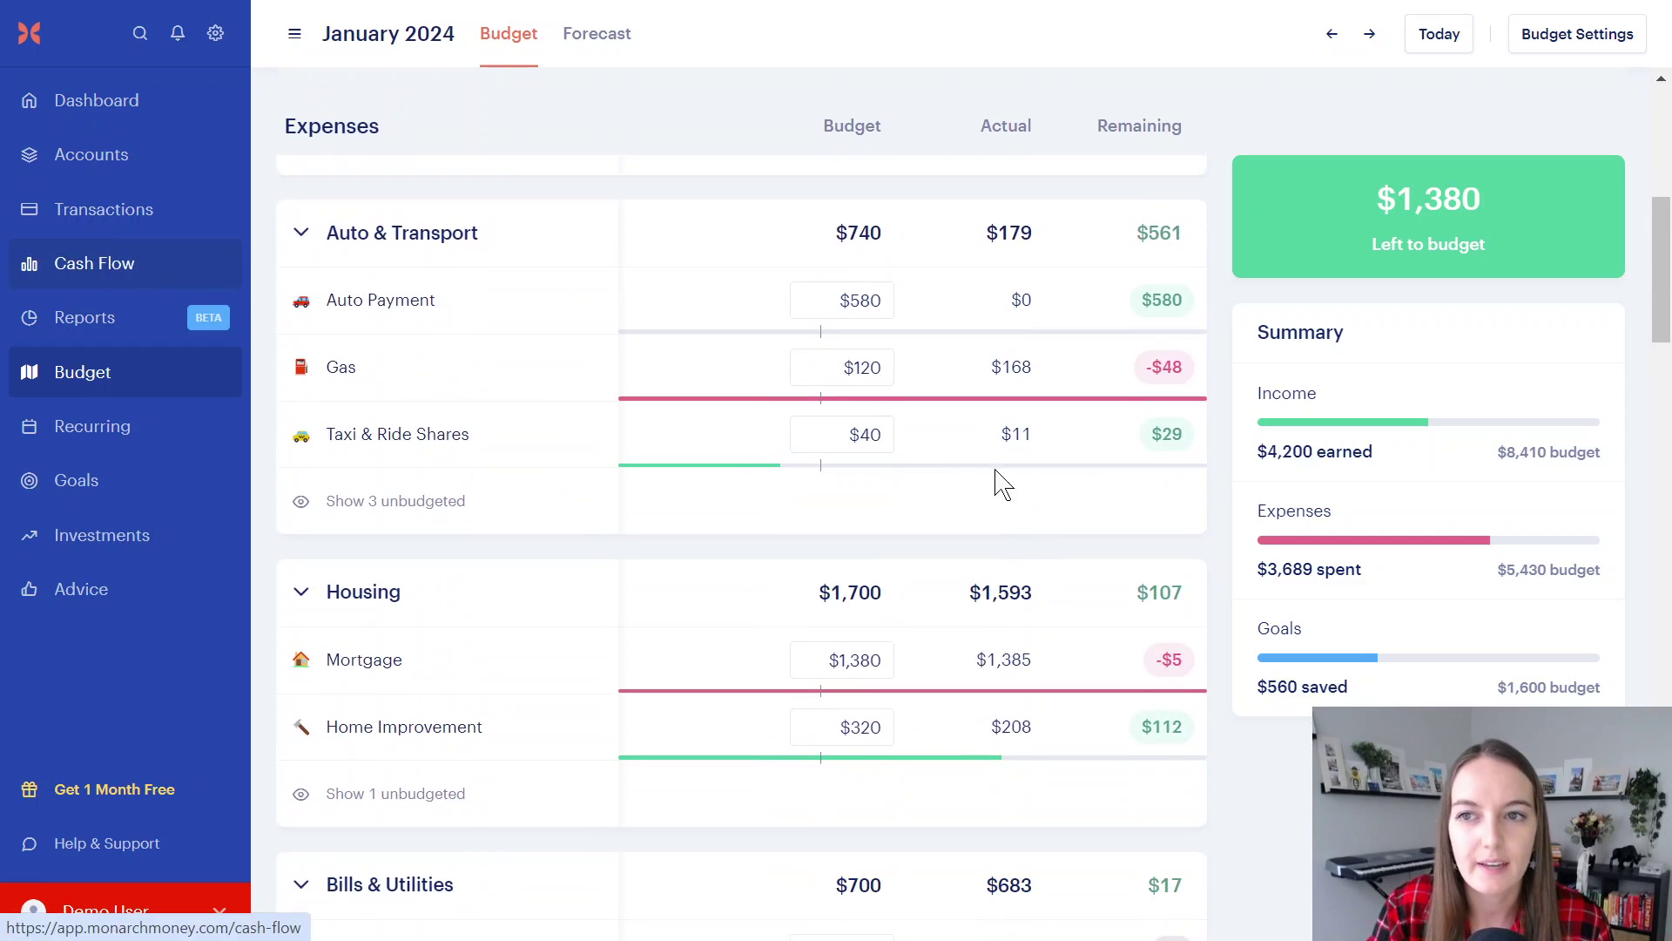
scroll(562, 841, "down", 10)
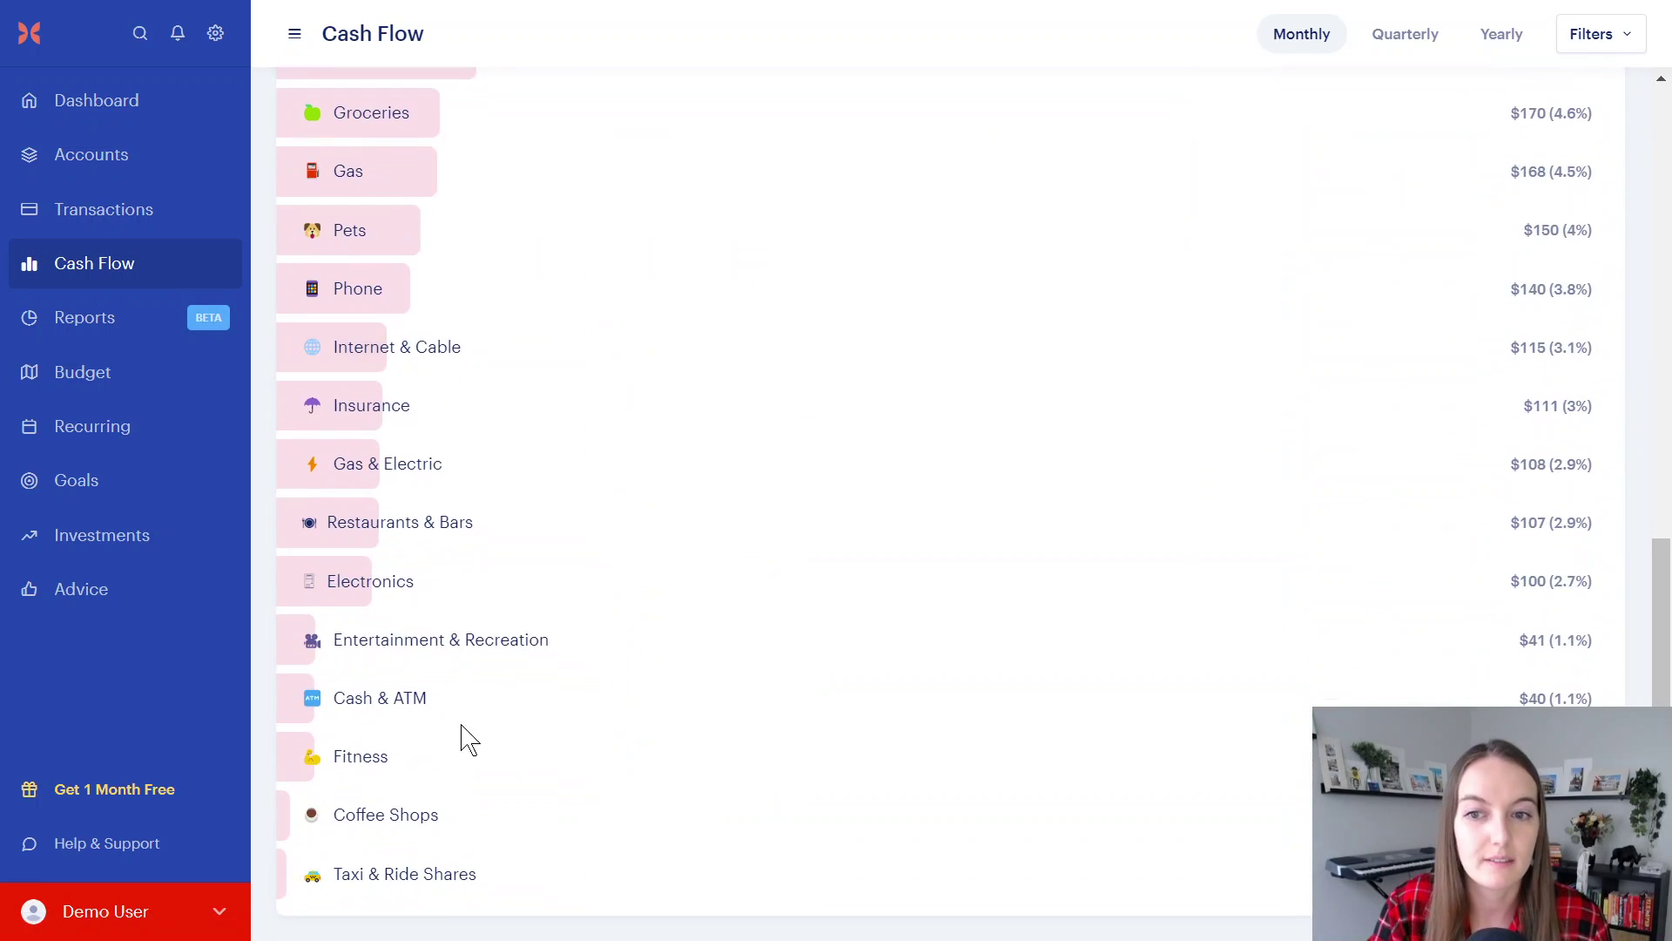
Return to the January 2024 budget and set the Fitness category's budget under Health & Wellness to $0.
left_click(83, 372)
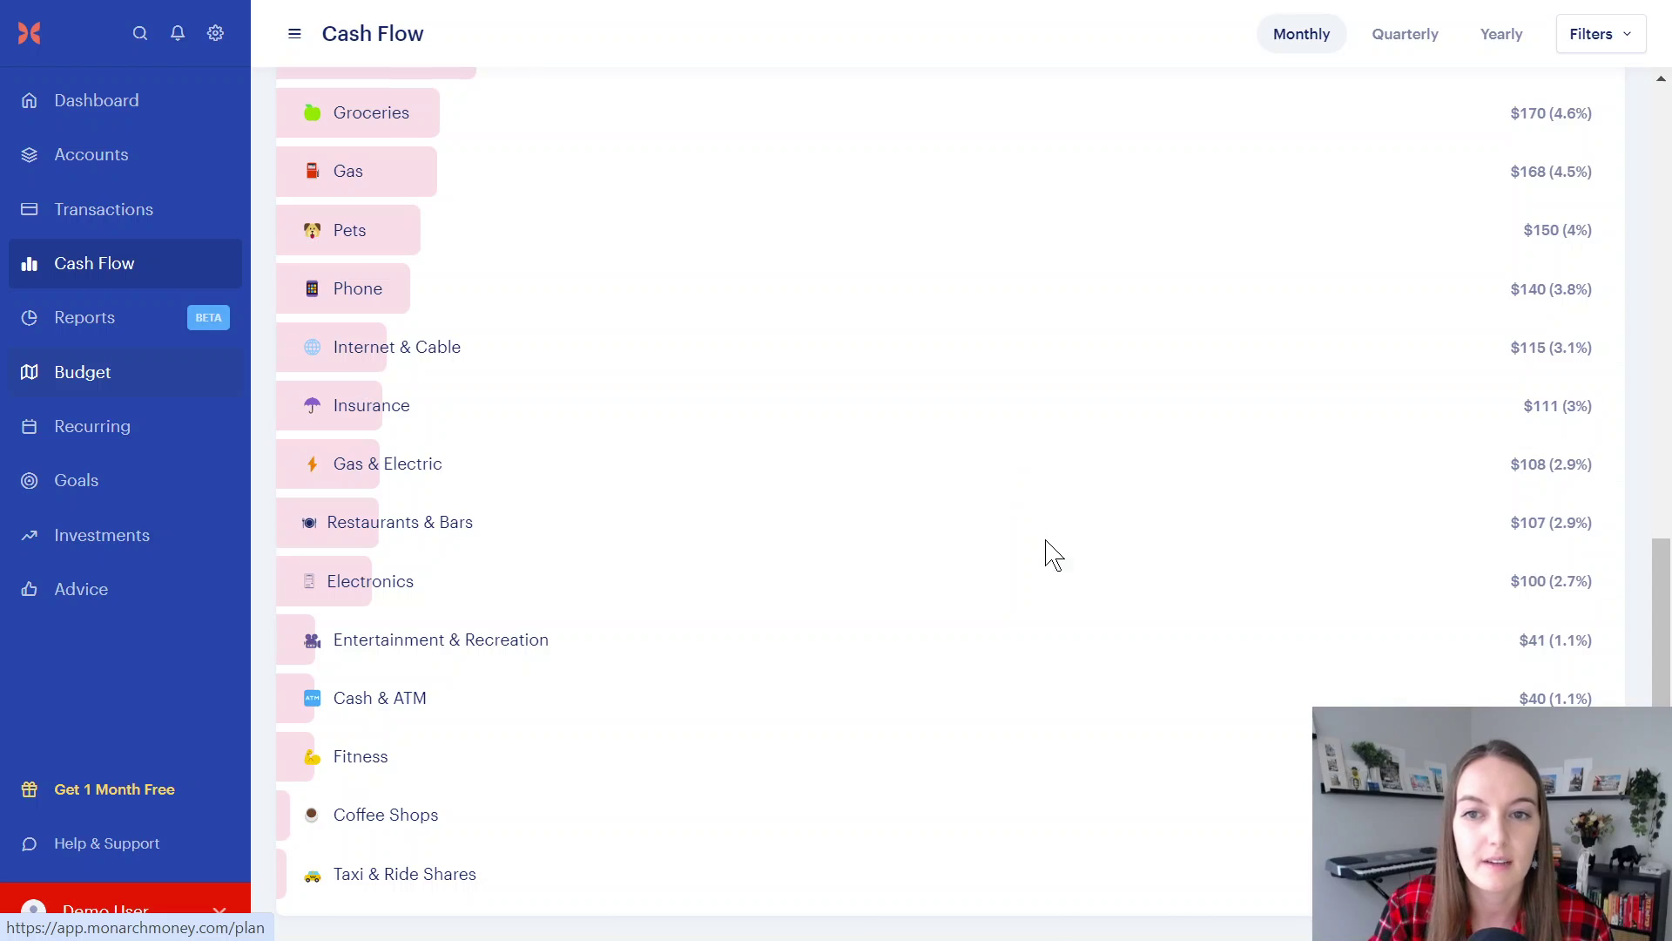
scroll(1050, 560, "down", 5)
scroll(1050, 560, "down", 12)
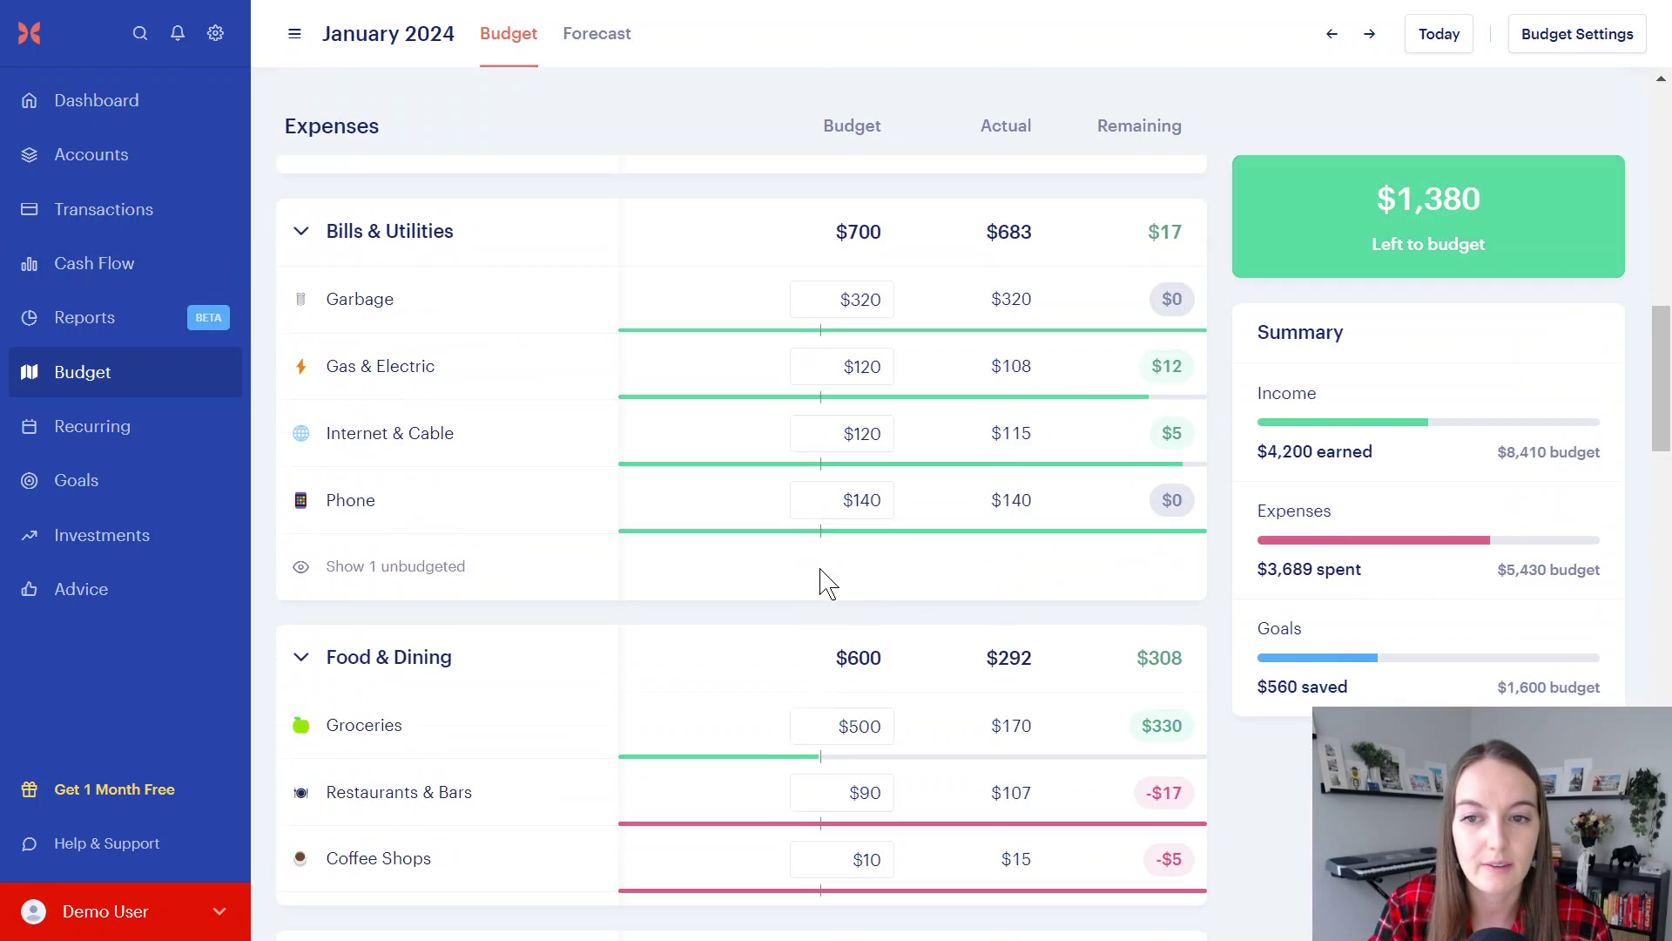
scroll(707, 604, "down", 8)
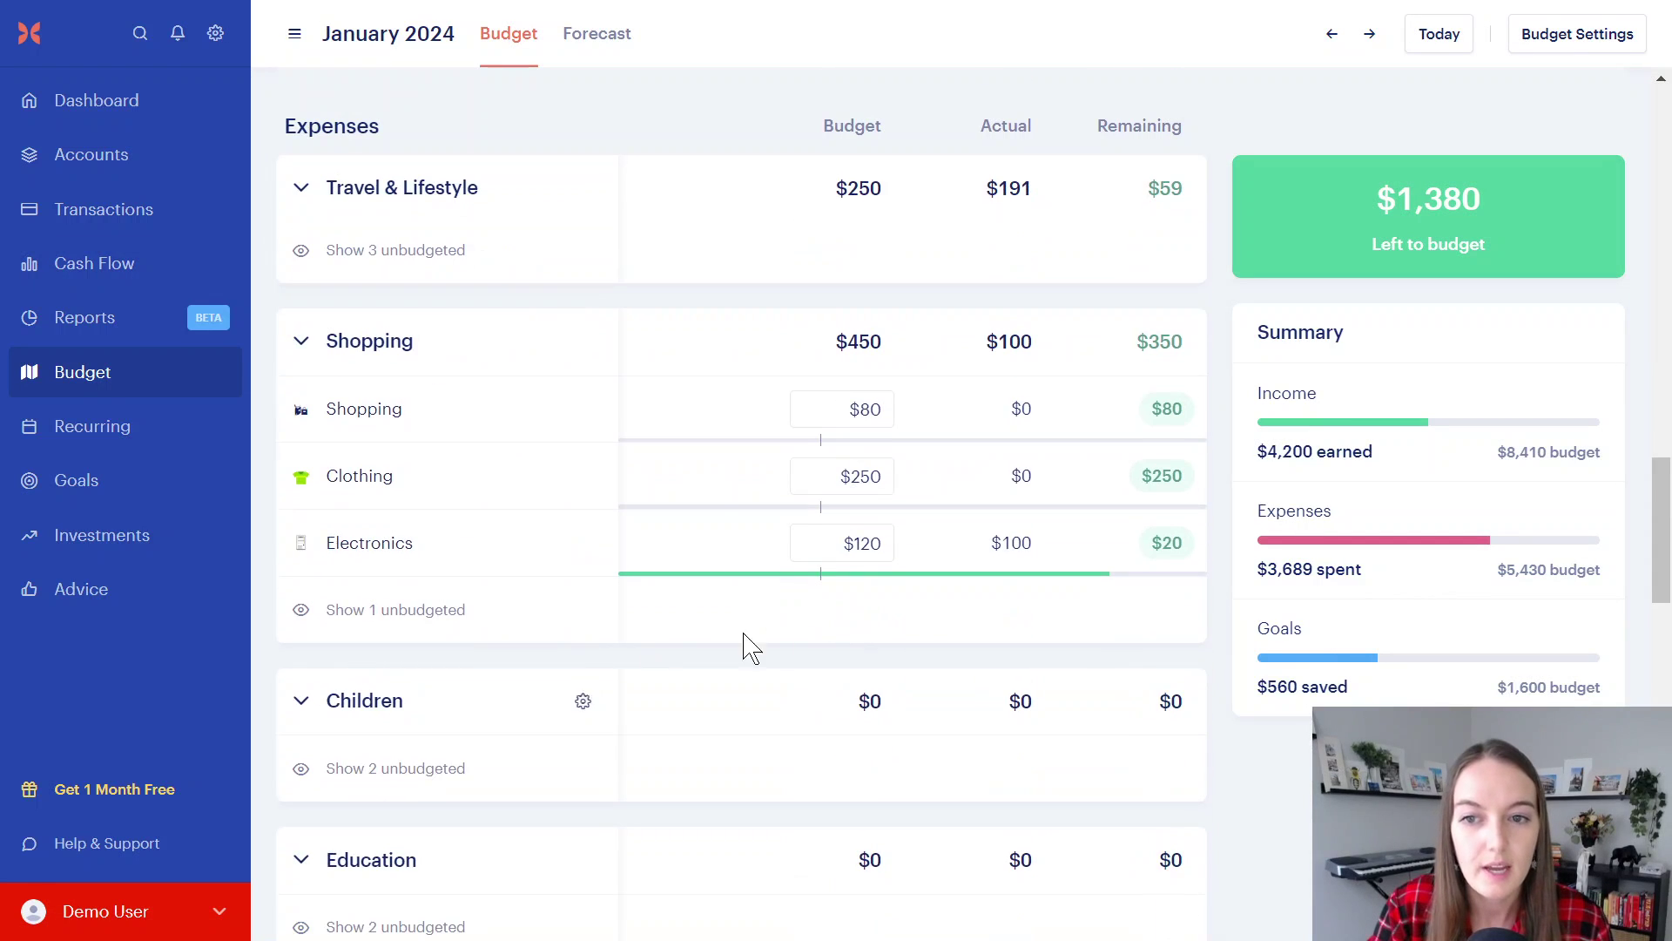
left_click(858, 566)
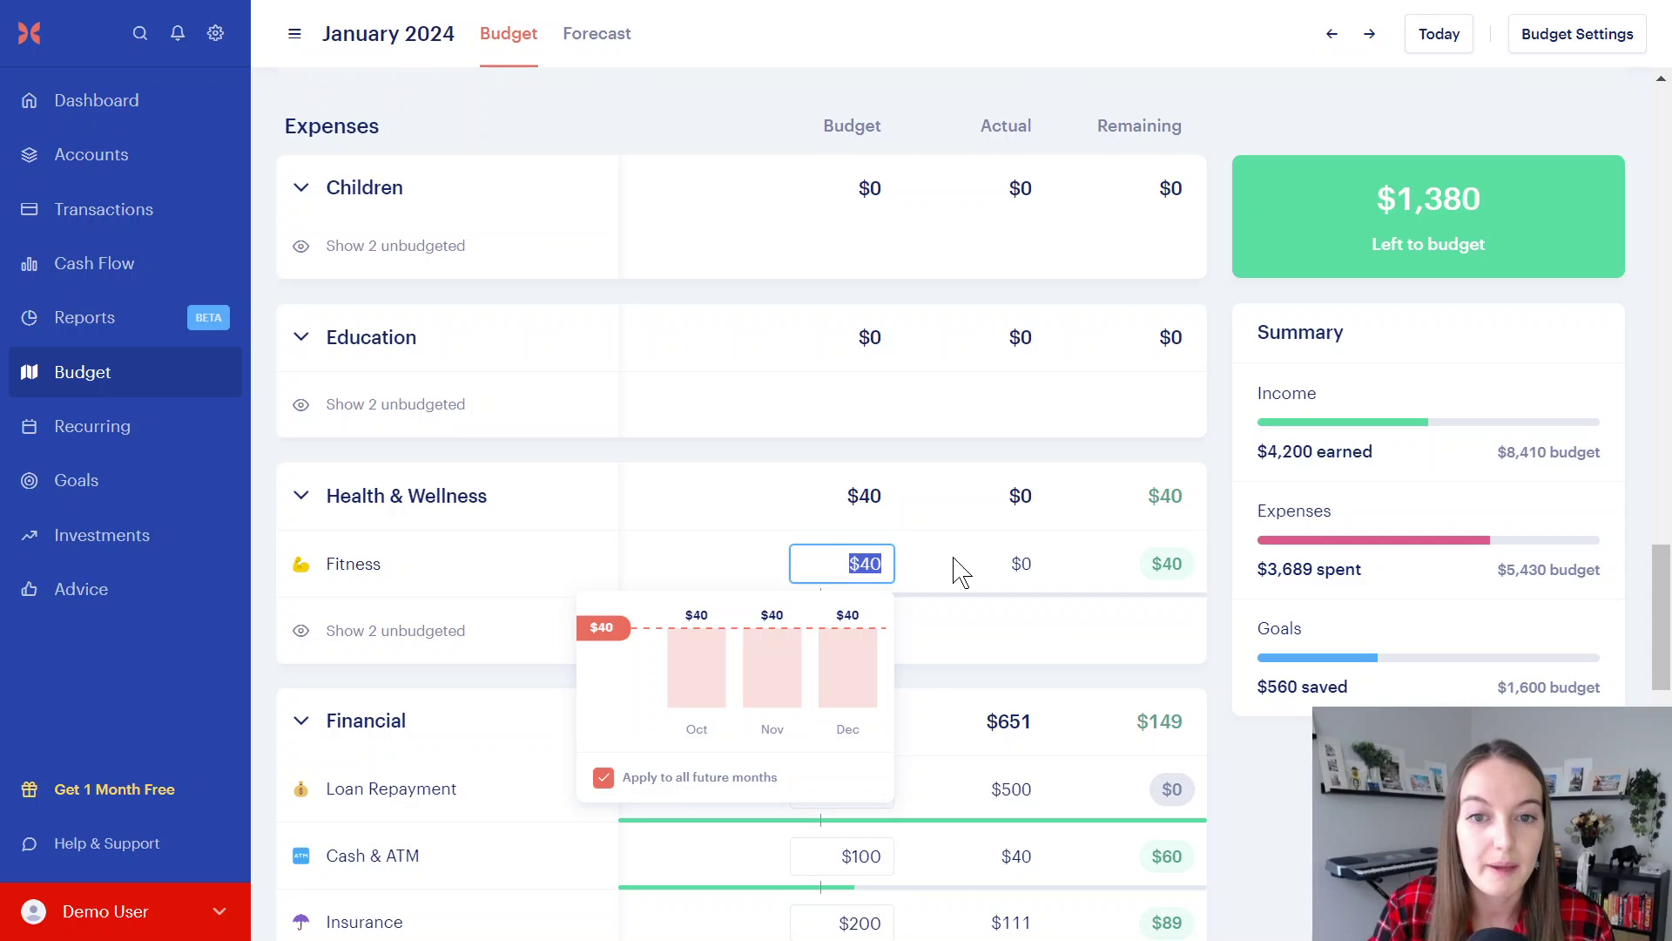
type("0")
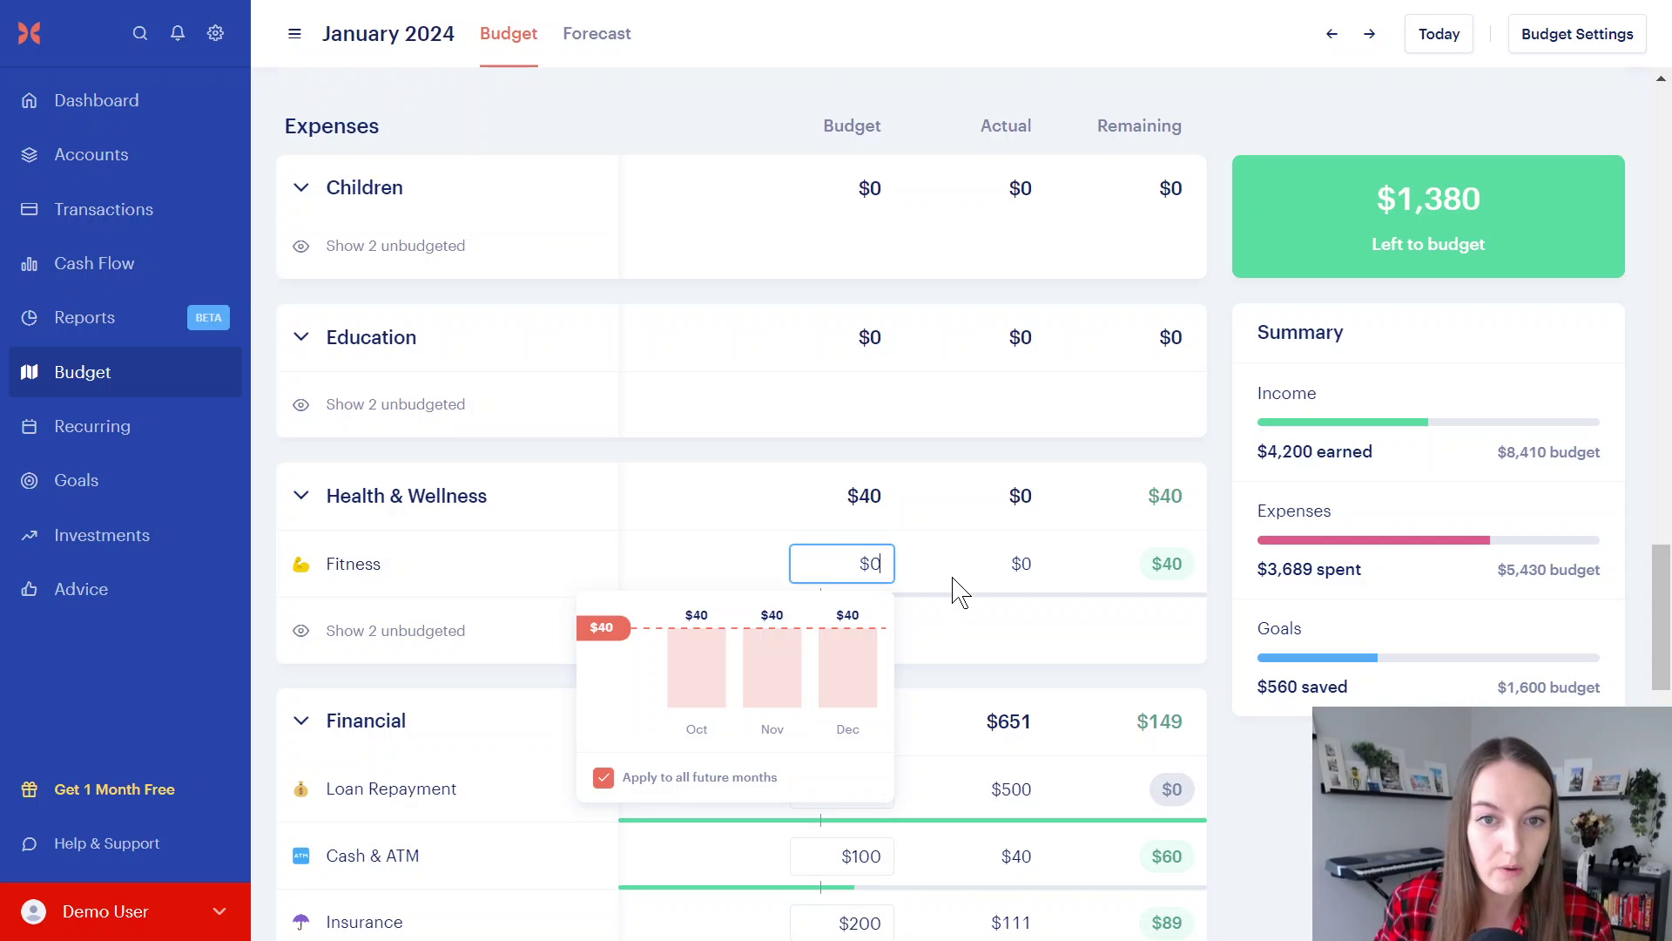
left_click(958, 593)
Set the Credit cards goal's budgeted contribution for January 2024 to $40.
scroll(862, 575, "down", 10)
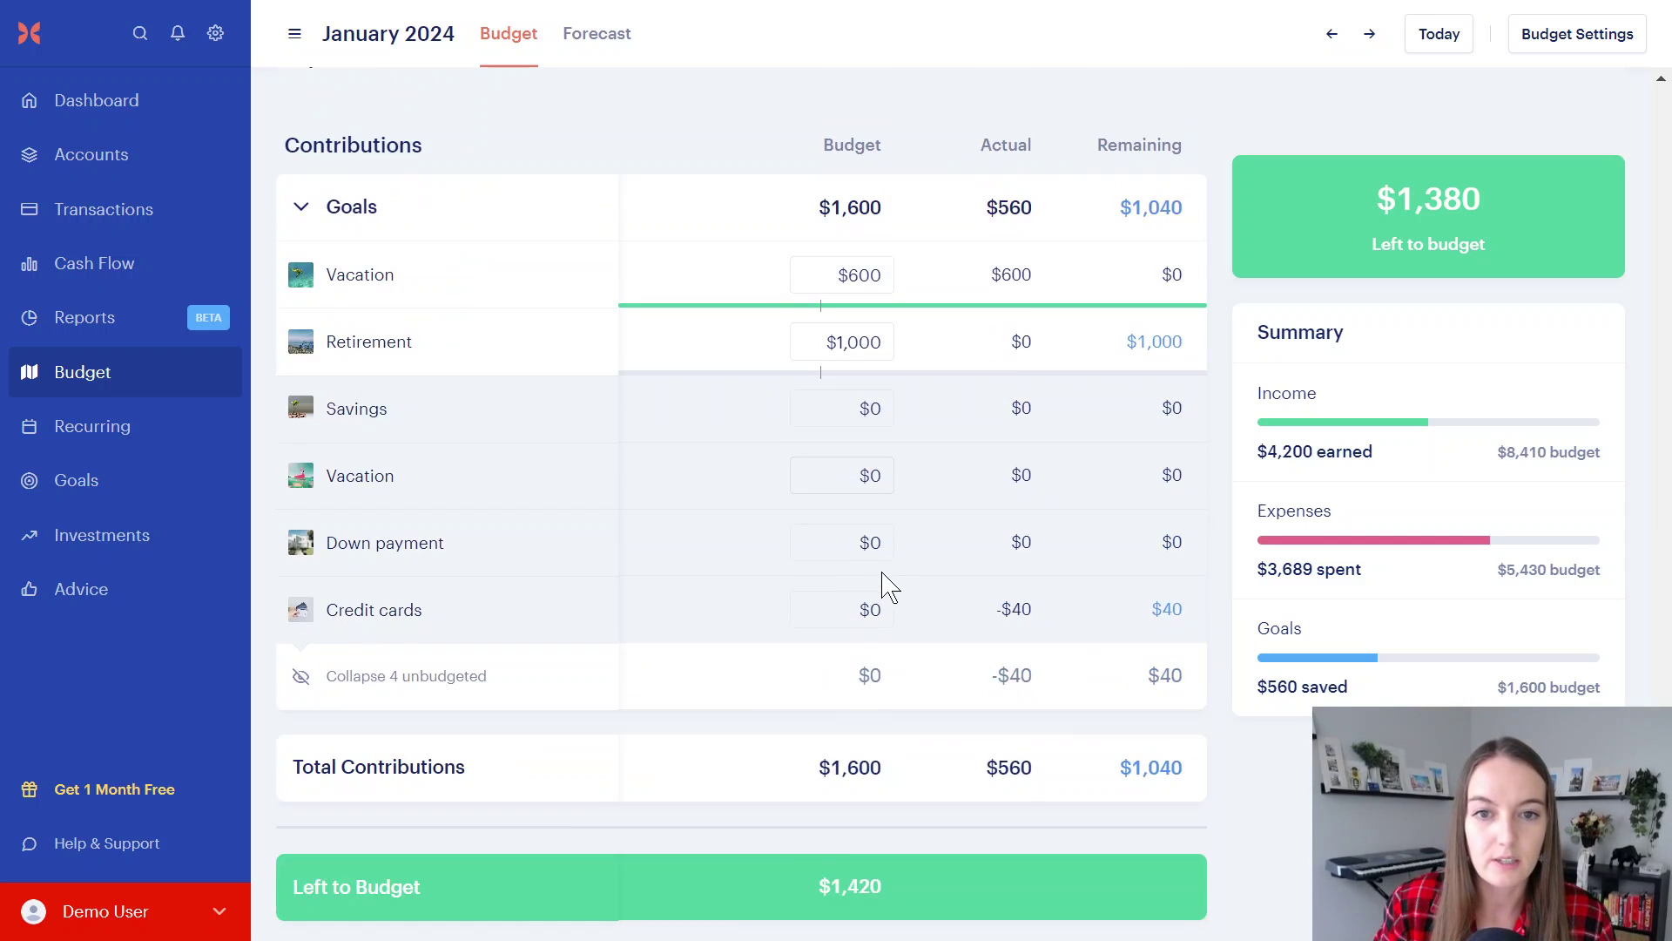
left_click(878, 603)
type("40")
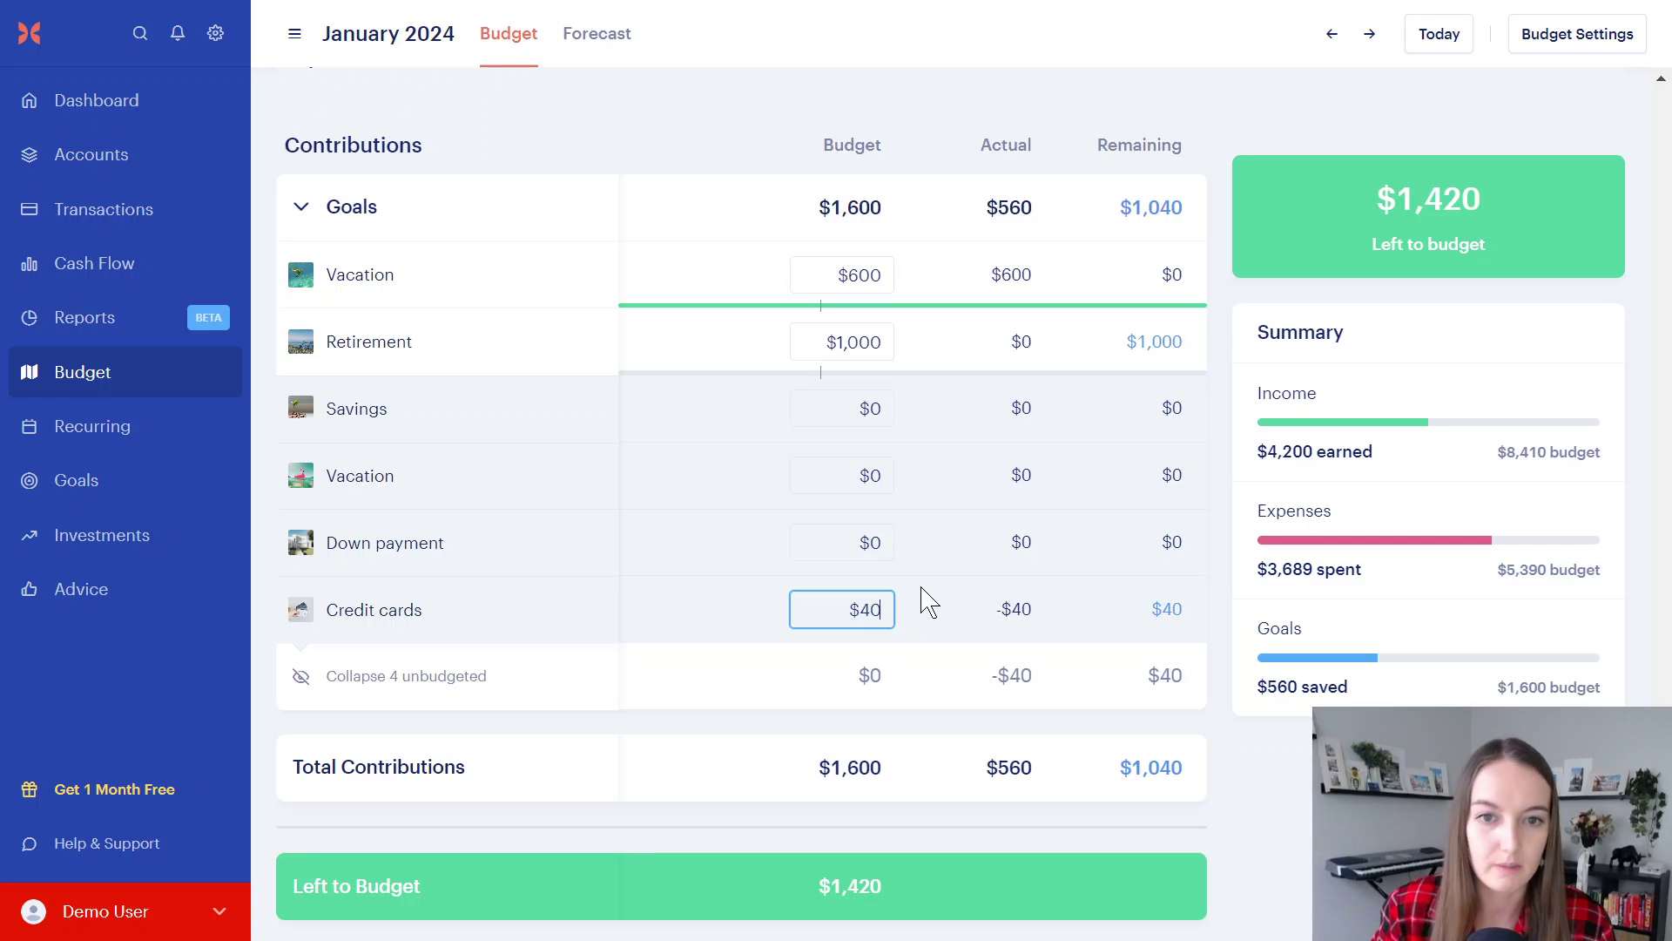
left_click(927, 605)
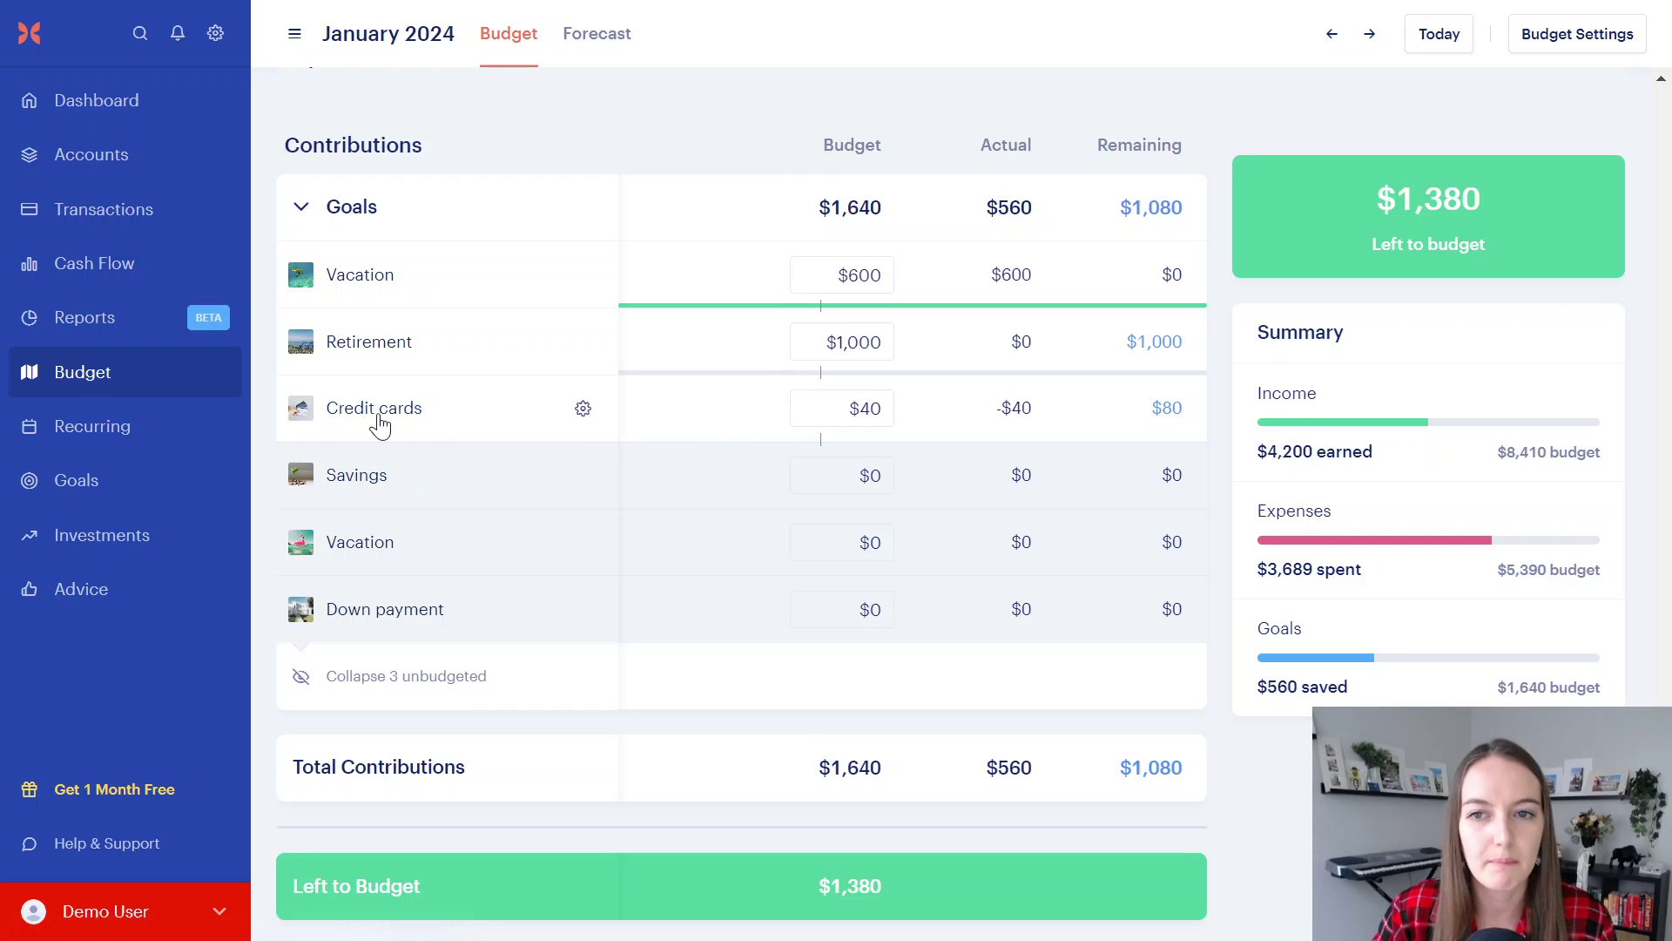
Open the Credit cards goal from the budget and examine its contributions chart, balances and assigned transactions.
left_click(350, 427)
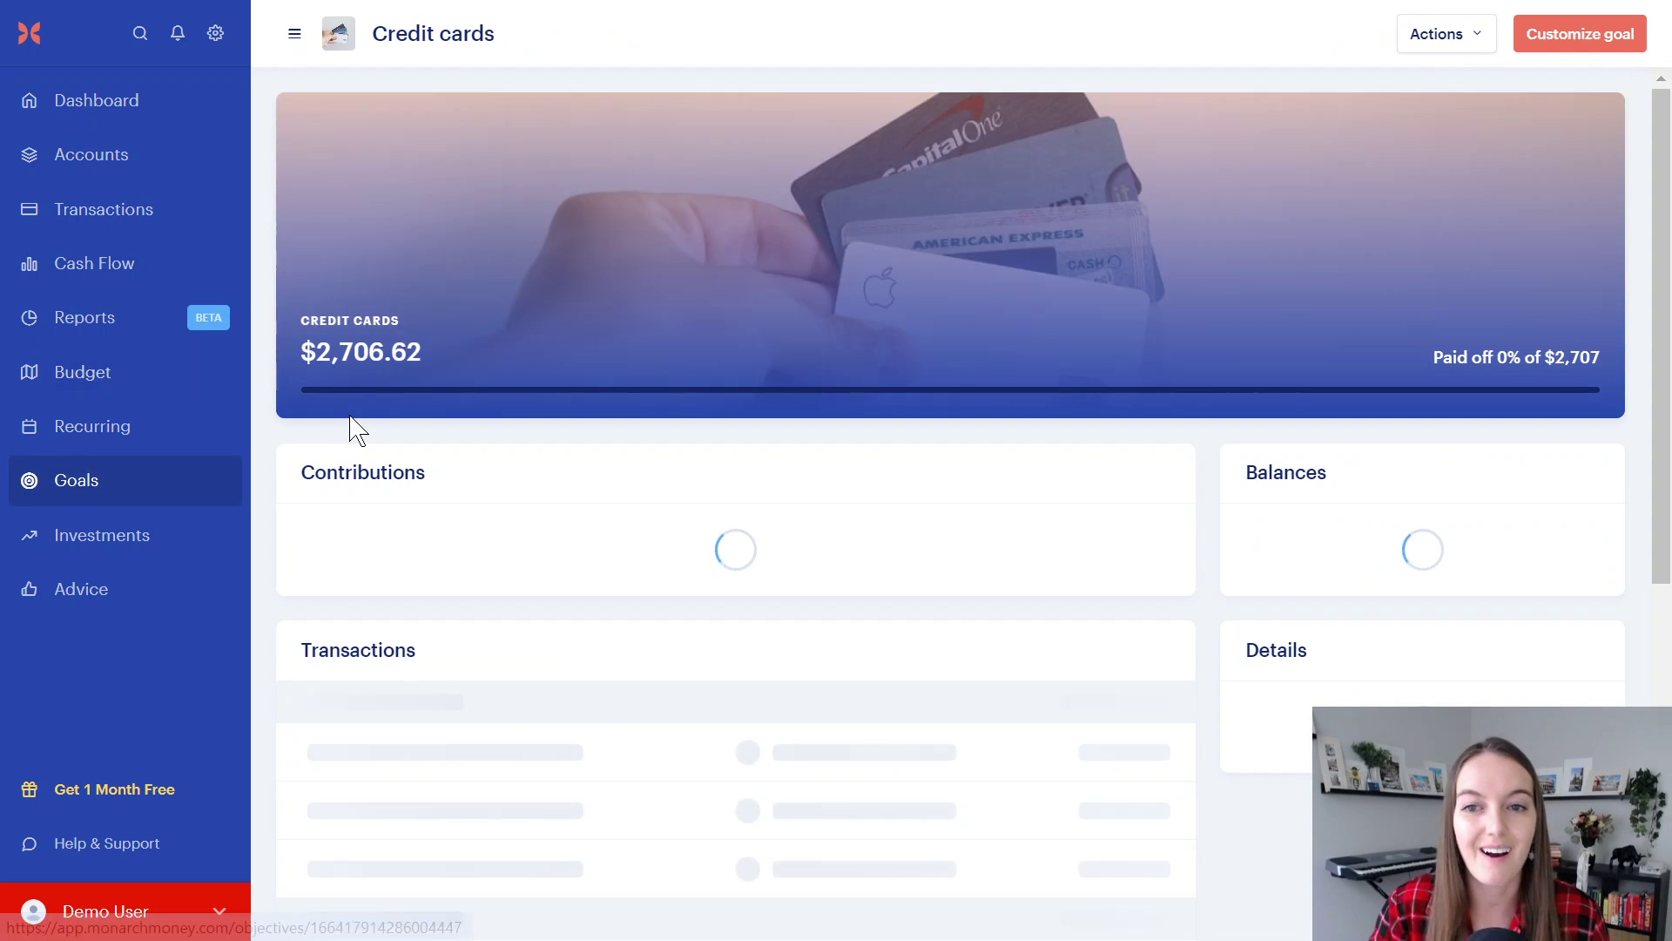
scroll(961, 662, "down", 1)
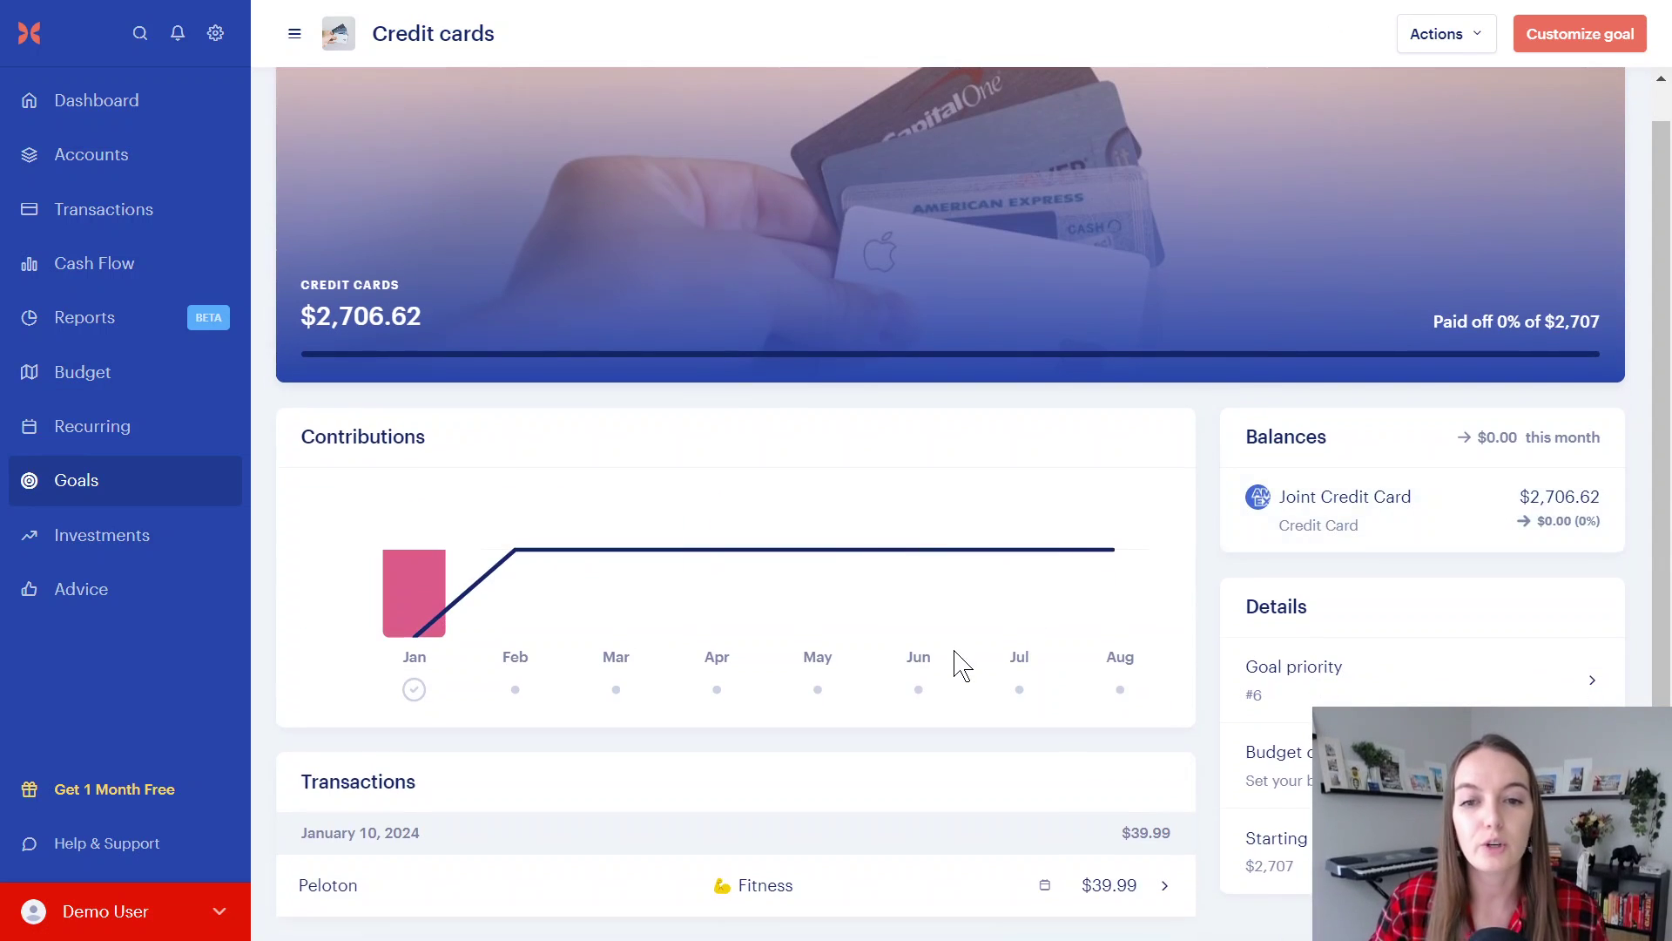